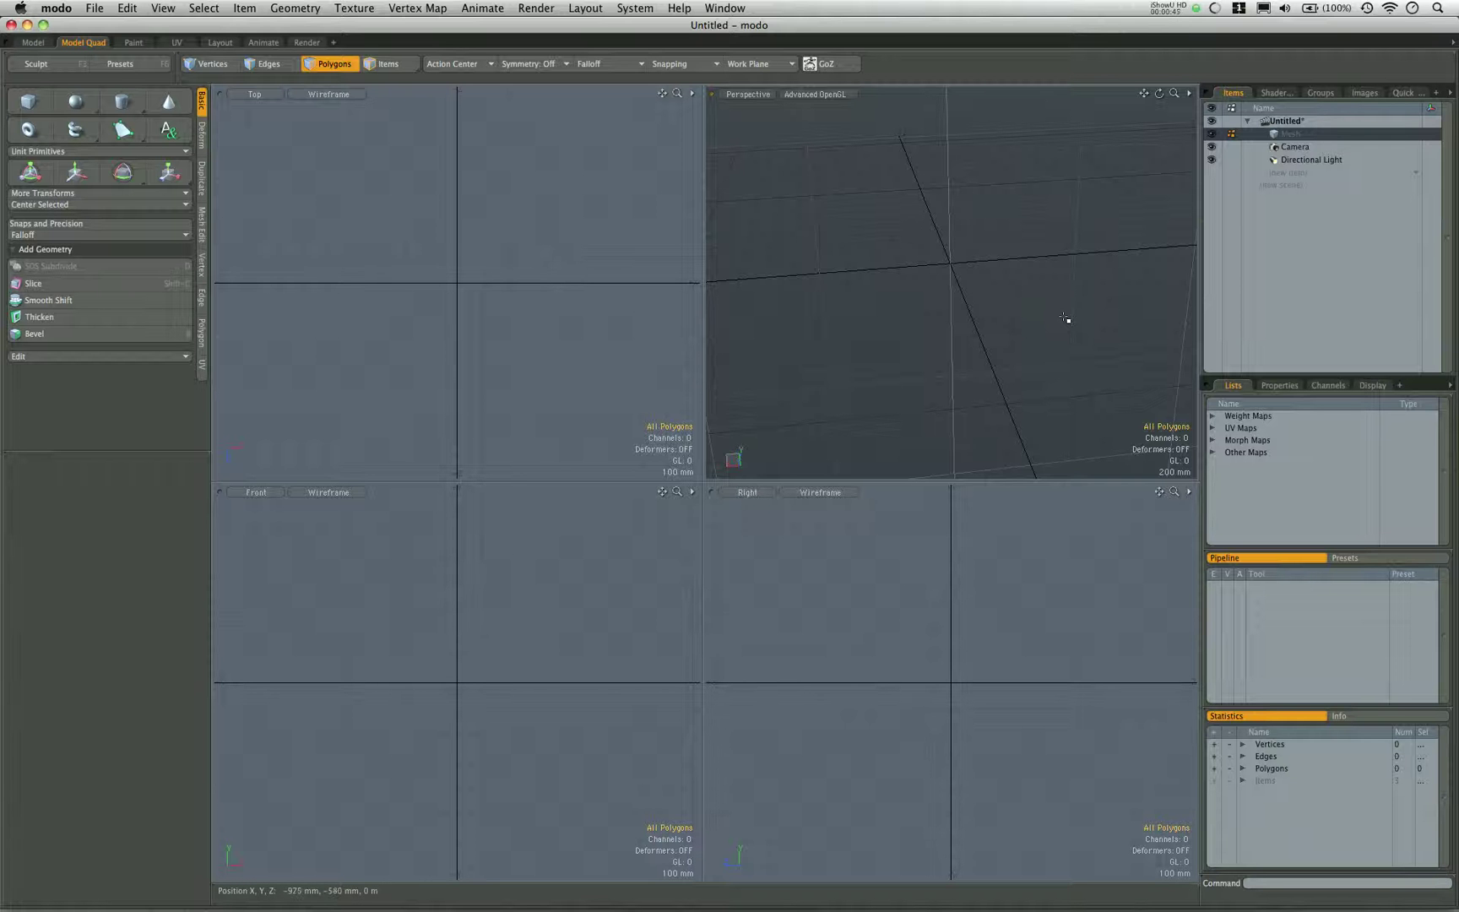
Create a cube primitive at the origin measuring 8 mm in X, 3.2 mm in Y and 8 mm in Z.
{"action": "left_click_drag", "start_coordinate": [1074, 326], "coordinate": [954, 316], "text": "alt"}
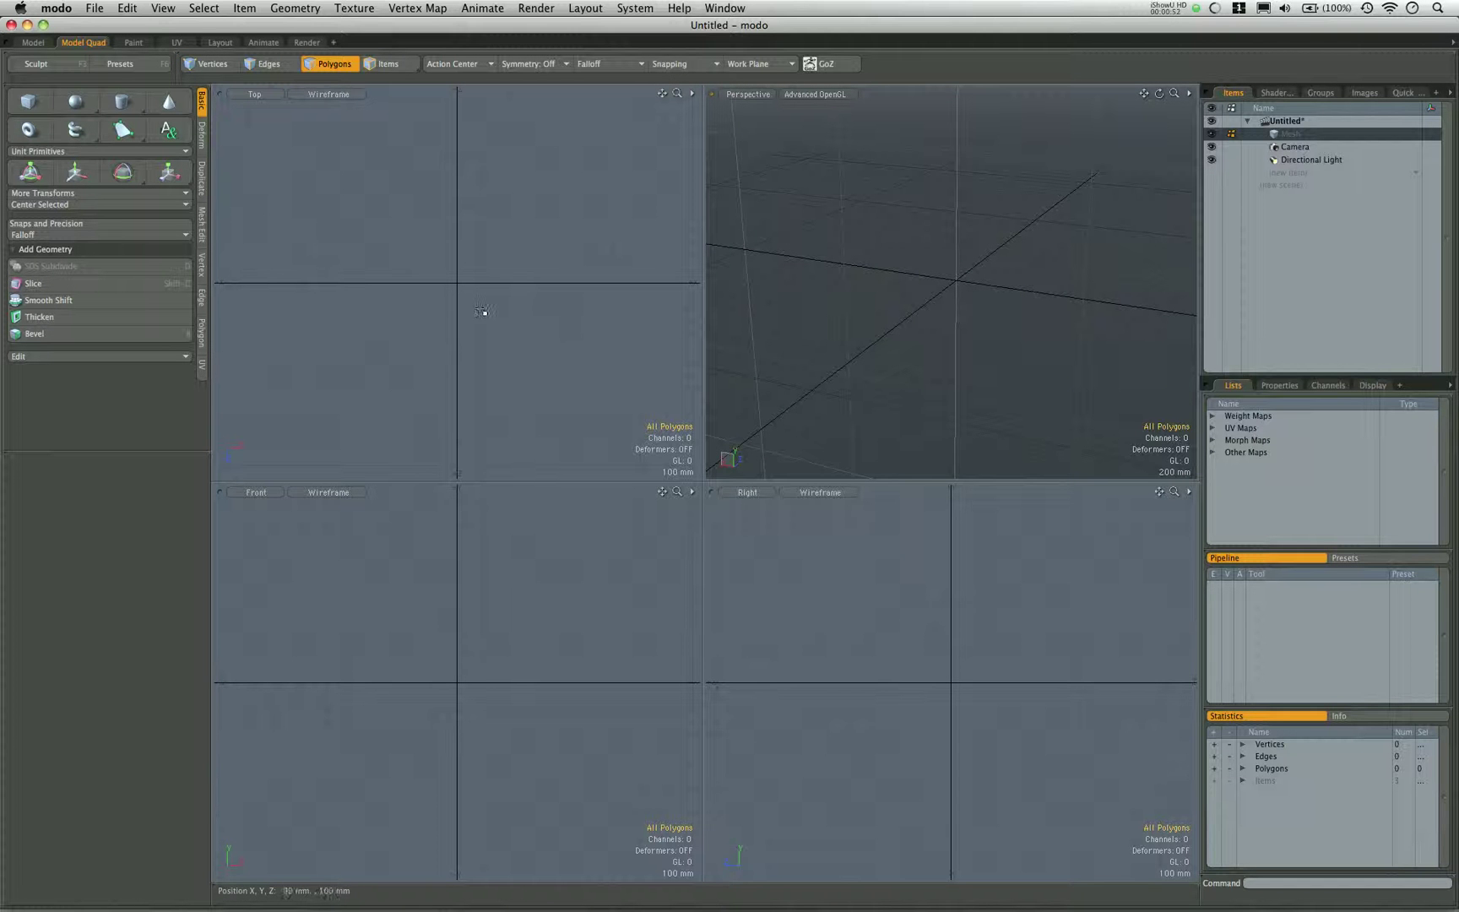
{"action": "left_click", "coordinate": [26, 105]}
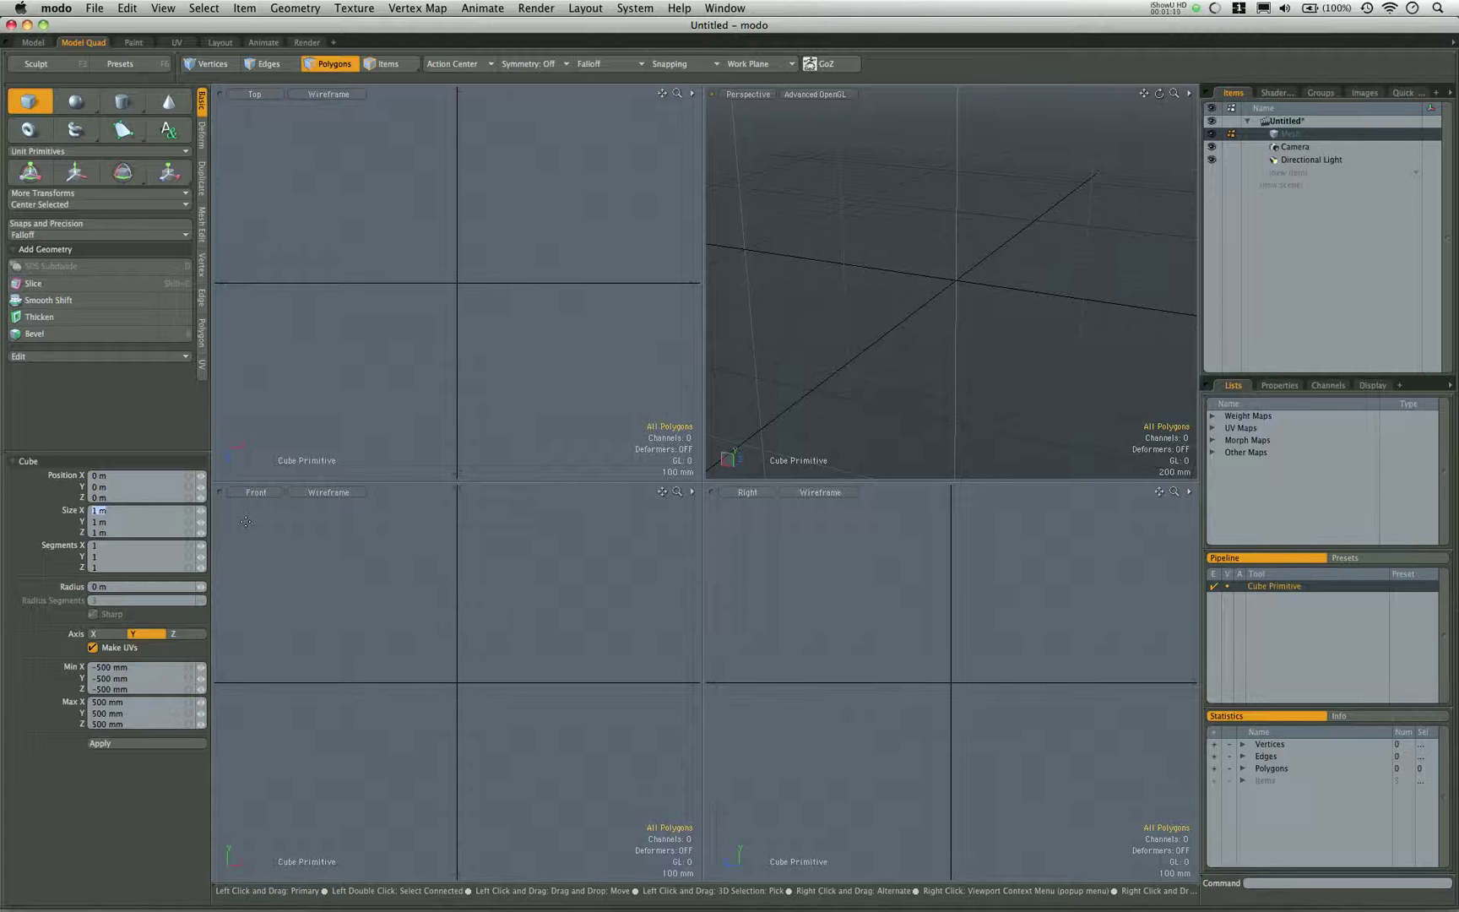
{"action": "type", "text": "8 mm"}
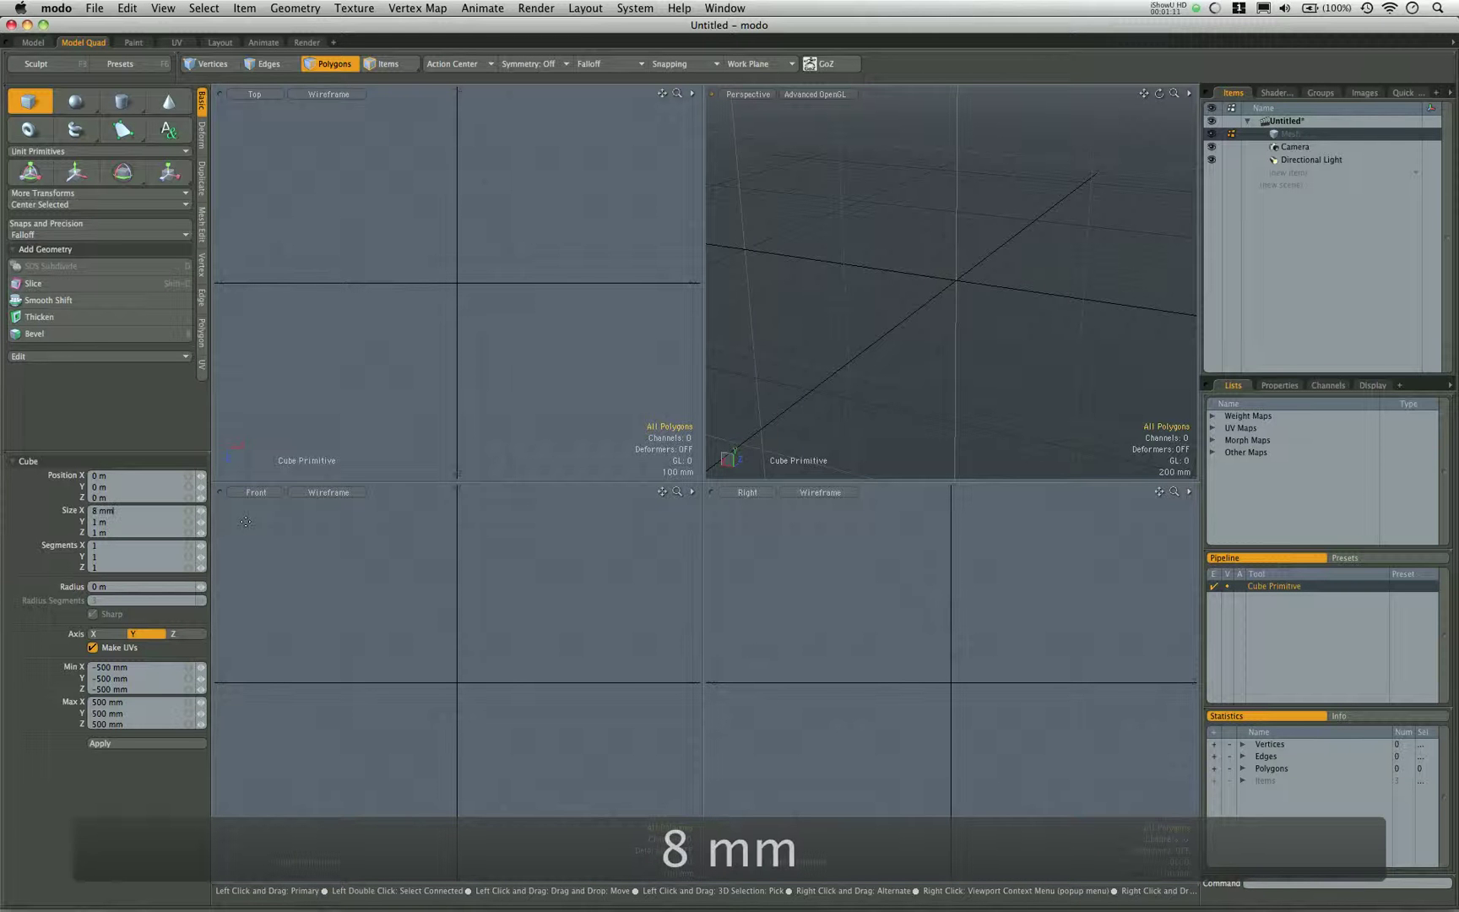
{"action": "key", "text": "Tab"}
{"action": "type", "text": "3.2 mm"}
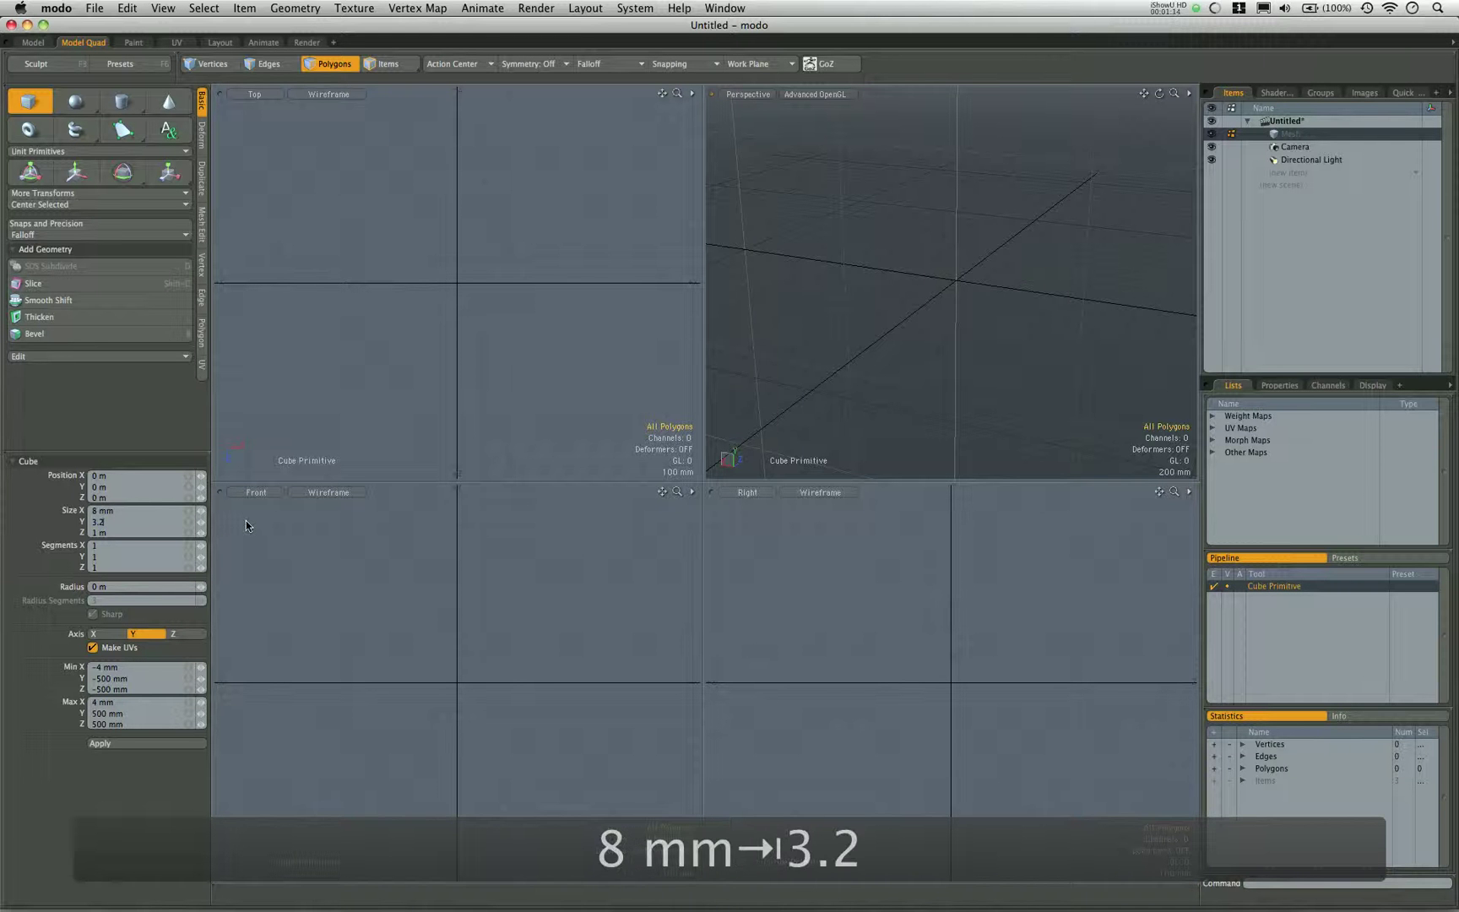
{"action": "key", "text": "Tab"}
{"action": "type", "text": "8 mm"}
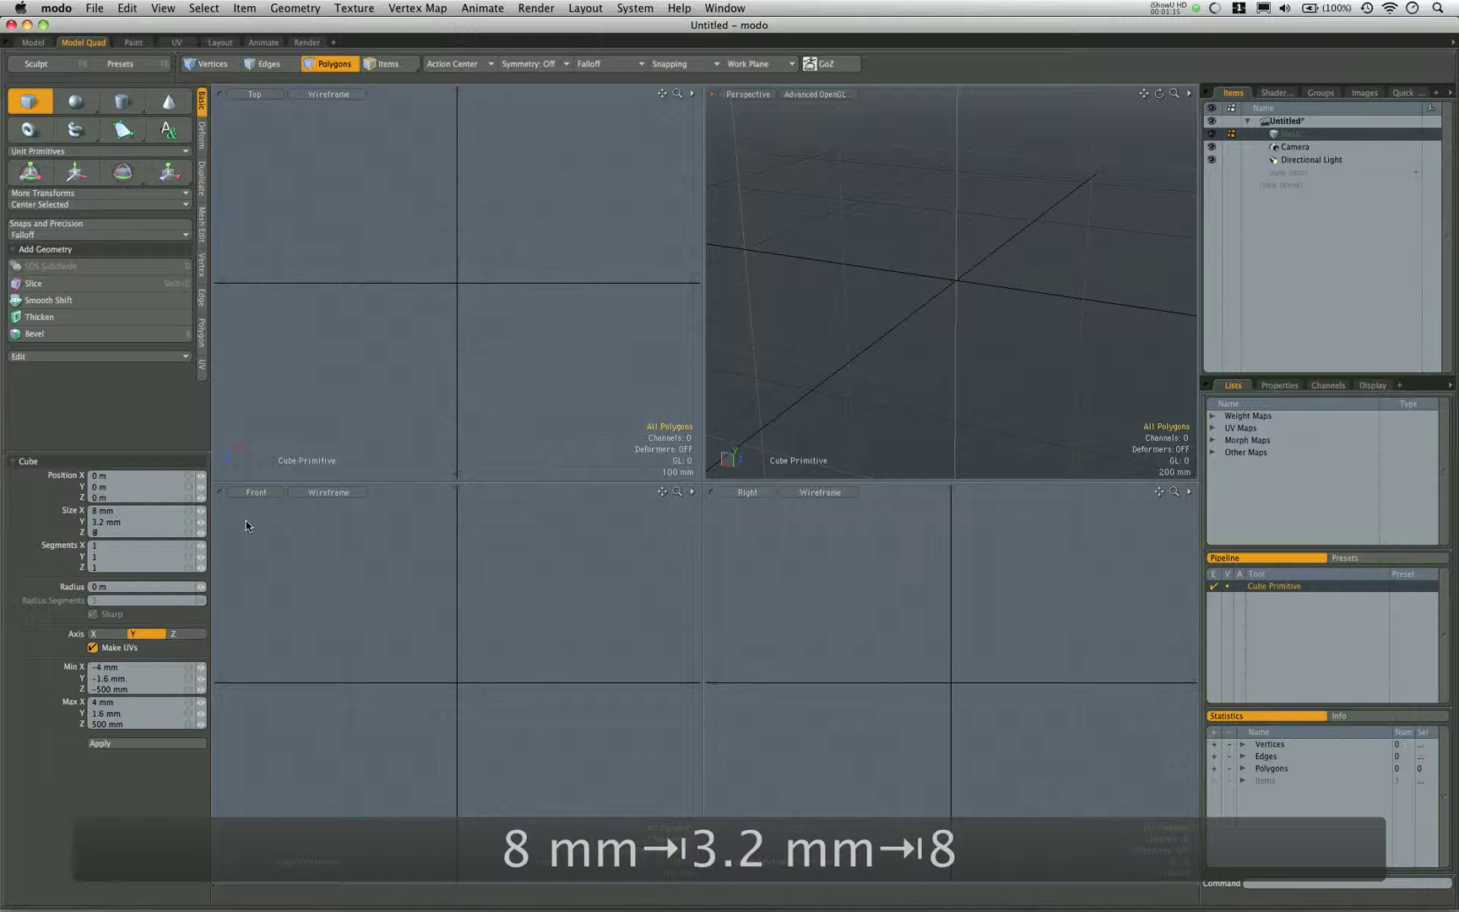
{"action": "key", "text": "Tab"}
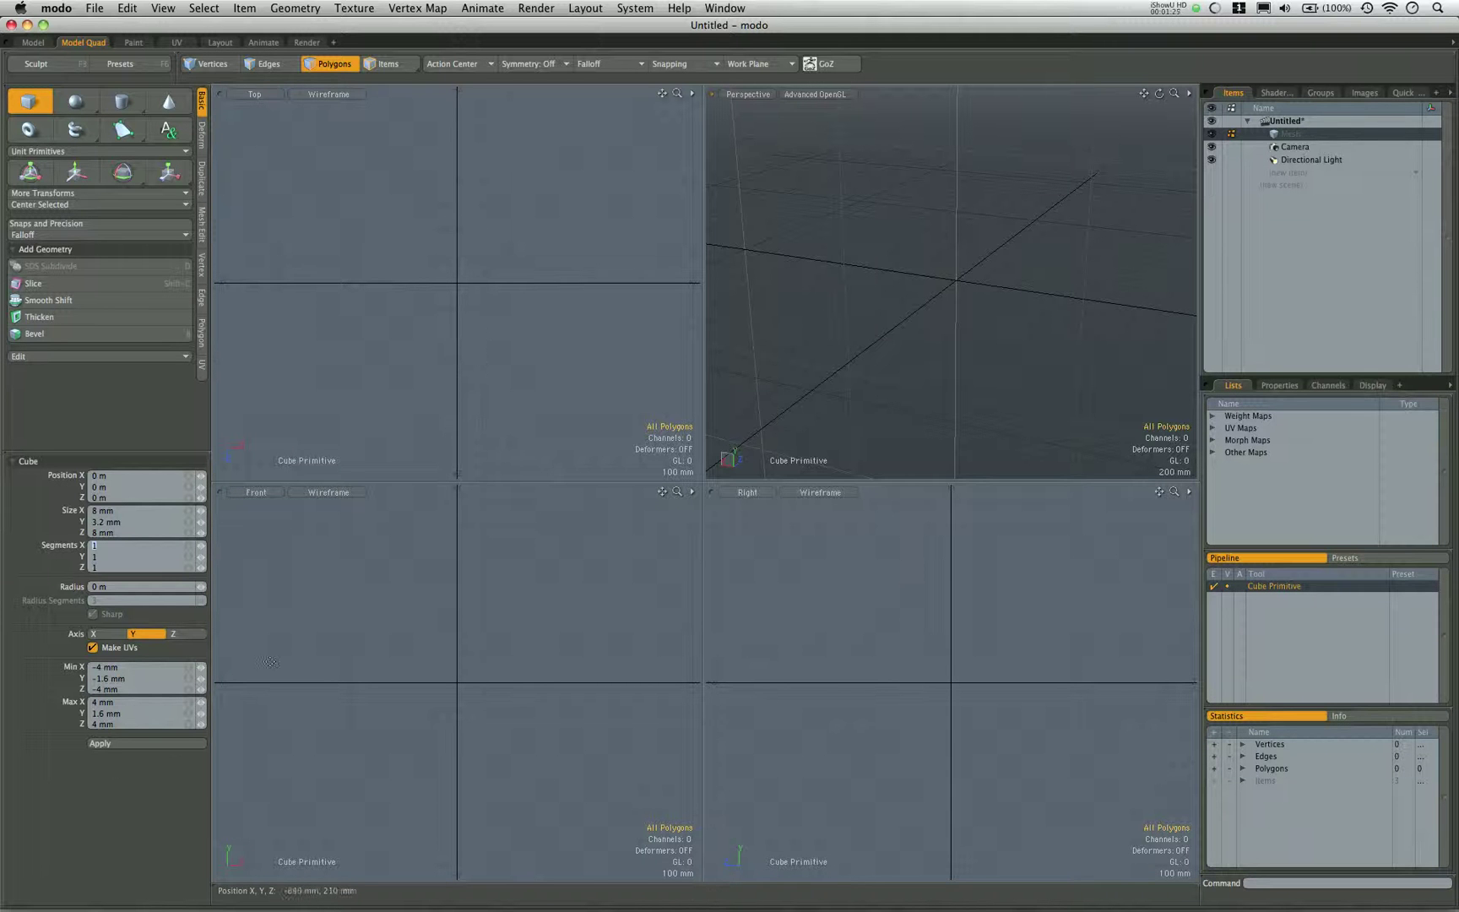
{"action": "left_click", "coordinate": [125, 745]}
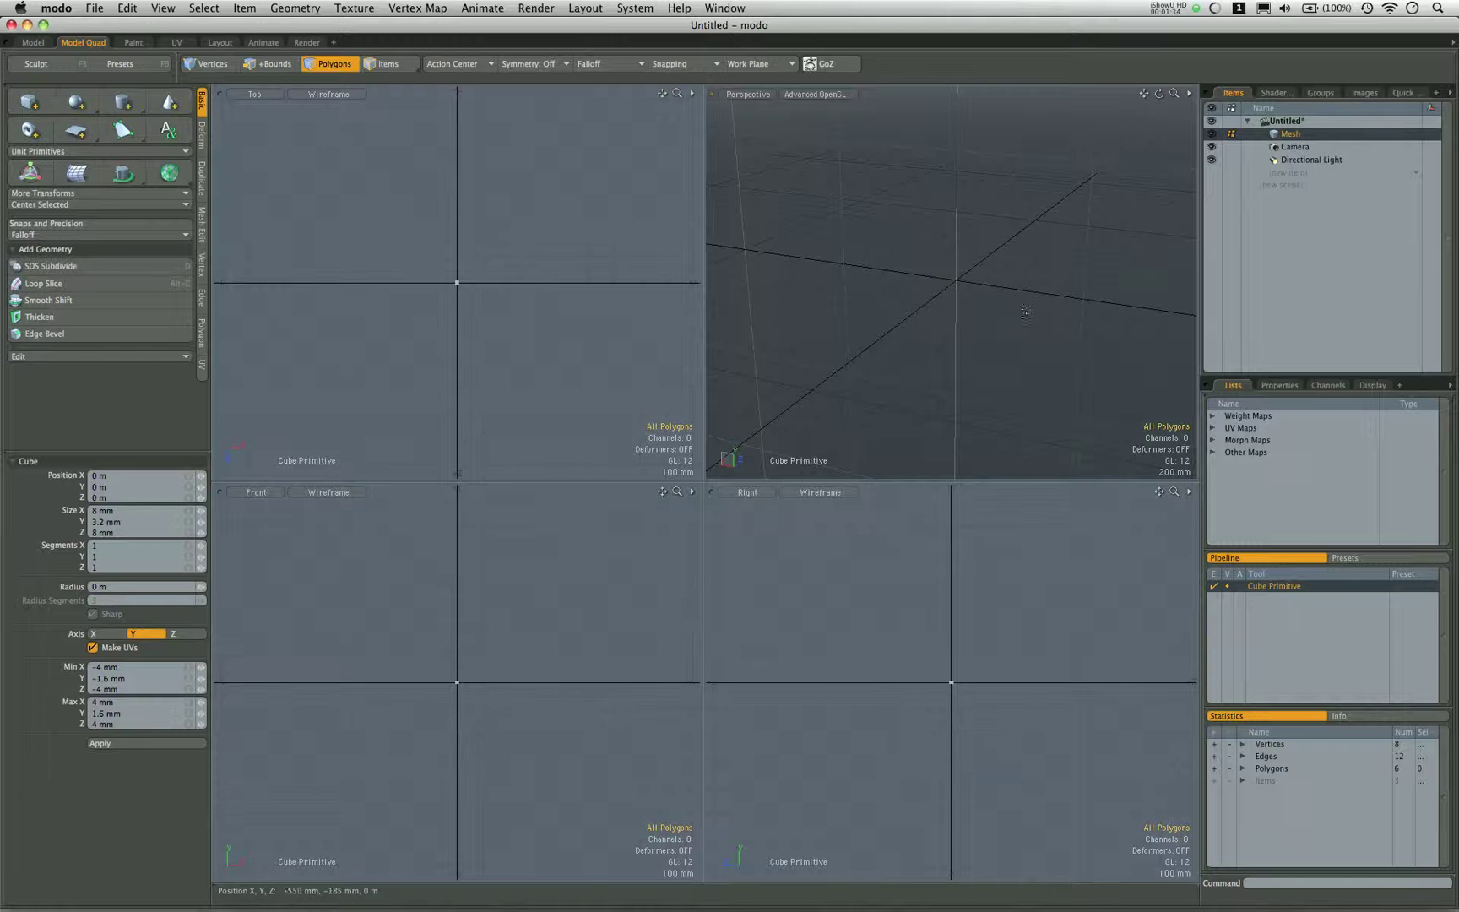
Turn the box into a subdivision surface and leave the Cube tool.
{"action": "key", "text": "a"}
{"action": "key", "text": "a"}
{"action": "left_click_drag", "start_coordinate": [979, 334], "coordinate": [1048, 274], "text": "alt"}
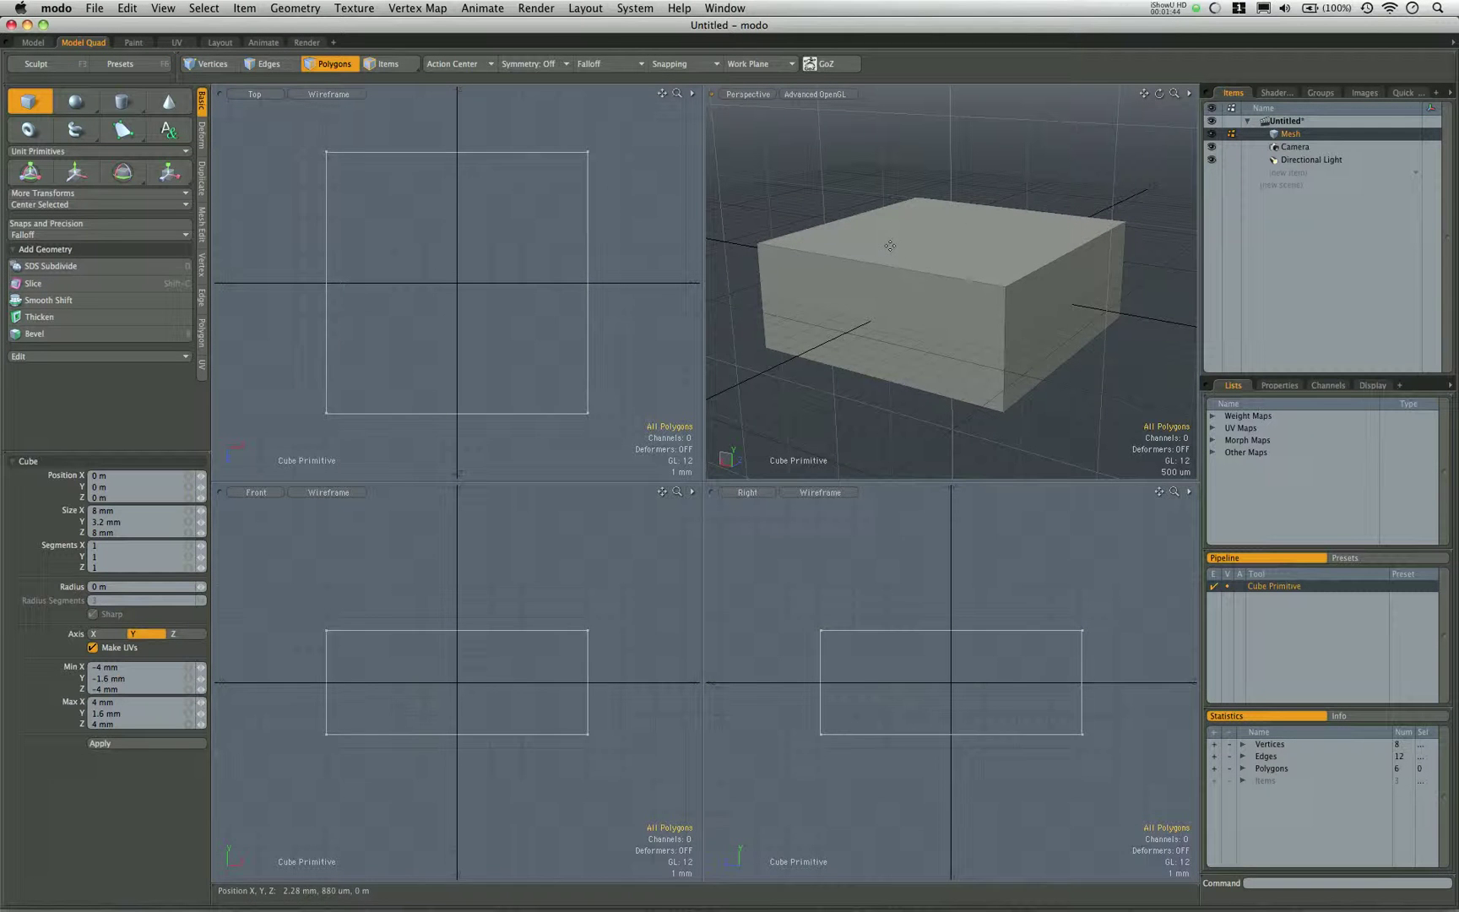
{"action": "key", "text": "Tab"}
{"action": "mouse_move", "coordinate": [987, 283]}
{"action": "left_mouse_down", "text": "alt"}
{"action": "mouse_move", "coordinate": [791, 319]}
{"action": "mouse_move", "coordinate": [980, 312]}
{"action": "mouse_move", "coordinate": [947, 355]}
{"action": "mouse_move", "coordinate": [937, 406]}
{"action": "mouse_move", "coordinate": [919, 335]}
{"action": "mouse_move", "coordinate": [1032, 312]}
{"action": "mouse_move", "coordinate": [979, 278]}
{"action": "left_mouse_up", "text": "alt"}
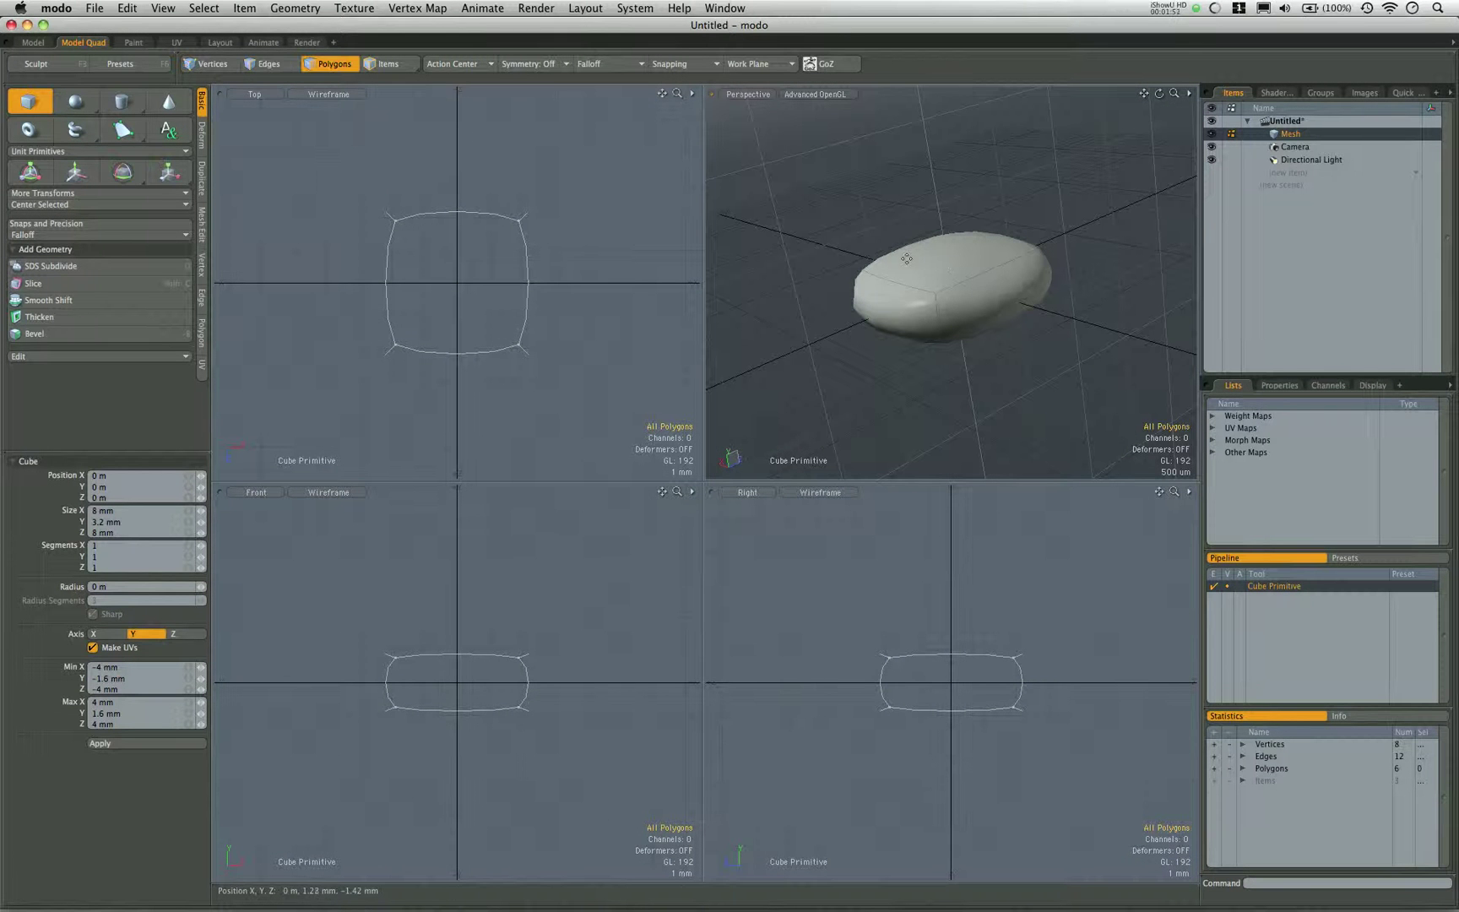
{"action": "left_click_drag", "start_coordinate": [1013, 314], "coordinate": [989, 283], "text": "alt"}
{"action": "key", "text": "q"}
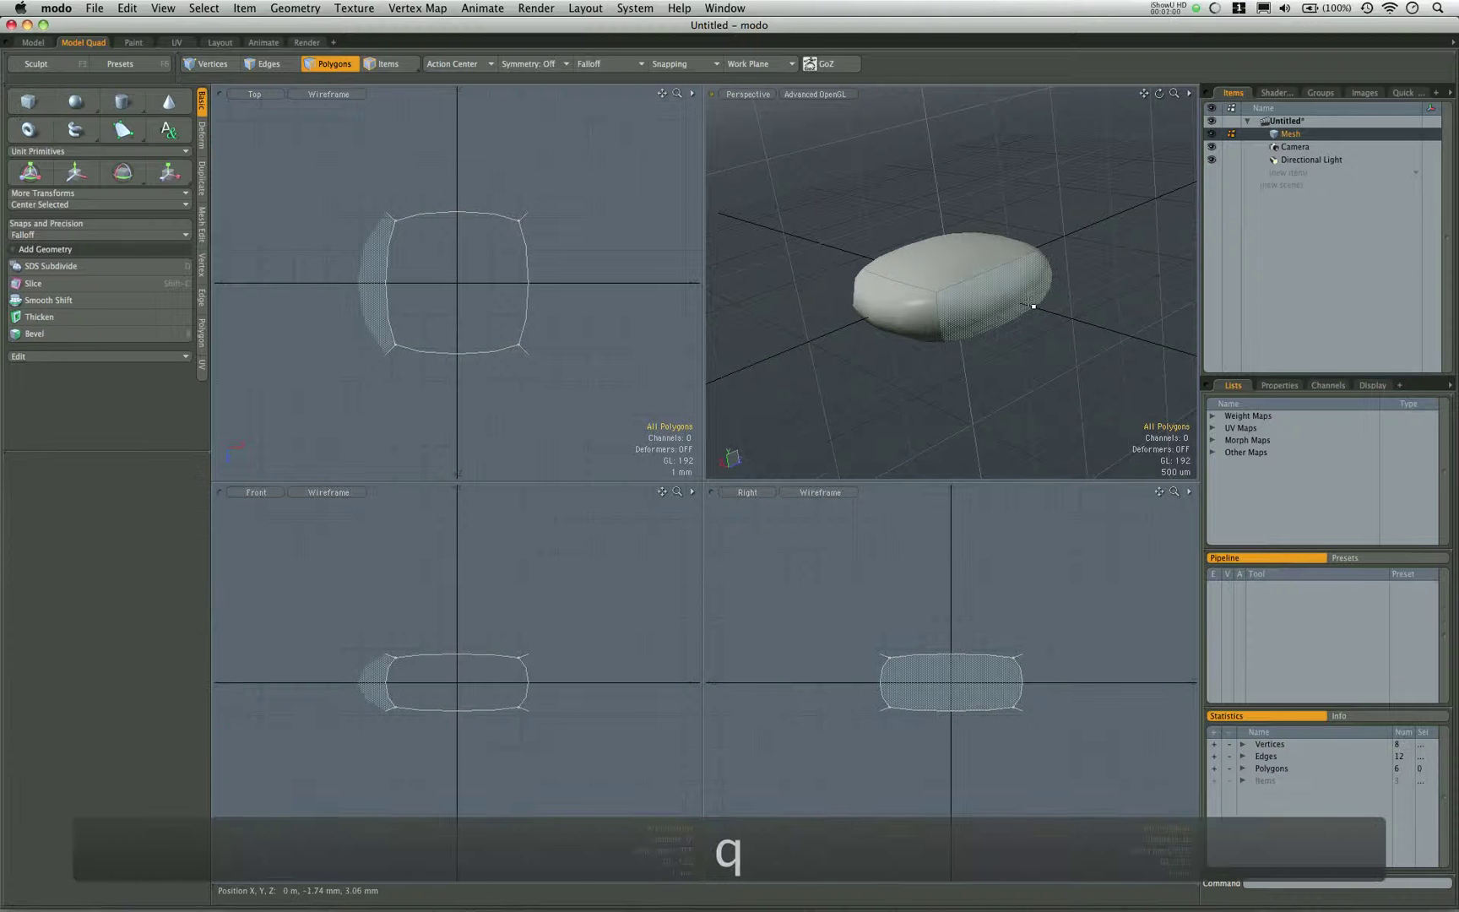
Expand the perspective viewport to fill the workspace with a close view of the subdivided box.
{"action": "key", "text": "c"}
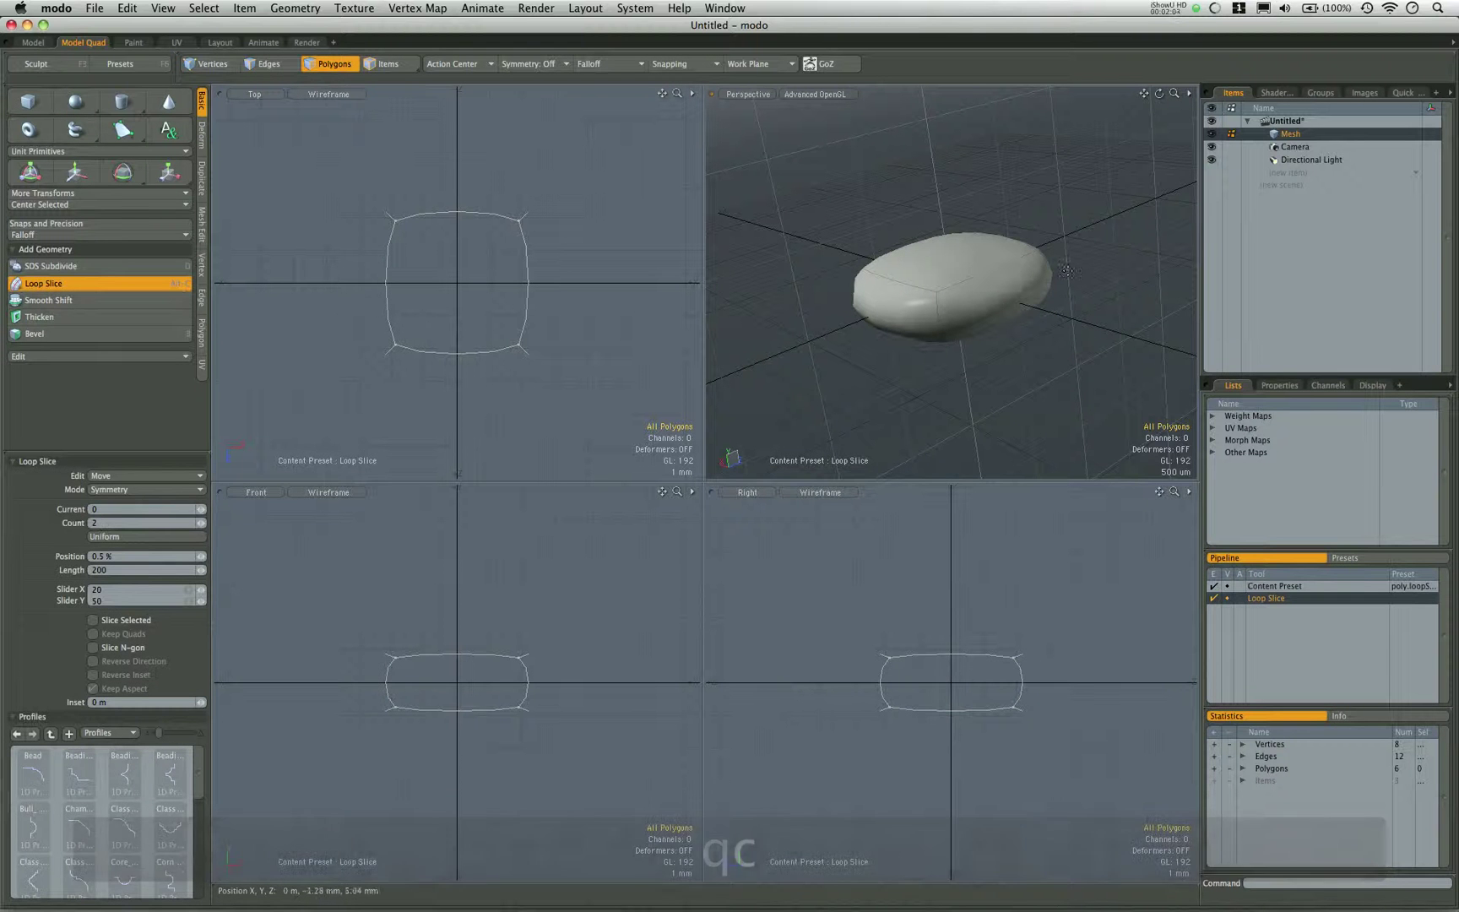
{"action": "scroll", "coordinate": [971, 281], "scroll_direction": "up", "scroll_amount": 2}
{"action": "key", "text": "0"}
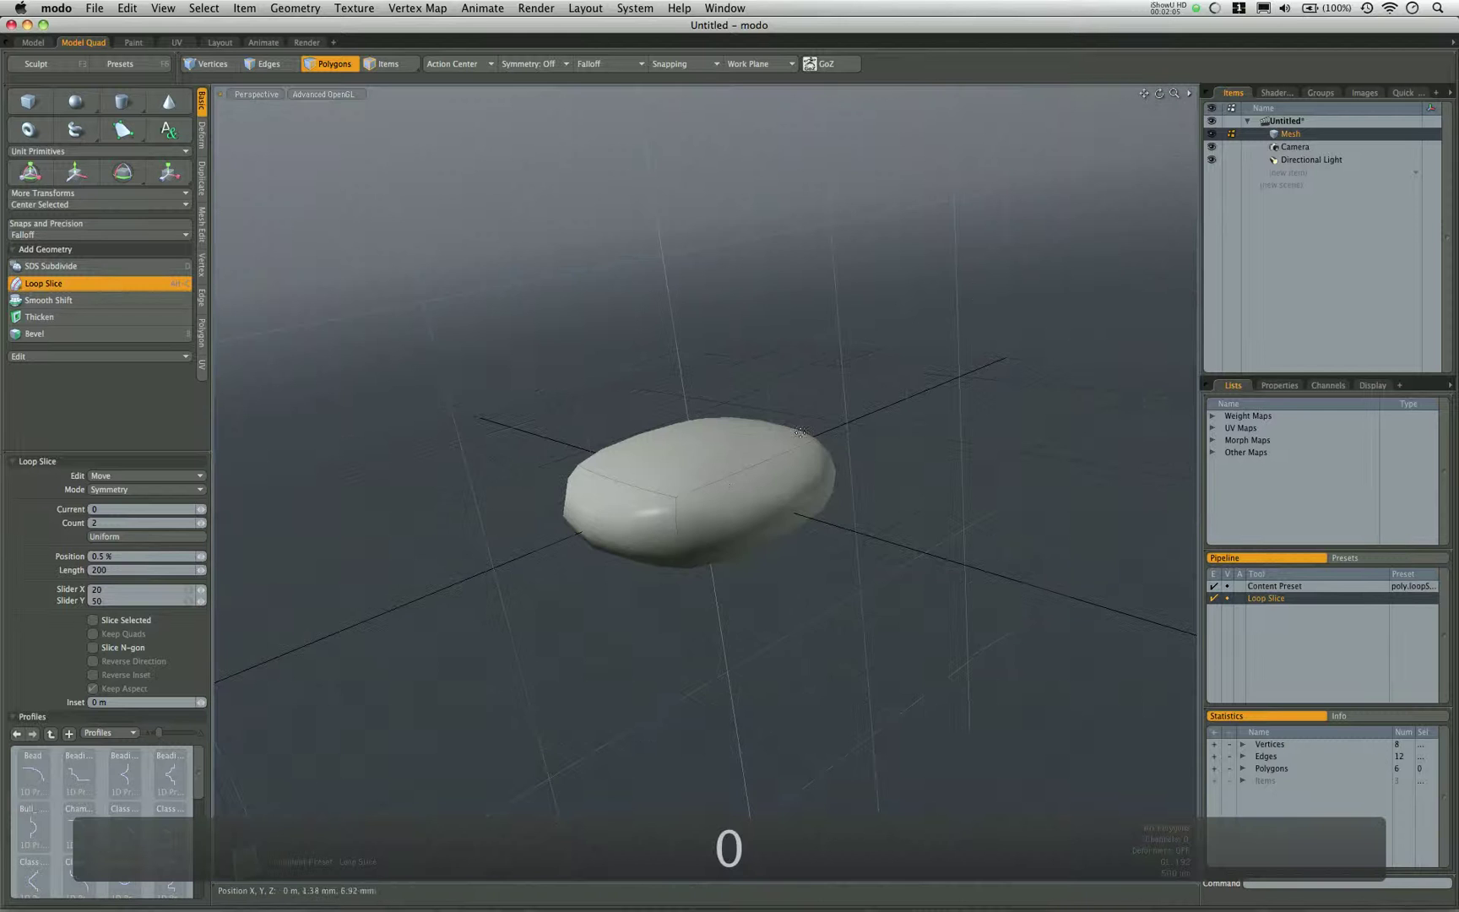
{"action": "scroll", "coordinate": [748, 465], "scroll_direction": "up", "scroll_amount": 5}
{"action": "left_click_drag", "start_coordinate": [648, 489], "coordinate": [840, 483], "text": "alt"}
{"action": "key", "text": "alt+c"}
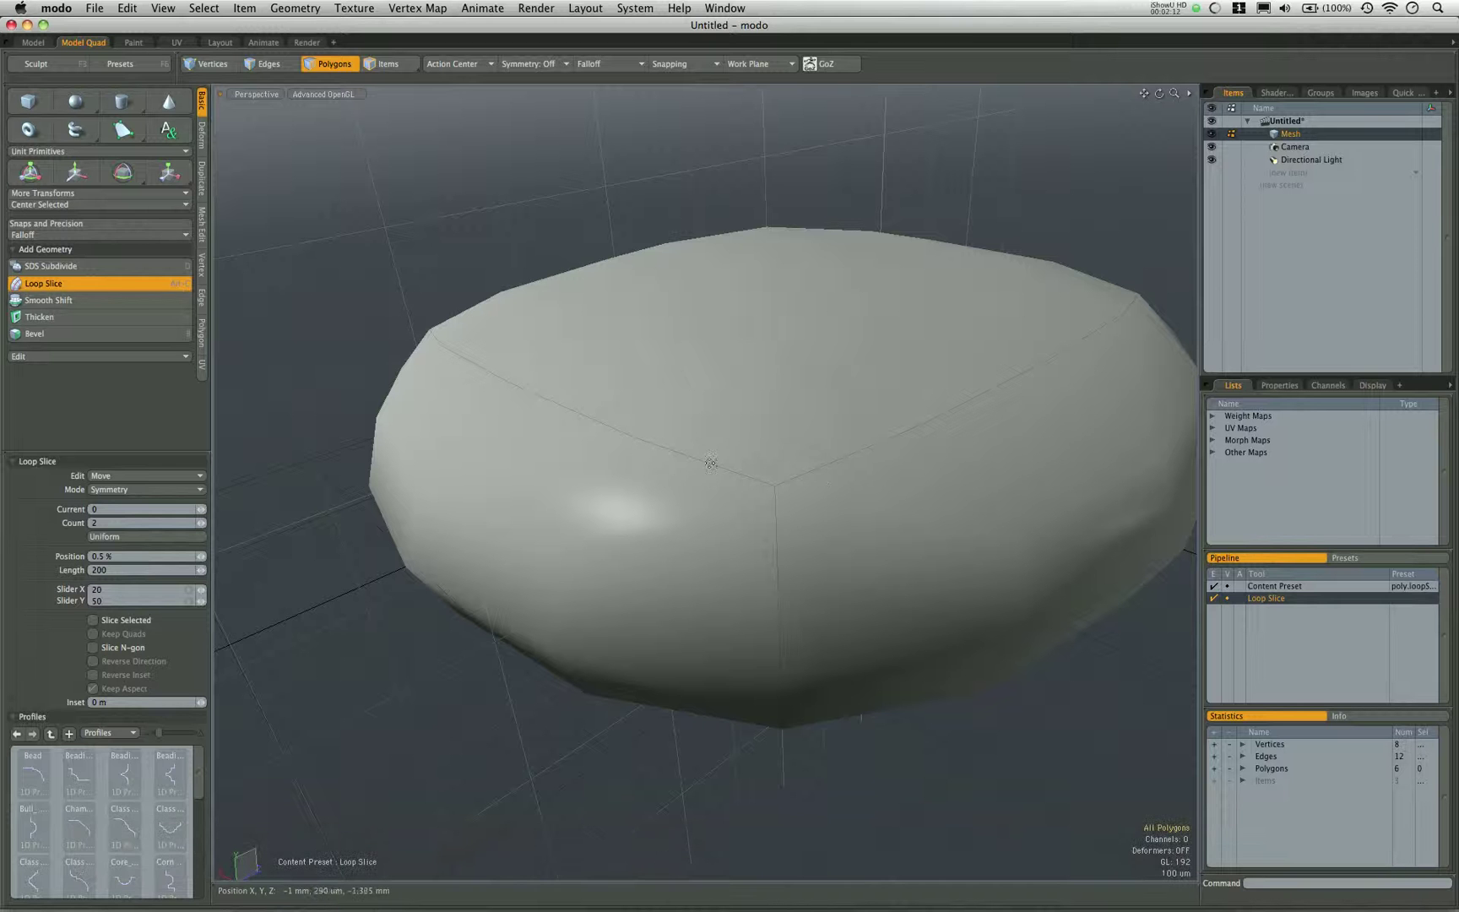
Loop Slice across the top and one adjoining side of the box, using two symmetric cuts at 0.5 %.
{"action": "key", "text": "q"}
{"action": "key", "text": "c"}
{"action": "key", "text": "q"}
{"action": "key", "text": "z"}
{"action": "left_click_drag", "start_coordinate": [848, 512], "coordinate": [876, 262]}
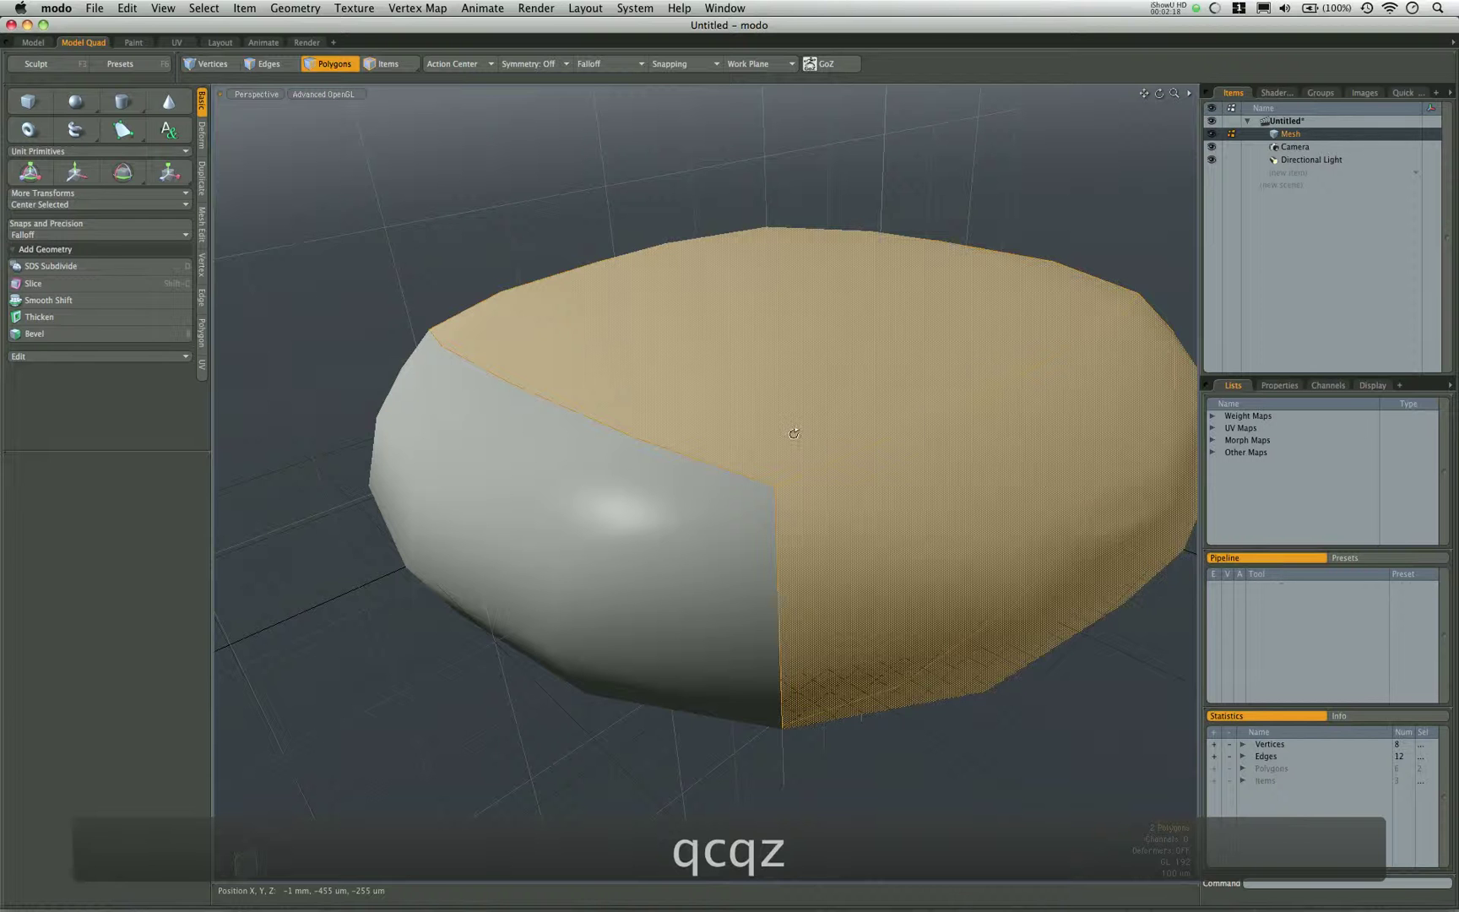
{"action": "key", "text": "c"}
{"action": "scroll", "coordinate": [985, 486], "scroll_direction": "up", "scroll_amount": 5}
{"action": "scroll", "coordinate": [809, 477], "scroll_direction": "down", "scroll_amount": 5}
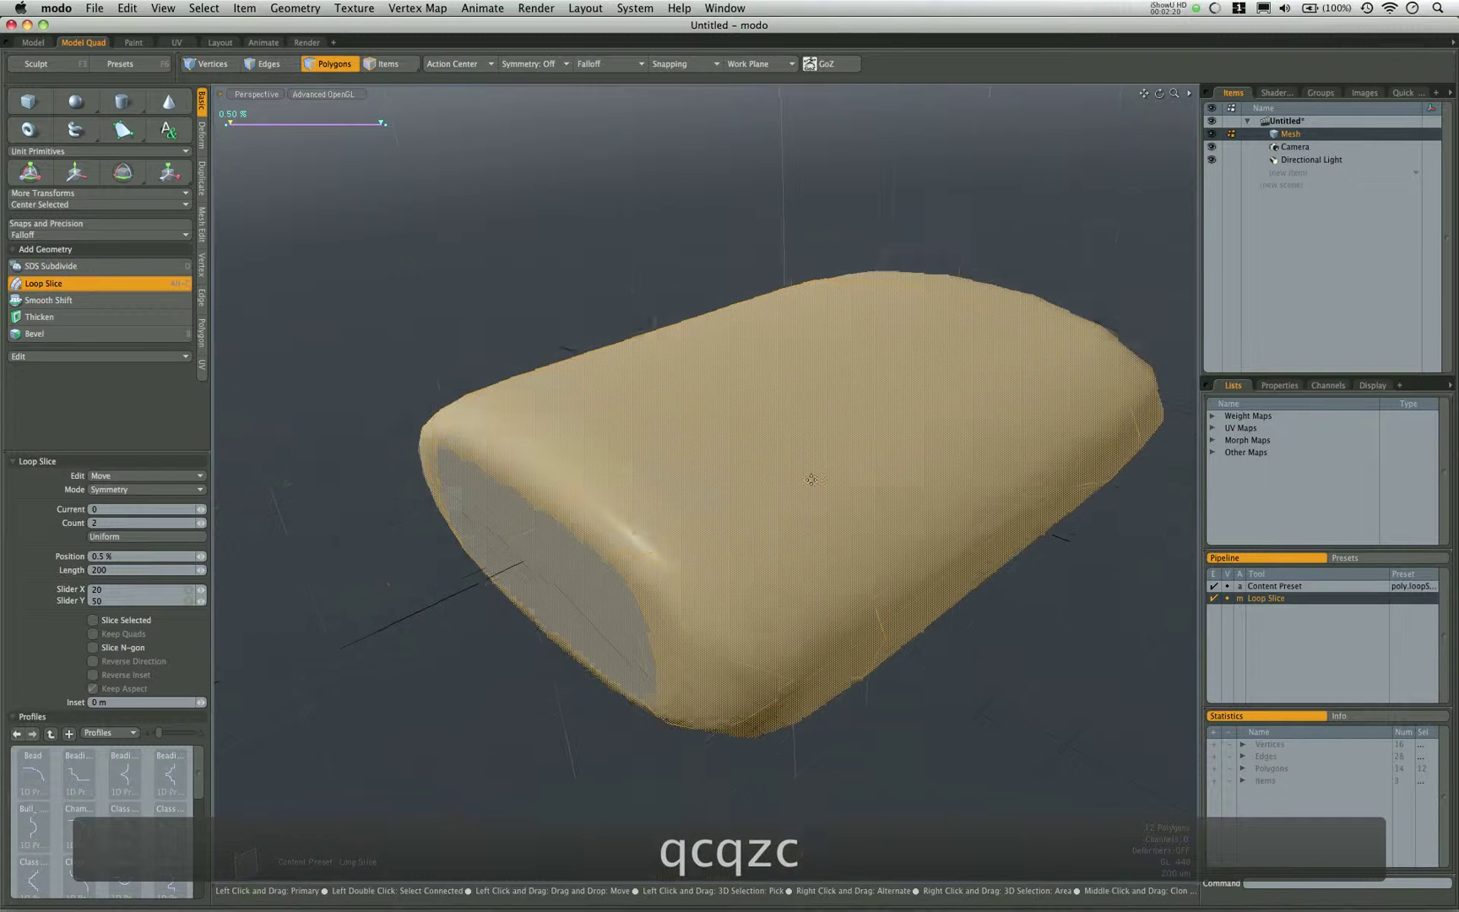
{"action": "key", "text": "q"}
Add two symmetric 0.5 % loop slices in each of the box's two remaining directions to sharpen all its edges.
{"action": "left_click", "coordinate": [607, 536]}
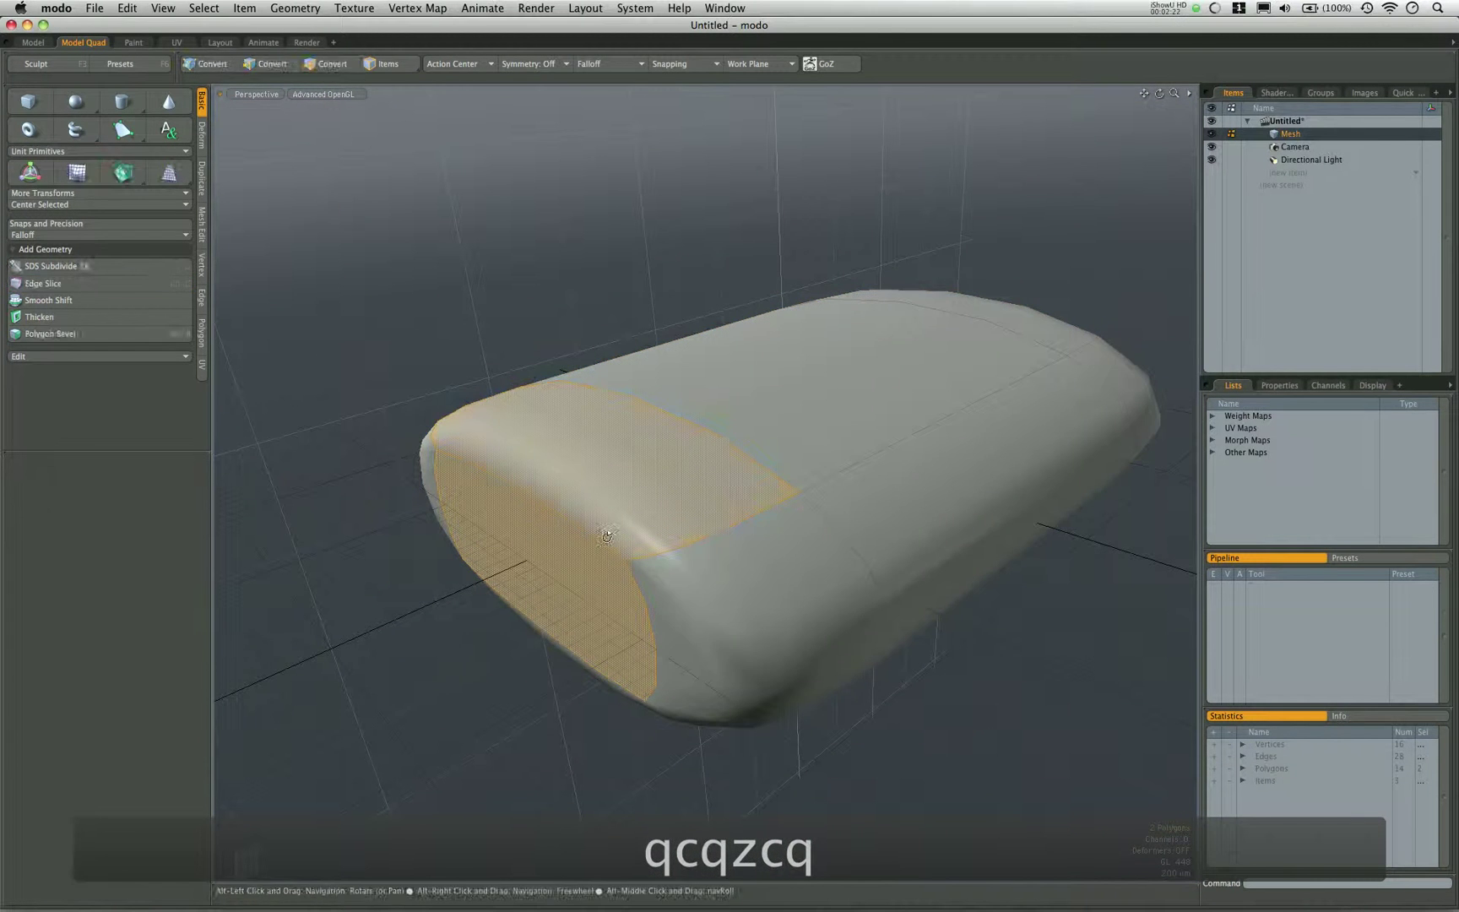
{"action": "key", "text": "alt+c"}
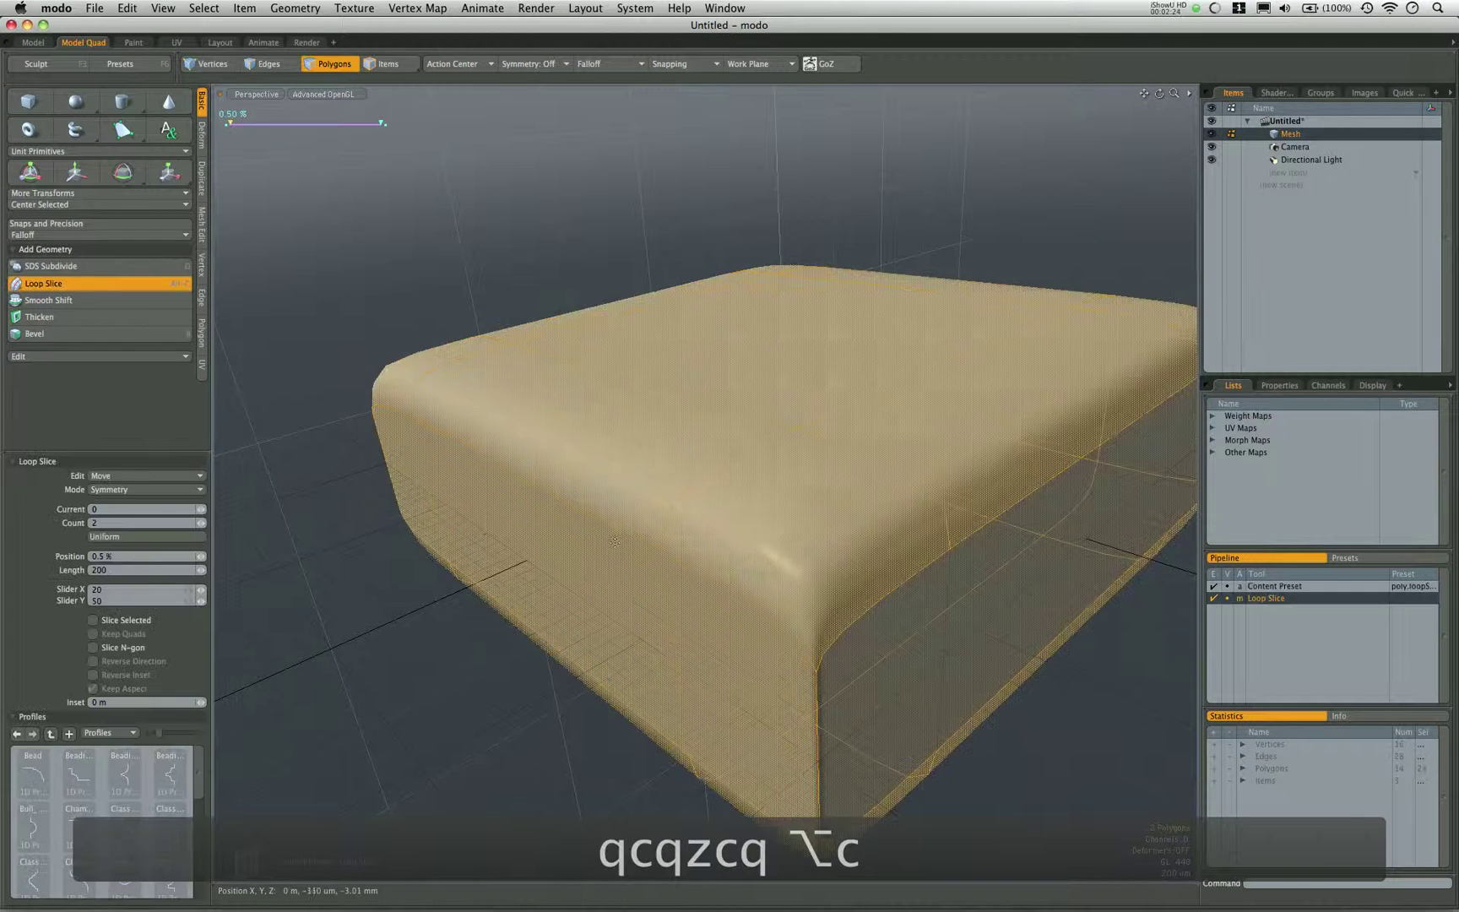
{"action": "key", "text": "q"}
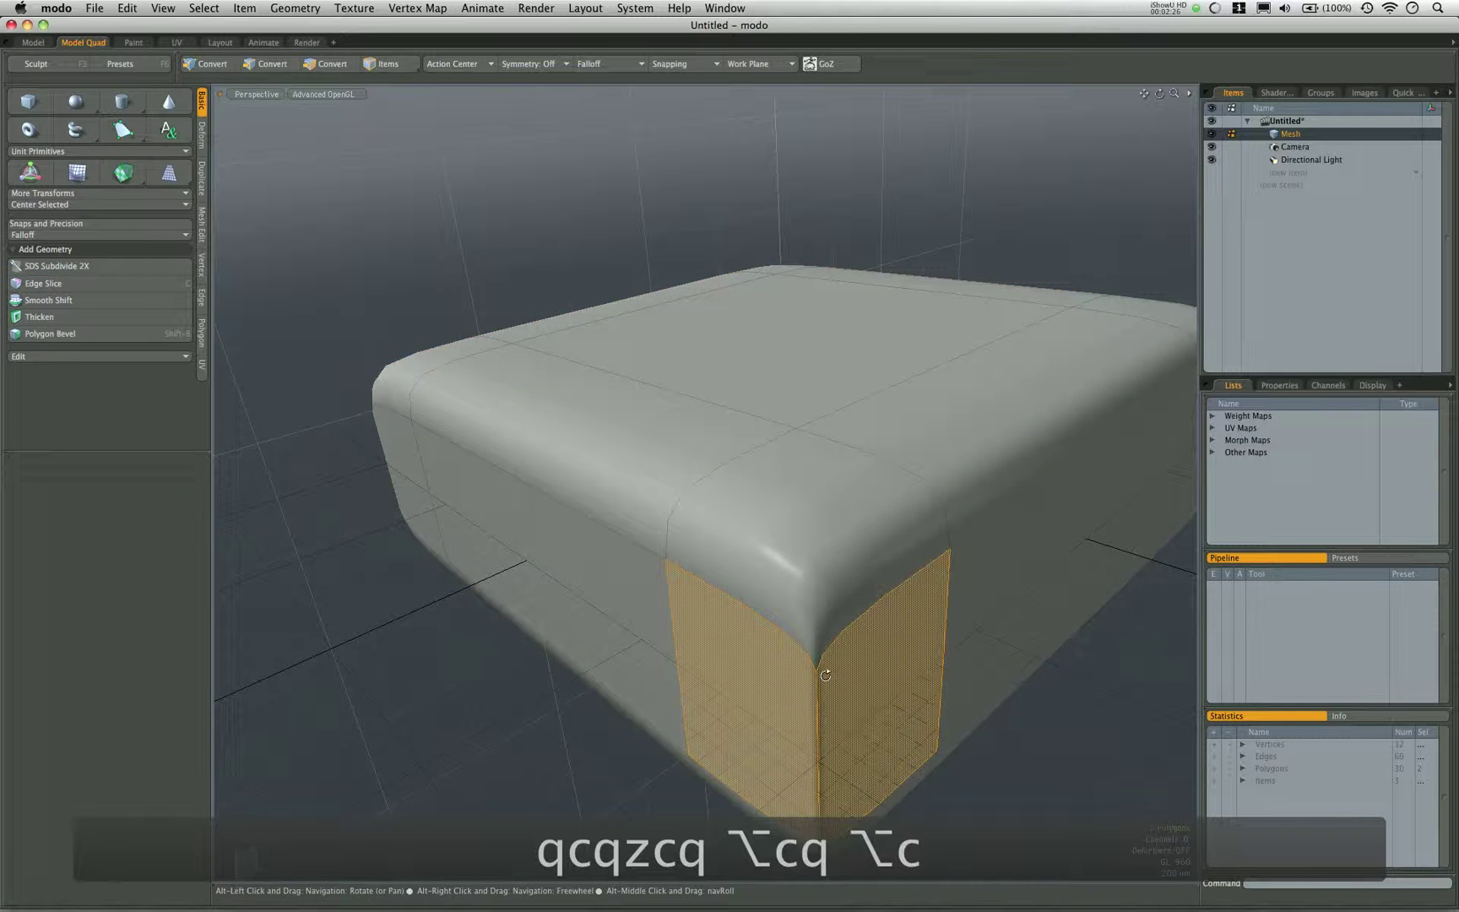
{"action": "key", "text": "alt+c"}
{"action": "key", "text": "q"}
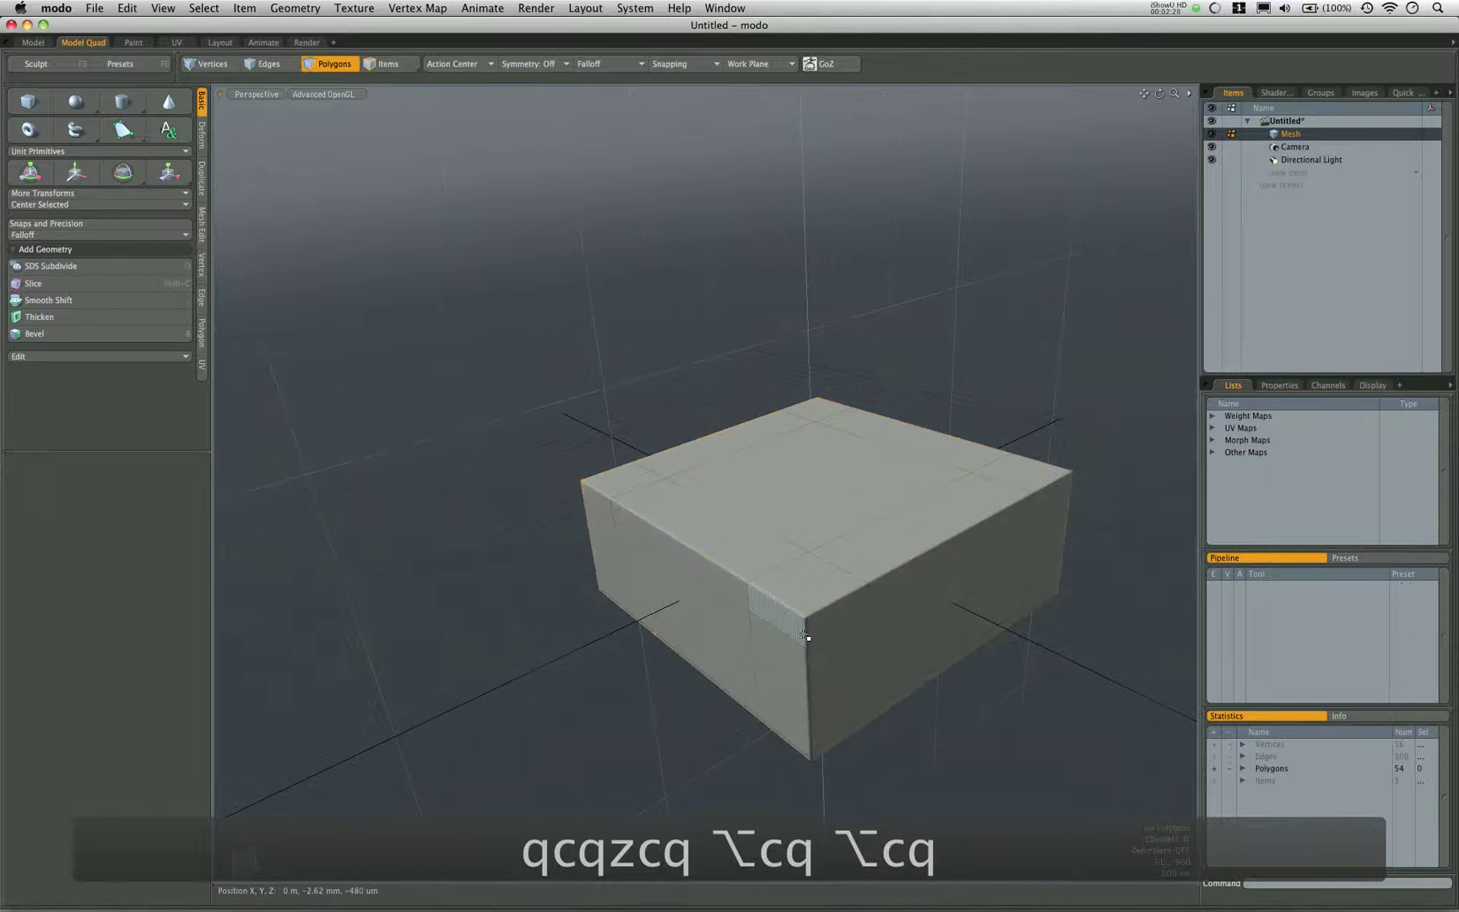
Select the edges that meet at the box's near top corner to inspect the edge flow there.
{"action": "scroll", "coordinate": [802, 634], "scroll_direction": "up", "scroll_amount": 3}
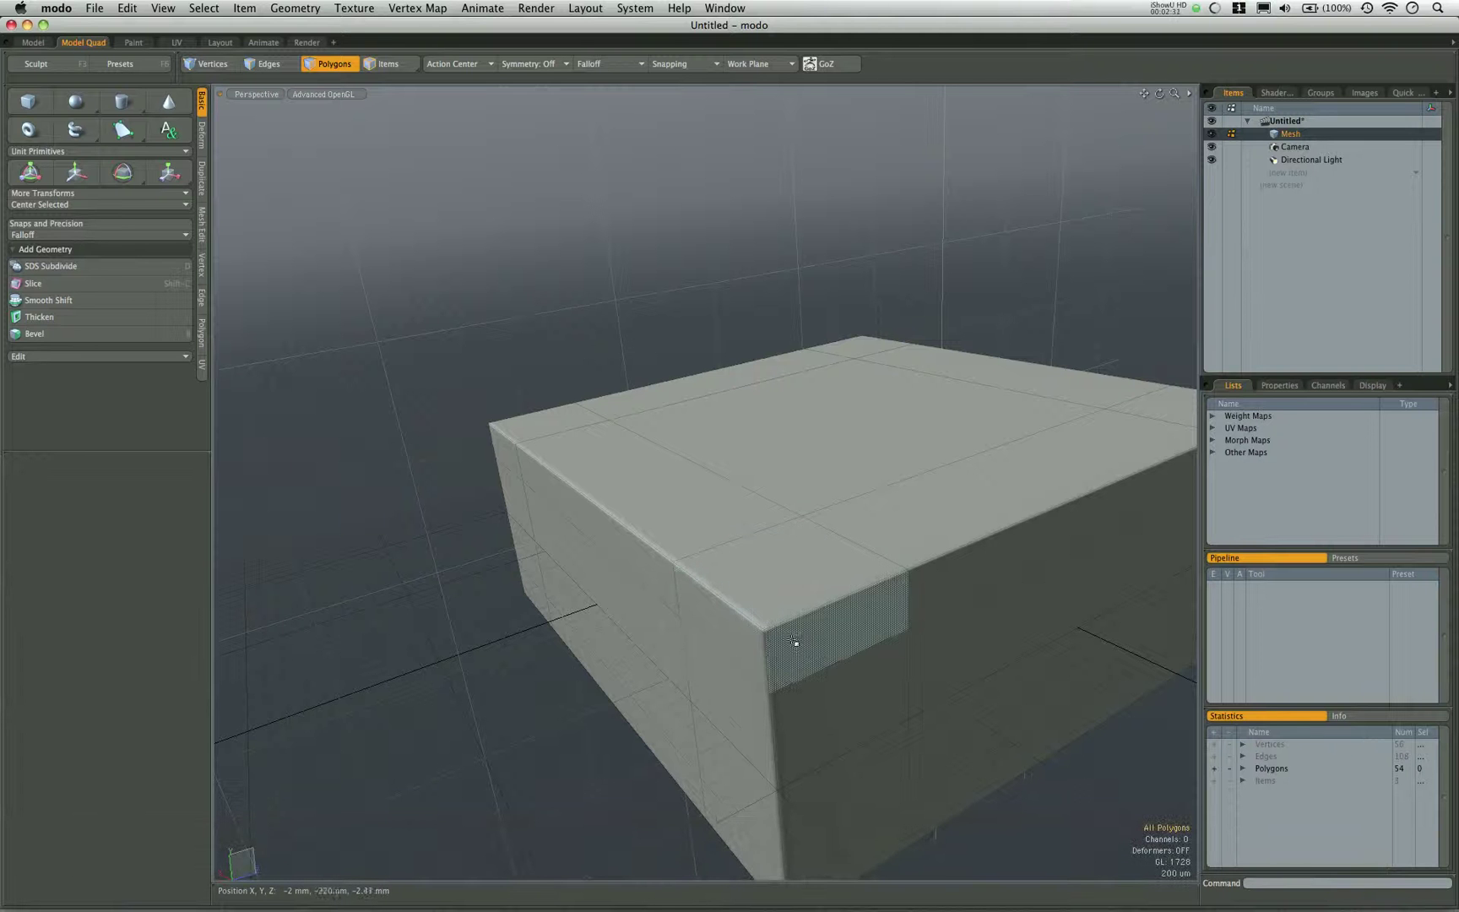
{"action": "left_click_drag", "start_coordinate": [769, 654], "coordinate": [739, 601], "text": "alt"}
{"action": "scroll", "coordinate": [738, 601], "scroll_direction": "up", "scroll_amount": 5}
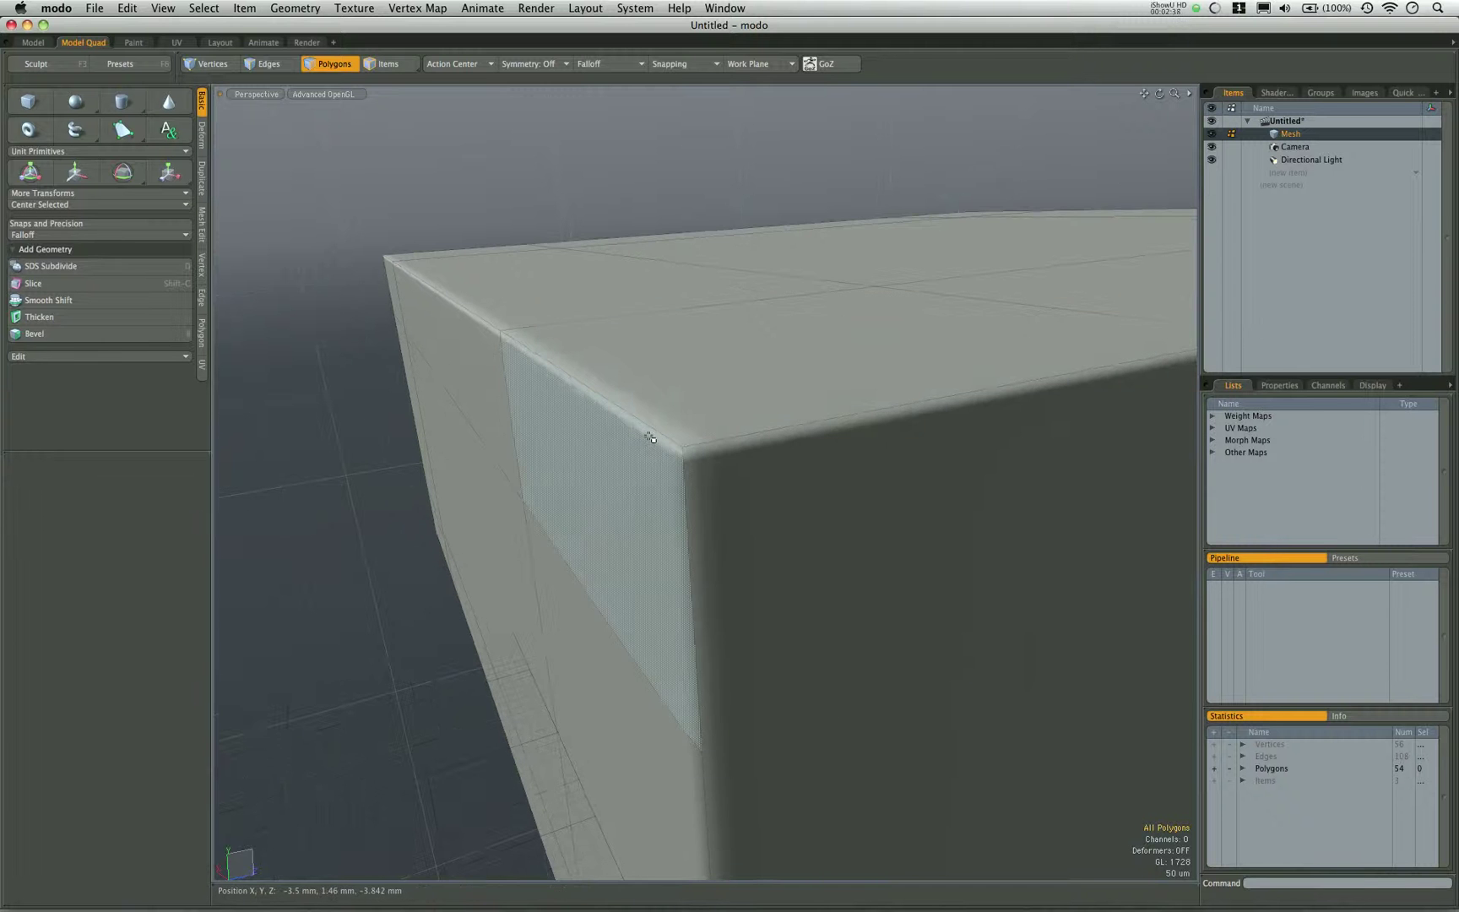
{"action": "key", "text": "2"}
{"action": "left_click", "coordinate": [674, 444]}
{"action": "left_click", "coordinate": [684, 500], "text": "shift"}
{"action": "left_click_drag", "start_coordinate": [683, 500], "coordinate": [749, 483], "text": "alt"}
{"action": "scroll", "coordinate": [750, 483], "scroll_direction": "down", "scroll_amount": 8}
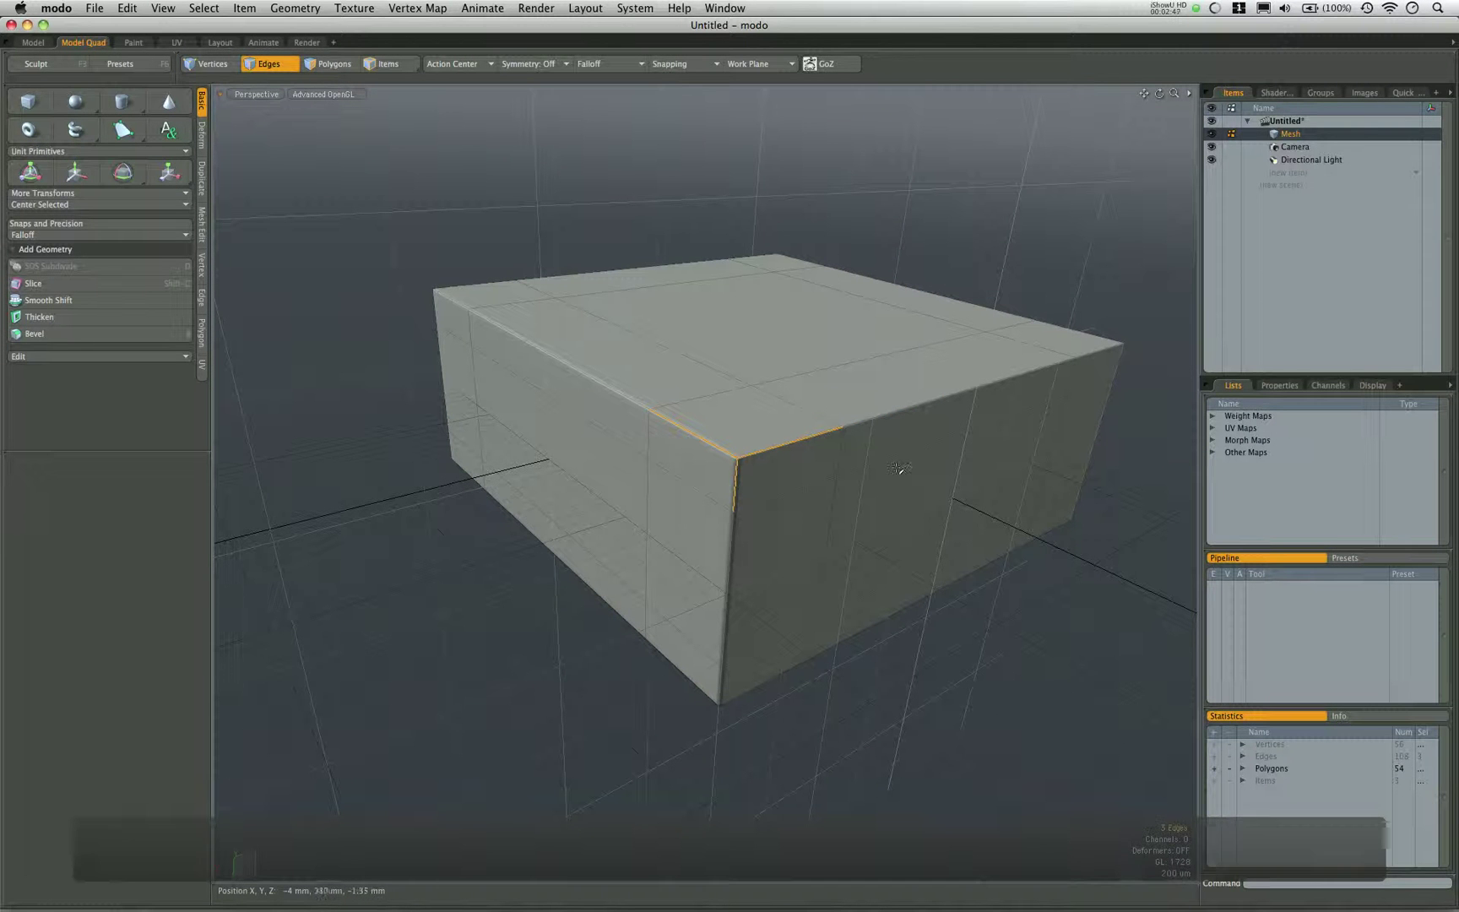
Select the edge loops running around the box beside the near corner, and clear the selection after inspecting them.
{"action": "double_click", "coordinate": [840, 448]}
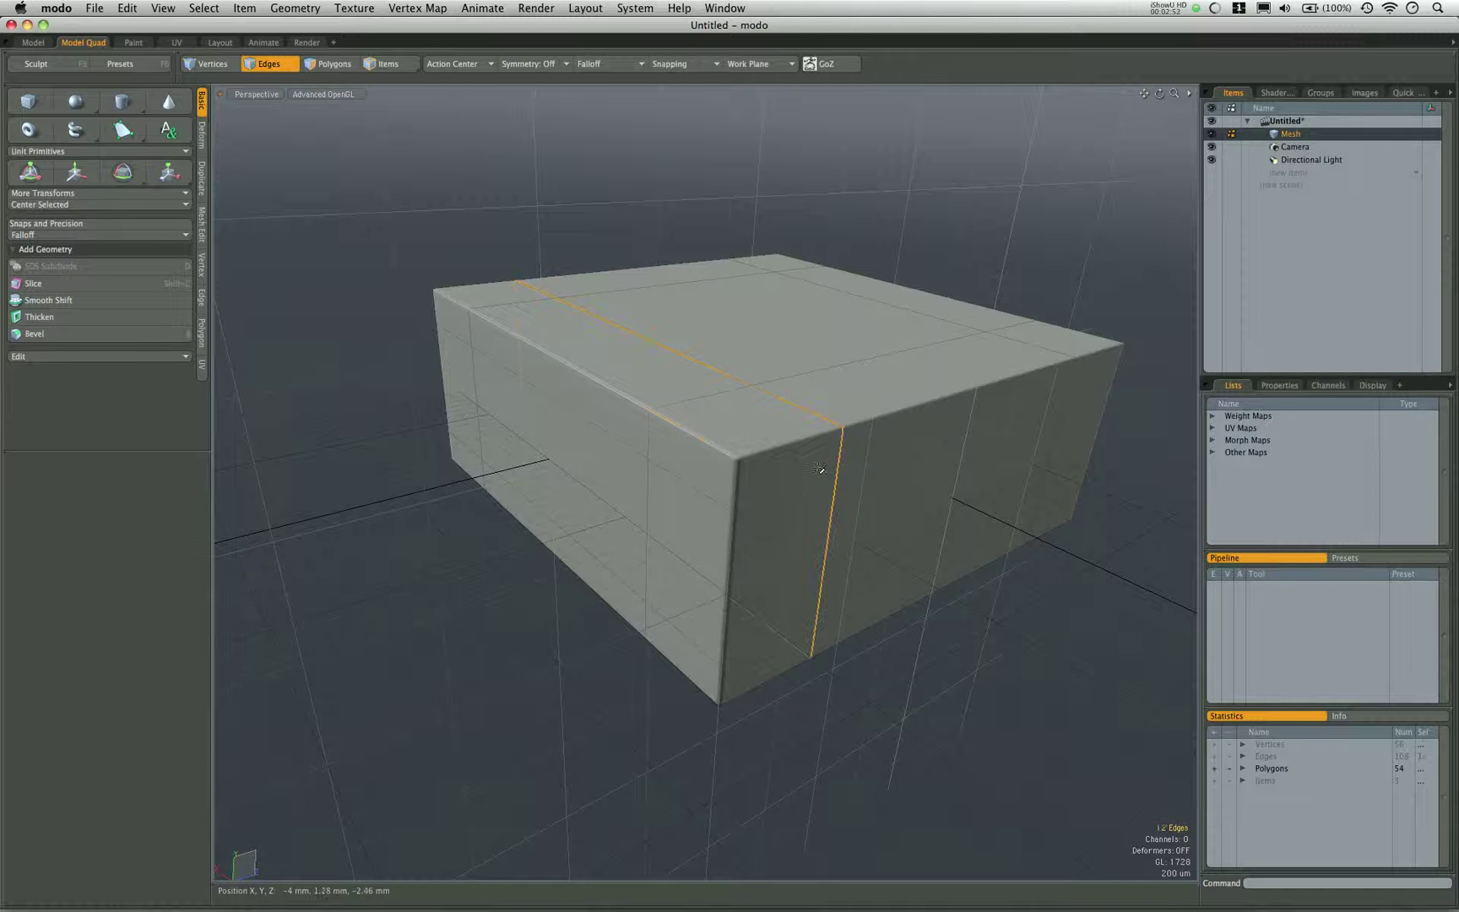
{"action": "double_click", "coordinate": [650, 454]}
{"action": "mouse_move", "coordinate": [650, 454]}
{"action": "left_mouse_down", "text": "alt"}
{"action": "mouse_move", "coordinate": [948, 261]}
{"action": "mouse_move", "coordinate": [676, 452]}
{"action": "left_mouse_up", "text": "alt"}
{"action": "key", "text": "q"}
{"action": "left_click", "coordinate": [949, 261]}
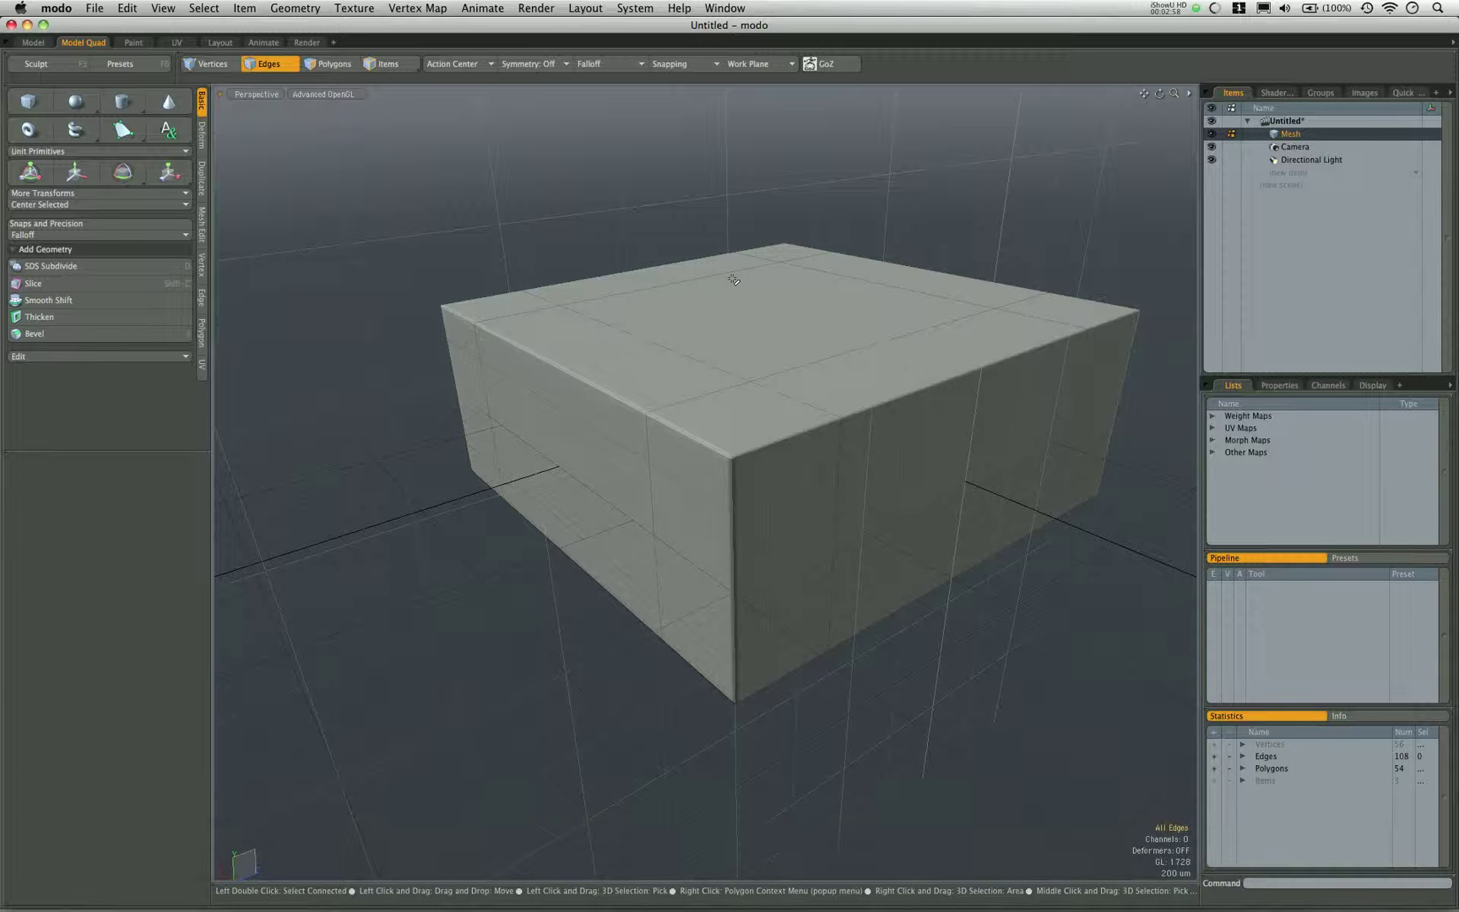
Examine the box's top face, side faces and sharpened edges from several angles.
{"action": "key", "text": "alt"}
{"action": "key", "text": "super+h"}
{"action": "key", "text": "super+h"}
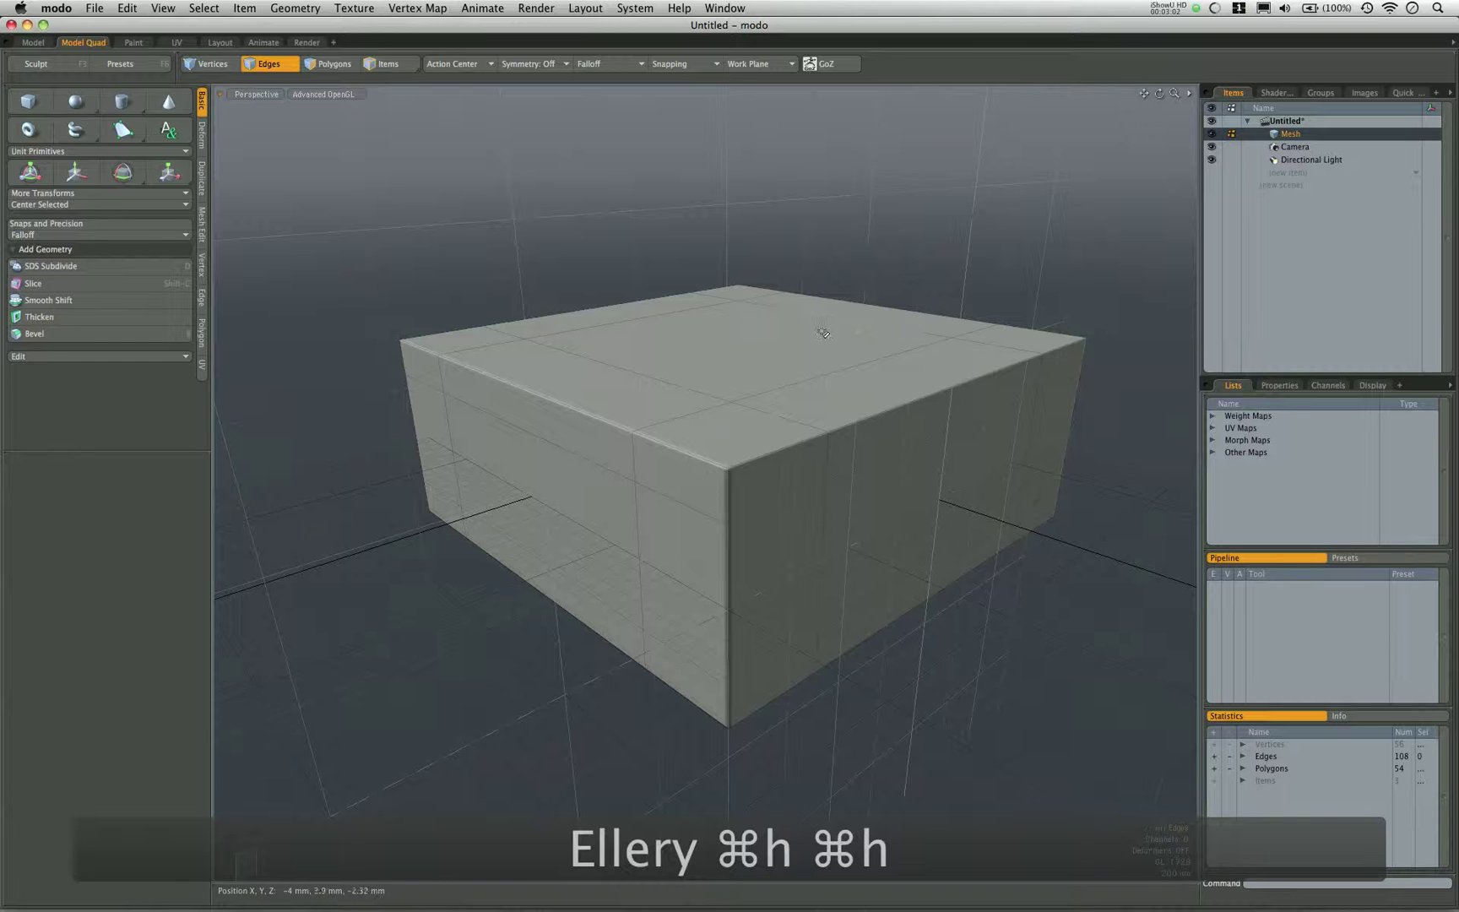
{"action": "left_click_drag", "start_coordinate": [655, 647], "coordinate": [831, 648], "text": "alt"}
{"action": "left_click_drag", "start_coordinate": [639, 512], "coordinate": [724, 502], "text": "alt+shift"}
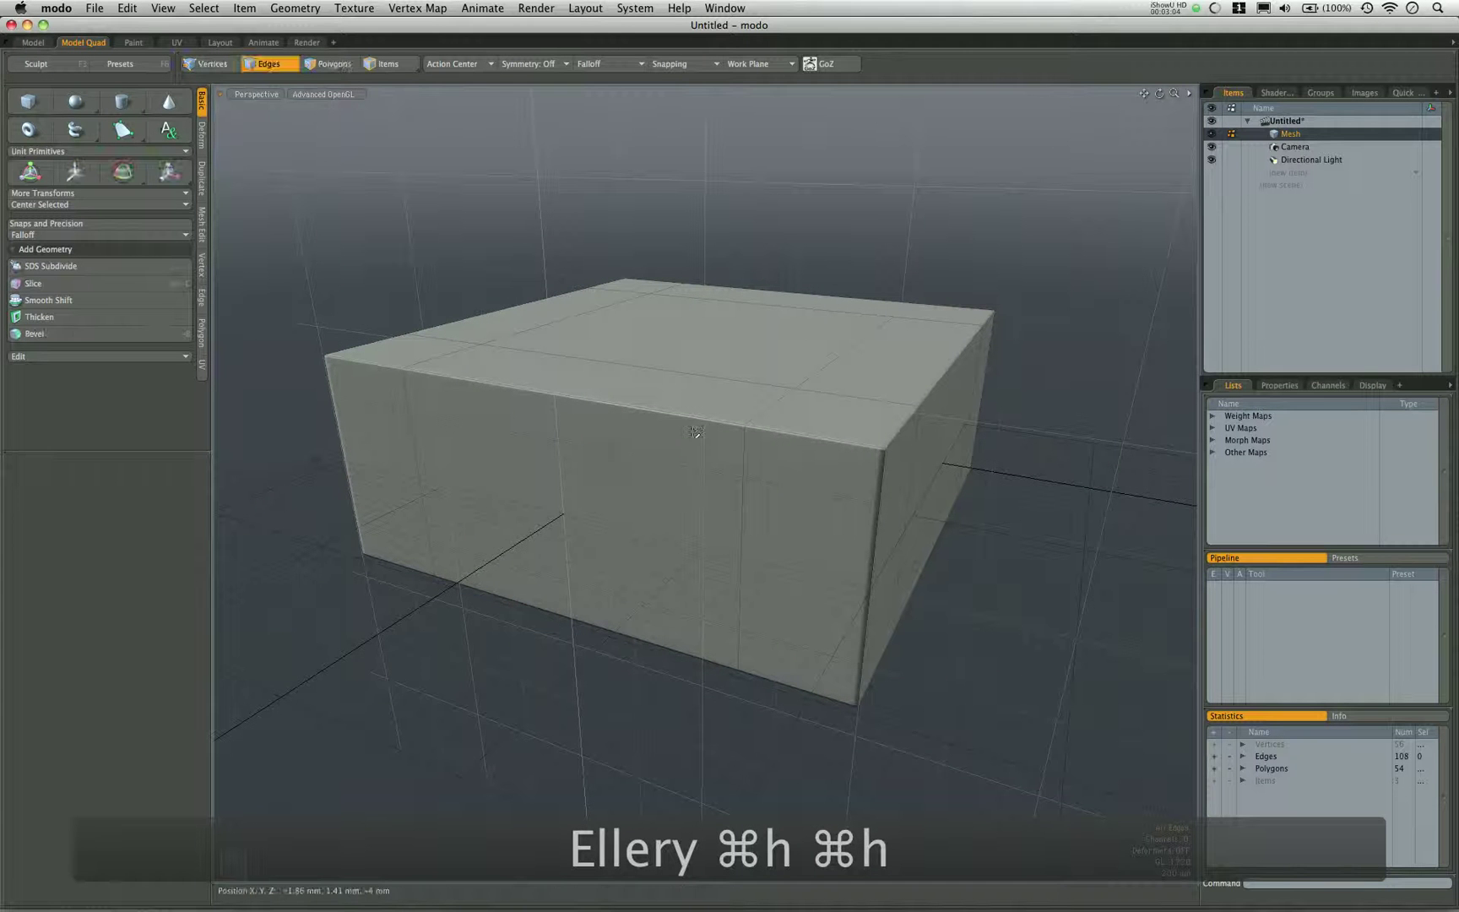
{"action": "left_click_drag", "start_coordinate": [814, 345], "coordinate": [808, 406], "text": "alt"}
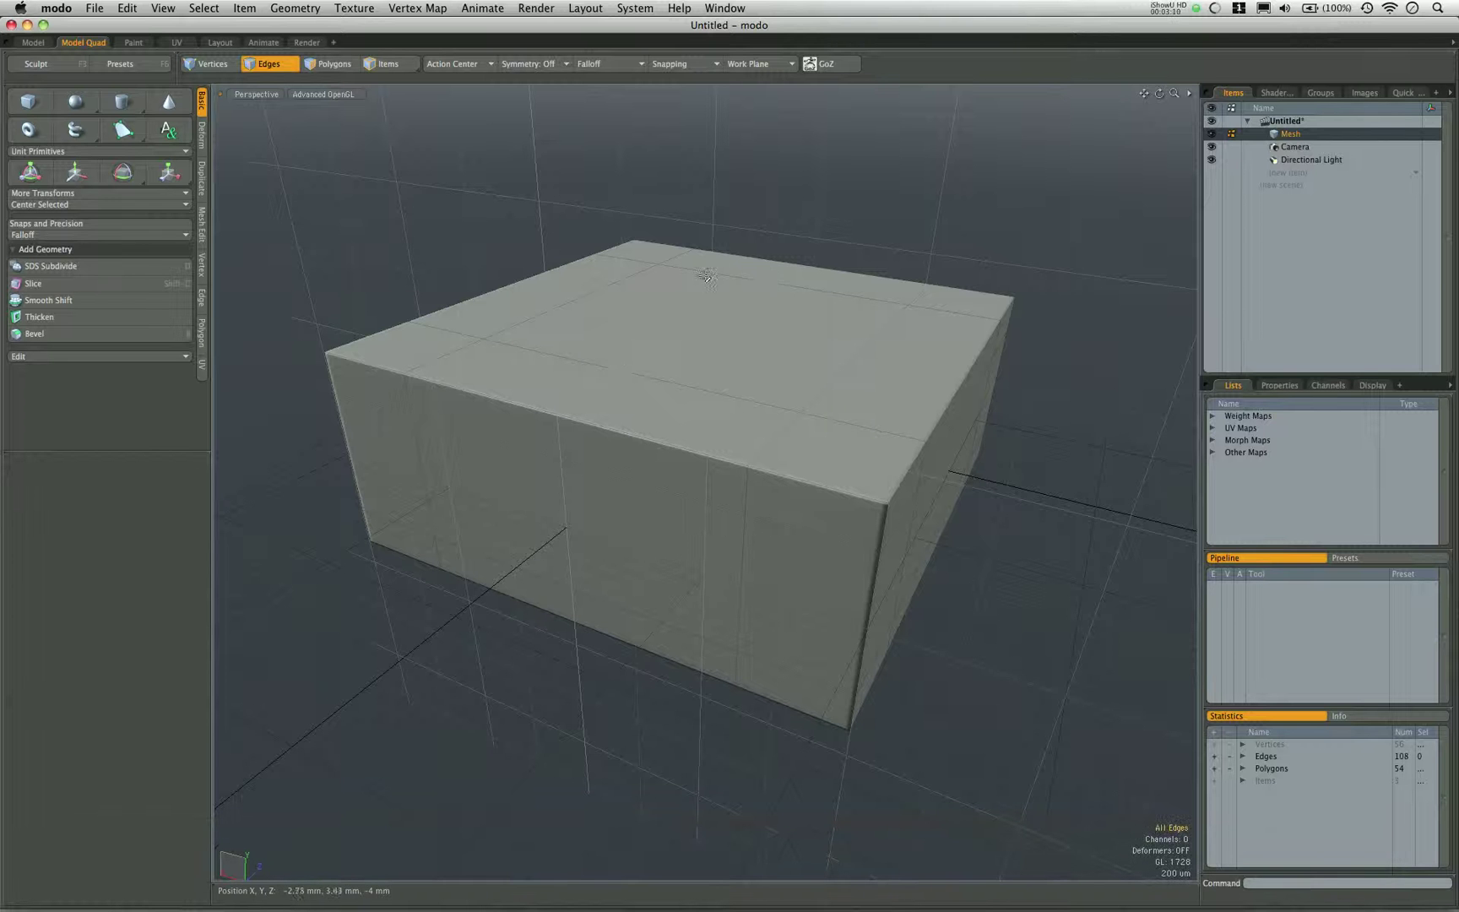
{"action": "left_click_drag", "start_coordinate": [847, 390], "coordinate": [614, 328], "text": "alt"}
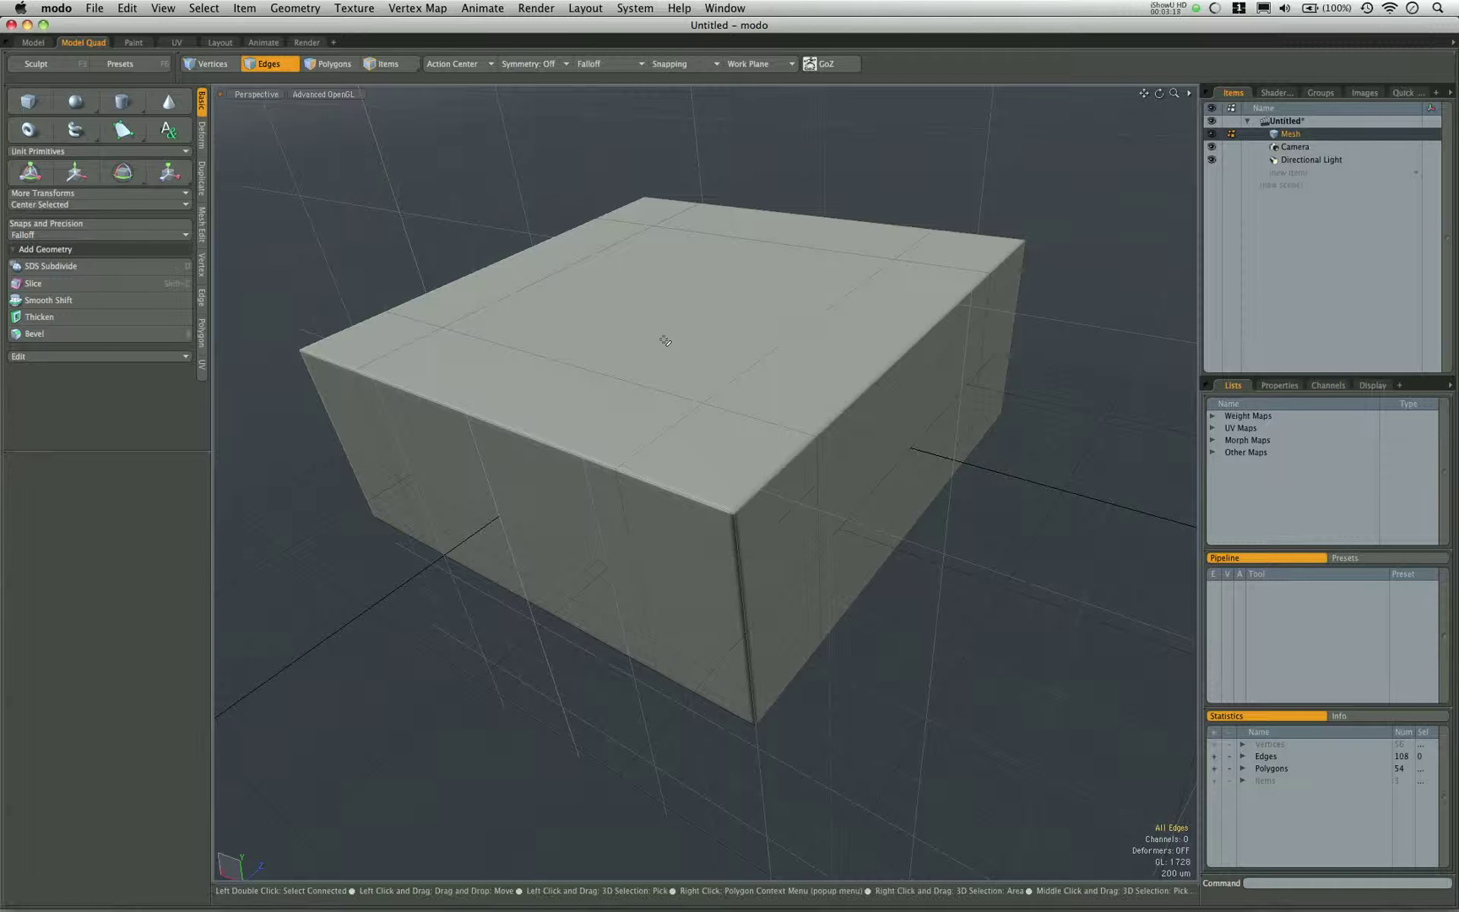
{"action": "left_click_drag", "start_coordinate": [772, 363], "coordinate": [856, 451], "text": "alt"}
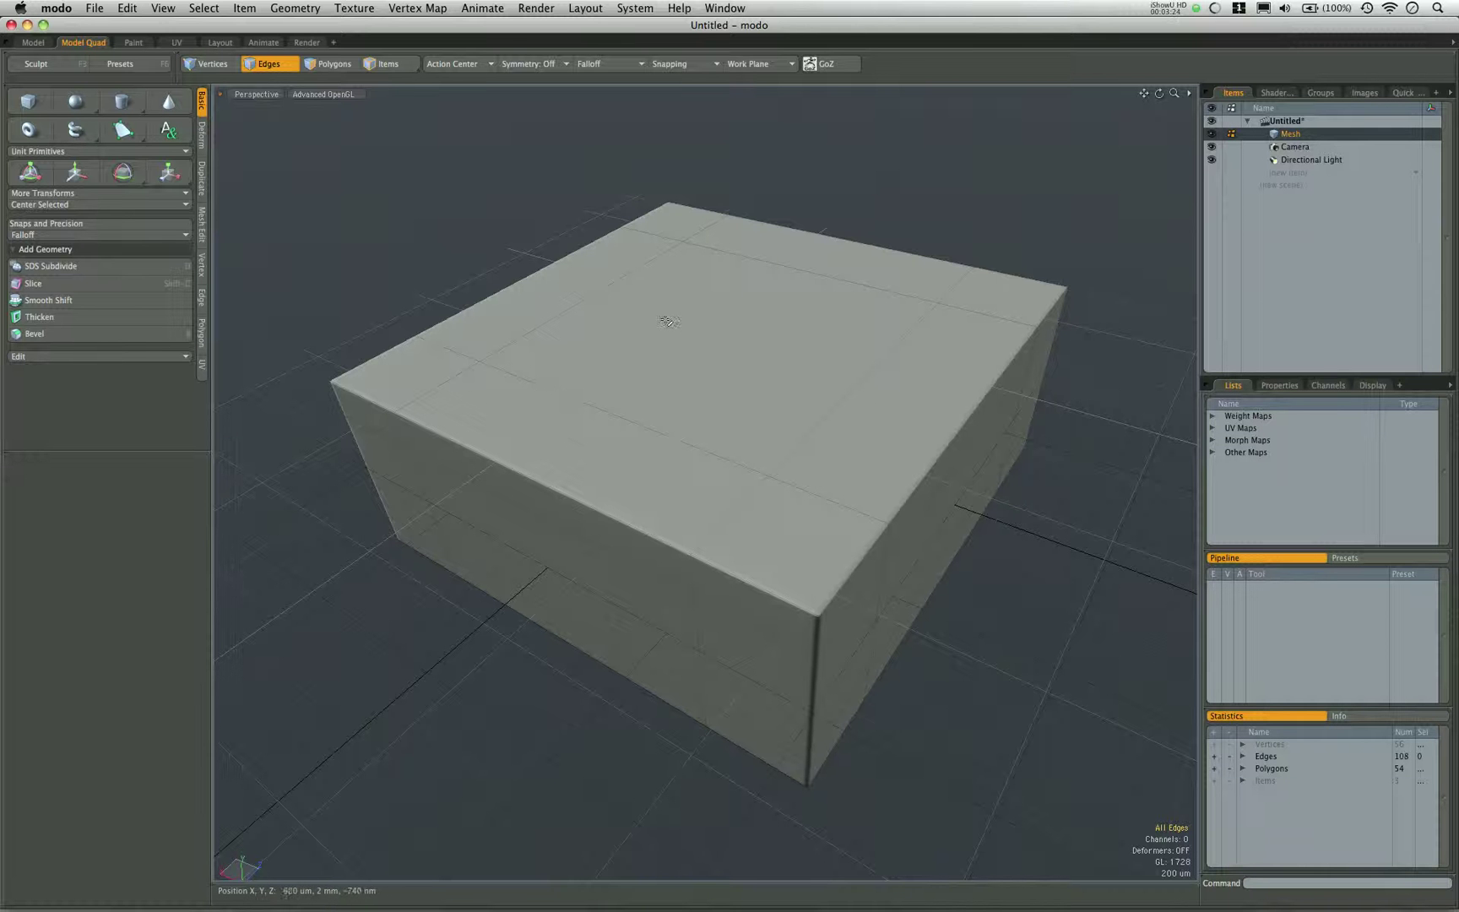
{"action": "left_click_drag", "start_coordinate": [707, 325], "coordinate": [612, 486], "text": "alt"}
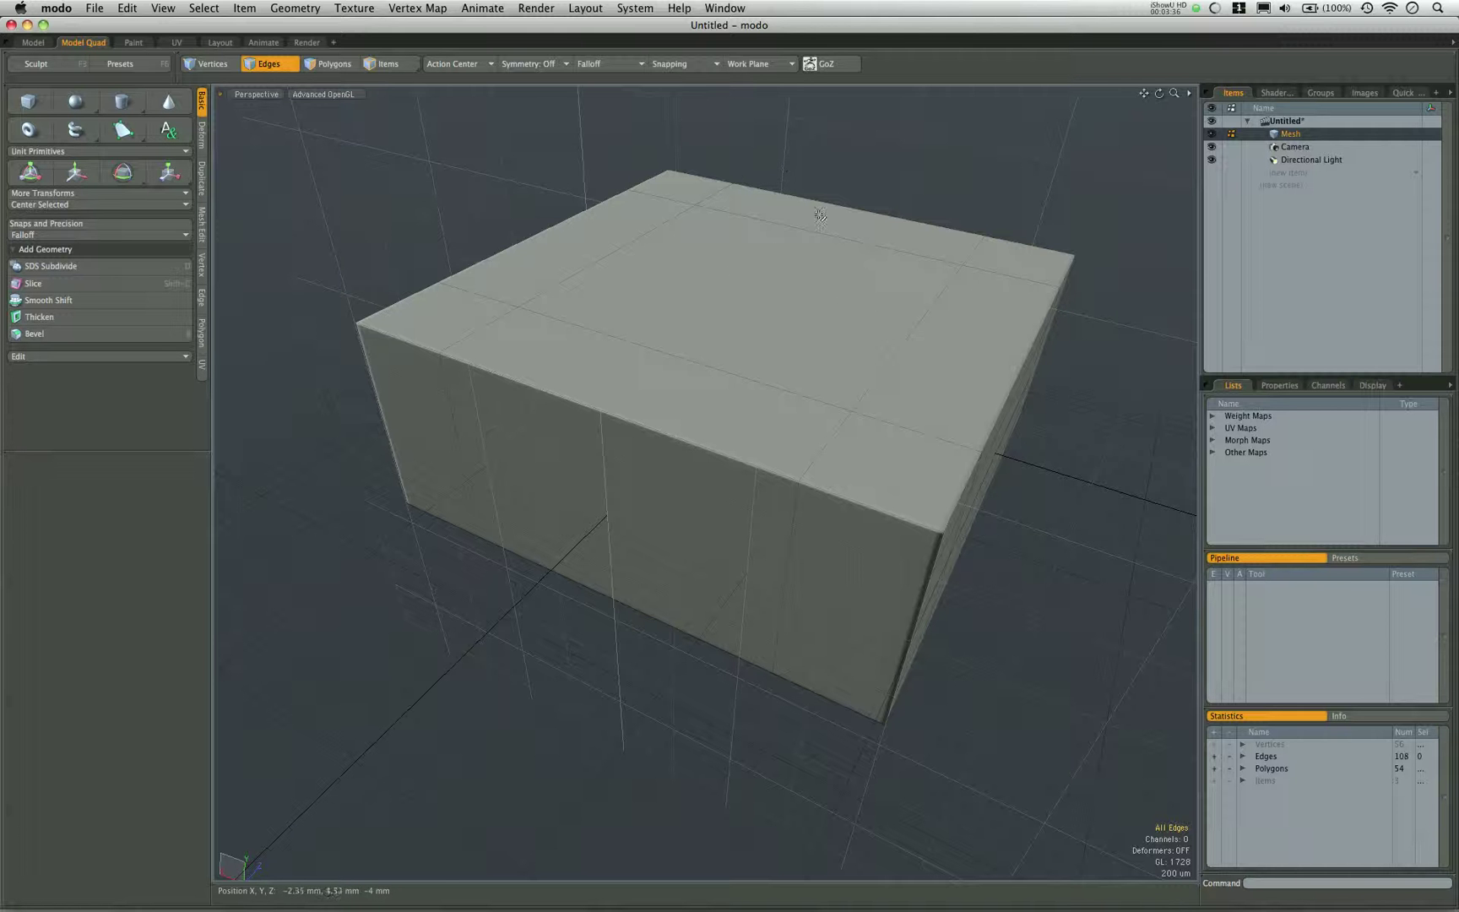
{"action": "key", "text": "alt"}
{"action": "left_click_drag", "start_coordinate": [919, 424], "coordinate": [923, 467], "text": "alt"}
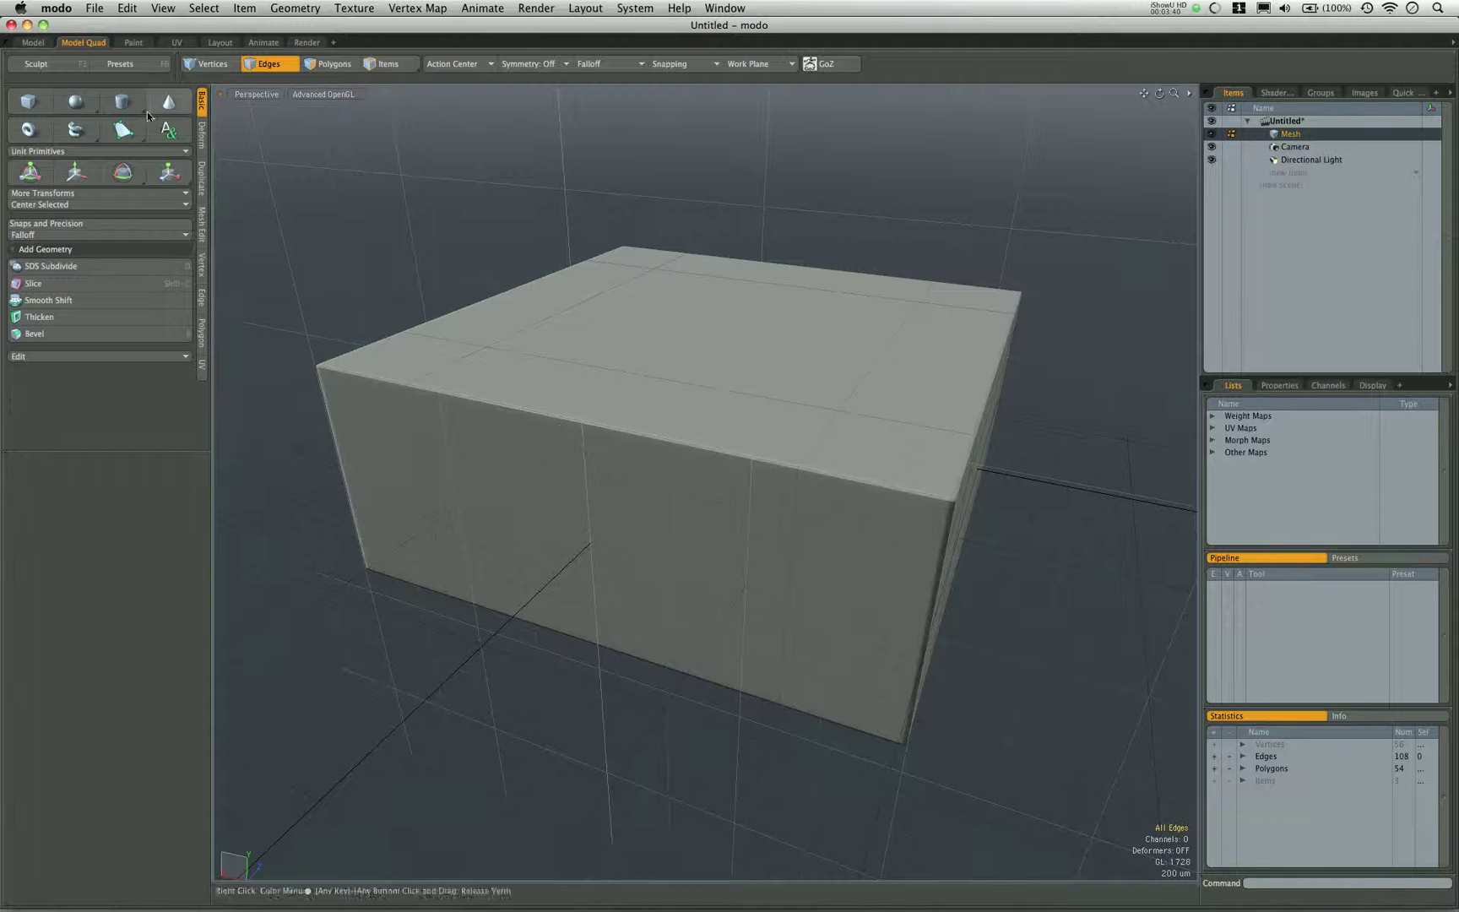
{"action": "left_click_drag", "start_coordinate": [499, 415], "coordinate": [515, 453], "text": "alt"}
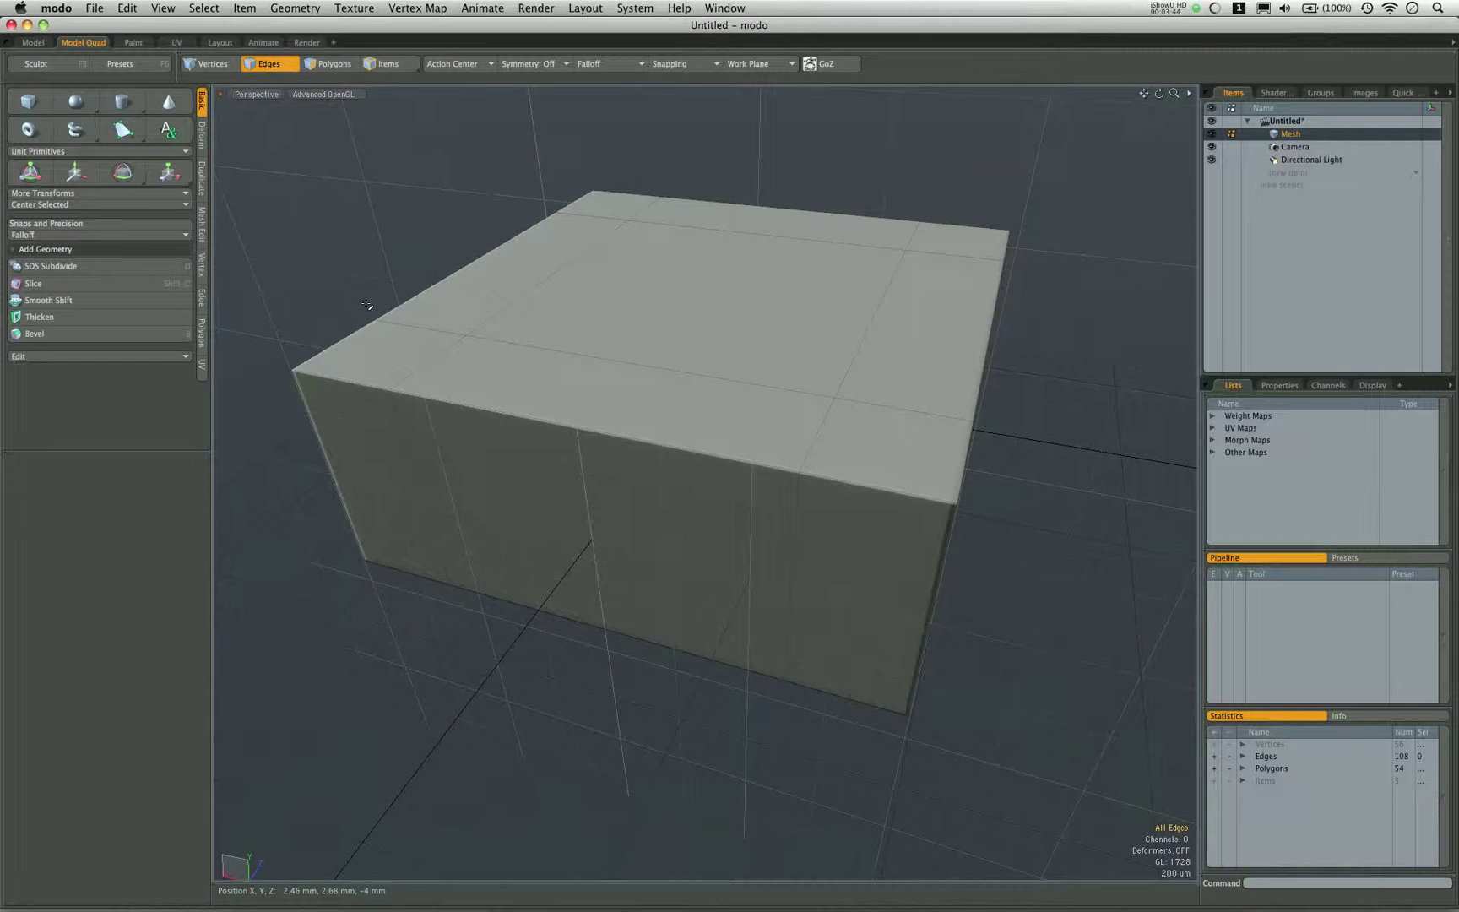
Loop Slice with uniform spacing across the middle polygons of the box's top and front side.
{"action": "key", "text": "q"}
{"action": "left_click_drag", "start_coordinate": [664, 463], "coordinate": [667, 431]}
{"action": "key", "text": "alt+c"}
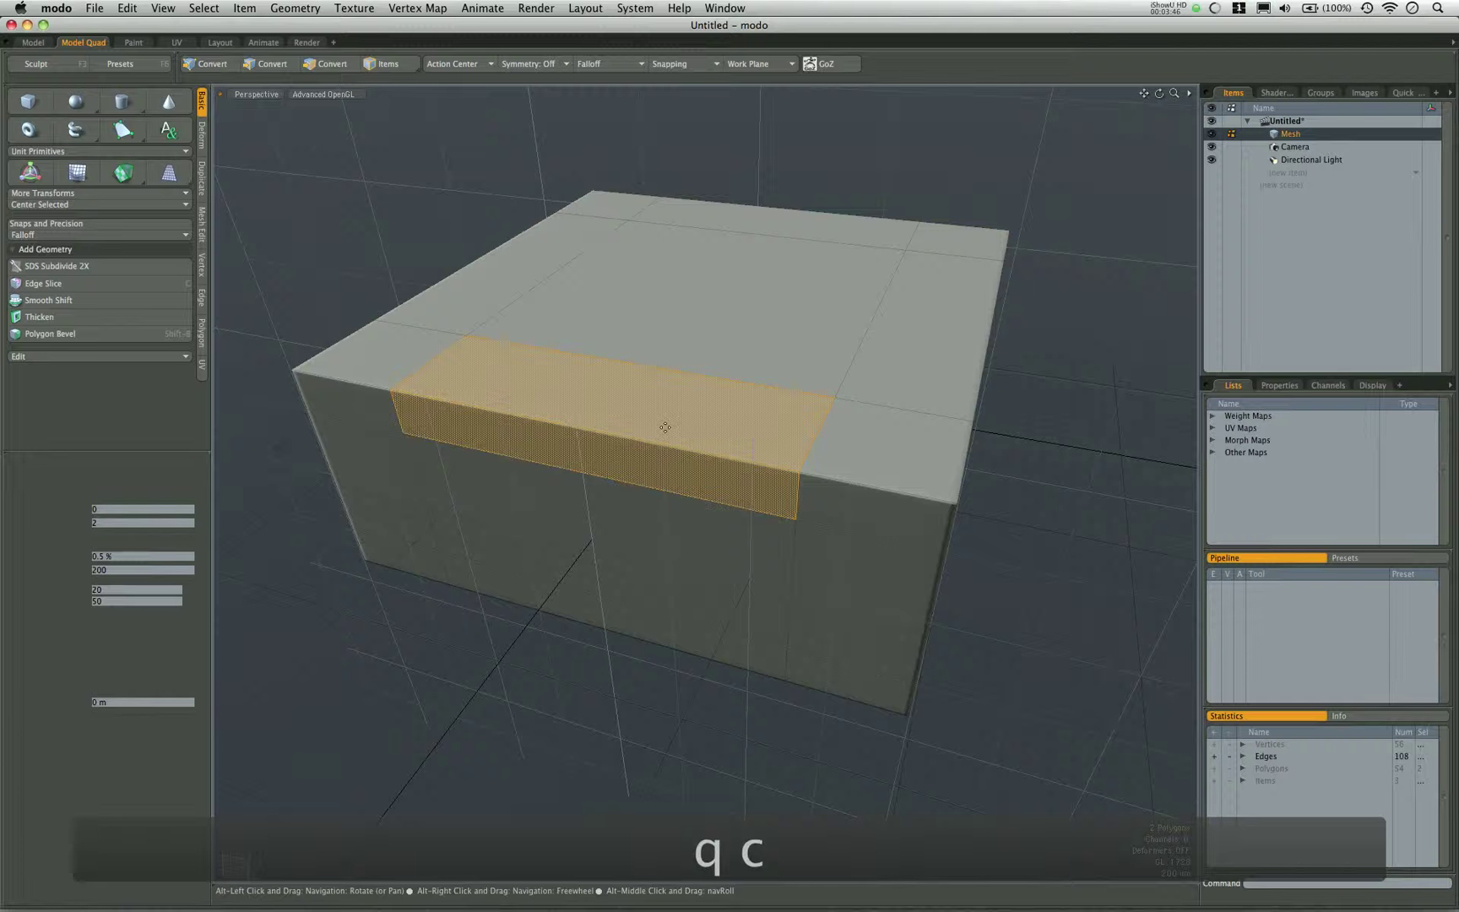
{"action": "left_click", "coordinate": [202, 523]}
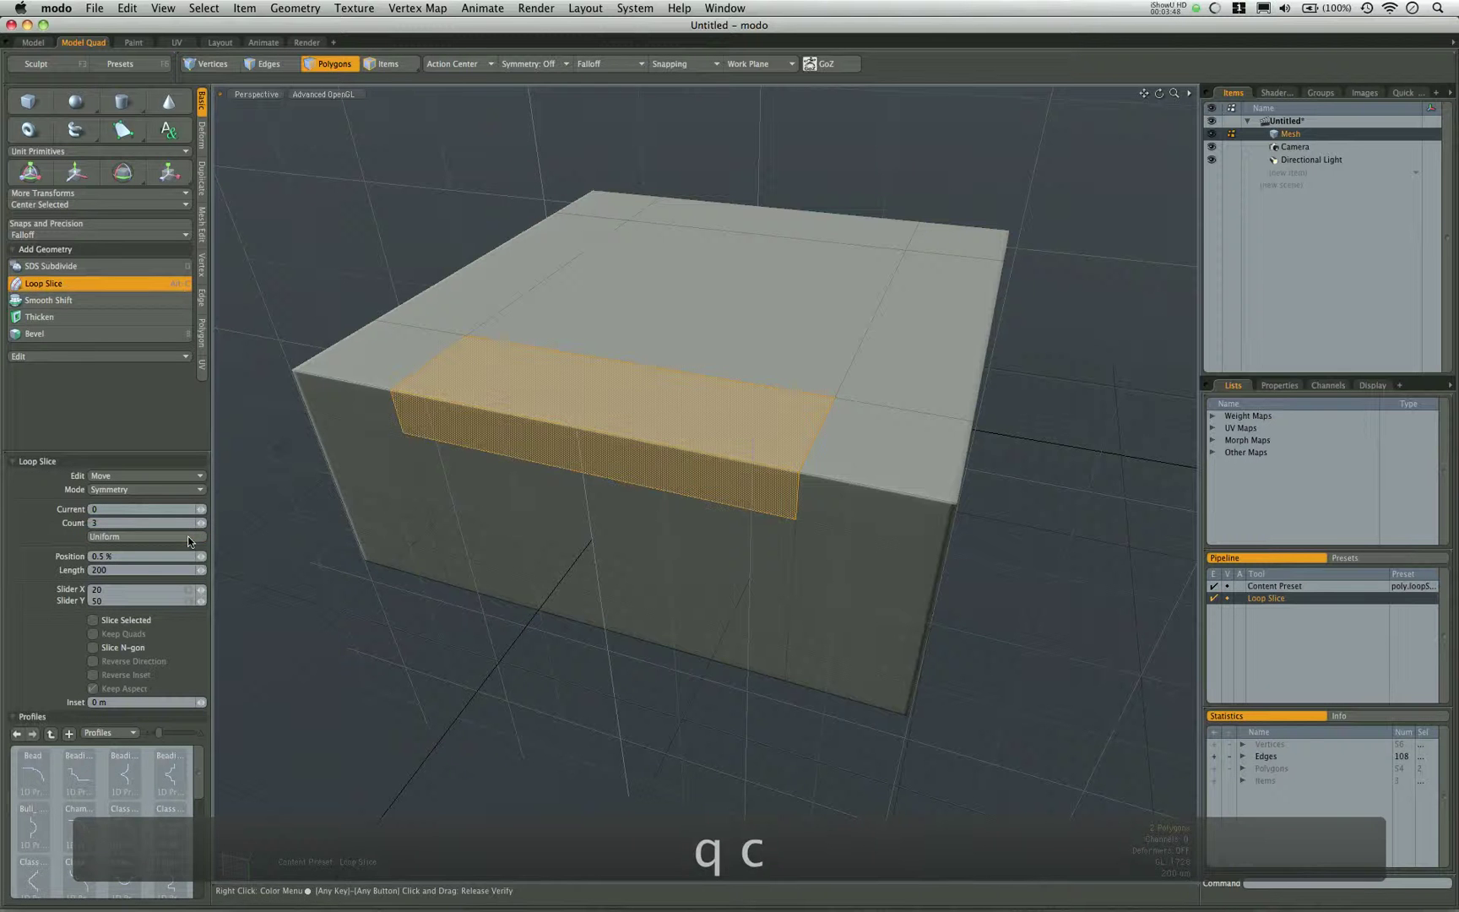
{"action": "left_click", "coordinate": [189, 535]}
{"action": "left_click", "coordinate": [489, 514]}
{"action": "left_click_drag", "start_coordinate": [489, 514], "coordinate": [782, 541], "text": "alt"}
{"action": "key", "text": "q"}
Repeat the uniform Loop Slice across the middle polygons in the box's other horizontal direction.
{"action": "left_click", "coordinate": [905, 385]}
{"action": "key", "text": "alt+c"}
{"action": "key", "text": "q"}
{"action": "left_click_drag", "start_coordinate": [609, 331], "coordinate": [706, 367]}
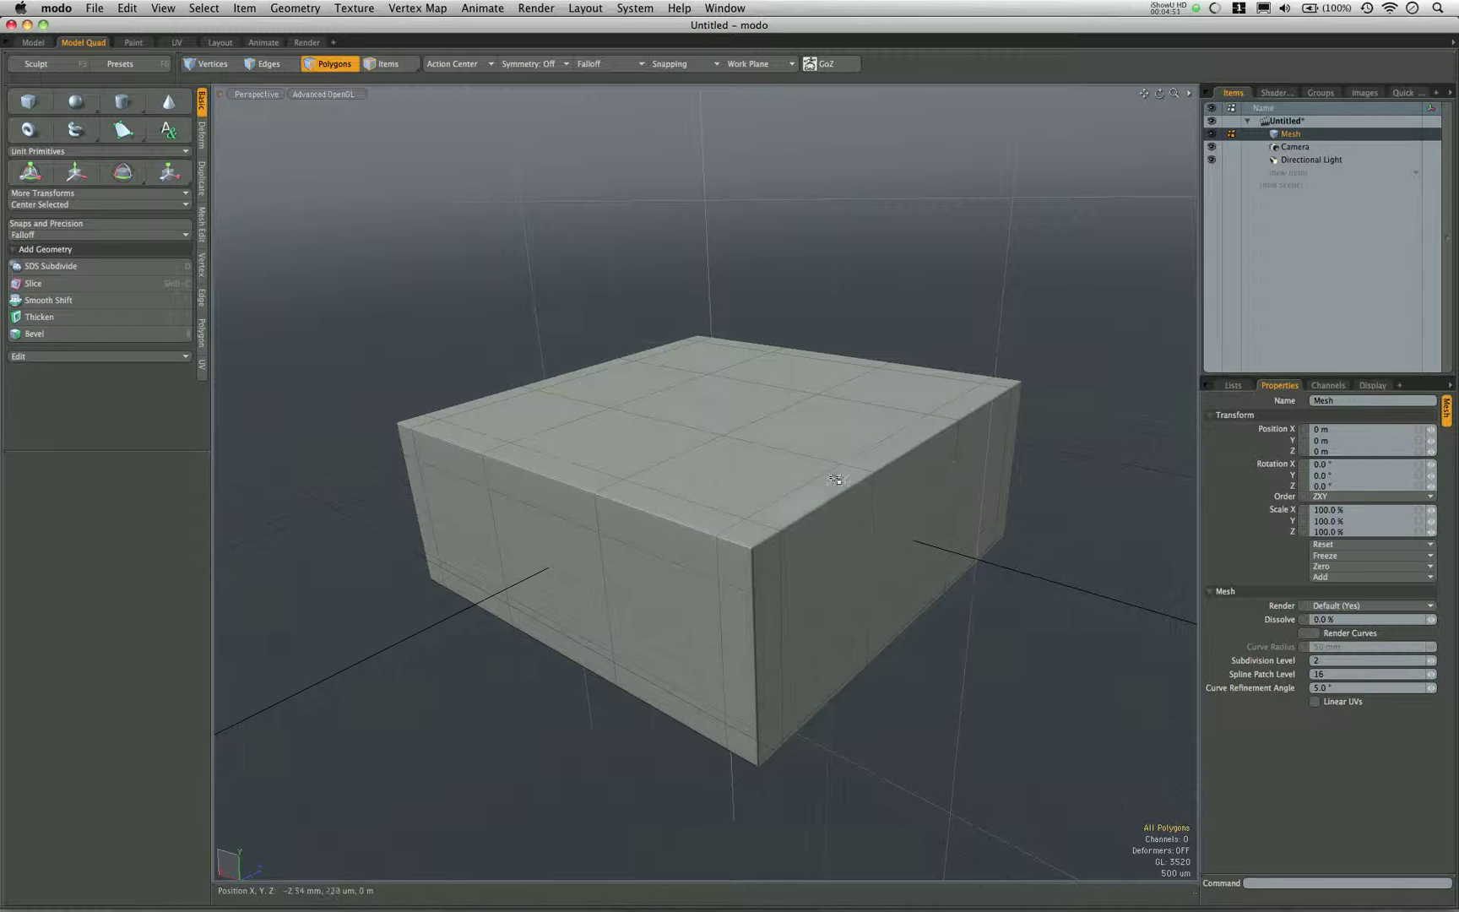
{"action": "left_click_drag", "start_coordinate": [810, 519], "coordinate": [852, 550], "text": "alt"}
{"action": "scroll", "coordinate": [853, 550], "scroll_direction": "down", "scroll_amount": 10}
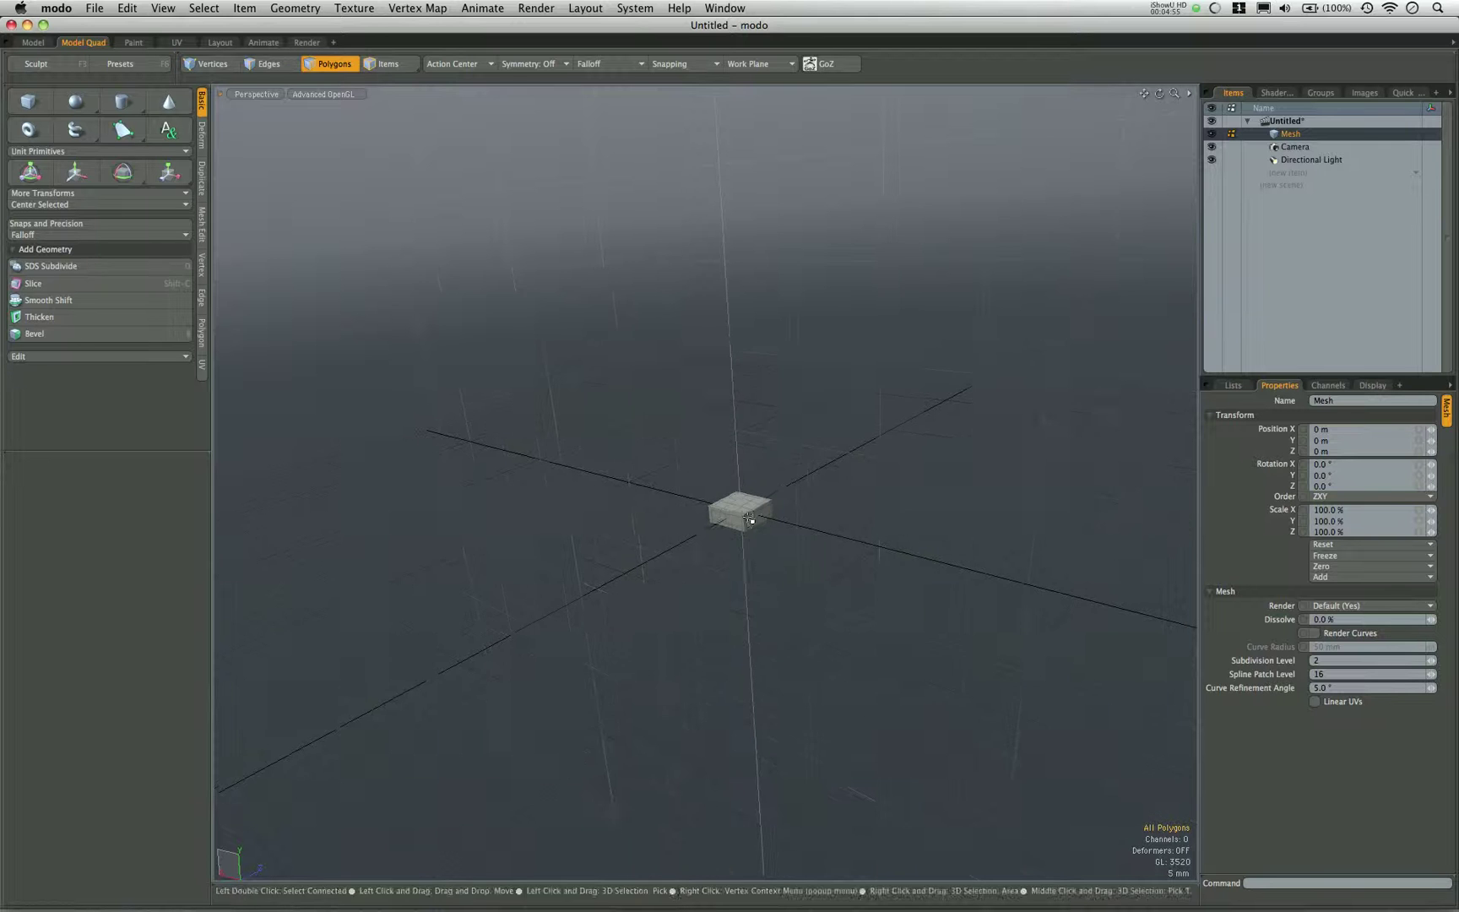
{"action": "left_click_drag", "start_coordinate": [749, 518], "coordinate": [746, 523], "text": "alt"}
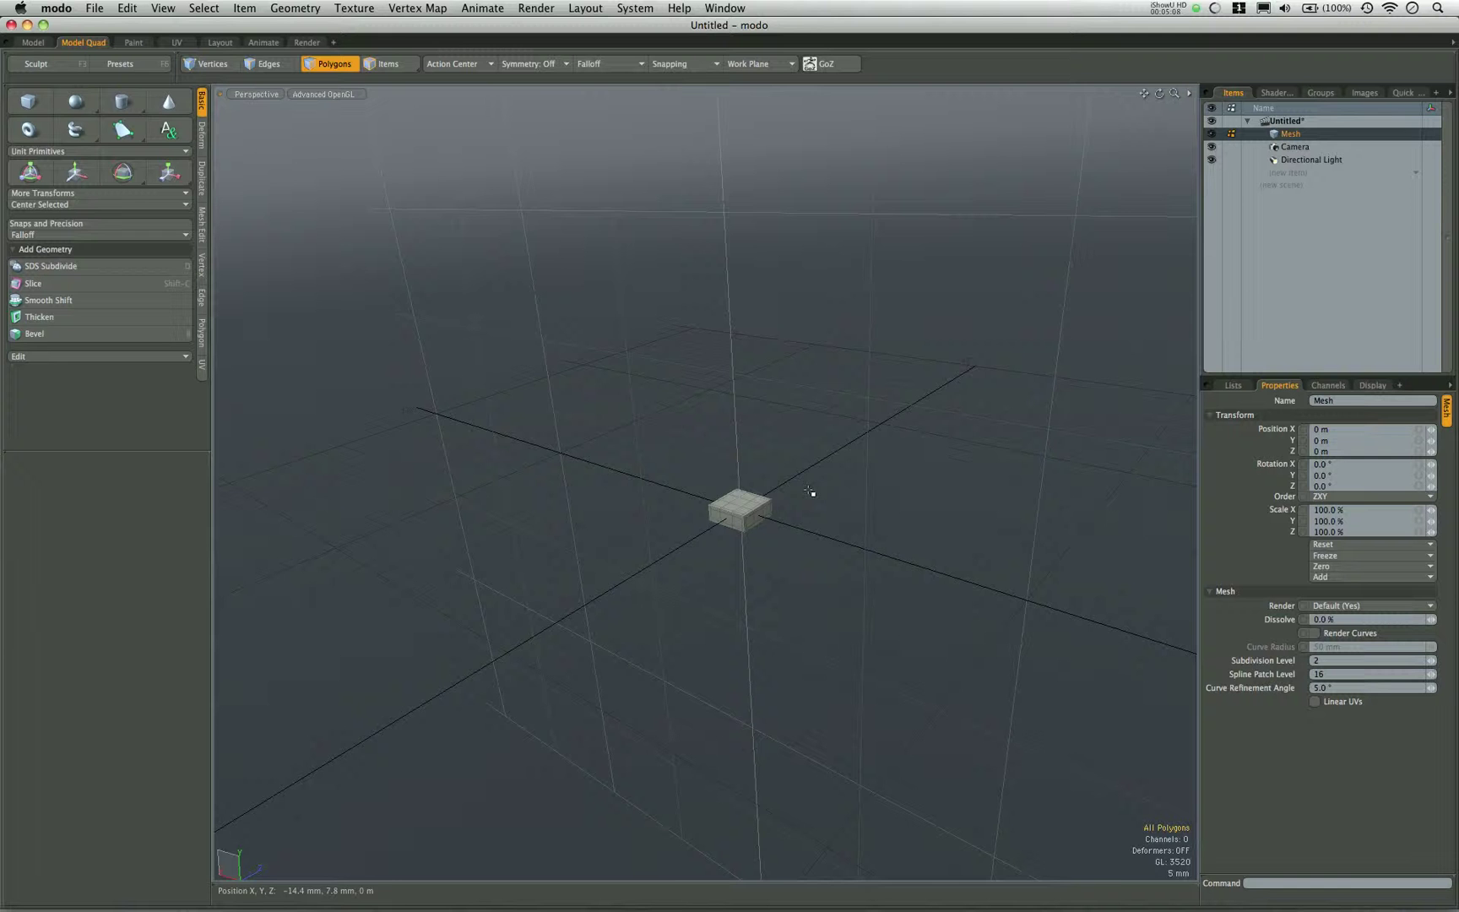
{"action": "left_click_drag", "start_coordinate": [809, 491], "coordinate": [858, 491], "text": "ctrl+alt"}
{"action": "key", "text": "3"}
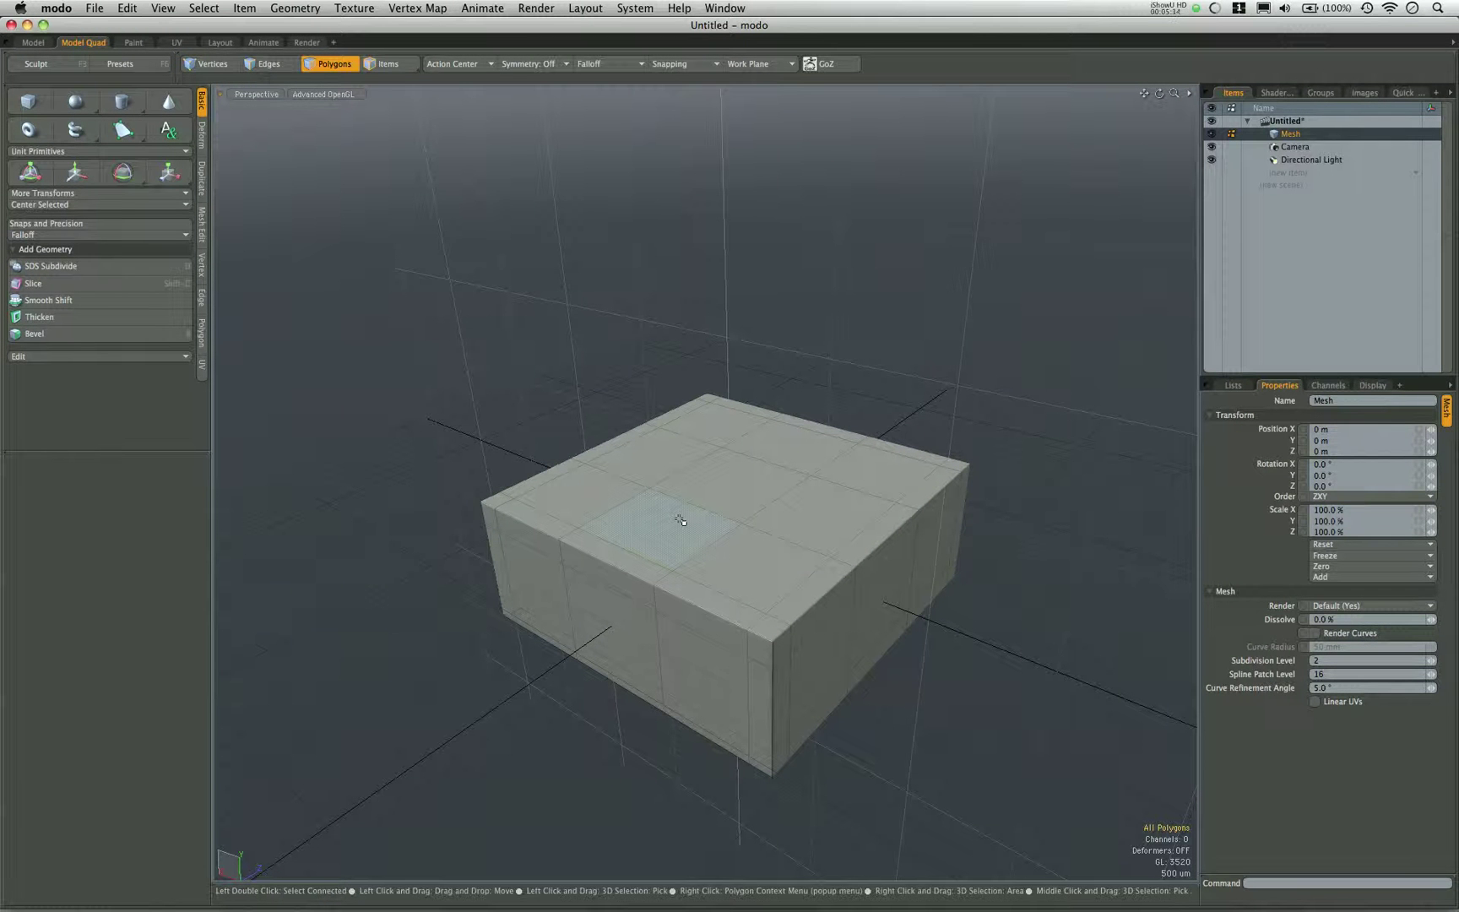
{"action": "left_click_drag", "start_coordinate": [782, 524], "coordinate": [734, 500], "text": "alt+shift"}
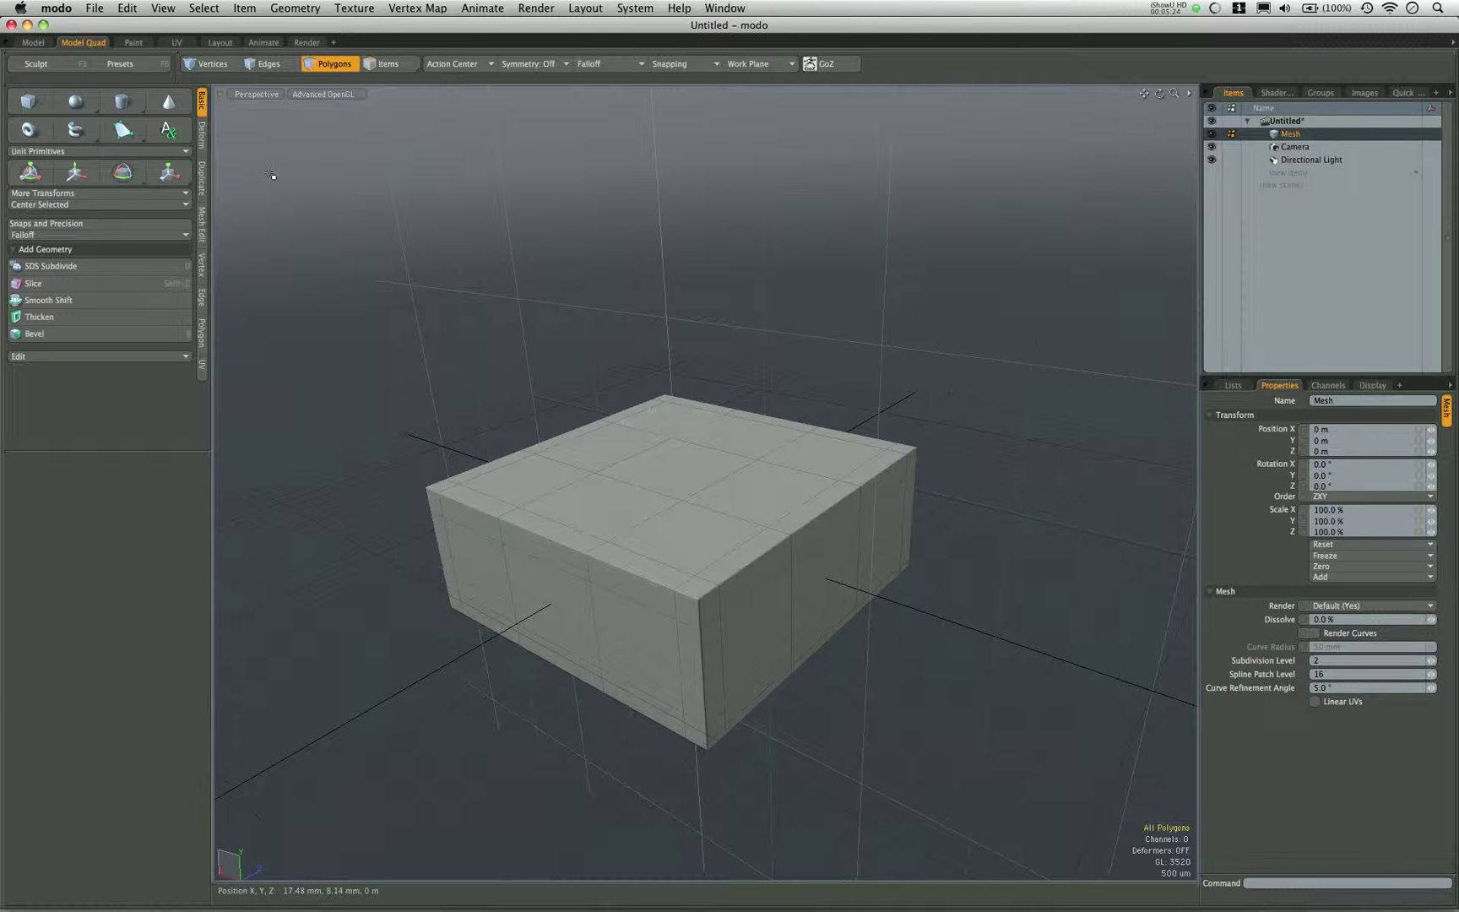
Create a cylinder primitive with X, Y and Z radii of 2.4 mm, 0.8 mm and 2.4 mm, 12 sides and 1 segment.
{"action": "left_click", "coordinate": [122, 101]}
{"action": "key", "text": "0"}
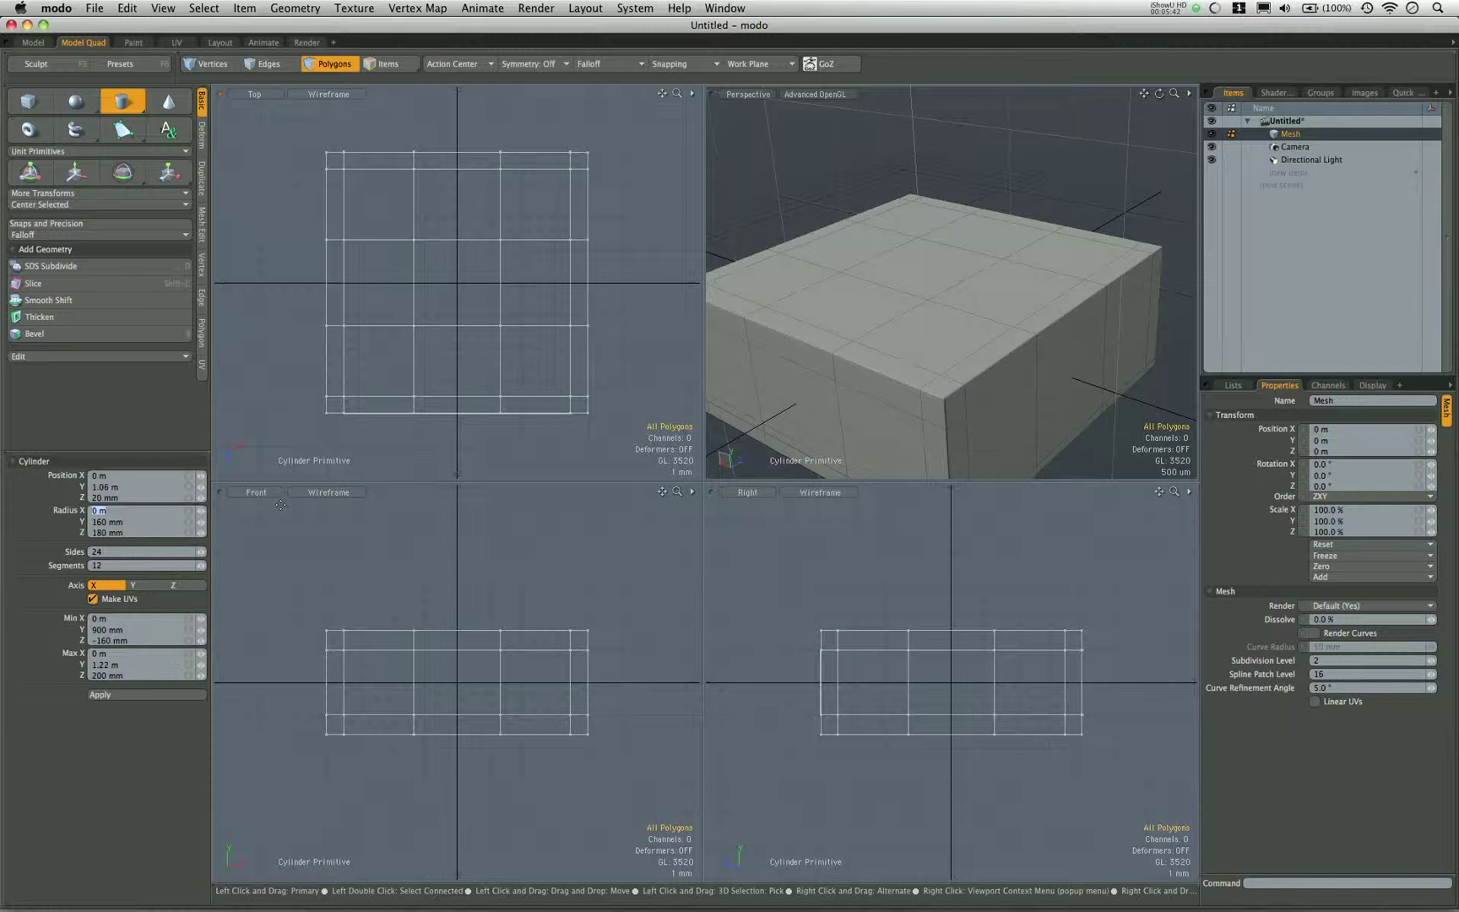
{"action": "type", "text": "2.4"}
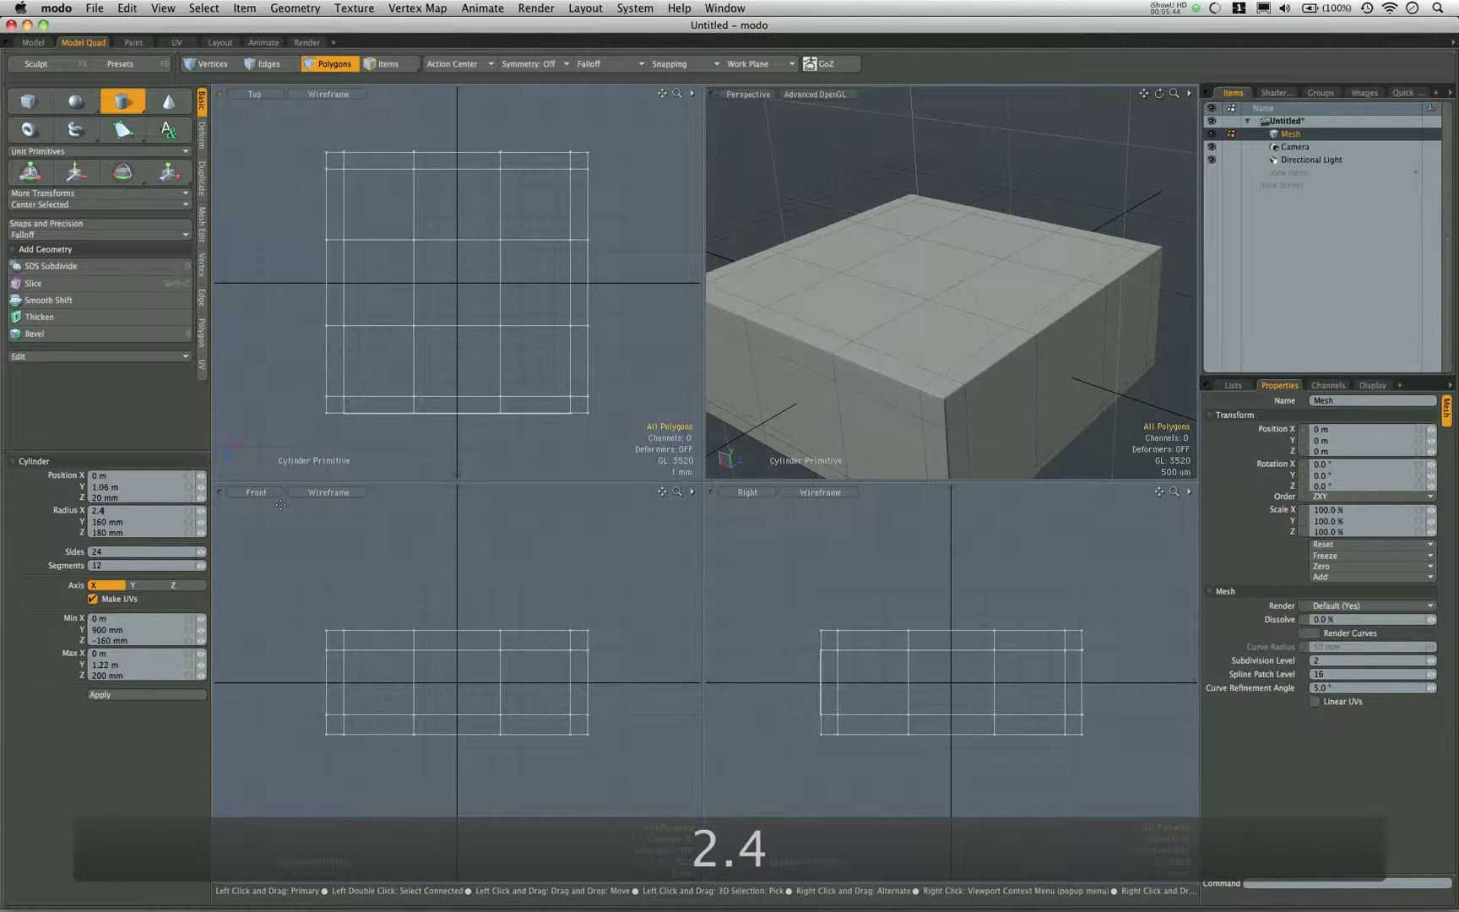
{"action": "type", "text": " mm"}
{"action": "key", "text": "Tab"}
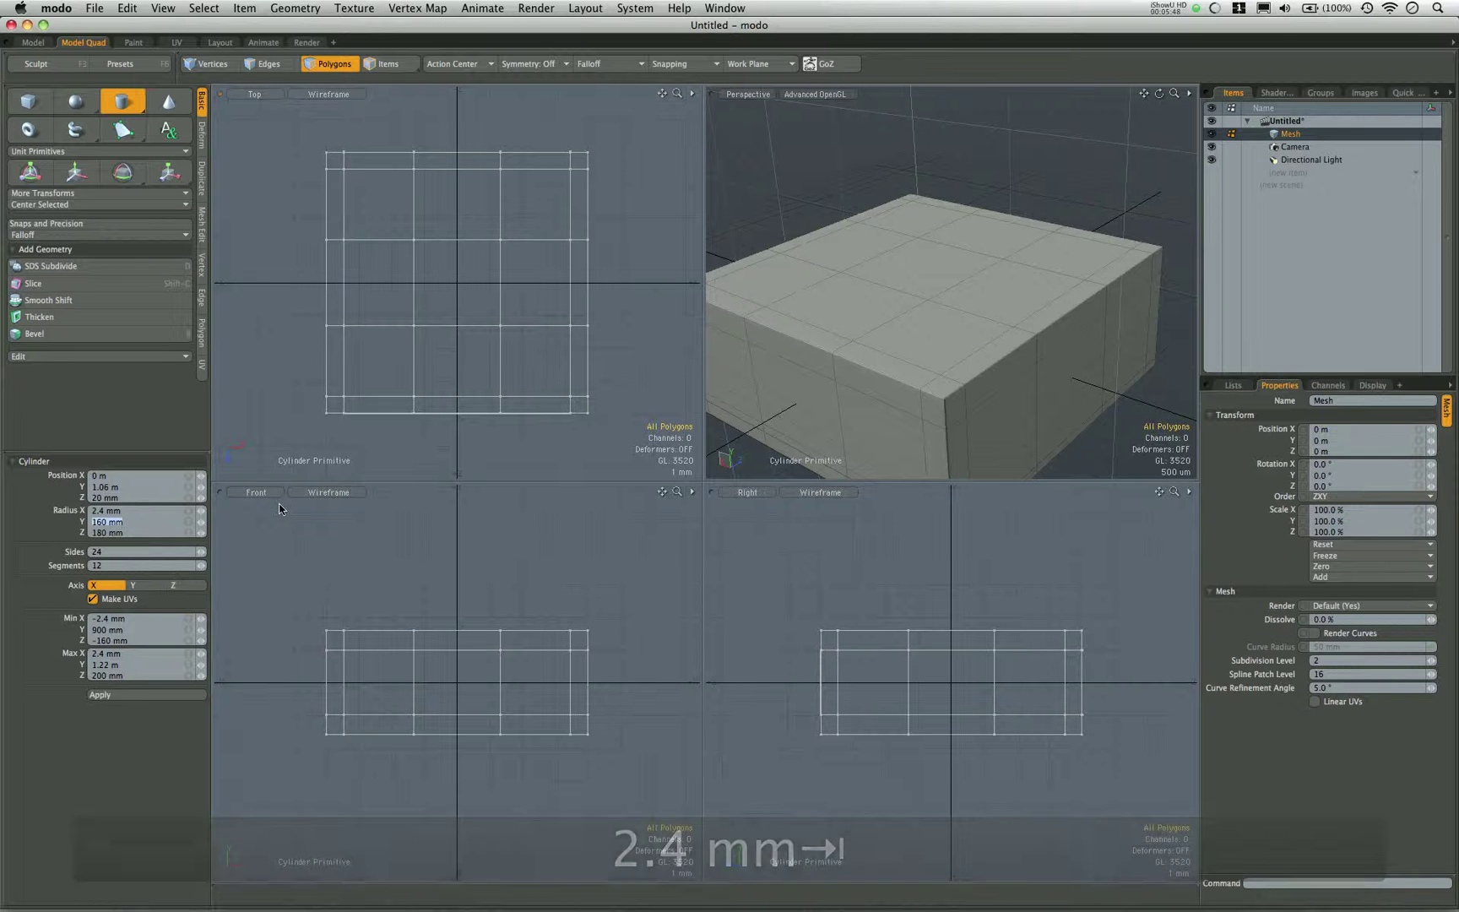
{"action": "type", "text": ".8"}
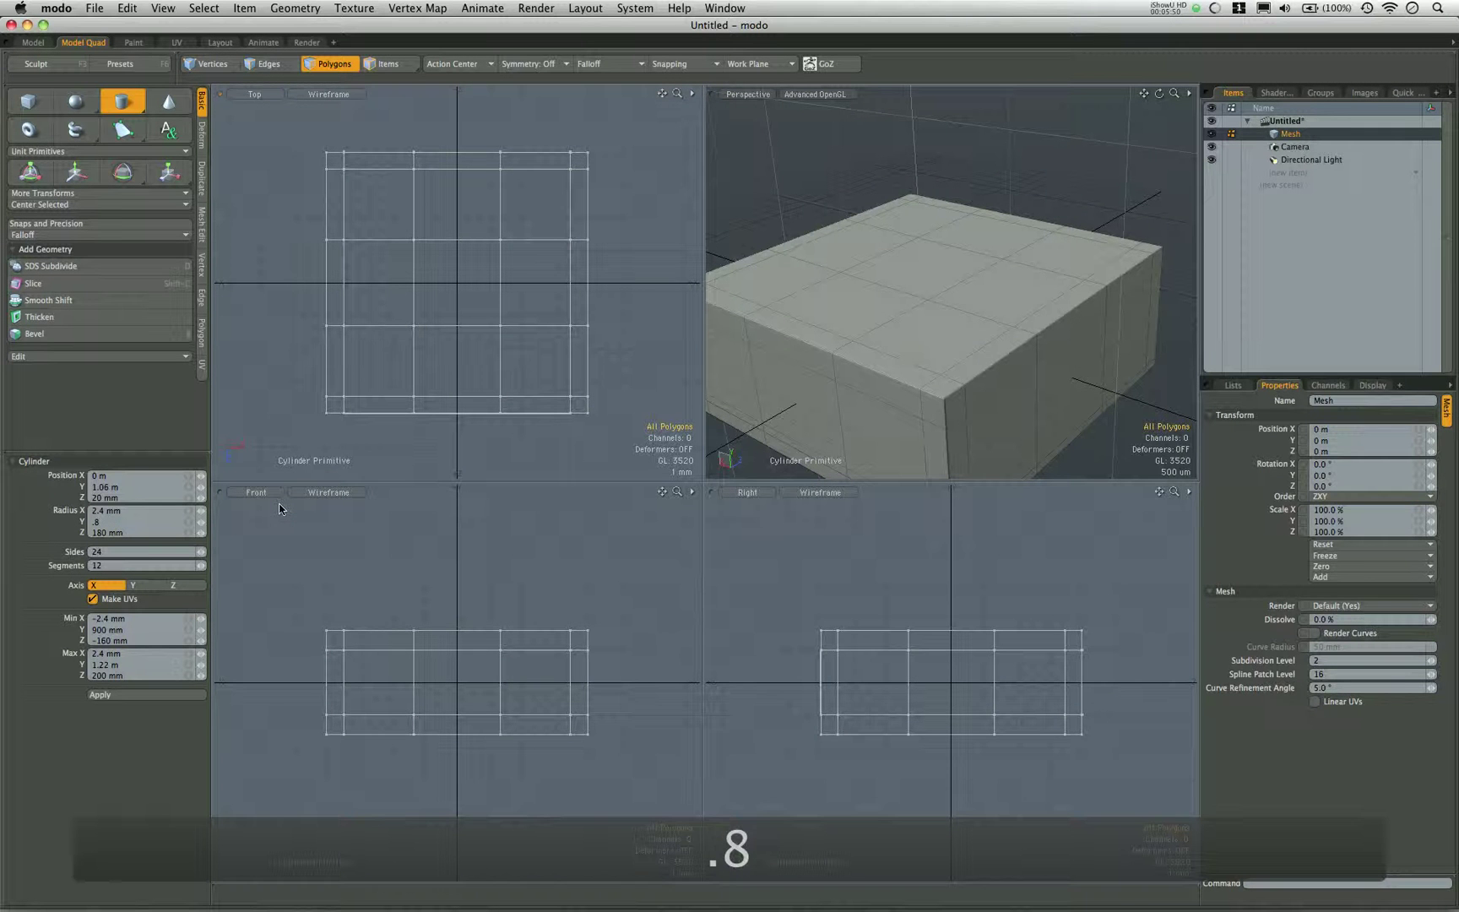
{"action": "type", "text": " mm"}
{"action": "key", "text": "Tab"}
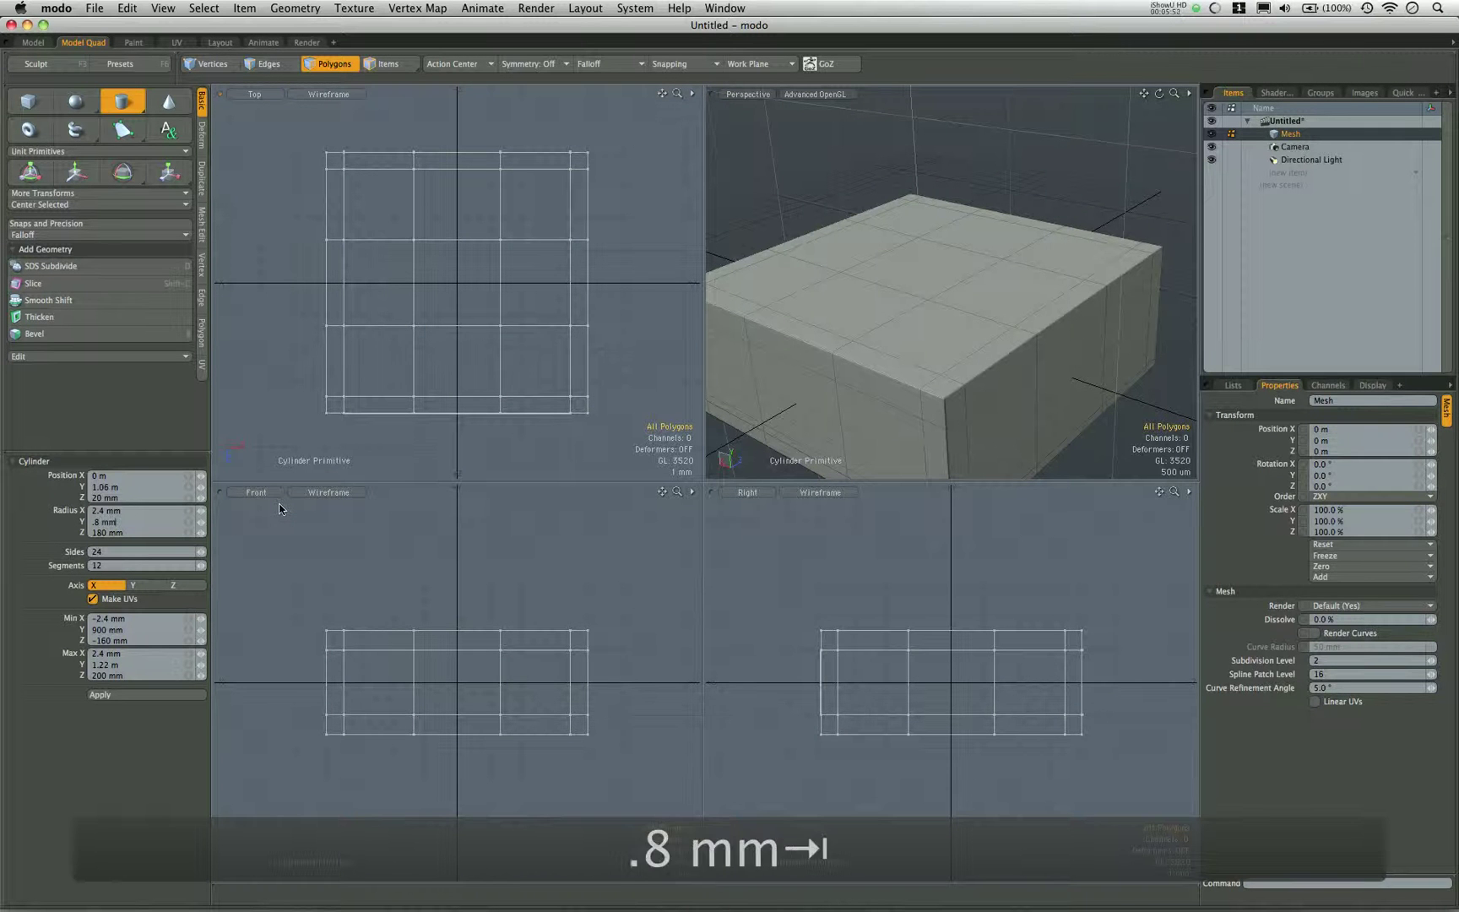
{"action": "type", "text": "2.4"}
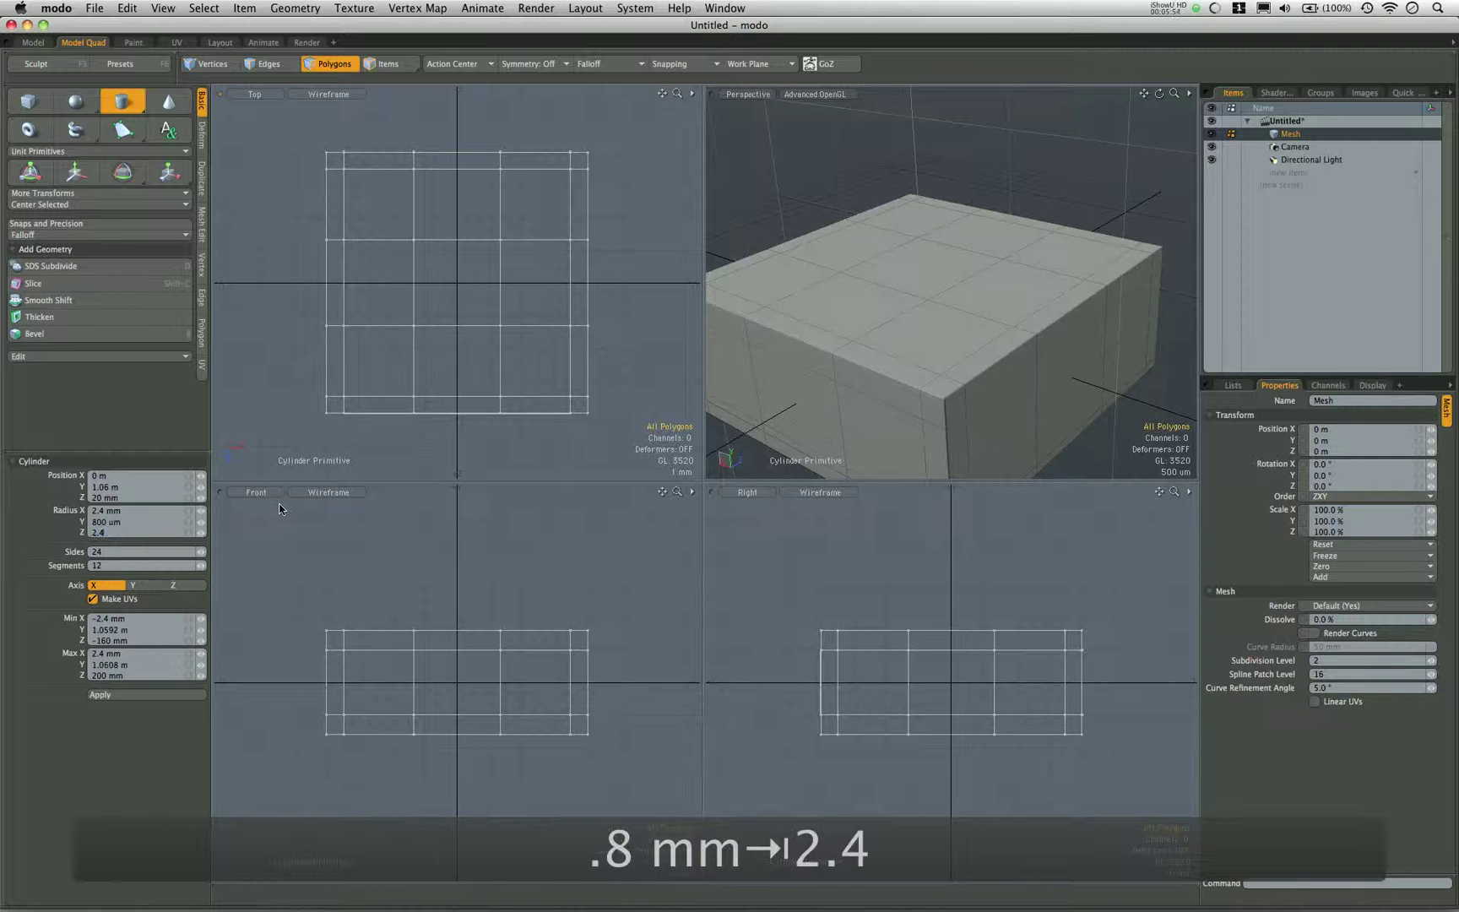
{"action": "type", "text": " mm"}
{"action": "left_click", "coordinate": [147, 694]}
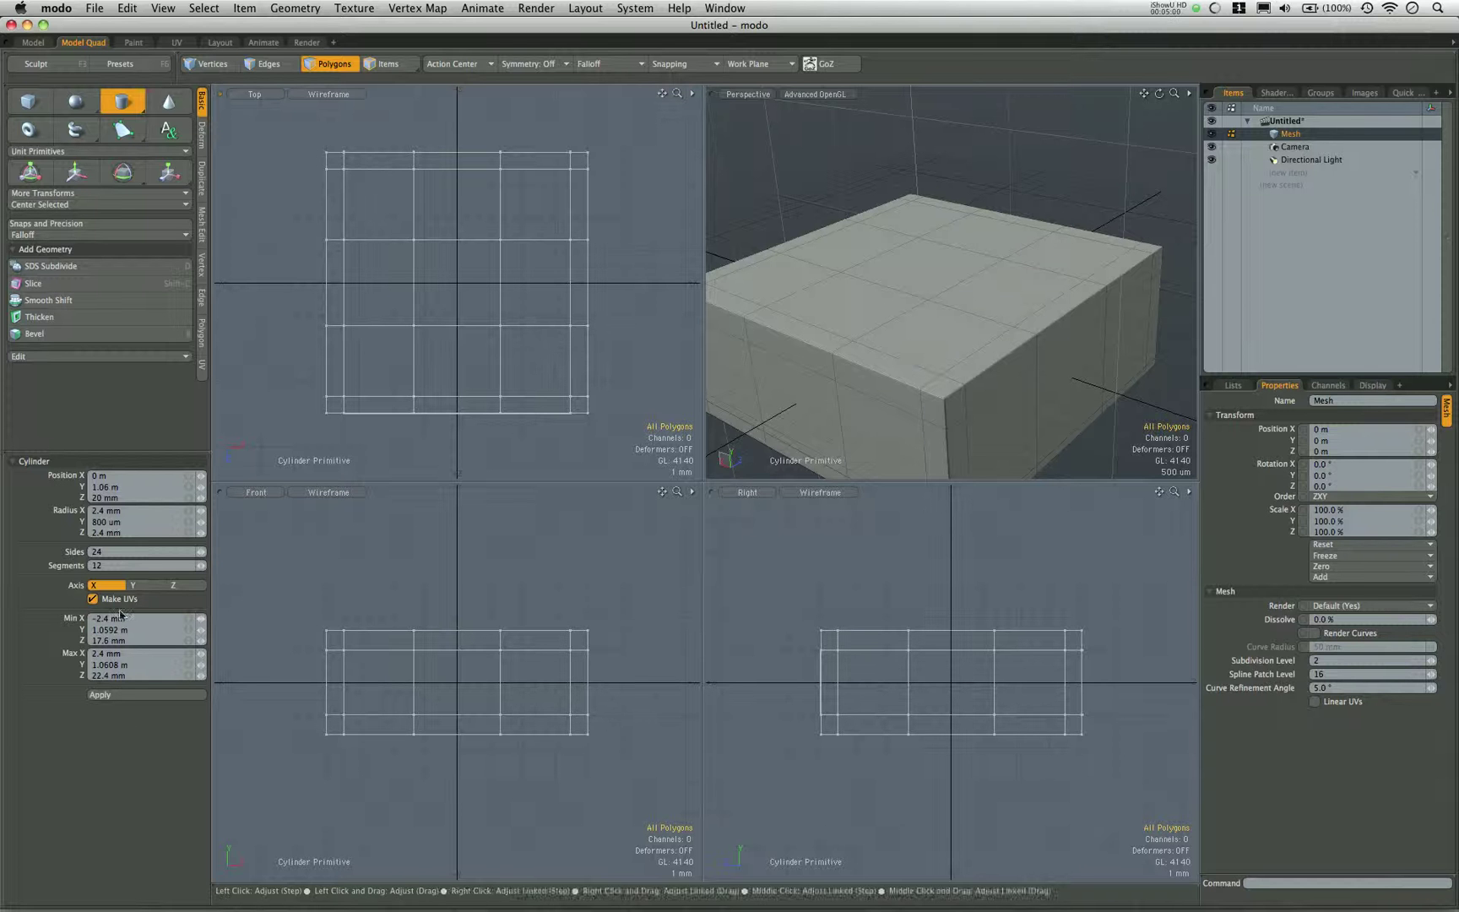
{"action": "left_click_drag", "start_coordinate": [196, 557], "coordinate": [196, 574]}
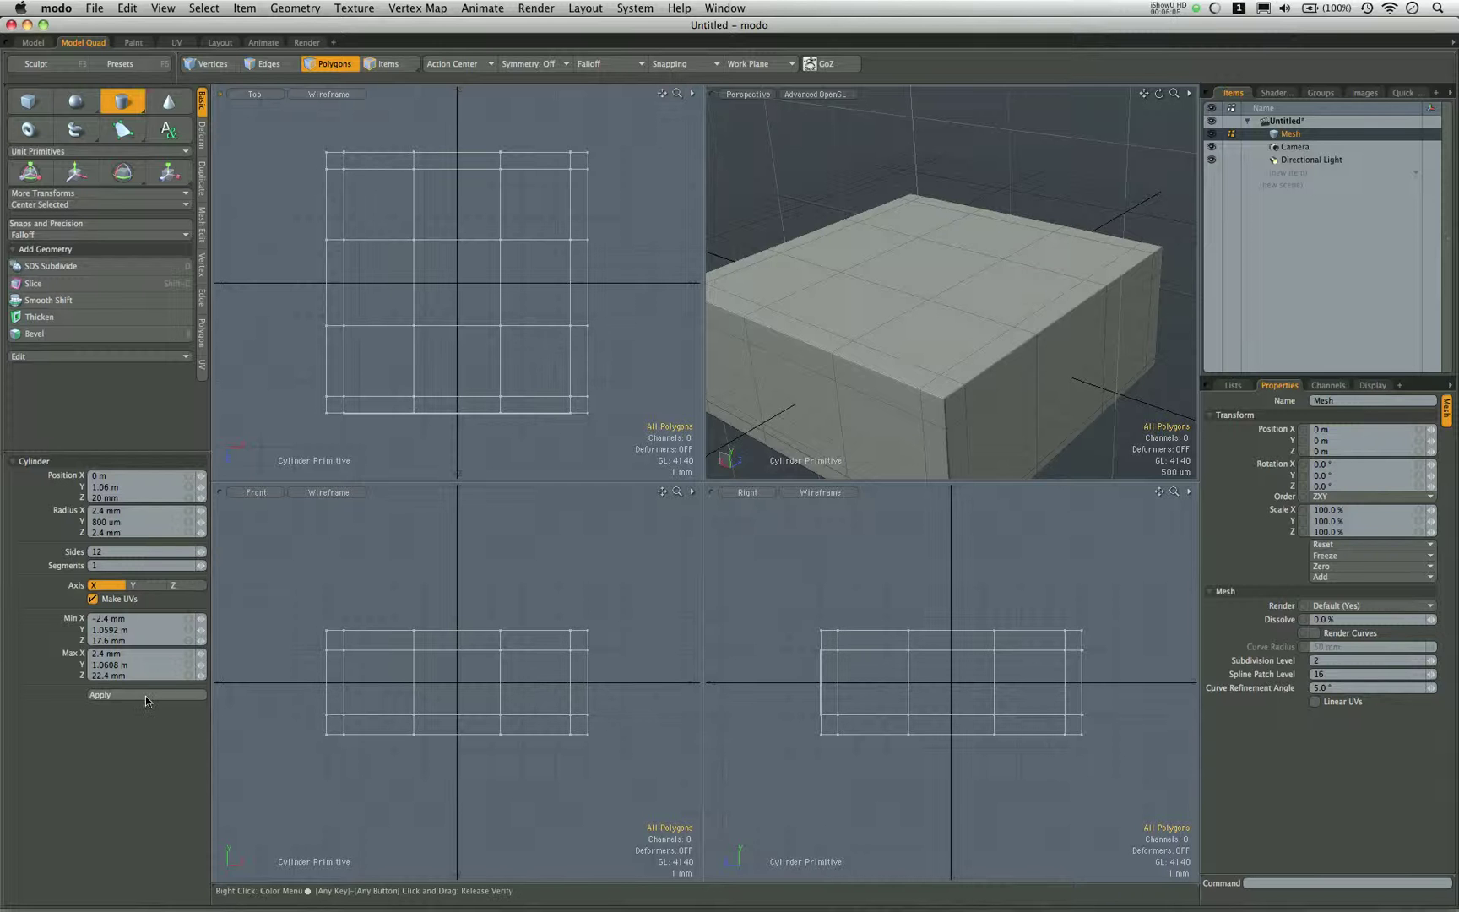
{"action": "left_click", "coordinate": [148, 696]}
Select all the misplaced cylinder polygons lying away from the box and delete them.
{"action": "left_click_drag", "start_coordinate": [929, 268], "coordinate": [675, 308], "text": "alt"}
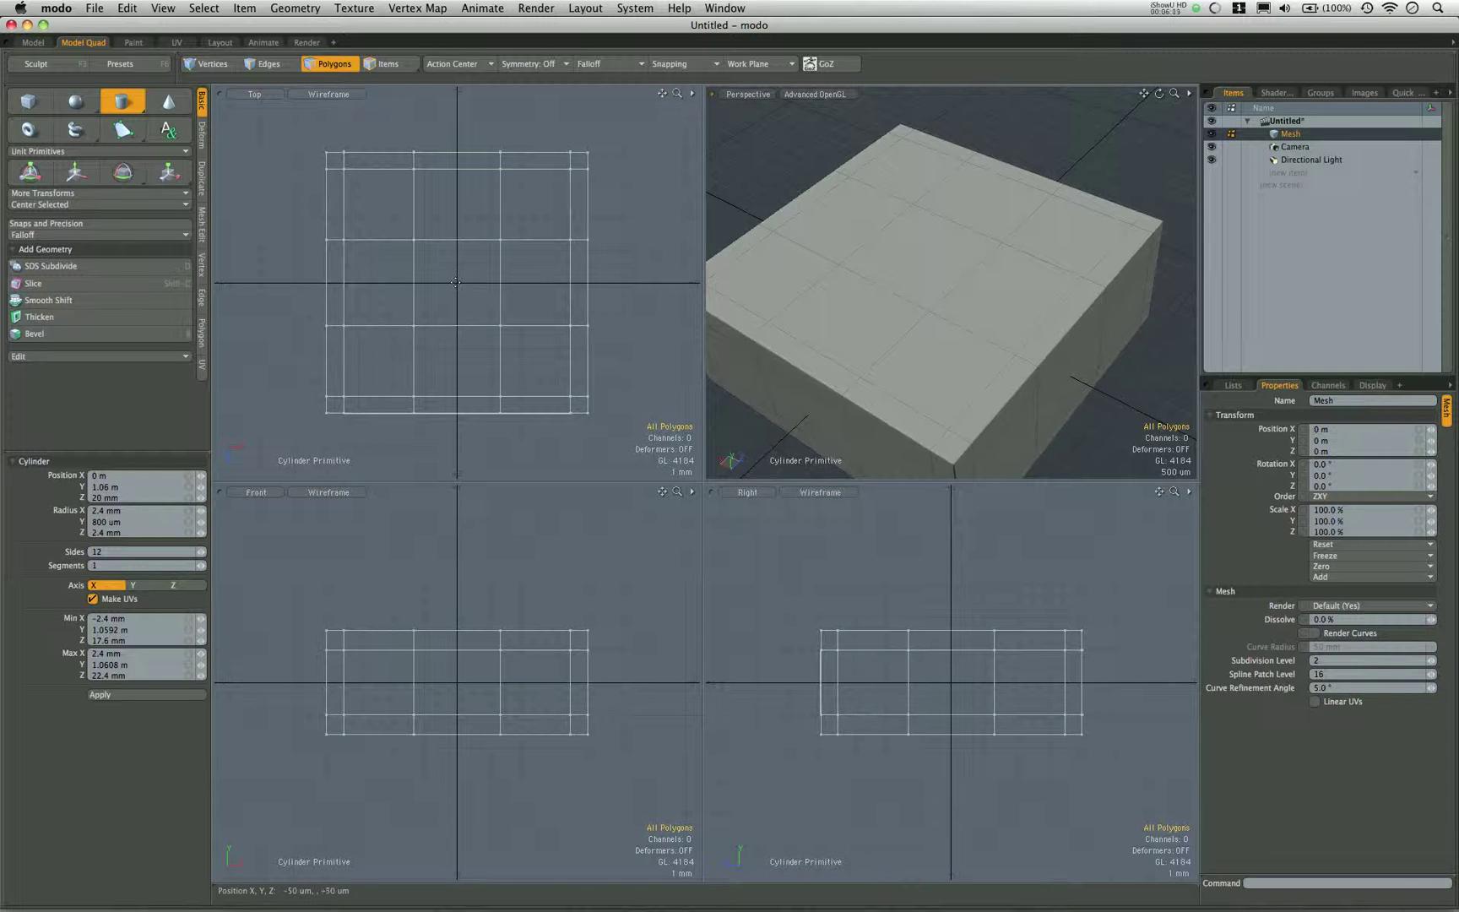
{"action": "scroll", "coordinate": [532, 368], "scroll_direction": "down", "scroll_amount": 5}
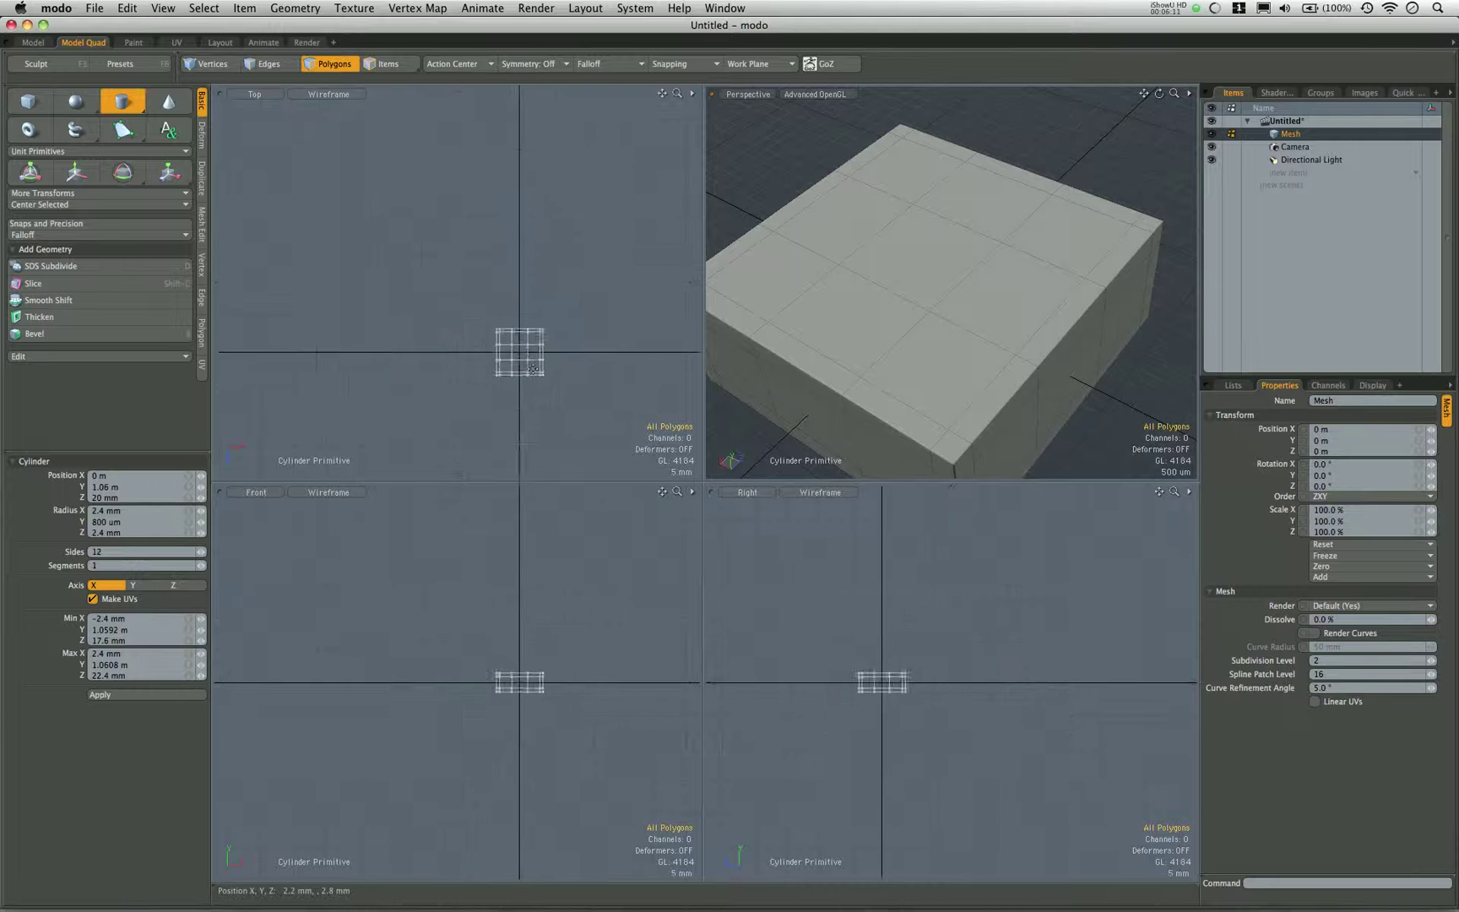
{"action": "left_click_drag", "start_coordinate": [533, 369], "coordinate": [481, 273], "text": "alt+shift"}
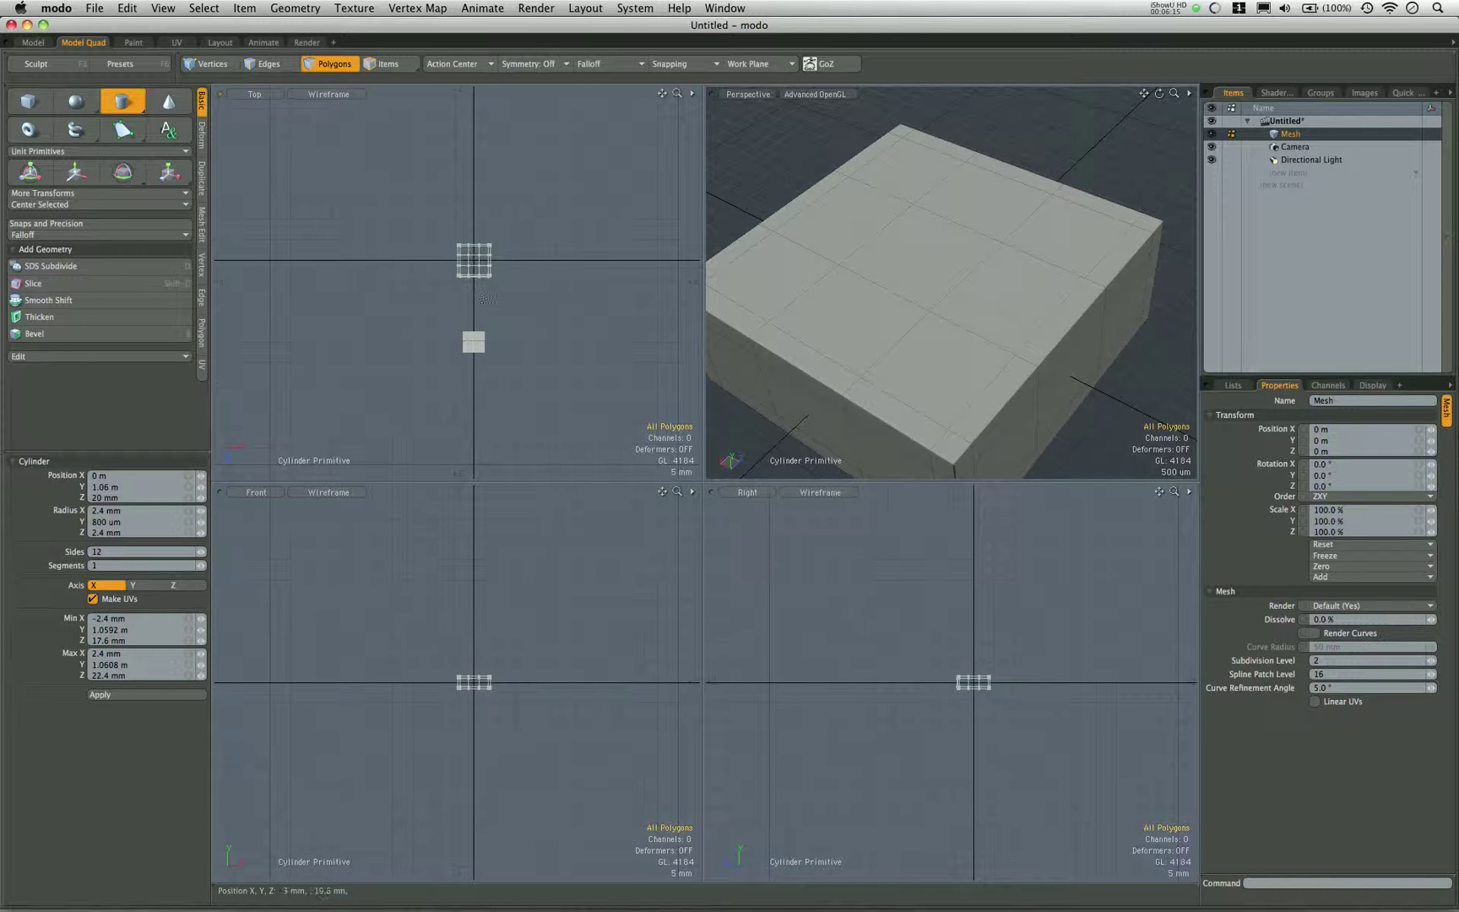
{"action": "scroll", "coordinate": [444, 338], "scroll_direction": "up", "scroll_amount": 3}
{"action": "scroll", "coordinate": [444, 338], "scroll_direction": "down", "scroll_amount": 3}
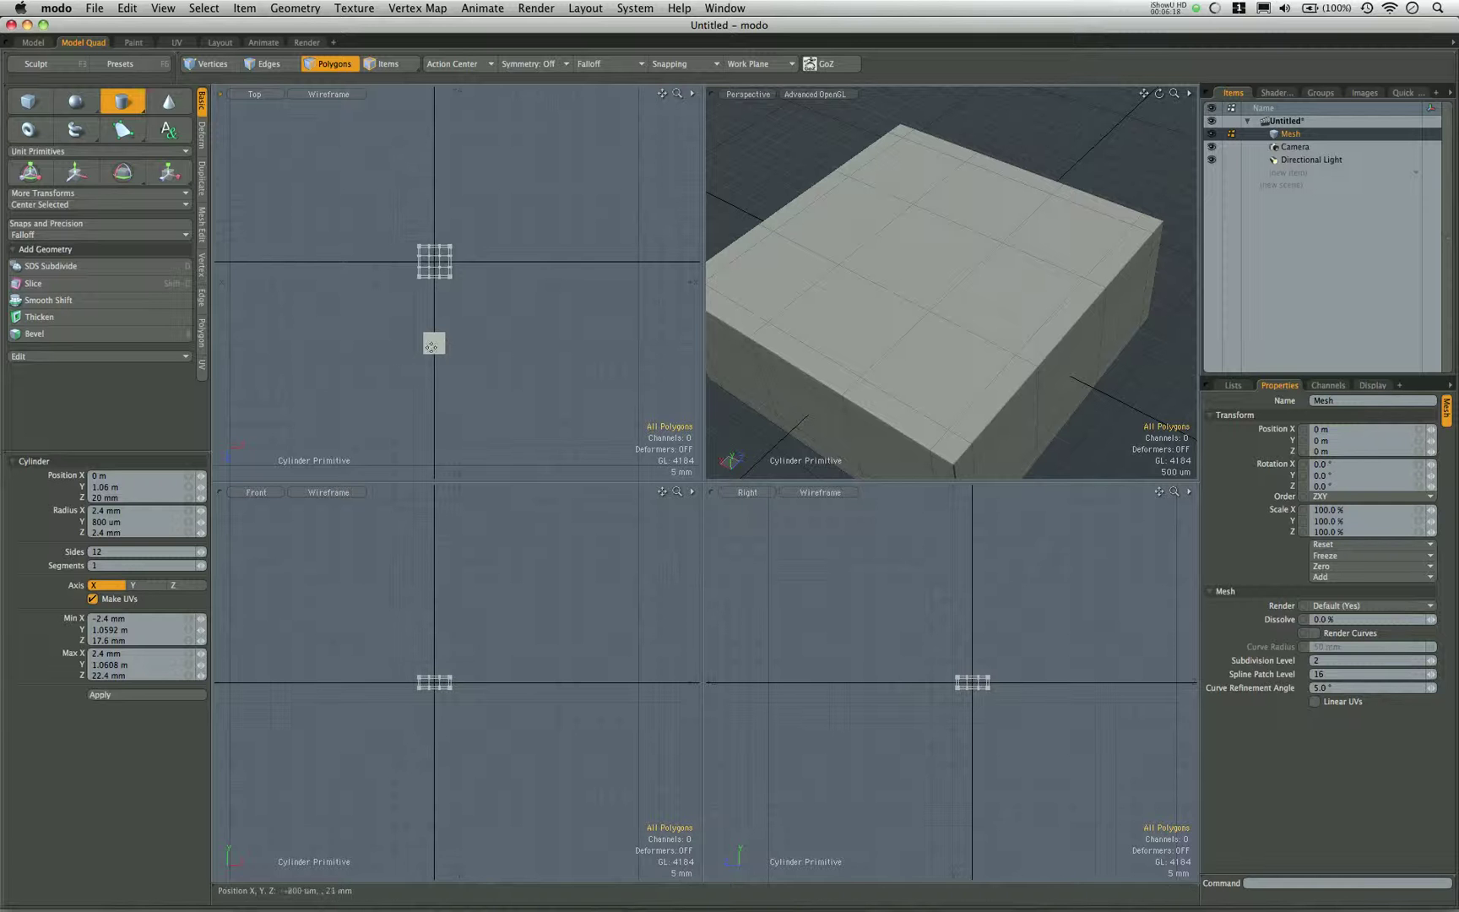
{"action": "key", "text": "q"}
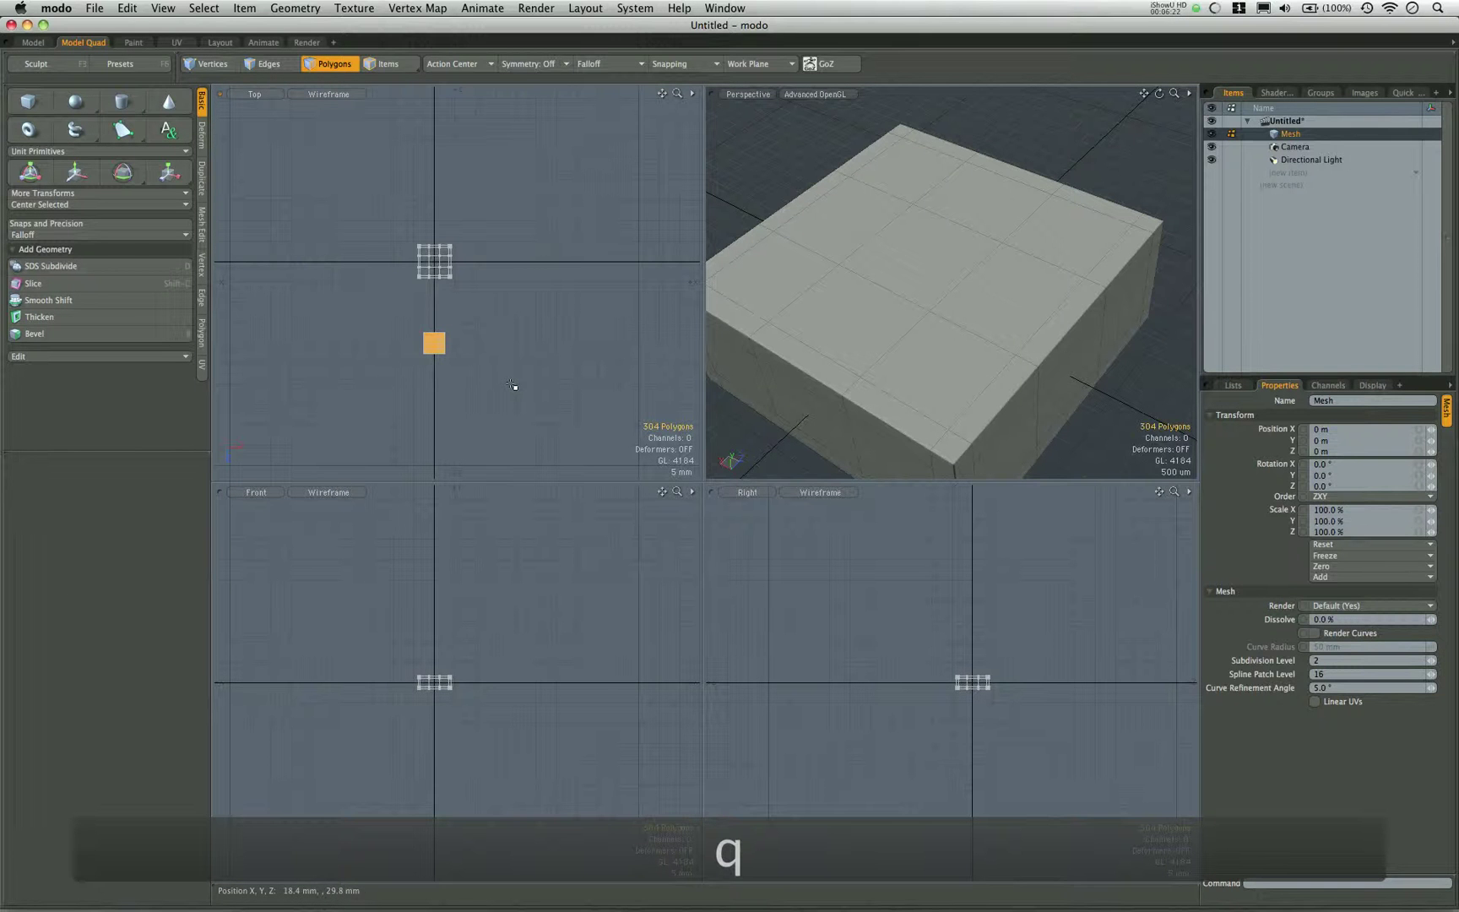
{"action": "key", "text": "x"}
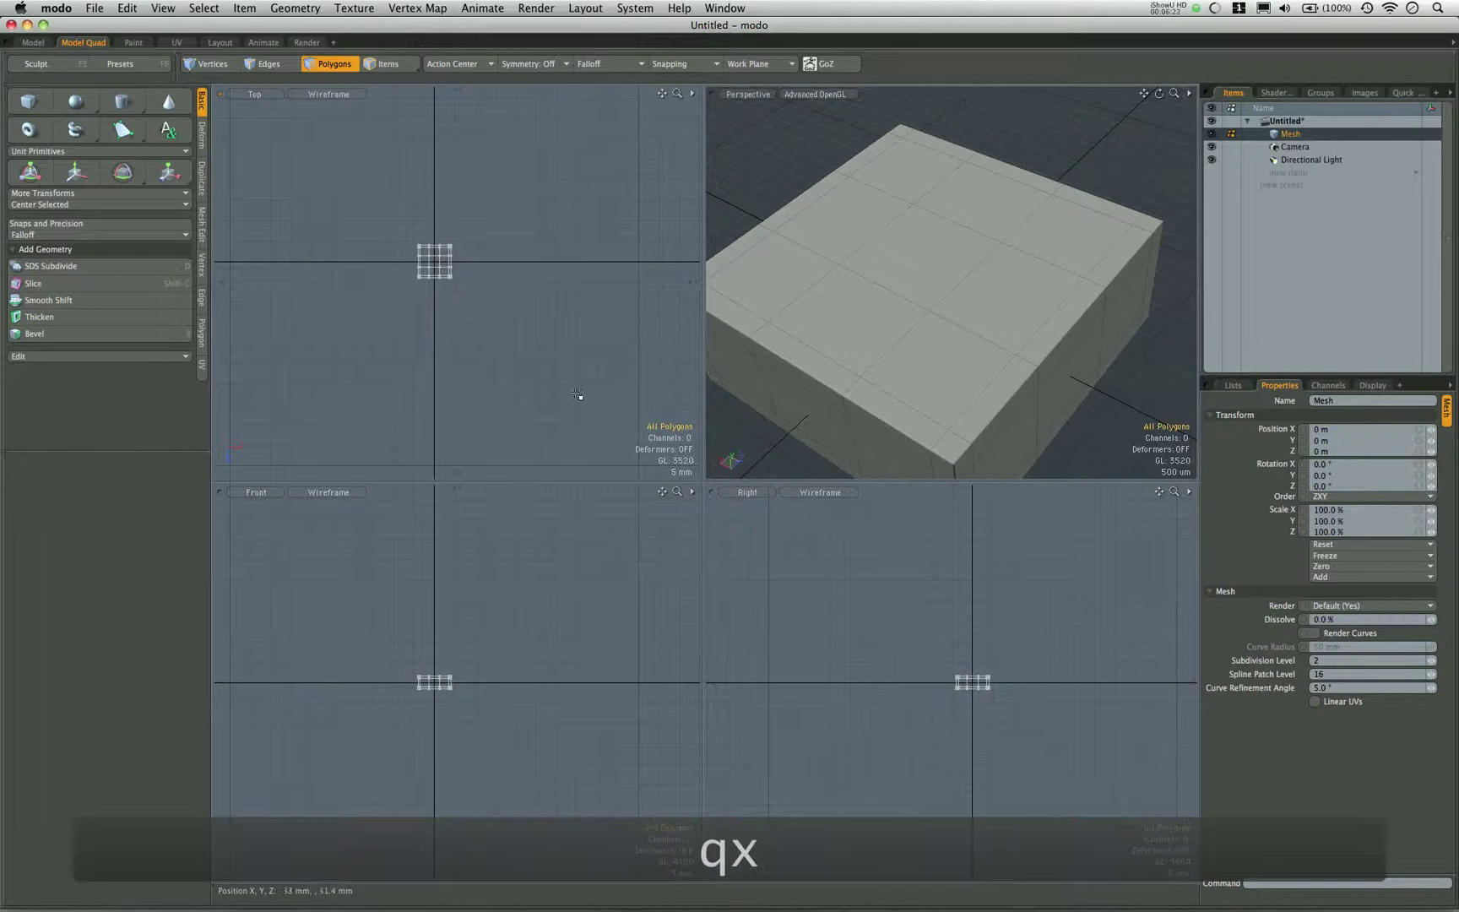
Create the cylinder at the box's centre by setting its Y and Z positions to 0, keeping the same radii.
{"action": "left_click", "coordinate": [124, 101]}
{"action": "key", "text": "Tab"}
{"action": "type", "text": "0"}
{"action": "key", "text": "Tab"}
{"action": "type", "text": "0"}
{"action": "key", "text": "Tab"}
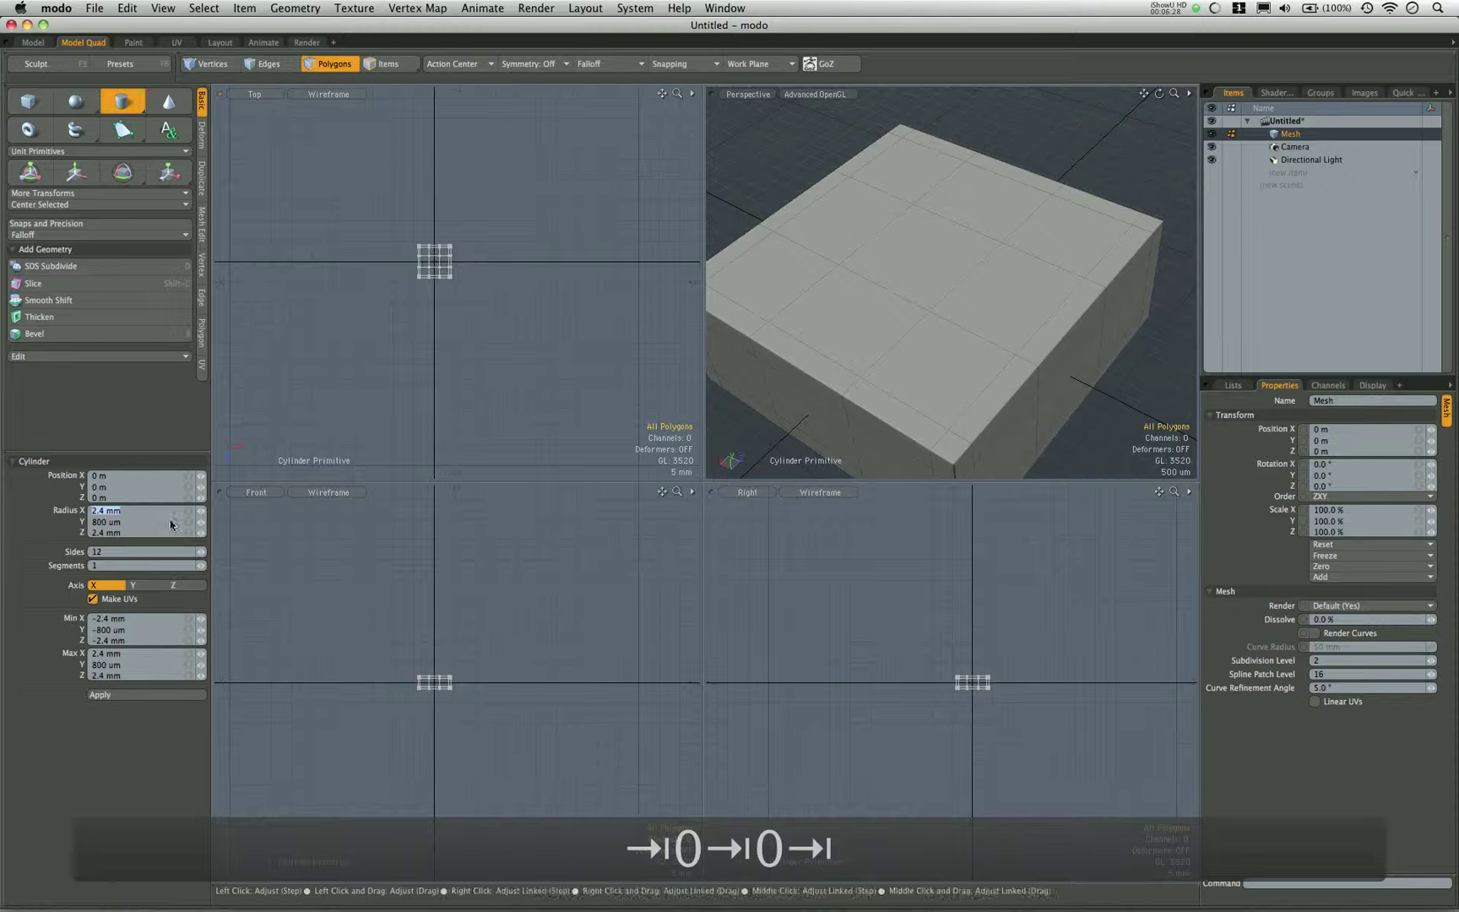
{"action": "left_click", "coordinate": [123, 695]}
{"action": "scroll", "coordinate": [481, 660], "scroll_direction": "up", "scroll_amount": 5}
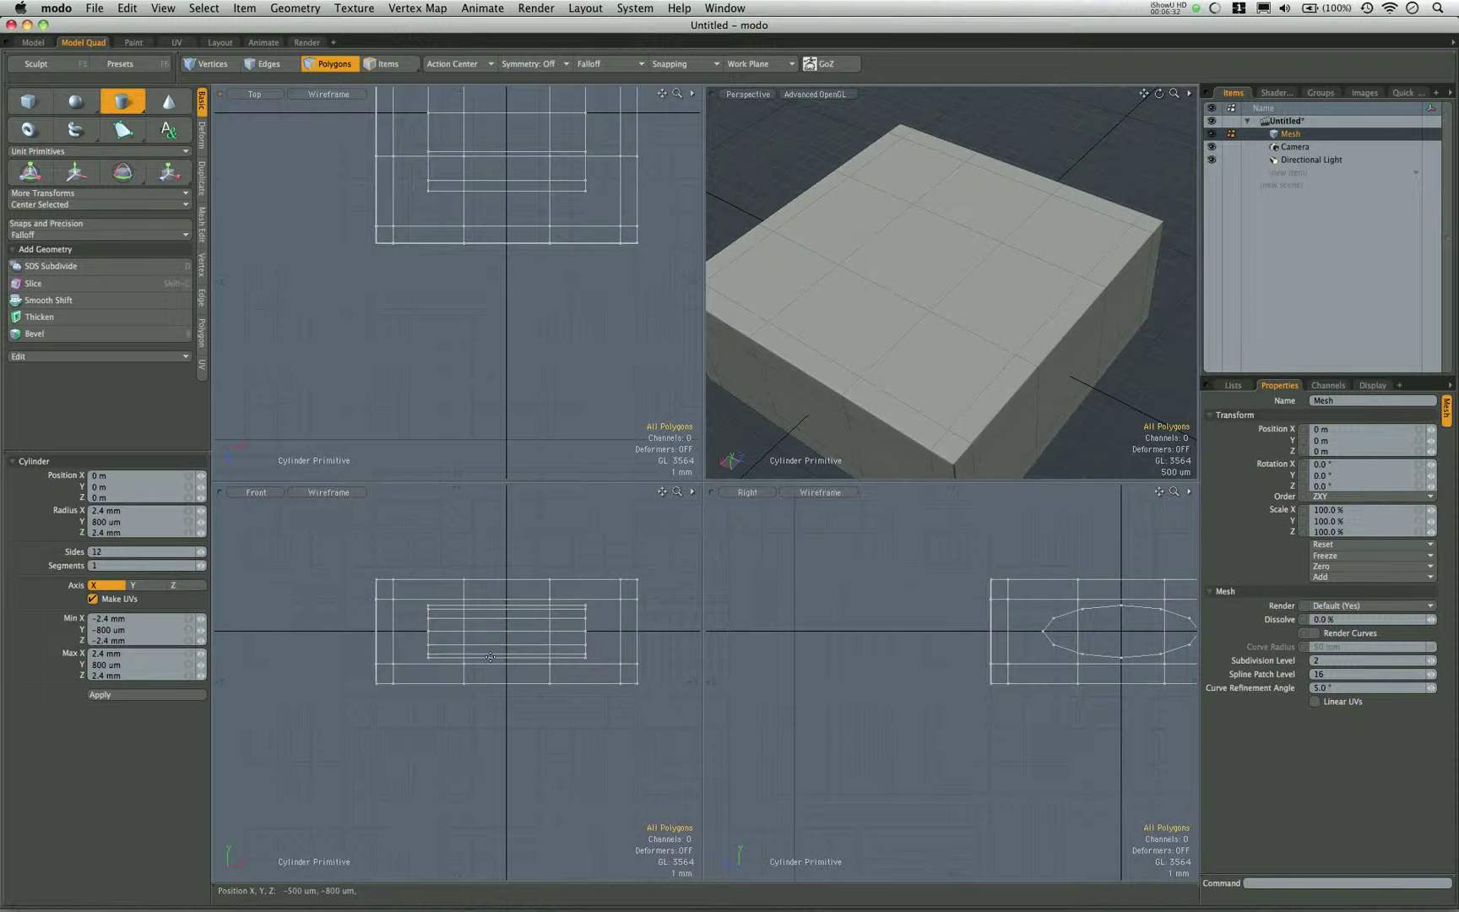
{"action": "left_click_drag", "start_coordinate": [481, 660], "coordinate": [428, 684], "text": "alt"}
{"action": "left_click_drag", "start_coordinate": [1078, 685], "coordinate": [880, 686], "text": "alt"}
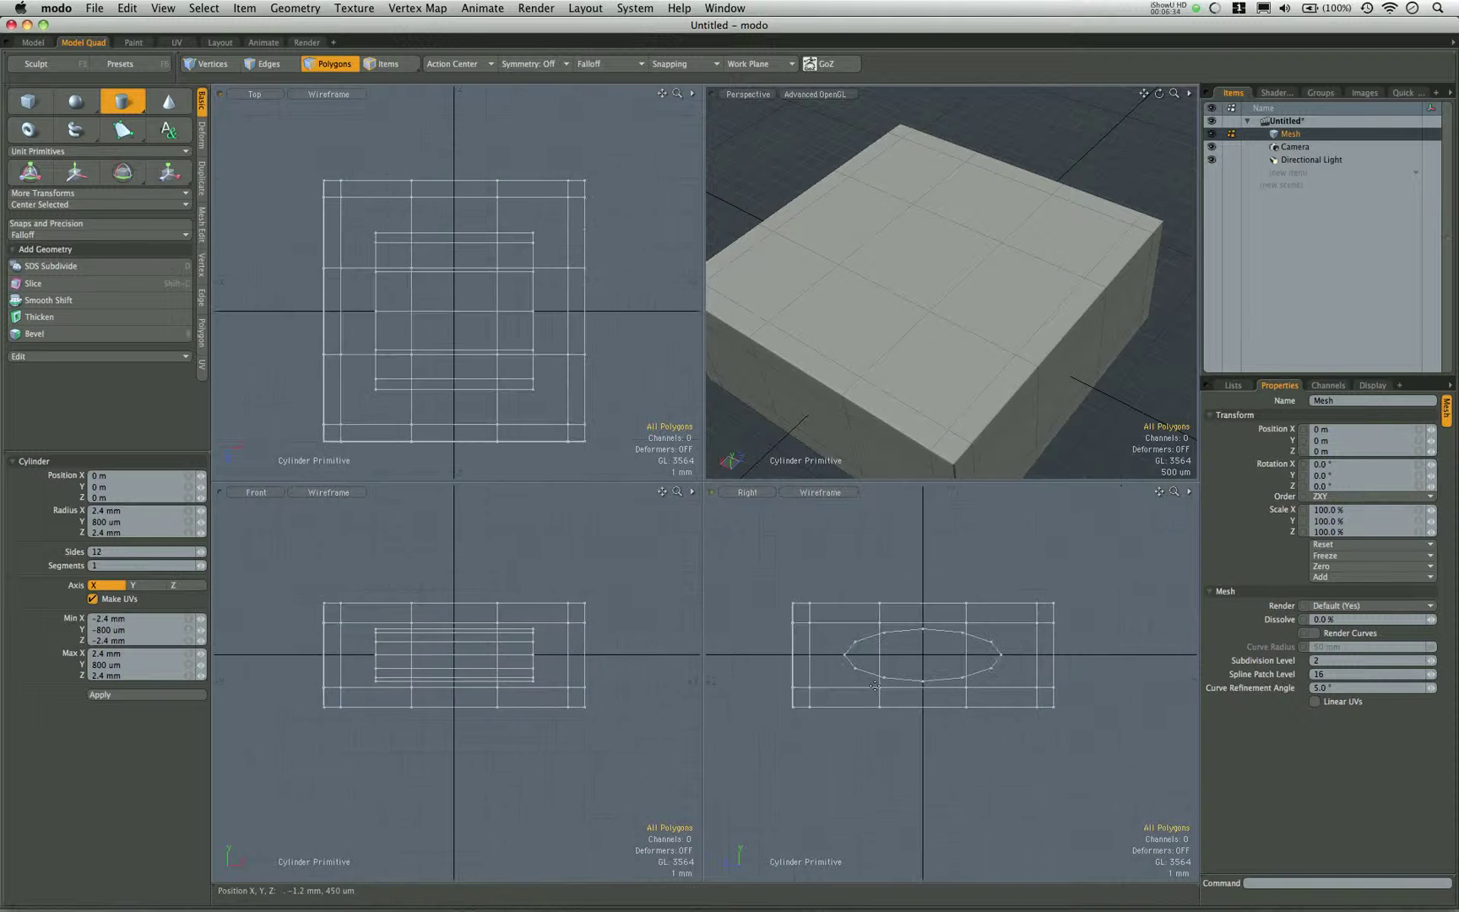
Undo the sideways cylinder and recreate it with its axis set to Y.
{"action": "key", "text": "super+z"}
{"action": "left_click", "coordinate": [133, 585]}
{"action": "left_click", "coordinate": [124, 695]}
{"action": "left_click_drag", "start_coordinate": [489, 363], "coordinate": [493, 394], "text": "alt"}
{"action": "key", "text": "q"}
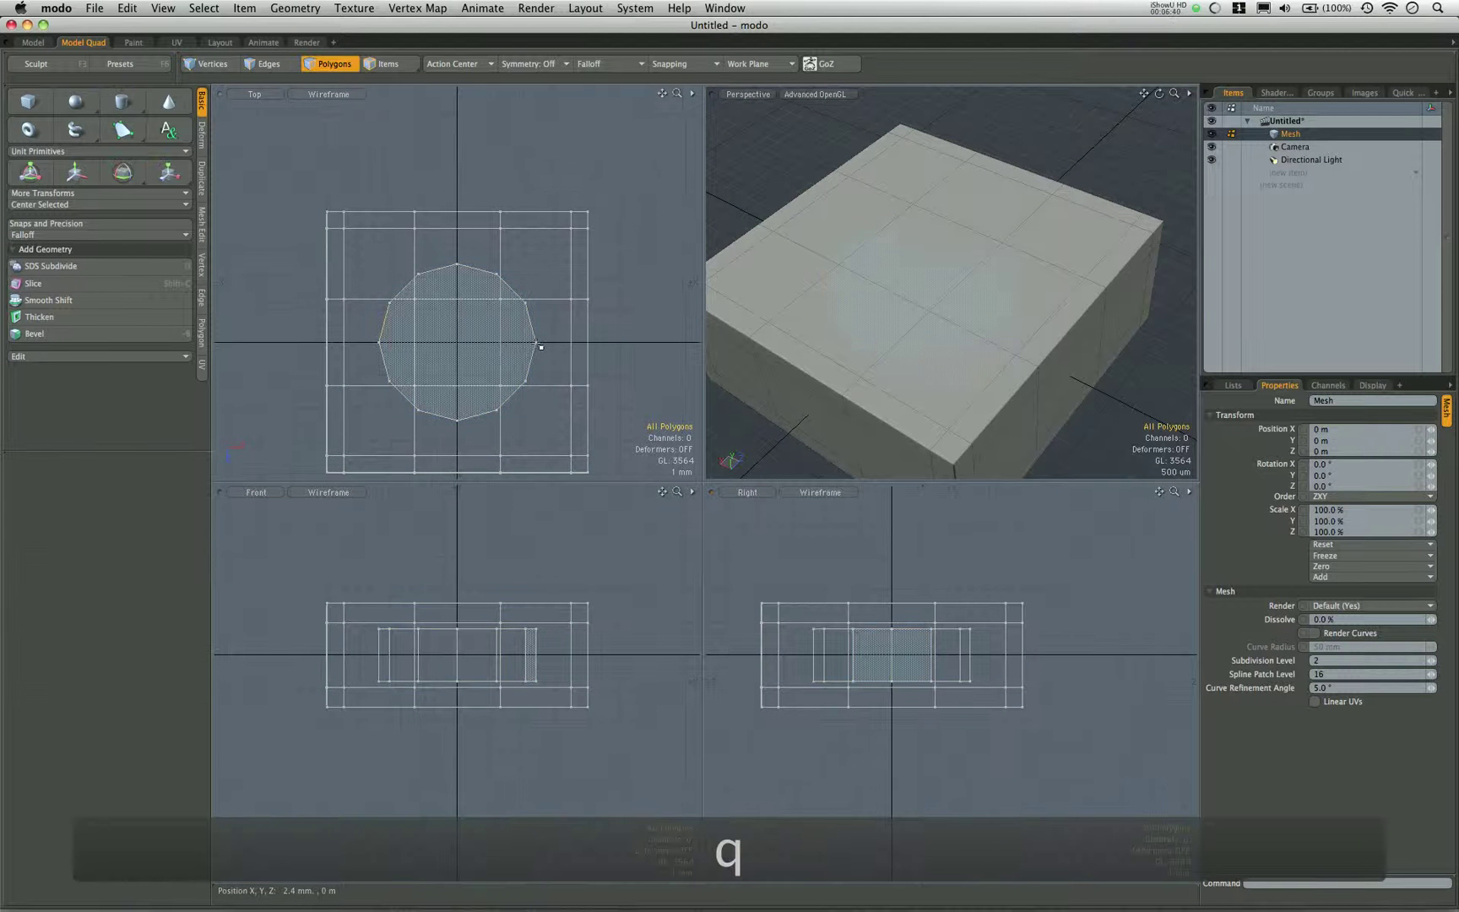
Select the whole cylinder and move it up 2.4 mm in Y so it rests on the box's top face.
{"action": "double_click", "coordinate": [541, 346]}
{"action": "left_click_drag", "start_coordinate": [896, 357], "coordinate": [872, 391], "text": "alt"}
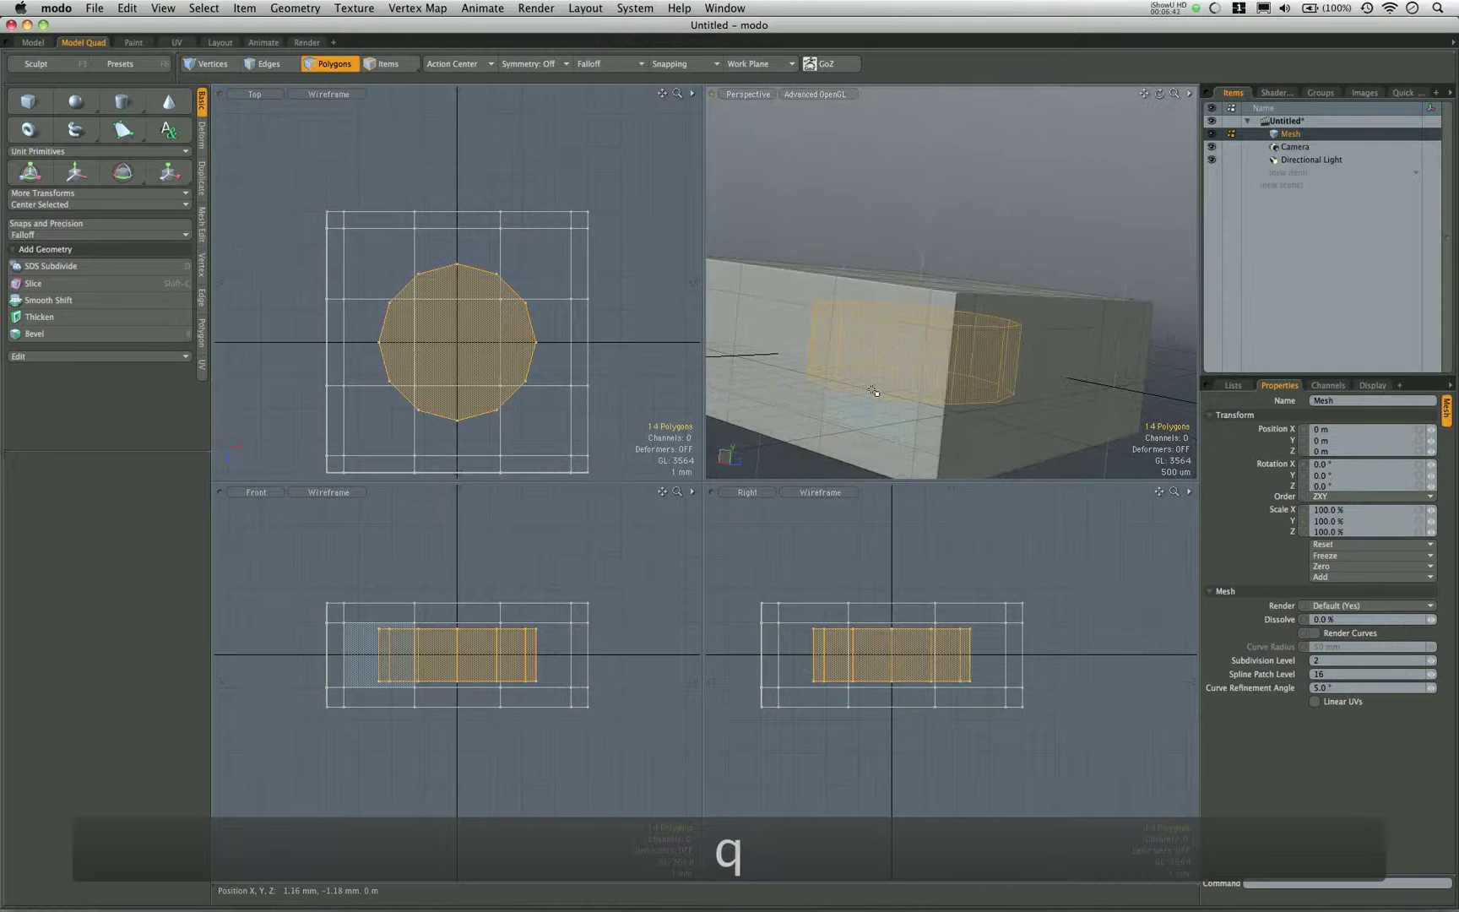
{"action": "key", "text": "w"}
{"action": "left_click_drag", "start_coordinate": [458, 585], "coordinate": [458, 507]}
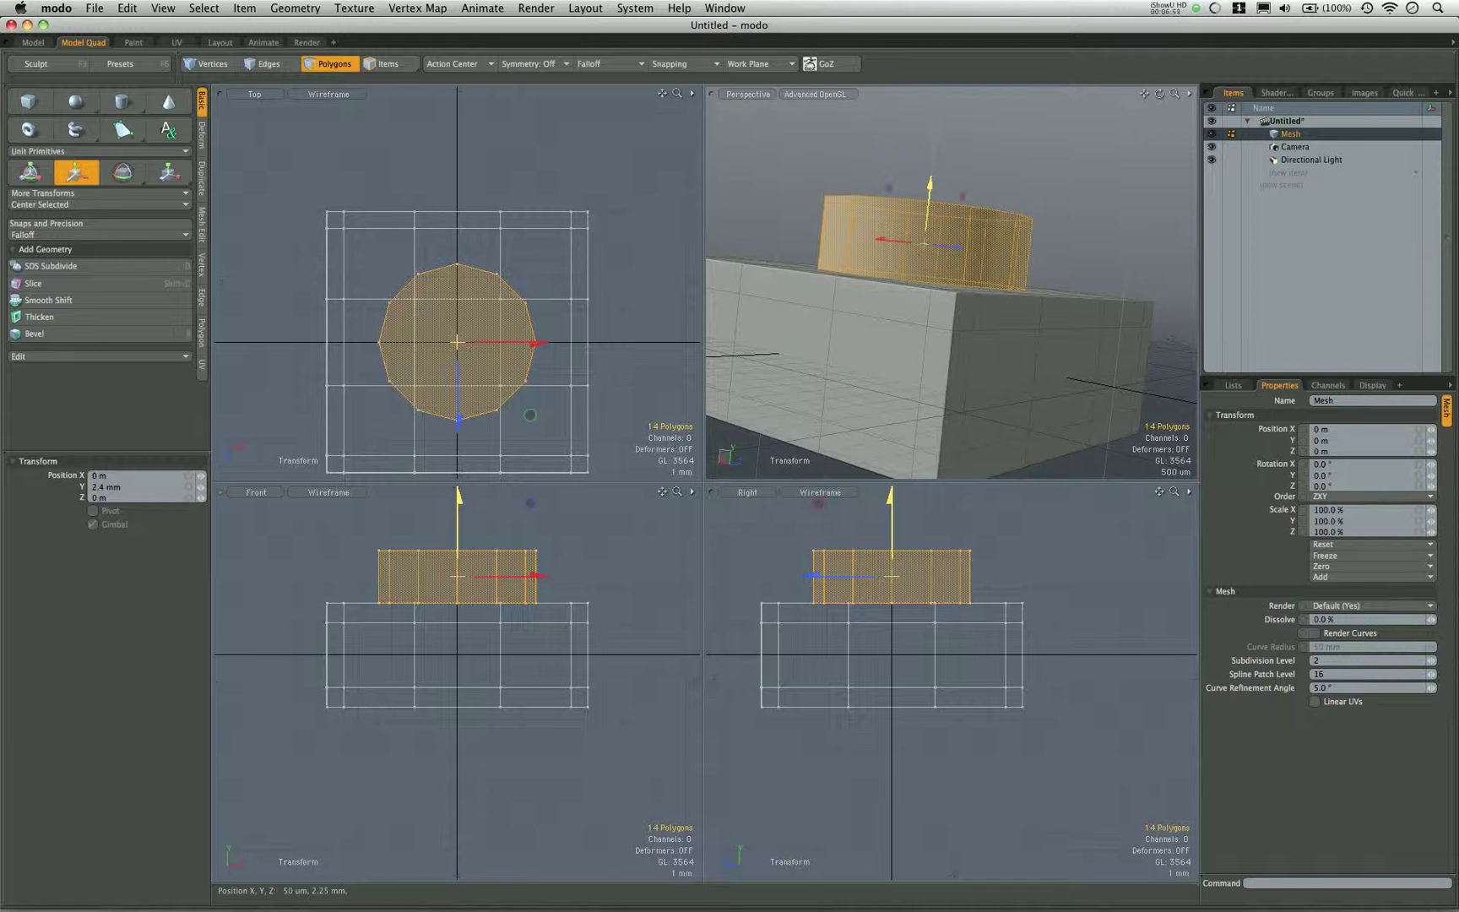
{"action": "left_click_drag", "start_coordinate": [843, 290], "coordinate": [1057, 309], "text": "alt"}
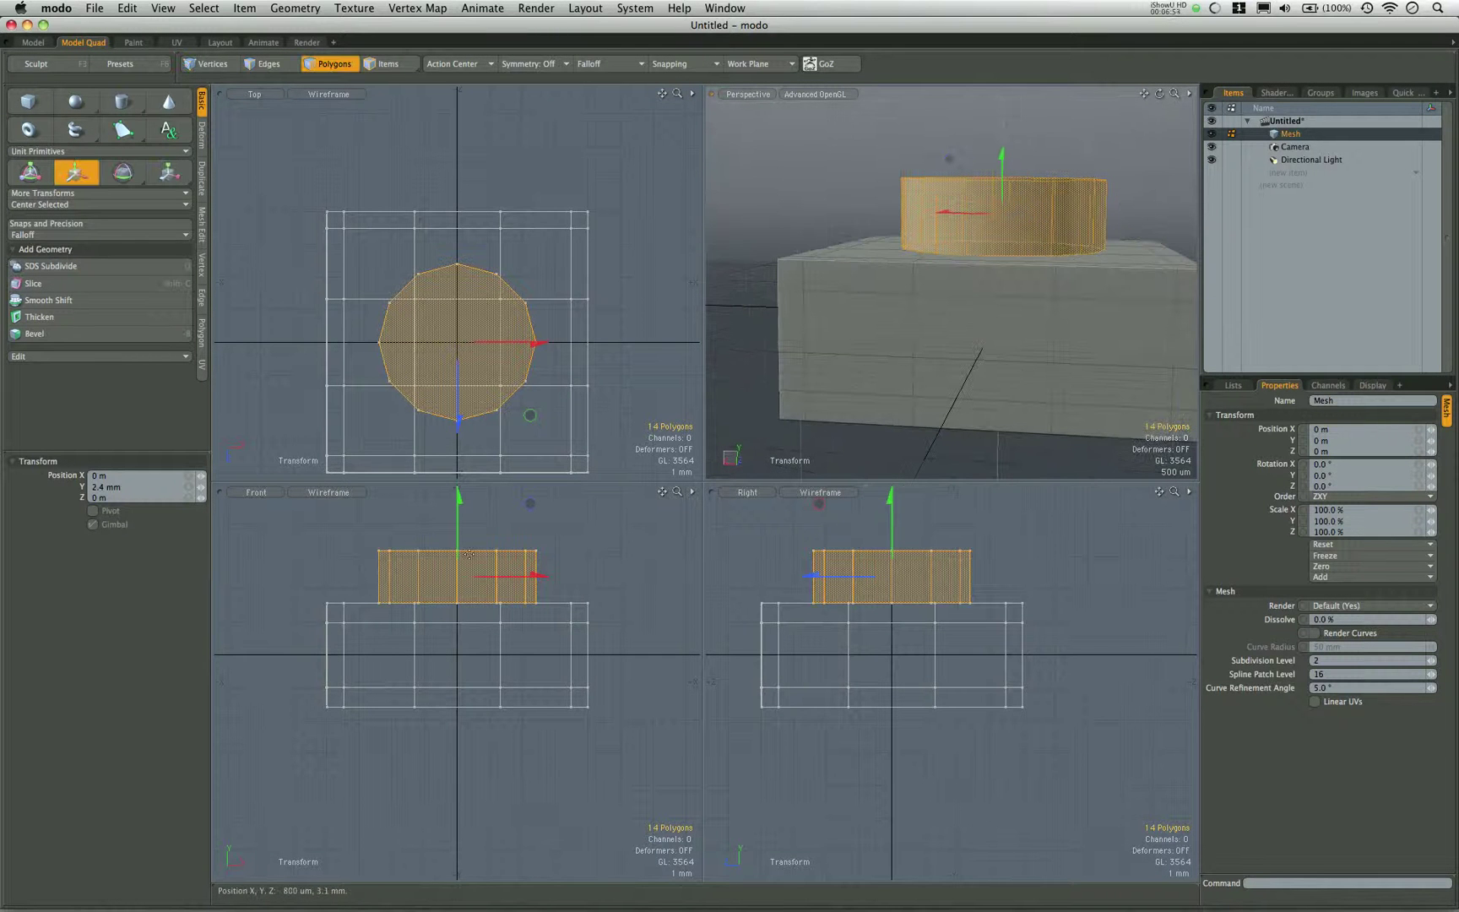
{"action": "scroll", "coordinate": [462, 600], "scroll_direction": "up", "scroll_amount": 5}
{"action": "scroll", "coordinate": [457, 606], "scroll_direction": "down", "scroll_amount": 3}
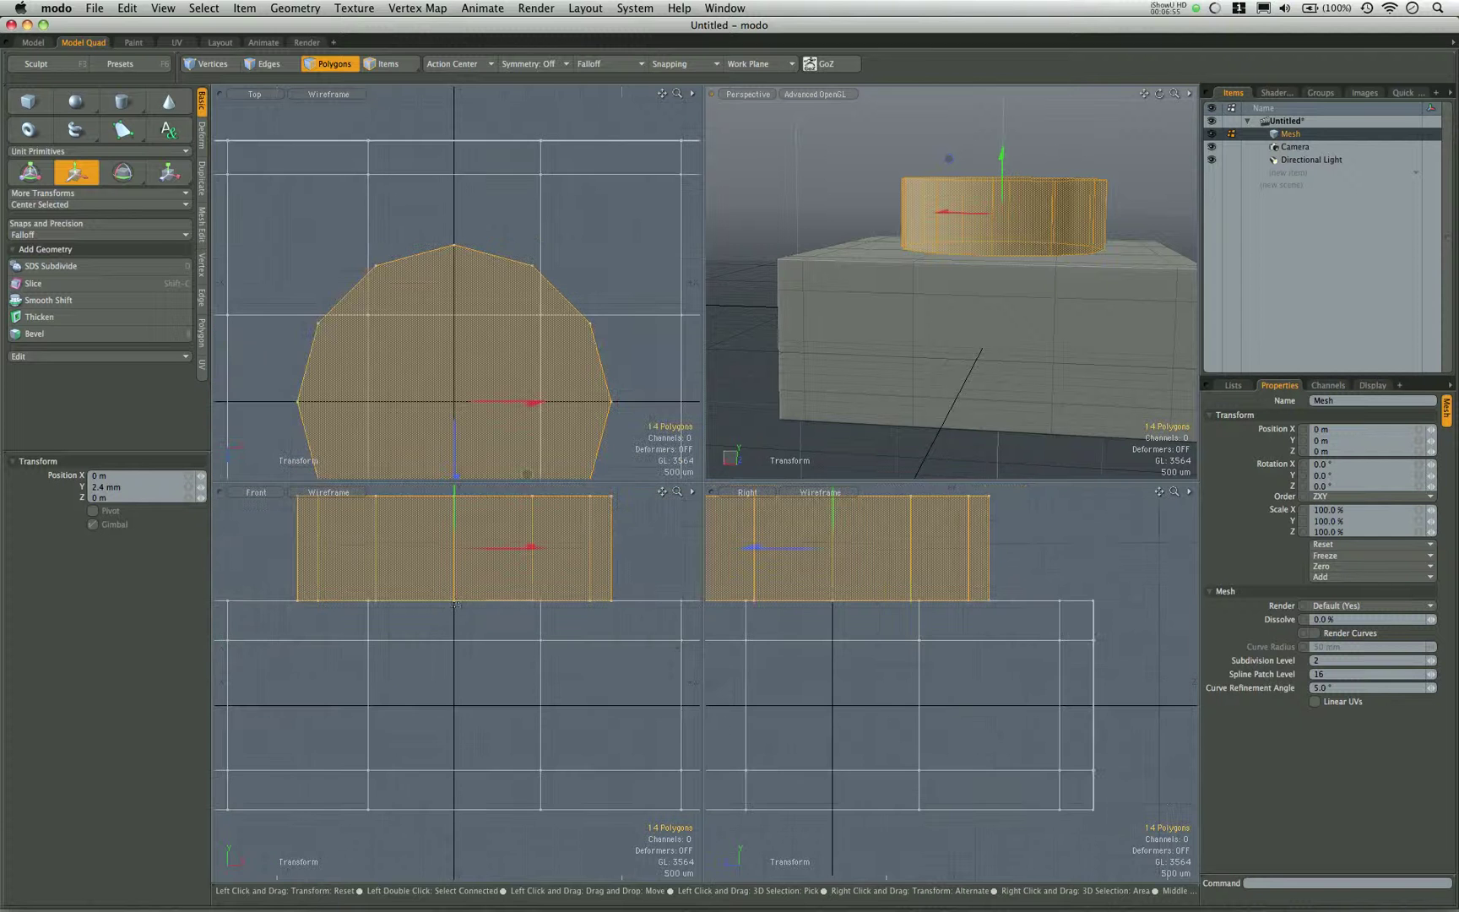
{"action": "left_click_drag", "start_coordinate": [994, 196], "coordinate": [870, 182], "text": "alt"}
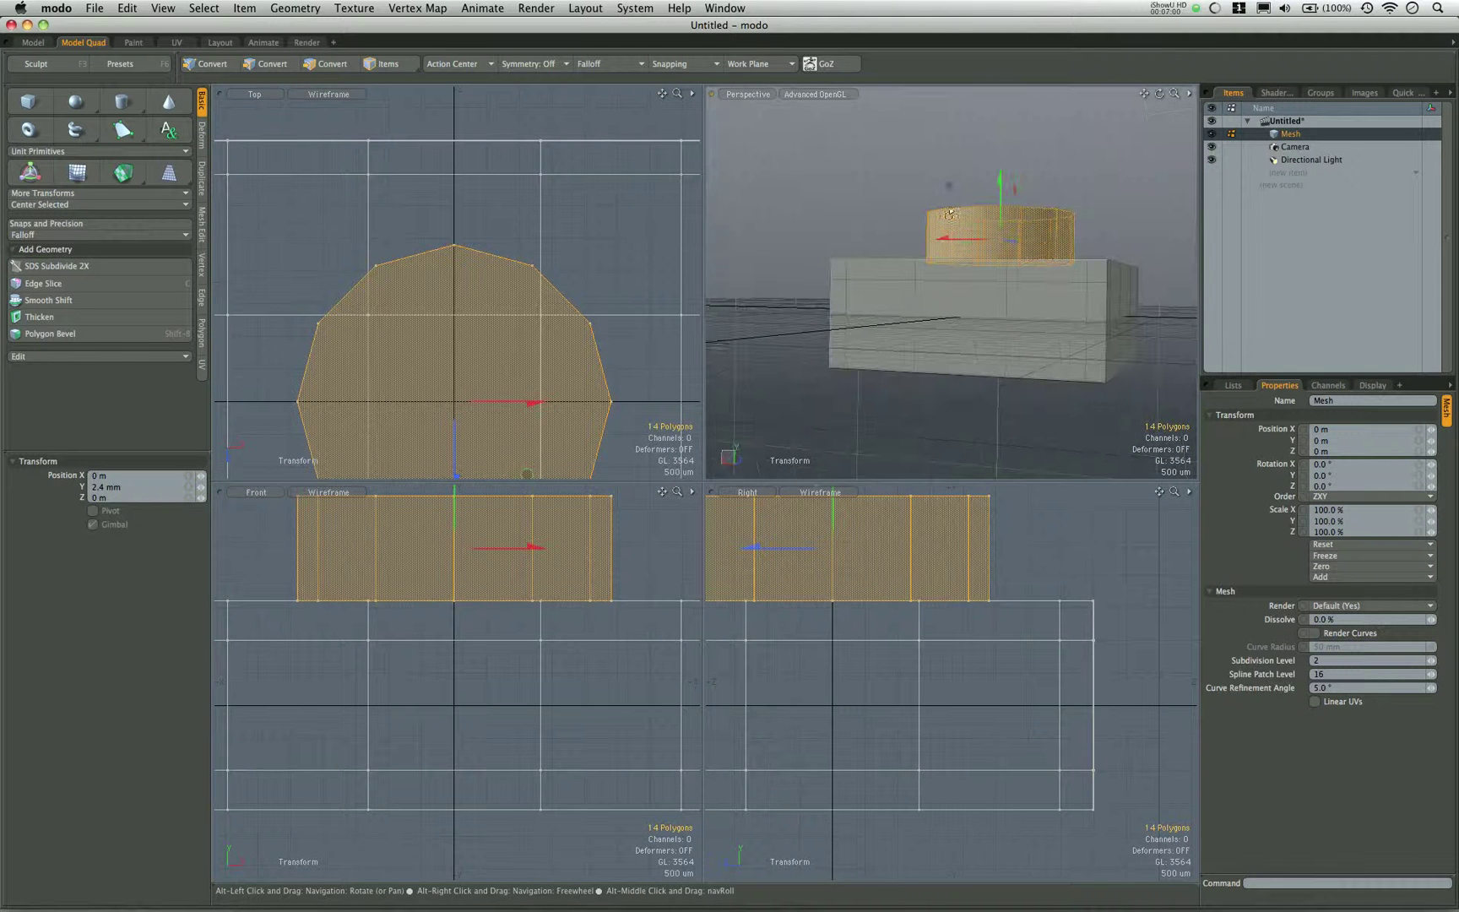
{"action": "scroll", "coordinate": [906, 676], "scroll_direction": "down", "scroll_amount": 4}
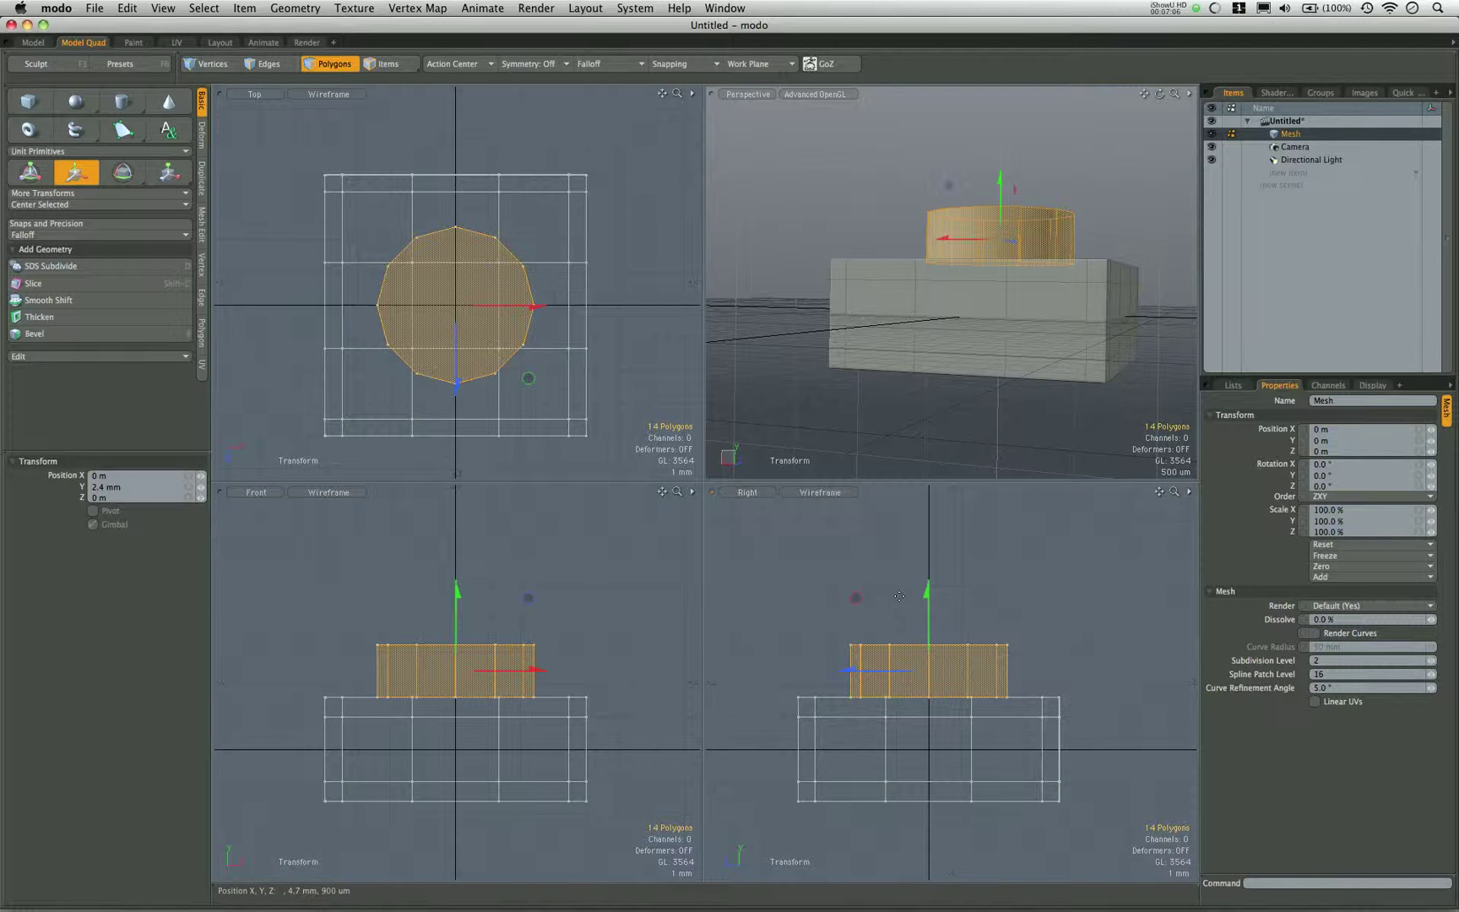
Select only the cylinder's bottom cap polygon and delete it.
{"action": "key", "text": "q"}
{"action": "key", "text": "ctrl"}
{"action": "mouse_move", "coordinate": [823, 671]}
{"action": "left_mouse_down", "text": "ctrl"}
{"action": "mouse_move", "coordinate": [1025, 664]}
{"action": "mouse_move", "coordinate": [873, 641]}
{"action": "left_mouse_up", "text": "ctrl"}
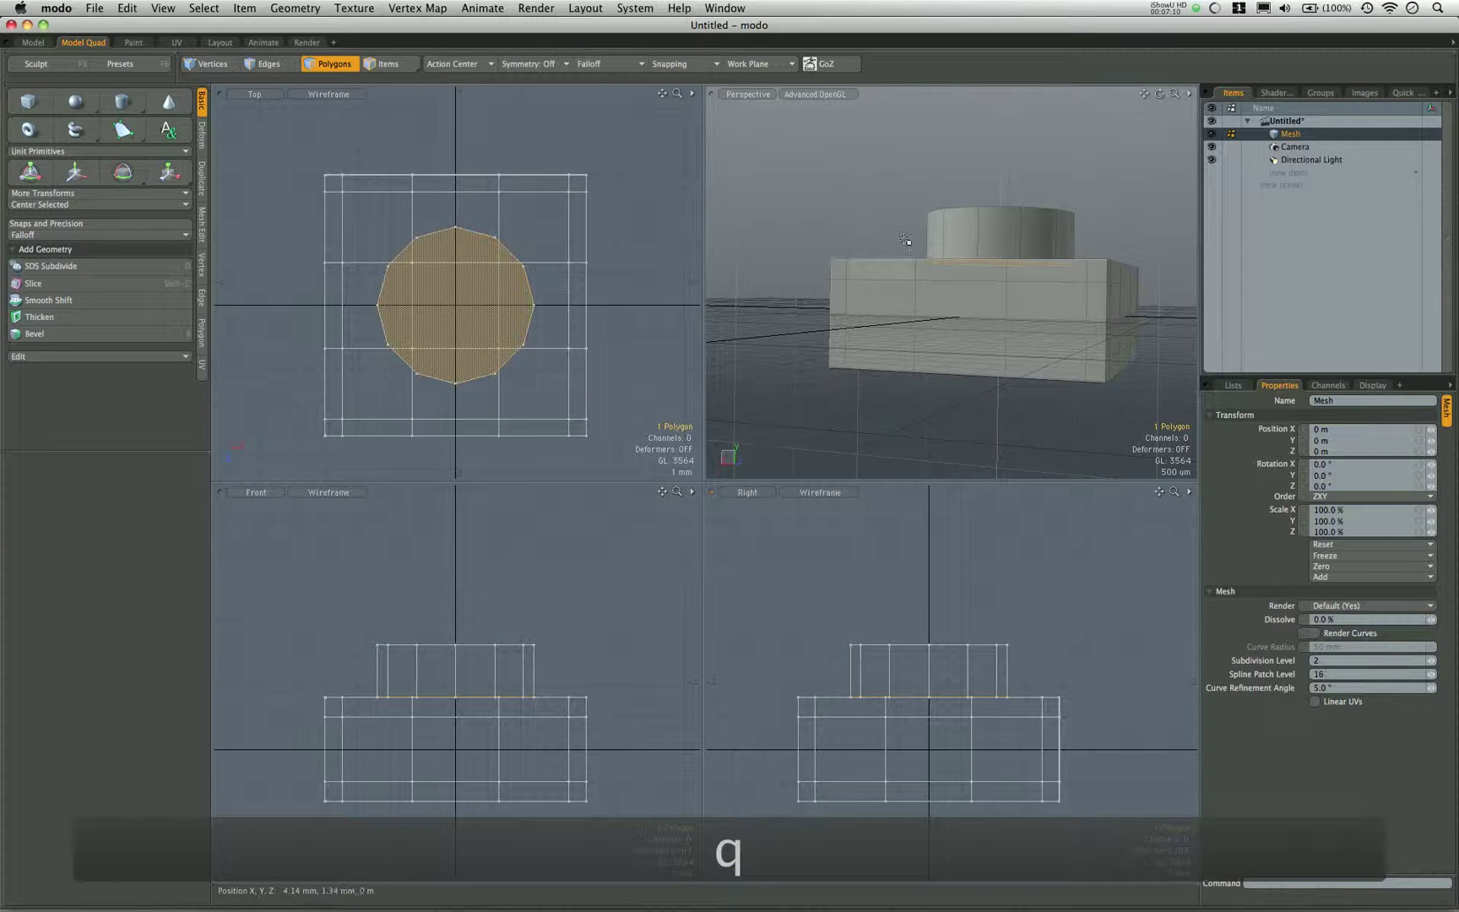
{"action": "key", "text": "x"}
Try to rotate only the cylinder's top cap polygon about the vertical axis.
{"action": "left_click_drag", "start_coordinate": [938, 254], "coordinate": [954, 334], "text": "alt"}
{"action": "left_click", "coordinate": [962, 212]}
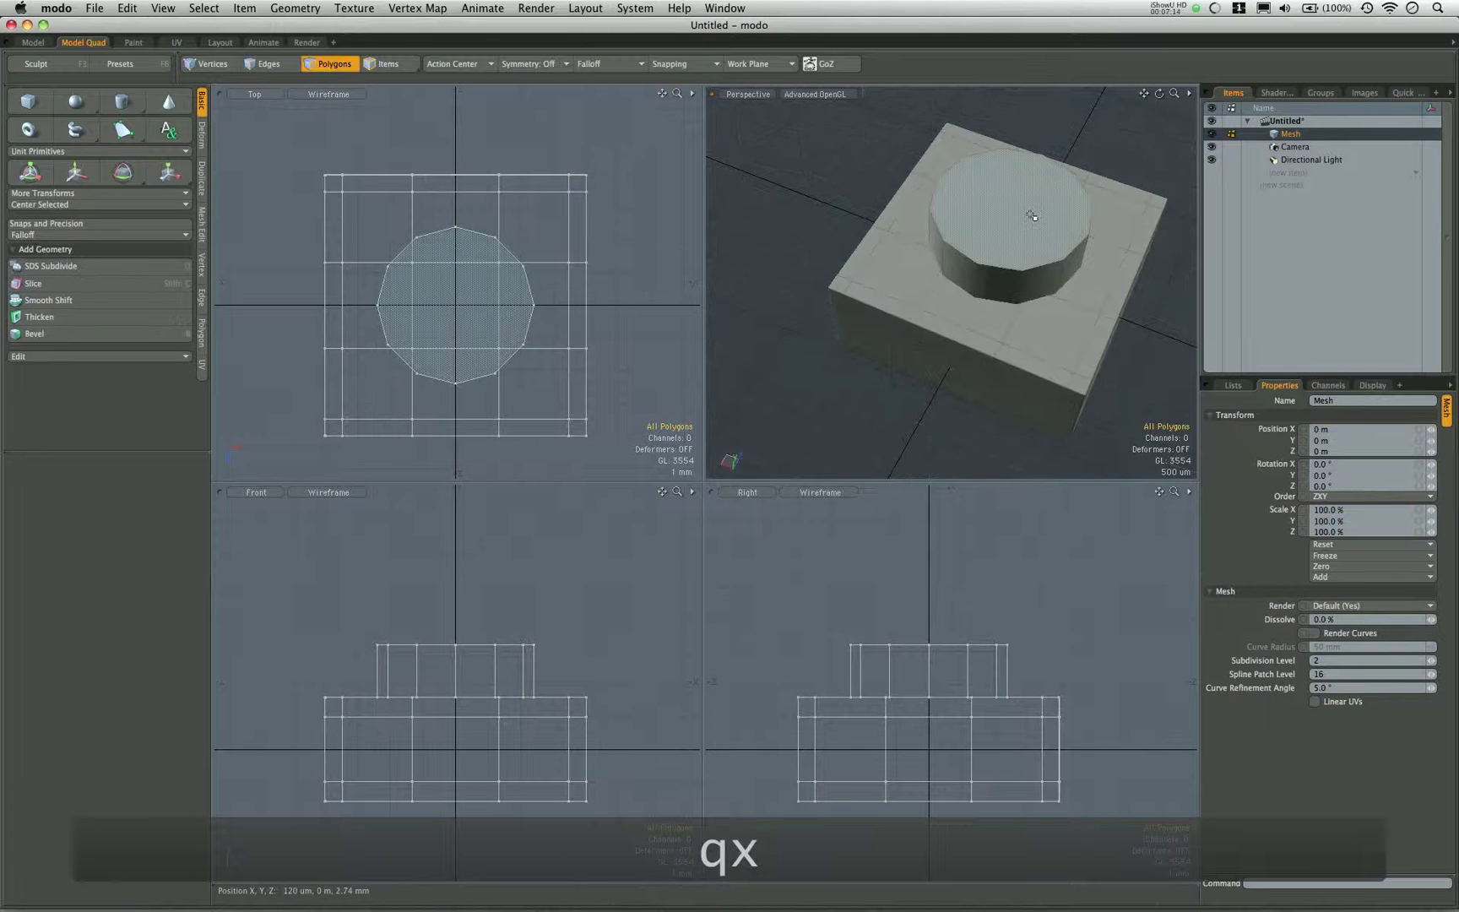
{"action": "left_click_drag", "start_coordinate": [971, 245], "coordinate": [952, 352], "text": "alt"}
{"action": "left_click_drag", "start_coordinate": [975, 228], "coordinate": [1003, 246], "text": "alt"}
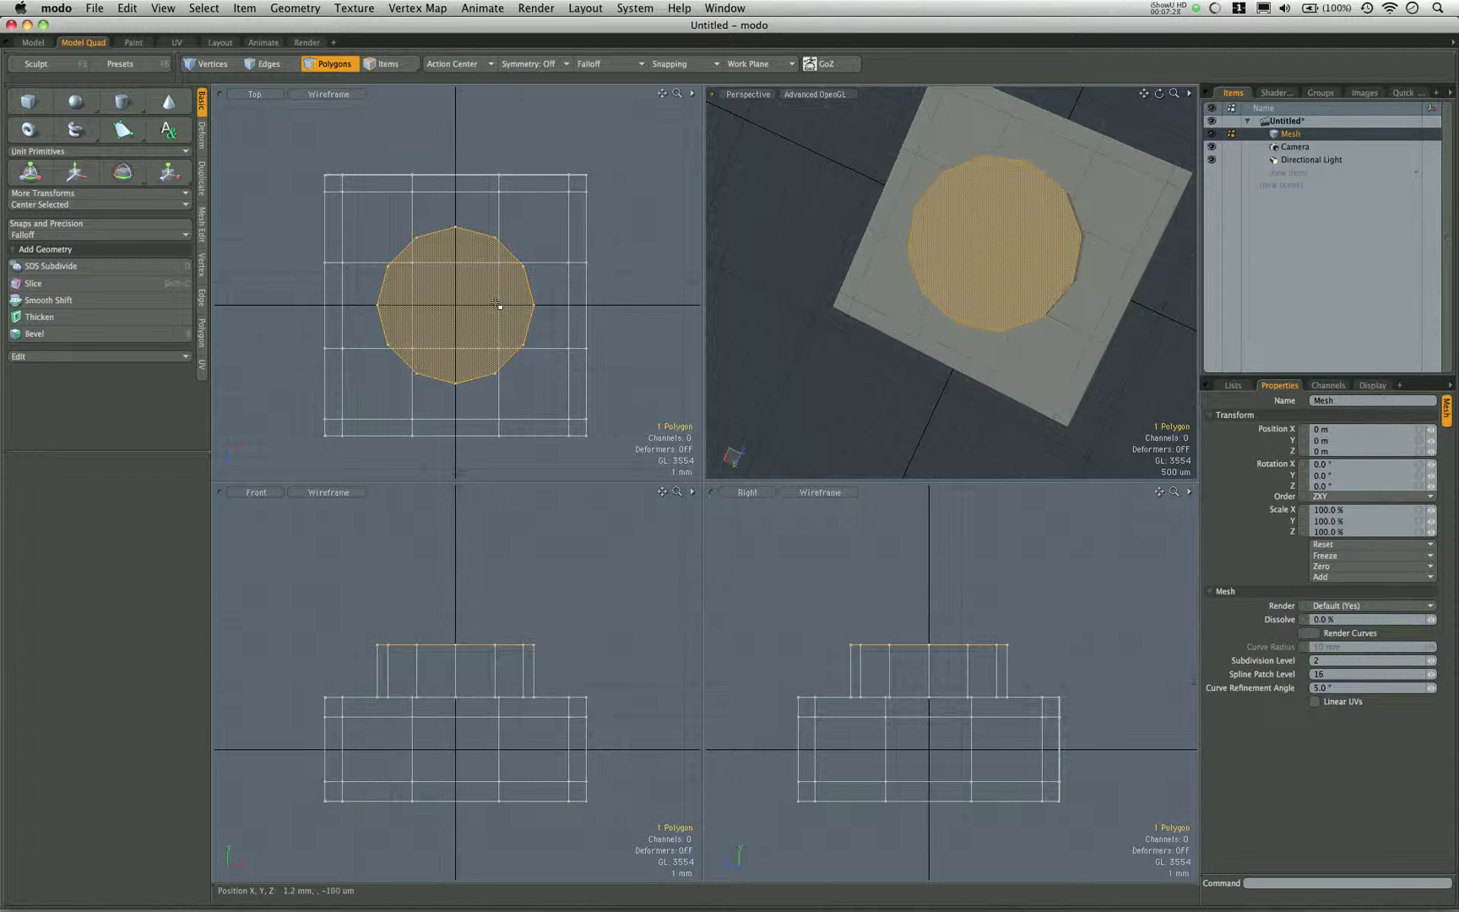
{"action": "key", "text": "e"}
{"action": "left_click_drag", "start_coordinate": [517, 237], "coordinate": [533, 251]}
{"action": "key", "text": "super+z"}
{"action": "key", "text": "q"}
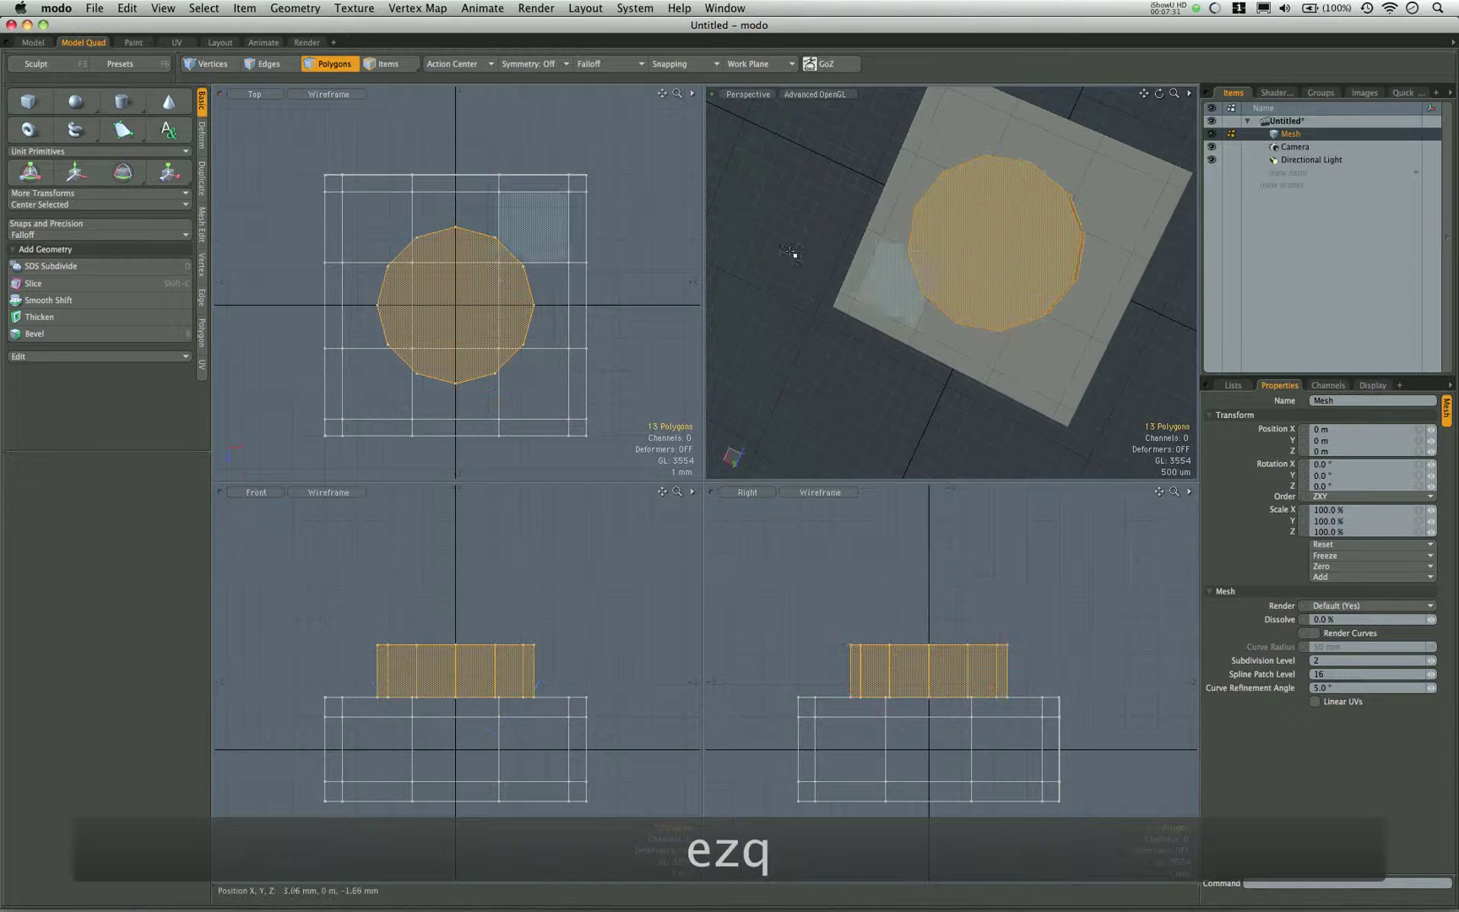
Rotate the whole cylinder about its vertical axis until flat sides face the box's sides, and clear the selection.
{"action": "key", "text": "e"}
{"action": "left_click_drag", "start_coordinate": [518, 239], "coordinate": [534, 255]}
{"action": "key", "text": "q"}
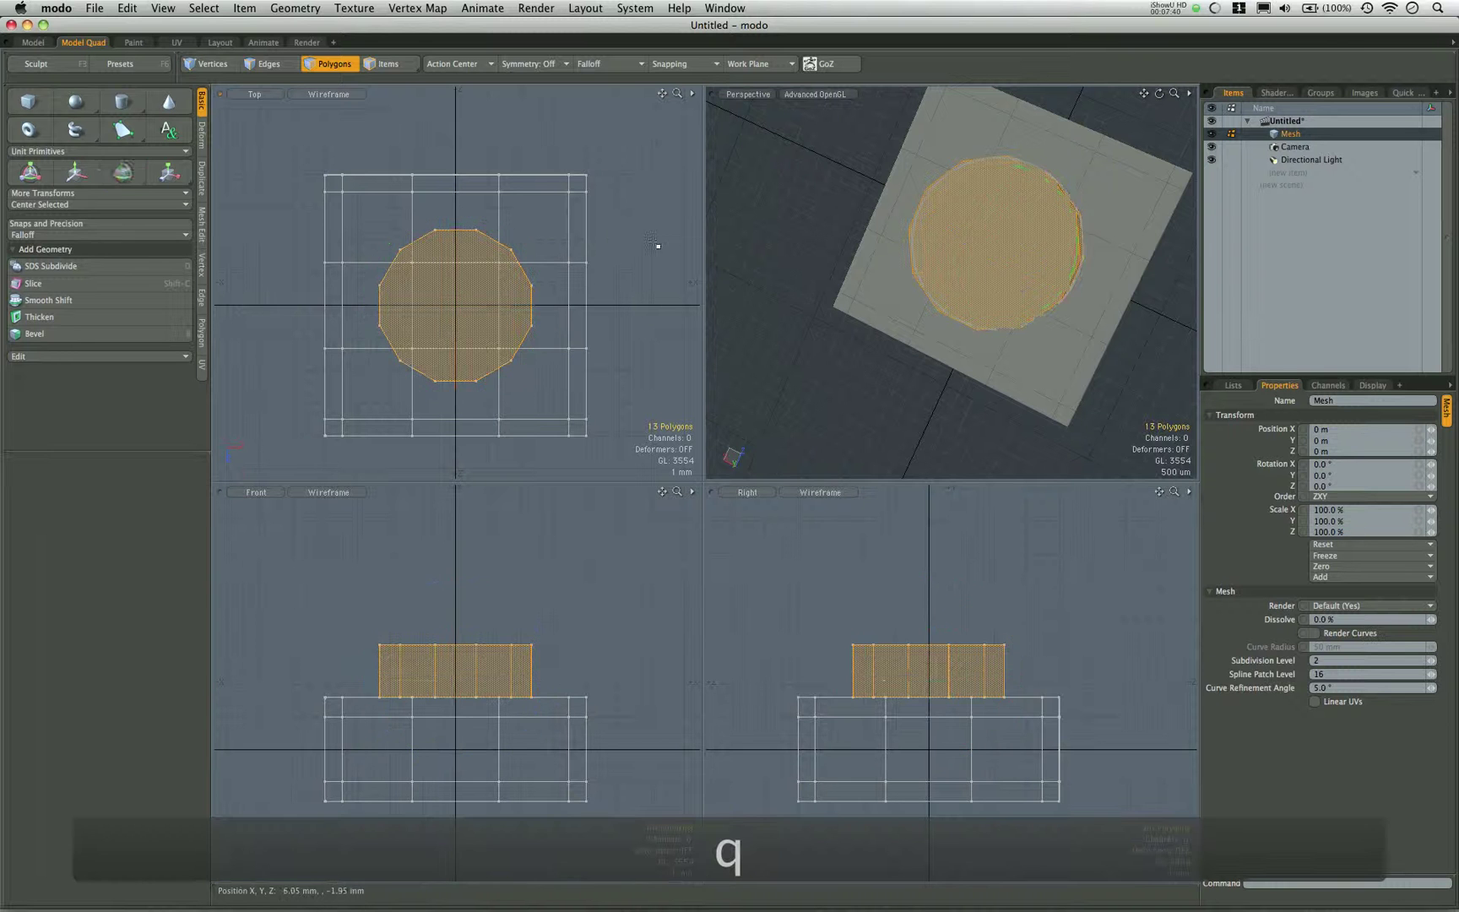
{"action": "left_click", "coordinate": [658, 245]}
Hide the whole cylinder and select the nine inner polygons of the box's top face.
{"action": "left_click_drag", "start_coordinate": [999, 316], "coordinate": [880, 245], "text": "alt"}
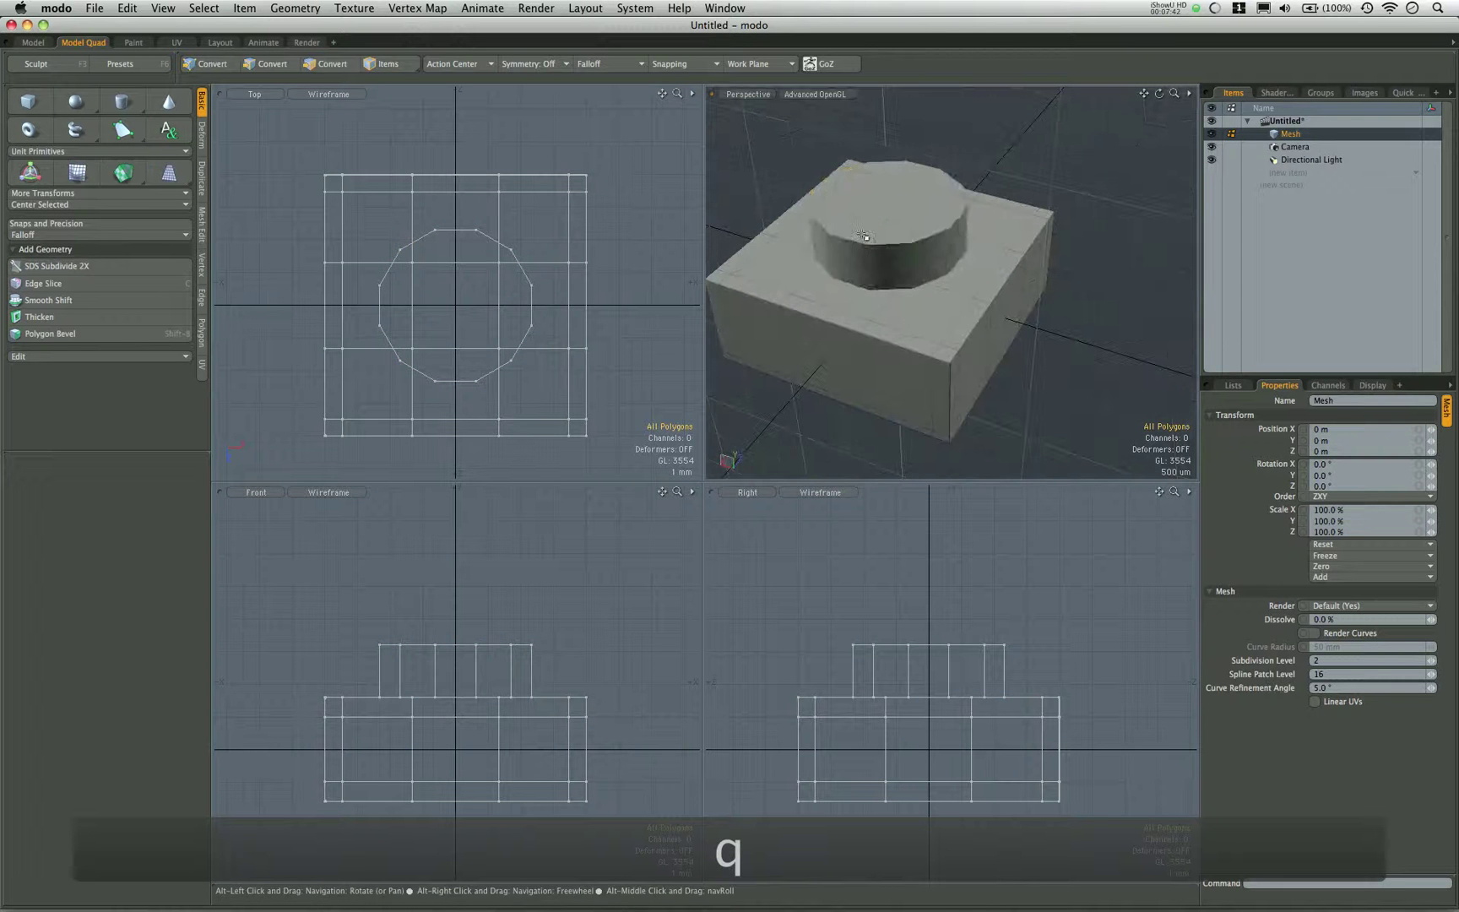
{"action": "left_click", "coordinate": [873, 216]}
{"action": "double_click", "coordinate": [873, 218]}
{"action": "key", "text": "h"}
{"action": "left_click", "coordinate": [892, 248]}
{"action": "key", "text": "shift+Up"}
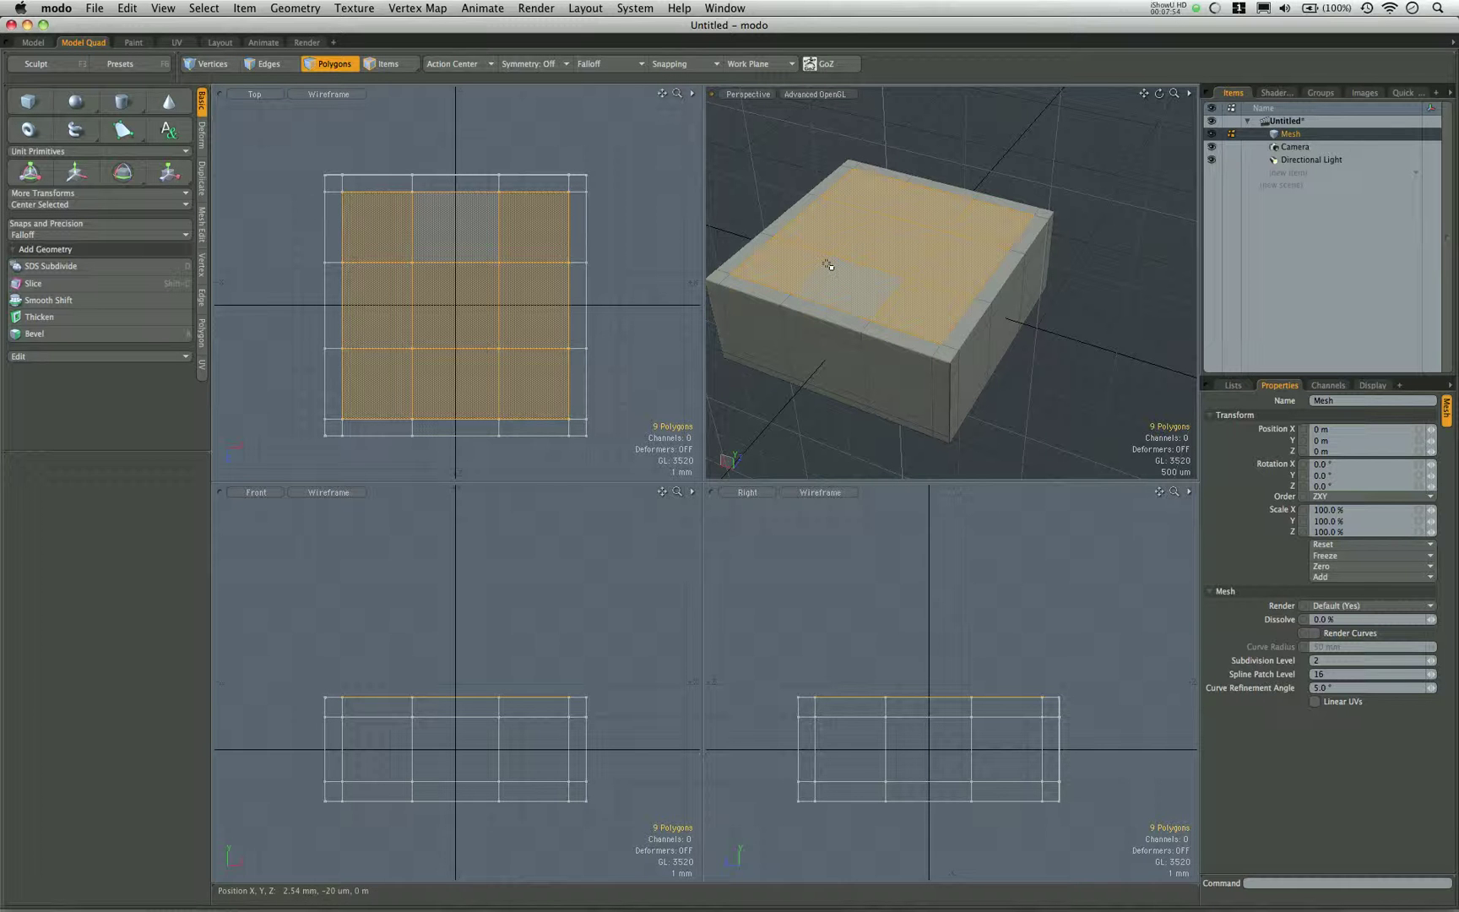
Delete the nine selected polygons from the box's top face and unhide the cylinder.
{"action": "key", "text": "x"}
{"action": "key", "text": "u"}
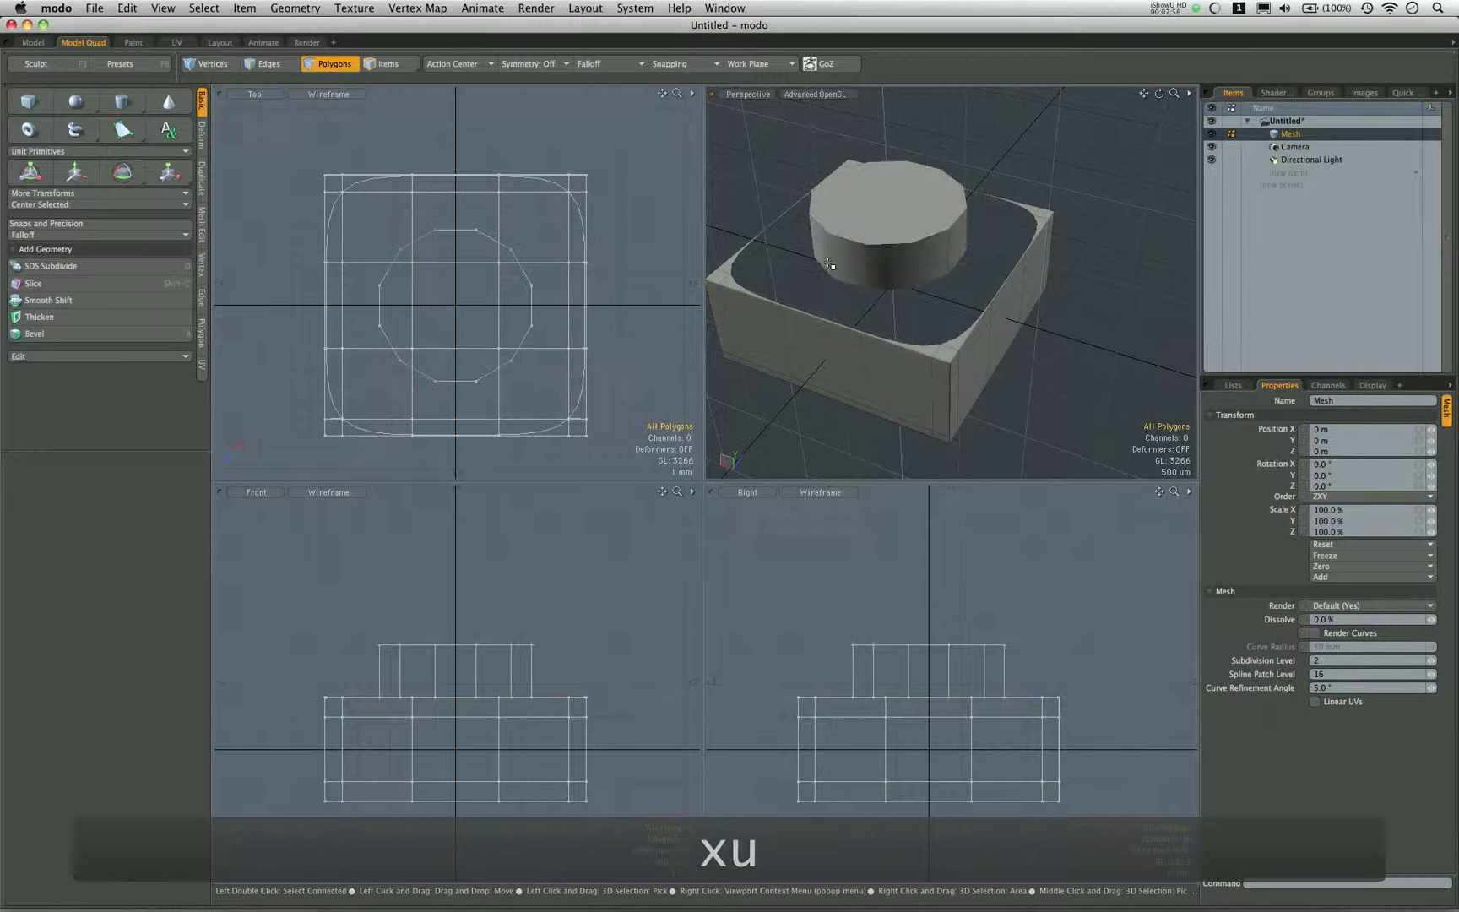
Convert the whole cylinder to a subdivision surface.
{"action": "left_click_drag", "start_coordinate": [883, 262], "coordinate": [919, 258], "text": "alt"}
{"action": "double_click", "coordinate": [910, 234]}
{"action": "key", "text": "Tab"}
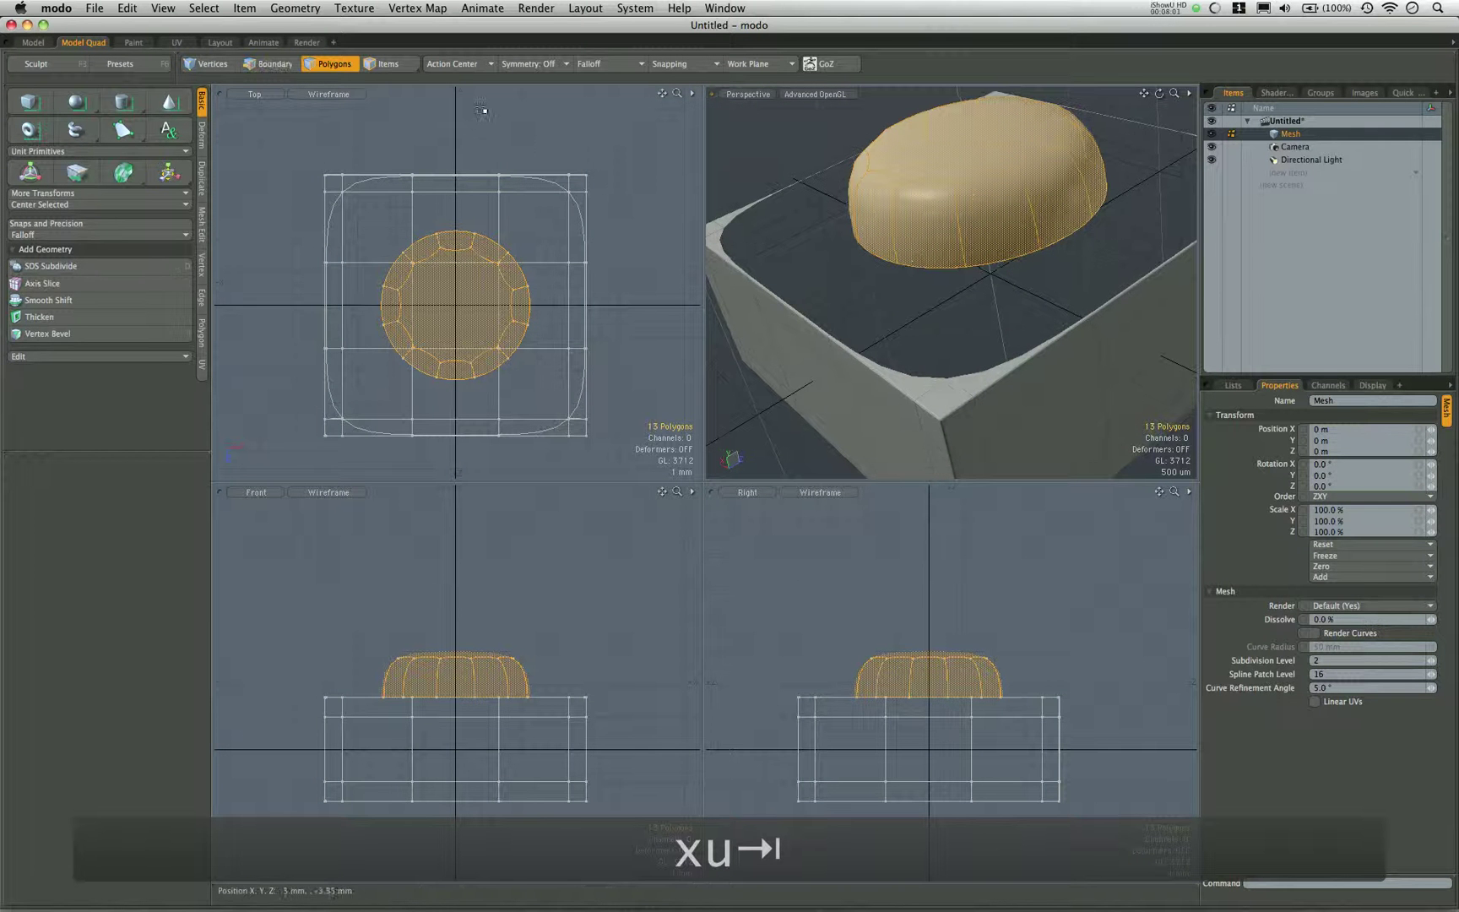
Select the boundary edges of the cylinder's open bottom and add the edge loop around the box's top opening.
{"action": "left_click", "coordinate": [270, 70], "text": "shift"}
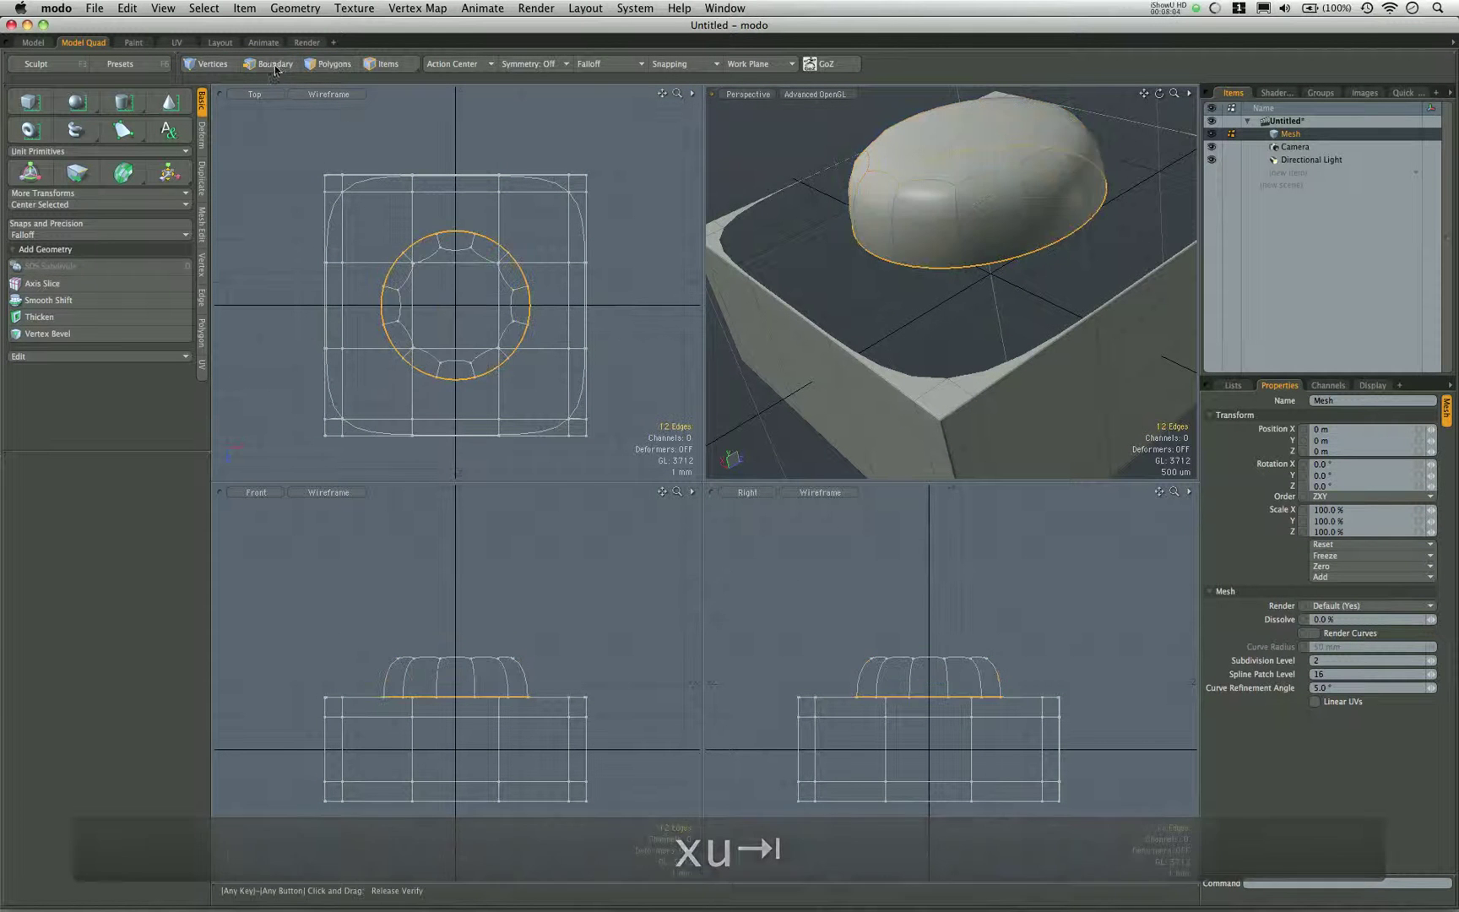
{"action": "left_click_drag", "start_coordinate": [812, 228], "coordinate": [926, 390], "text": "alt"}
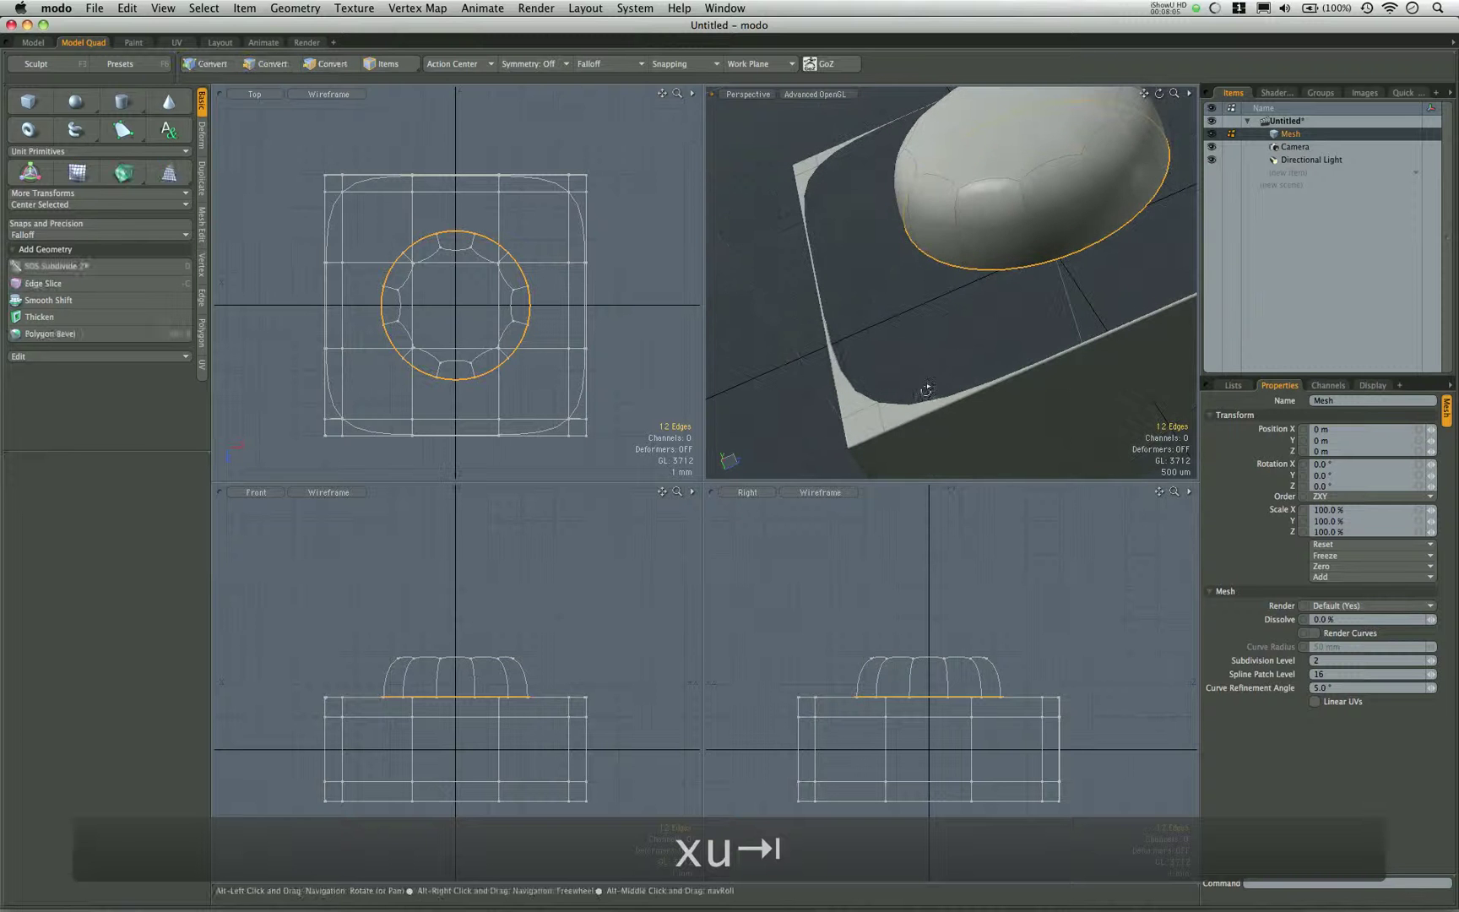
{"action": "double_click", "coordinate": [856, 394], "text": "shift"}
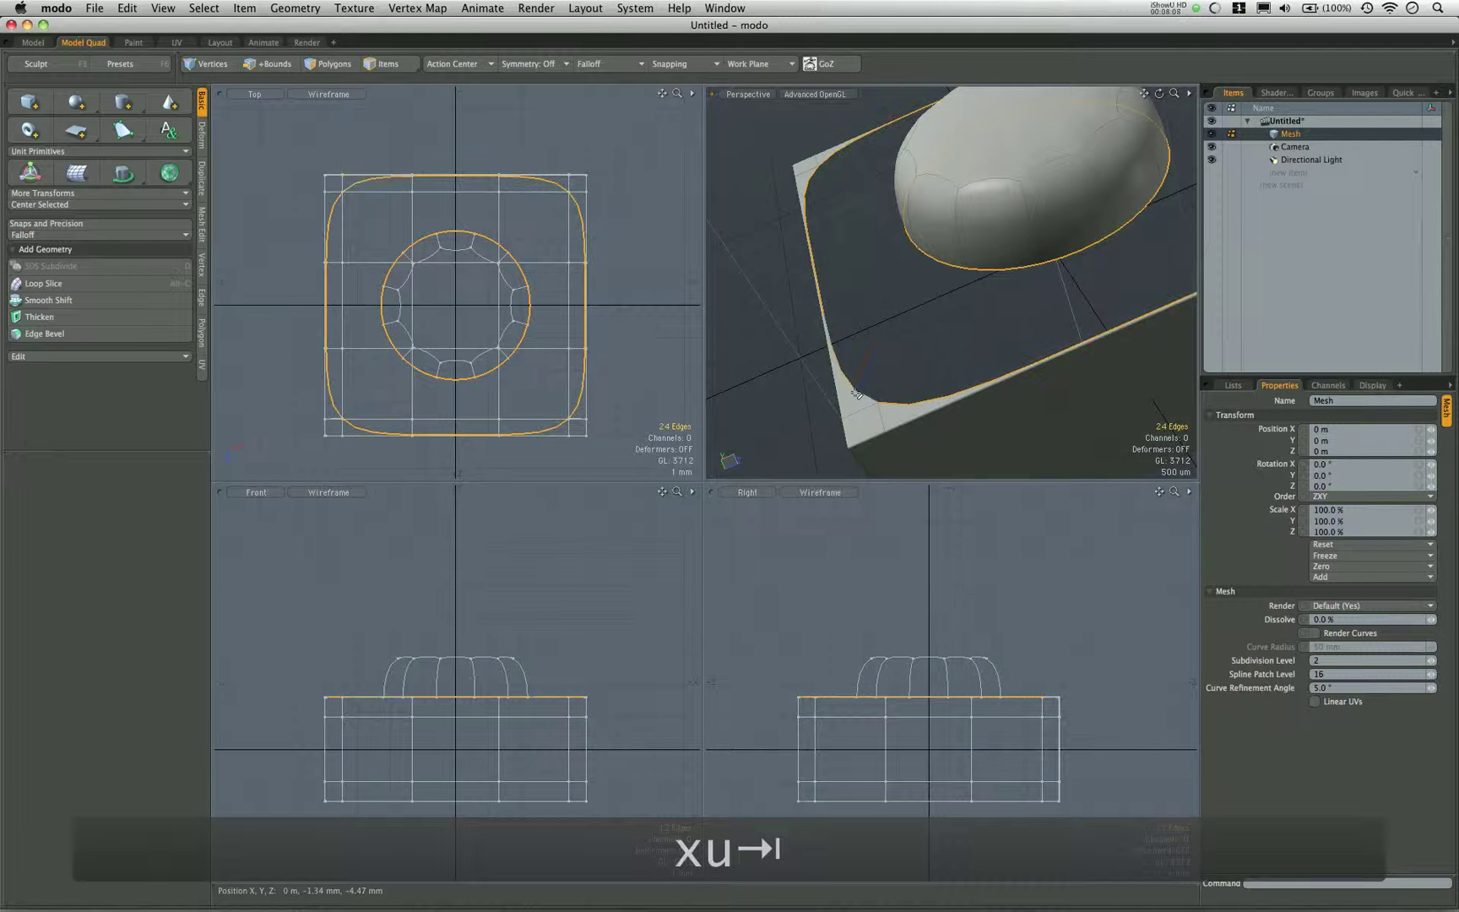
{"action": "left_click_drag", "start_coordinate": [873, 329], "coordinate": [1132, 326], "text": "alt"}
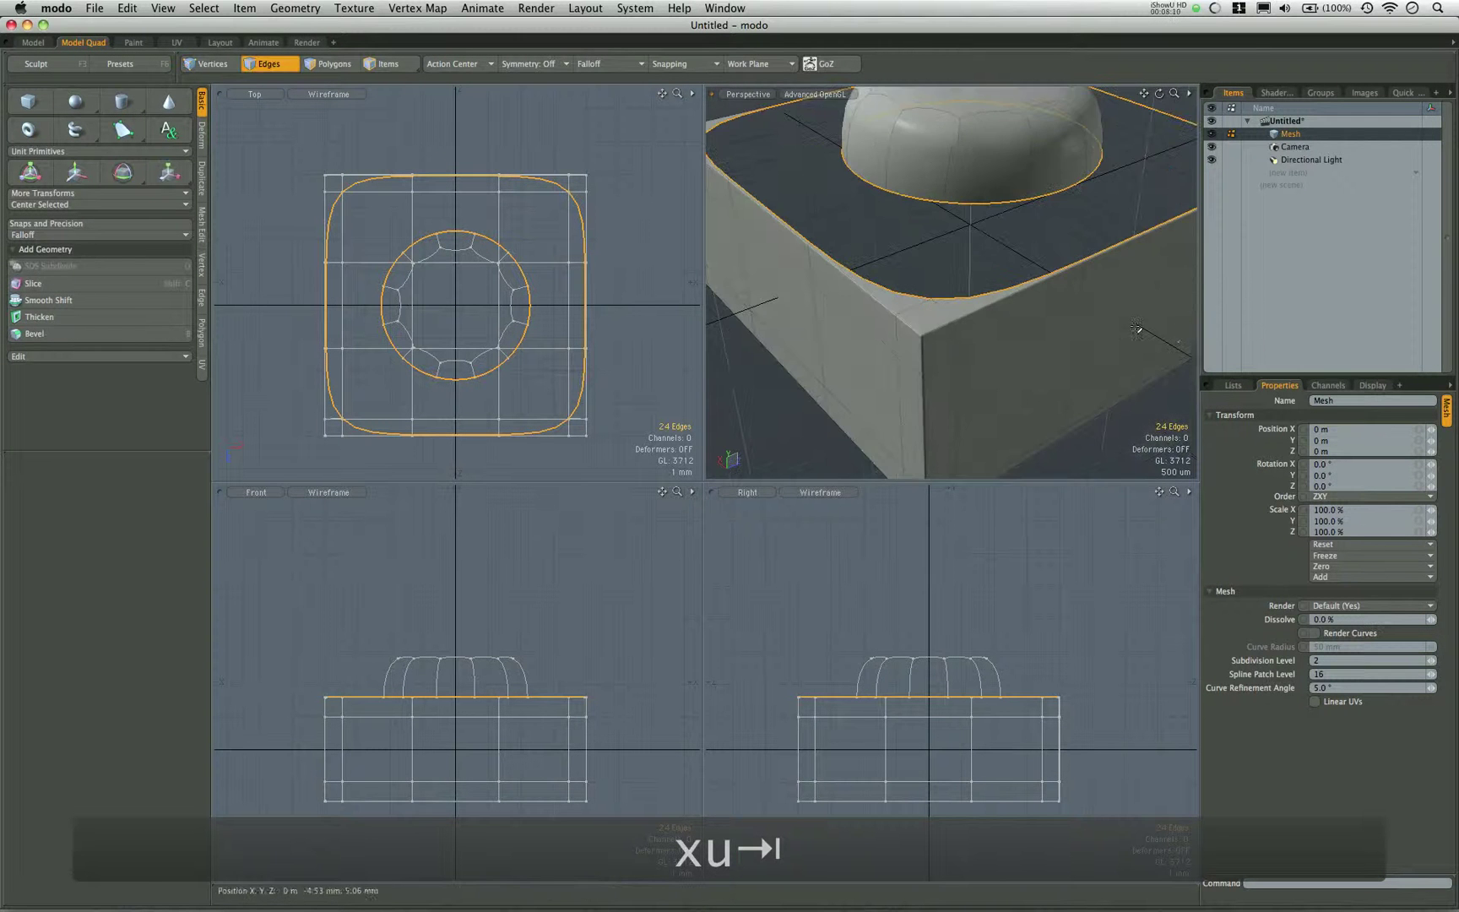
Show the mesh statistics, and undo and redo the selection of the edge loop around the box's top opening.
{"action": "left_click", "coordinate": [1232, 385]}
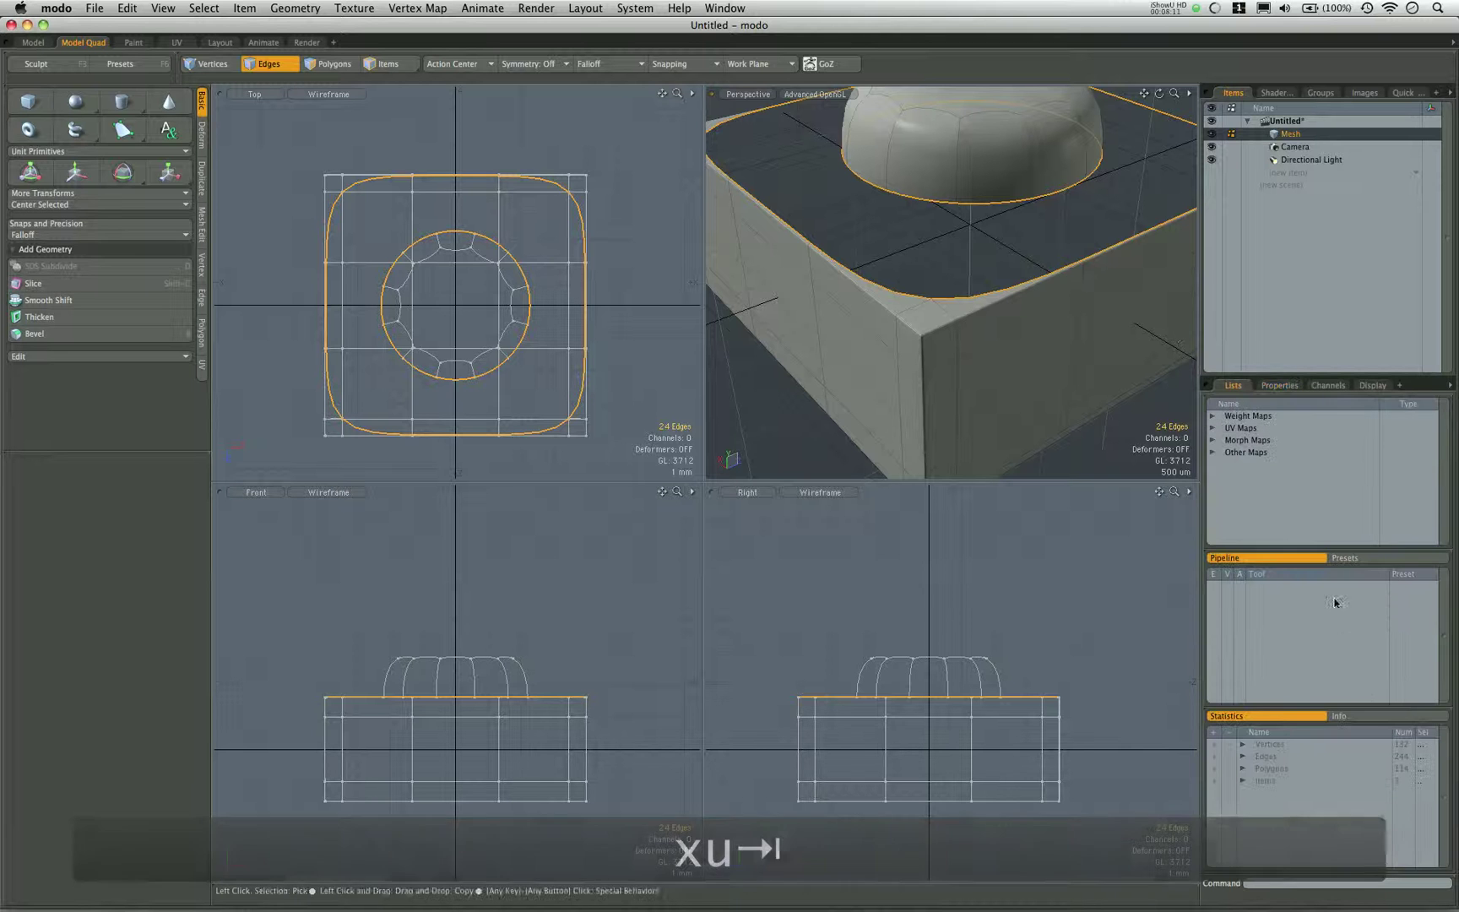
{"action": "left_click_drag", "start_coordinate": [962, 278], "coordinate": [954, 224], "text": "alt"}
{"action": "key", "text": "super+z"}
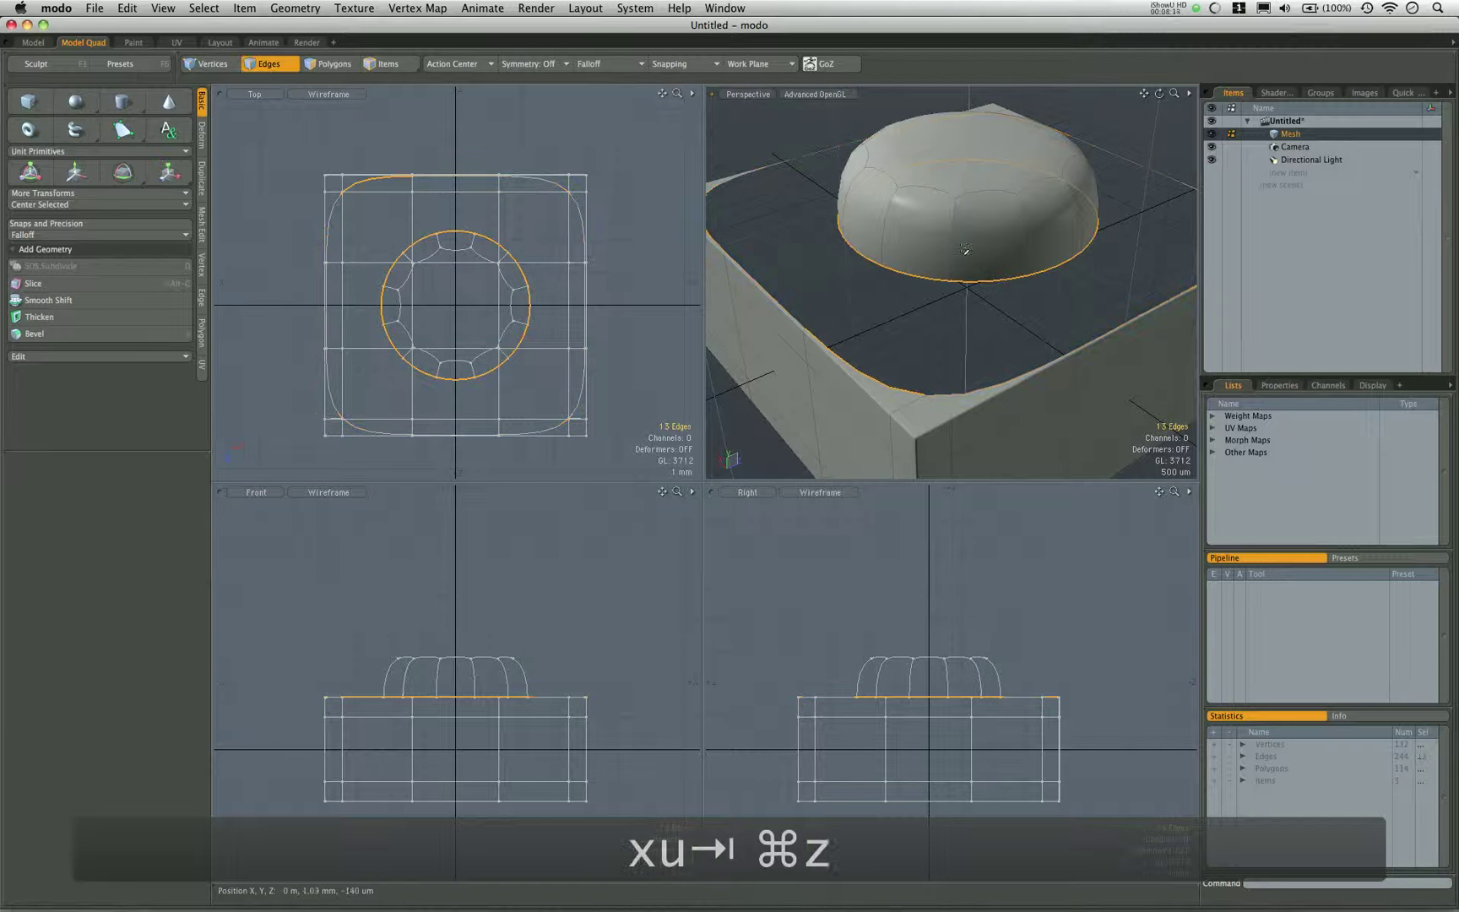
{"action": "key", "text": "super+z"}
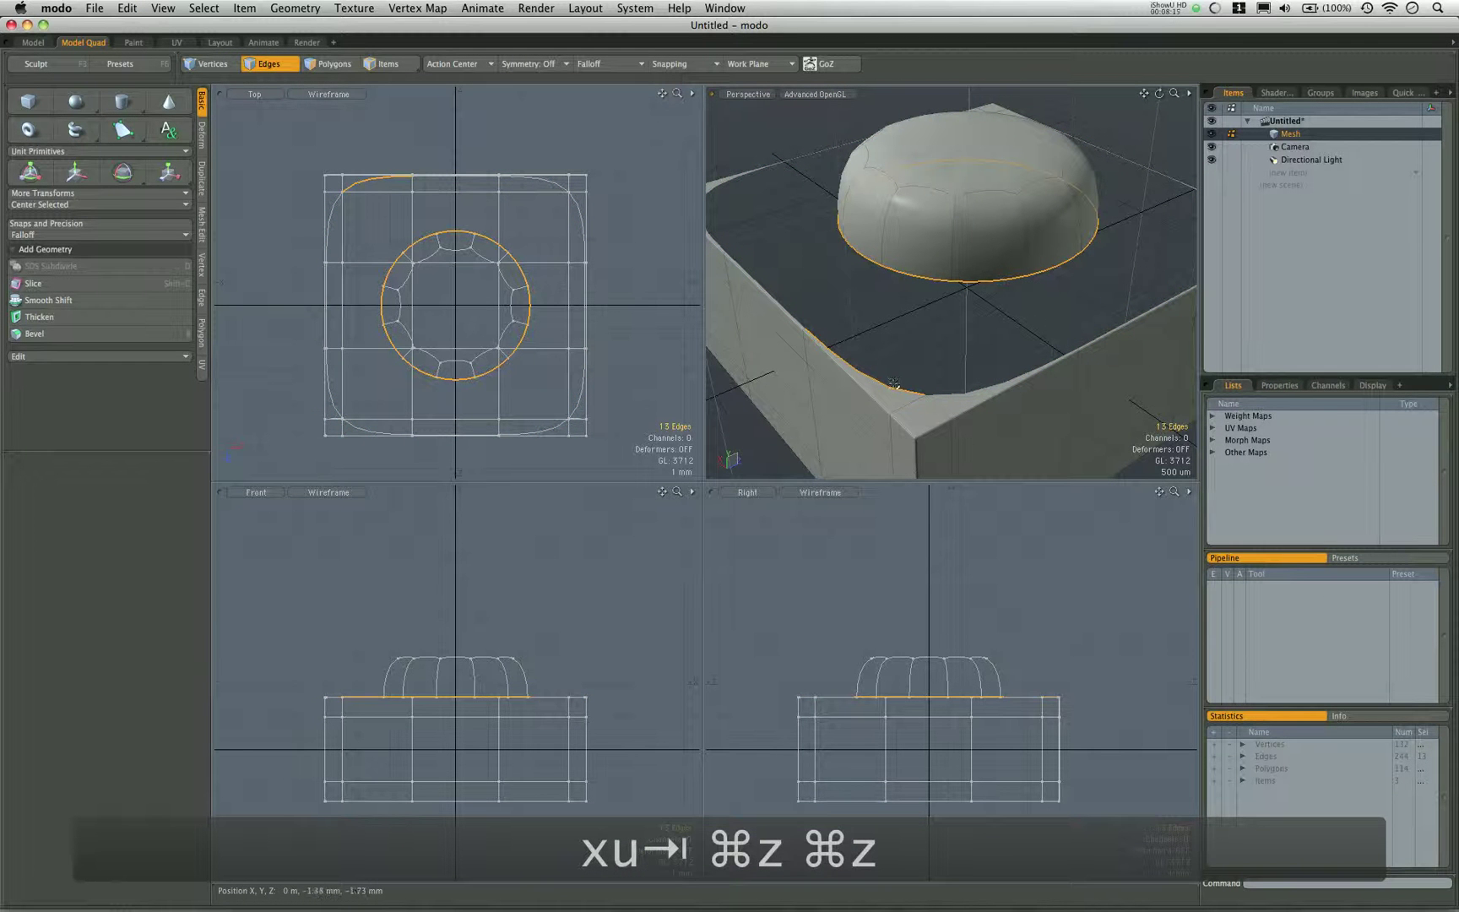
{"action": "left_click", "coordinate": [893, 384], "text": "ctrl"}
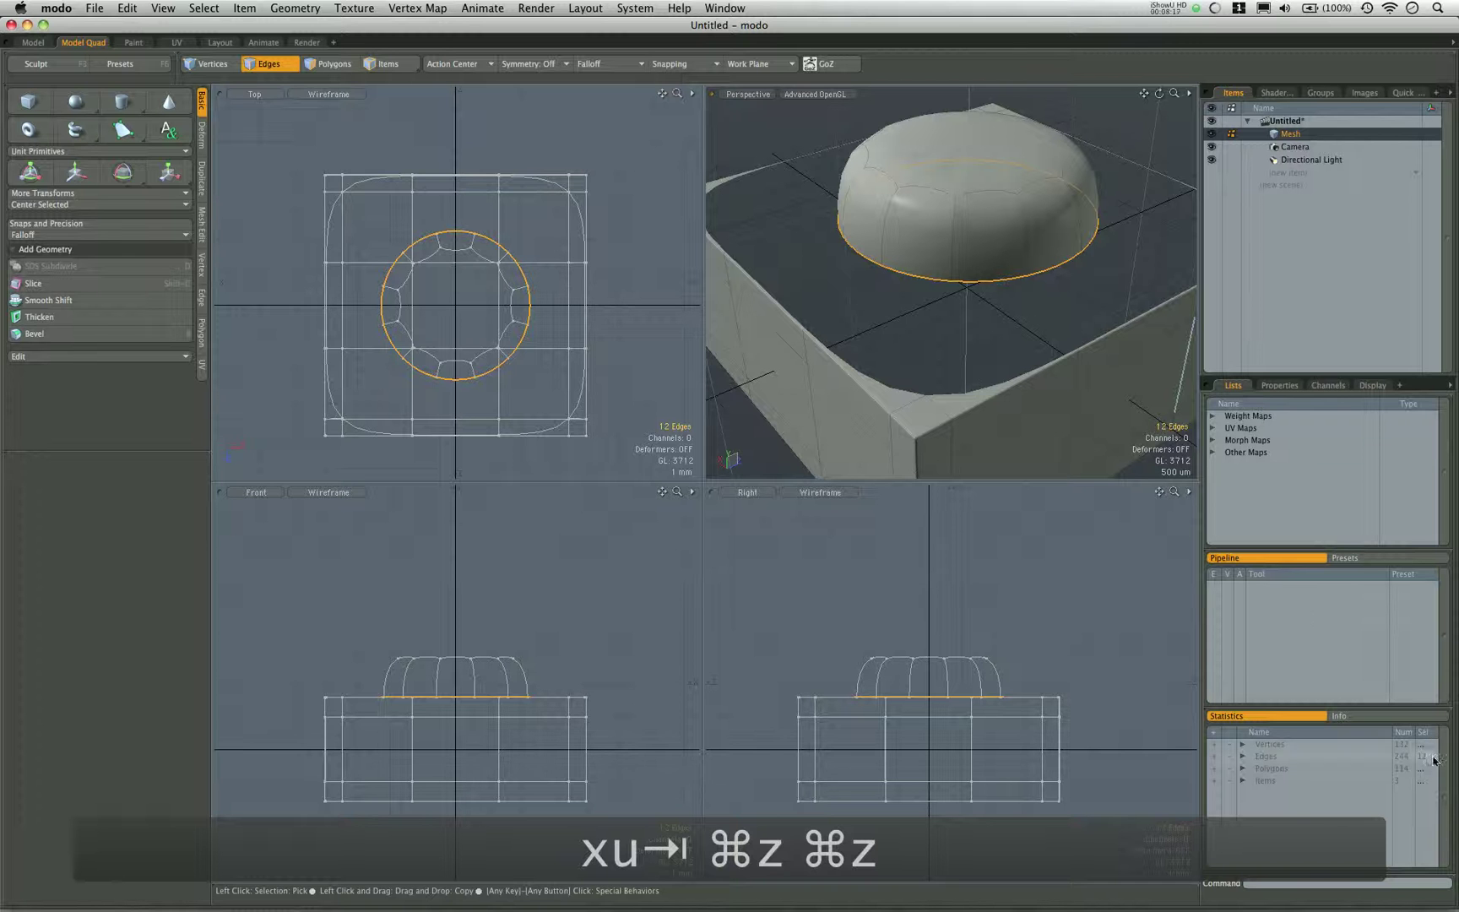
{"action": "key", "text": "alt"}
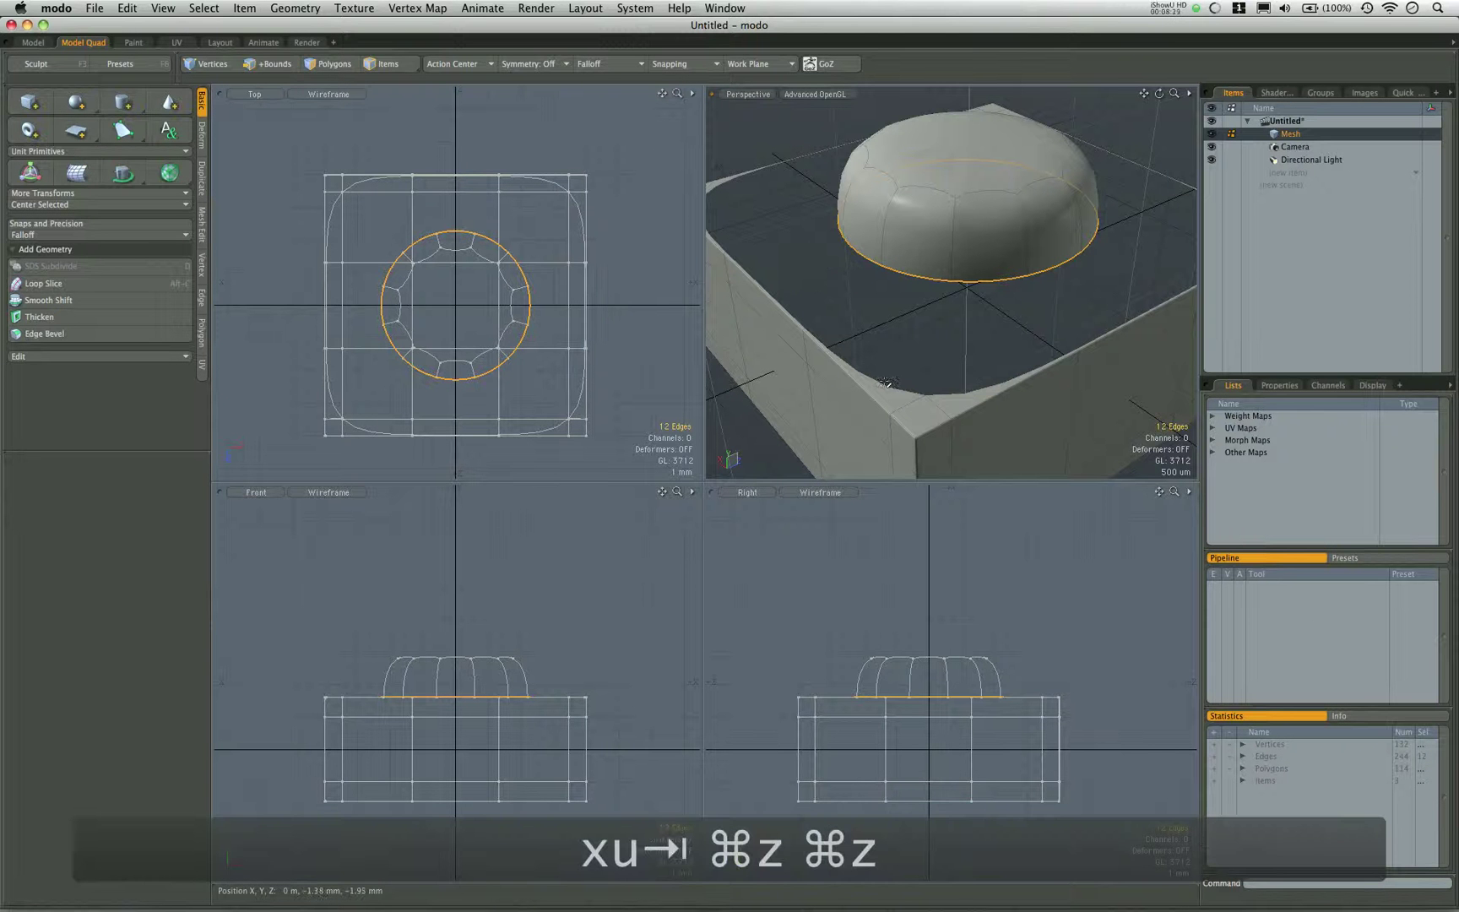
{"action": "double_click", "coordinate": [920, 385], "text": "shift"}
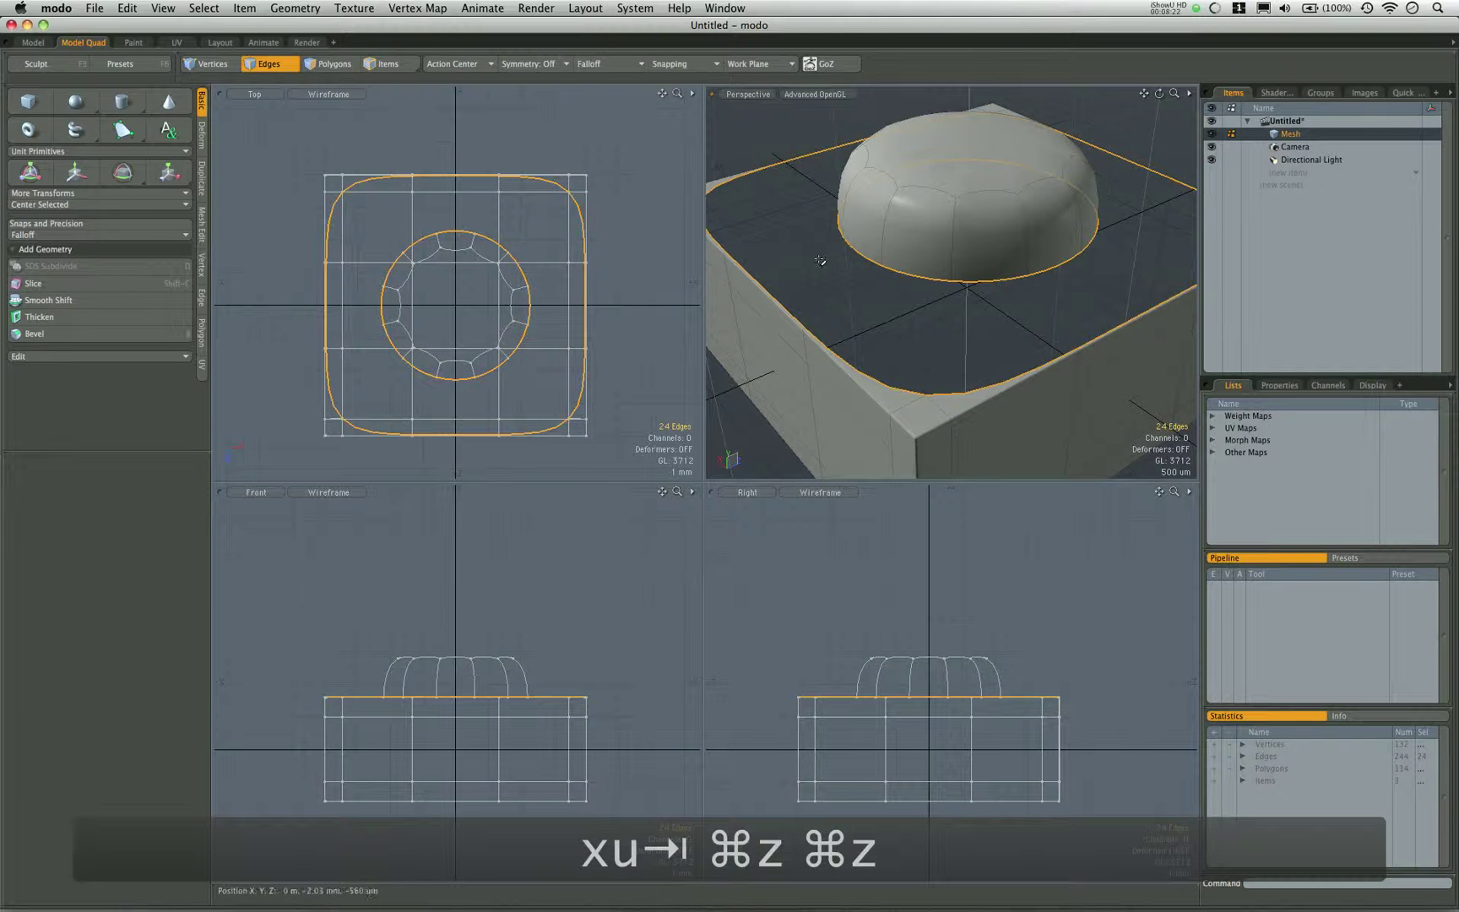
{"action": "left_click_drag", "start_coordinate": [857, 176], "coordinate": [905, 245], "text": "alt"}
{"action": "scroll", "coordinate": [885, 221], "scroll_direction": "down", "scroll_amount": 3}
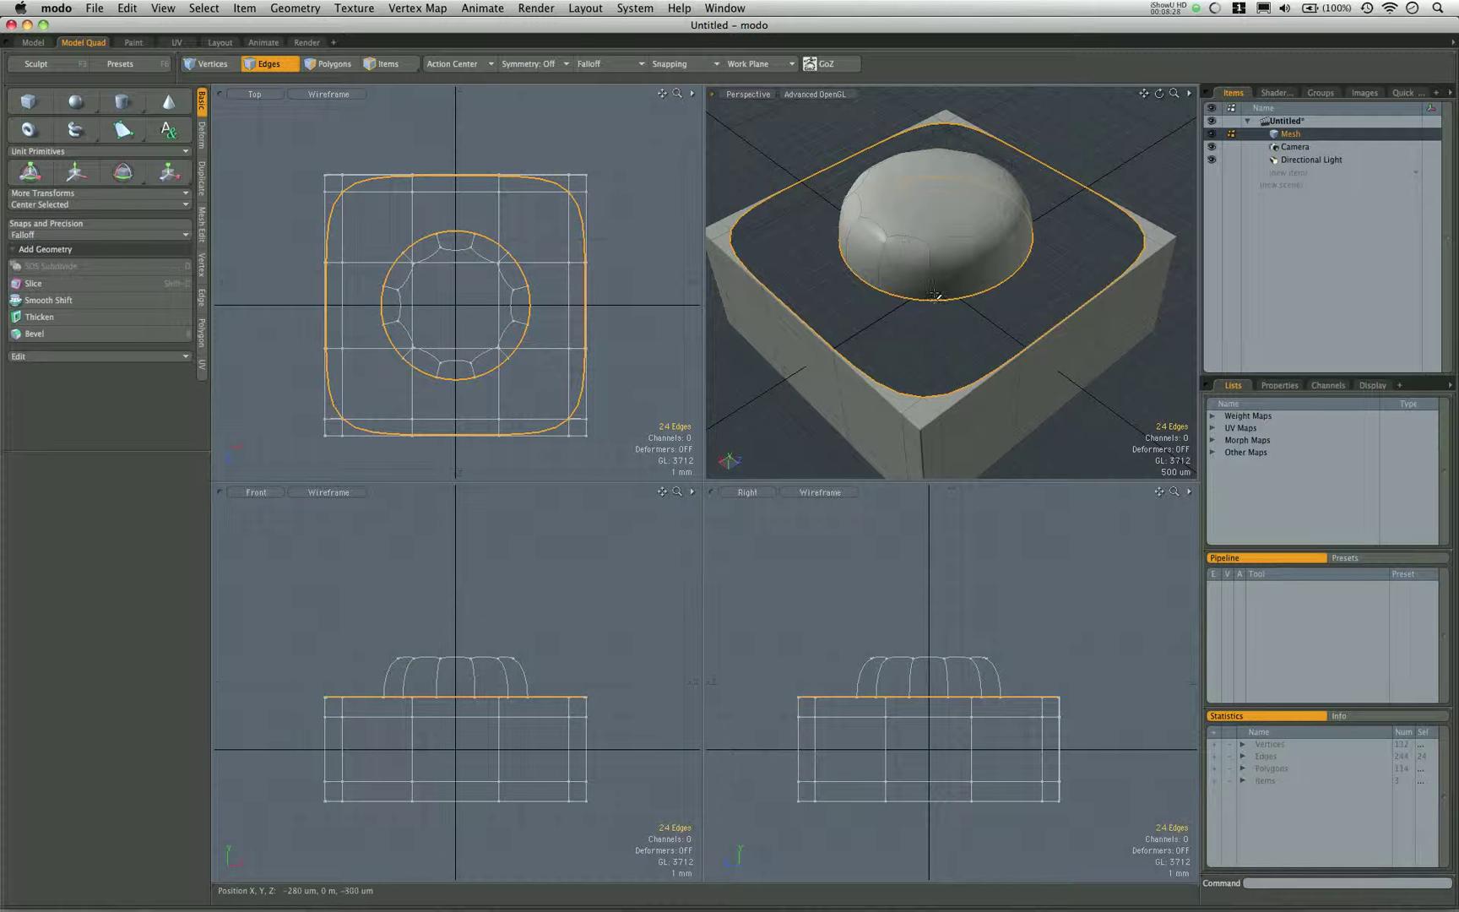
{"action": "left_click_drag", "start_coordinate": [915, 317], "coordinate": [856, 171], "text": "alt"}
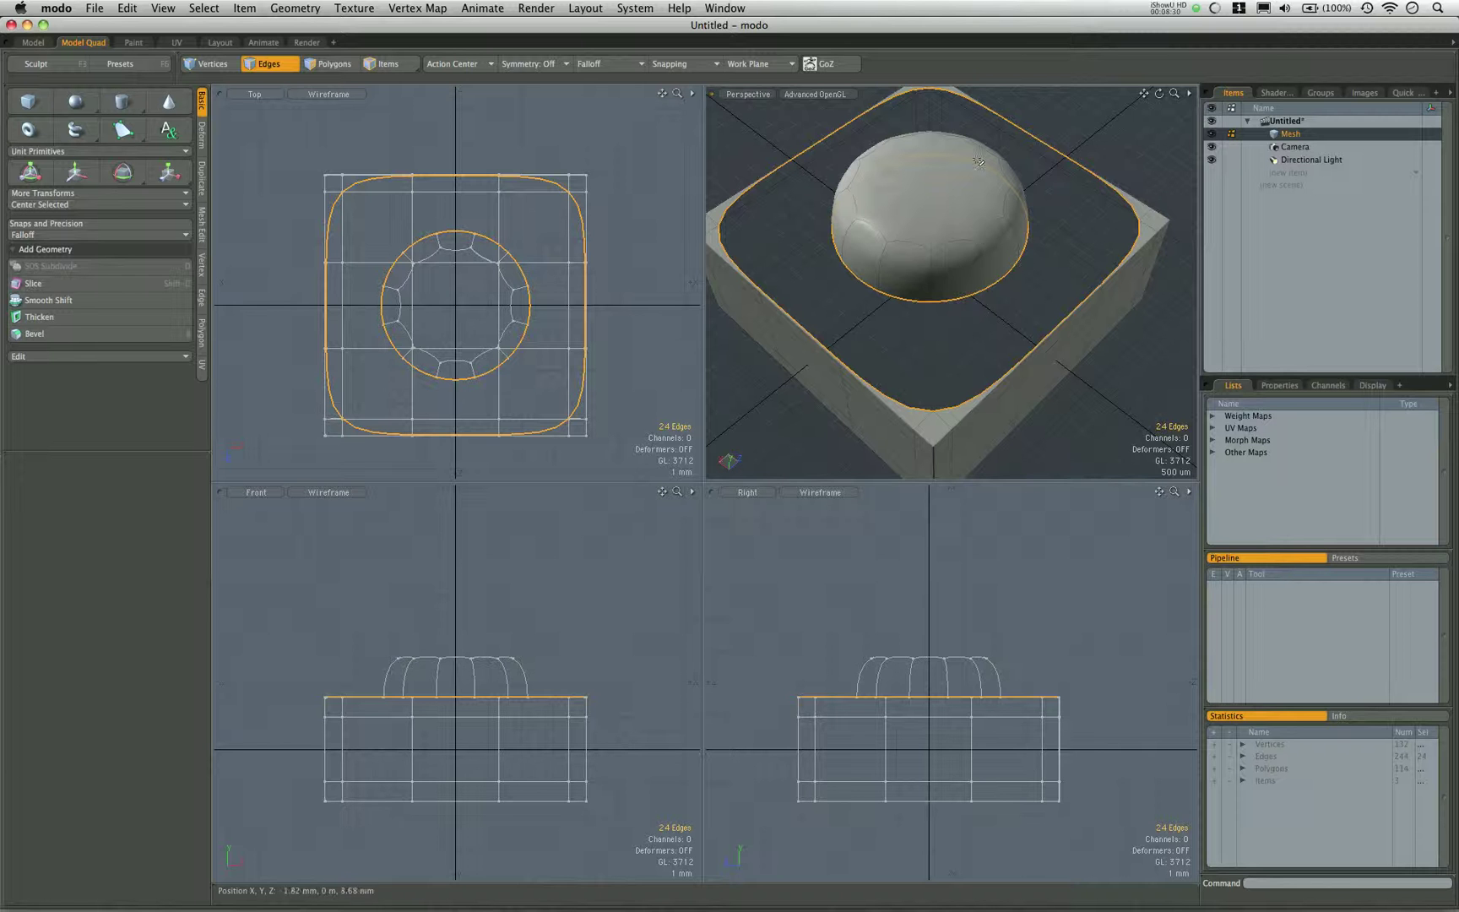
{"action": "left_click_drag", "start_coordinate": [922, 309], "coordinate": [924, 267], "text": "alt"}
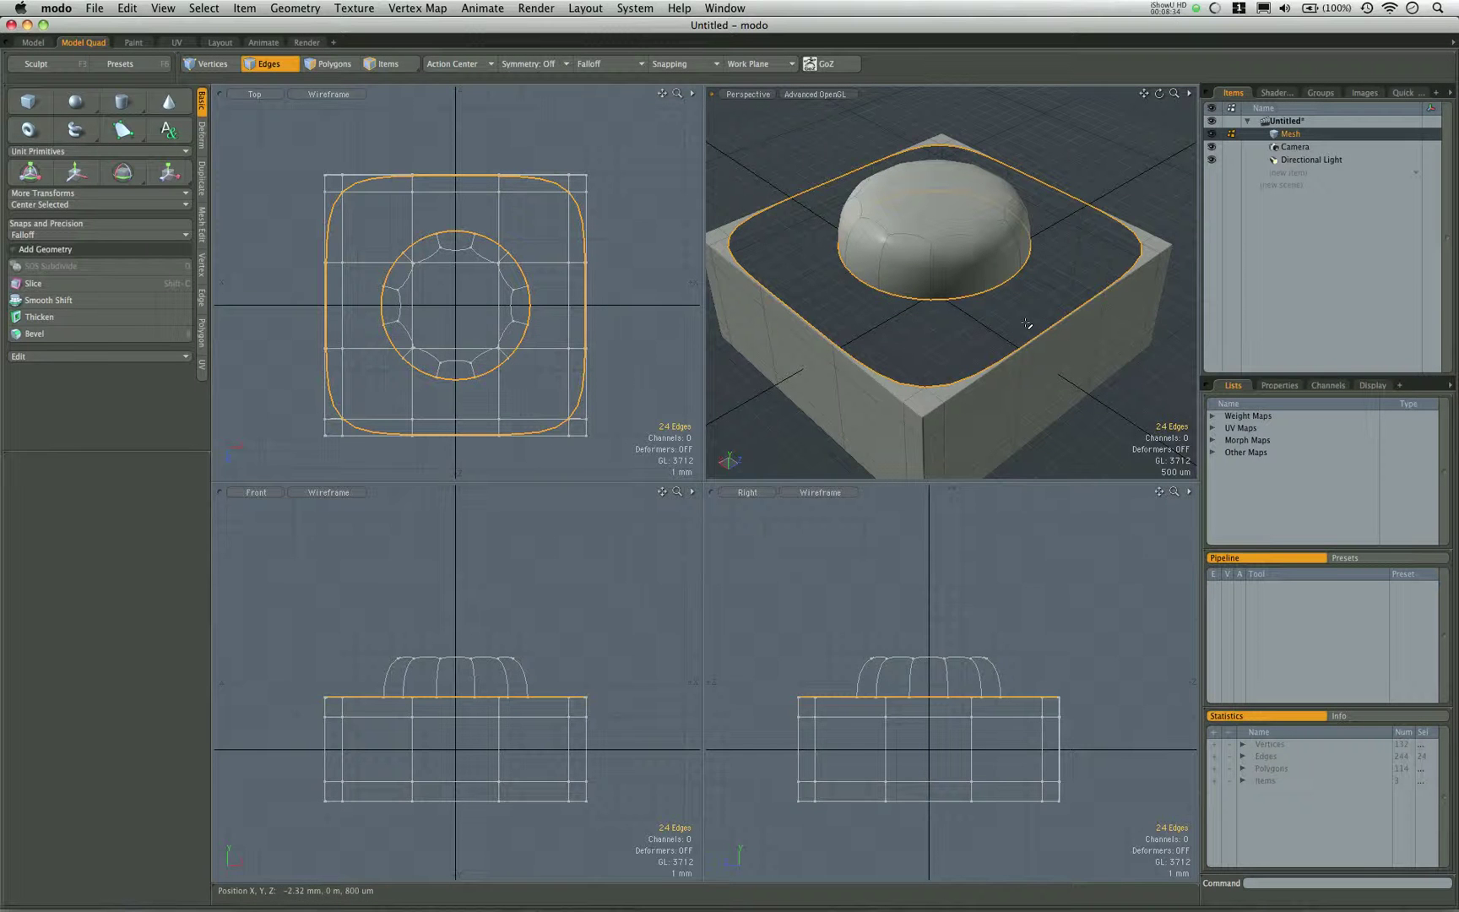
{"action": "left_click_drag", "start_coordinate": [1024, 321], "coordinate": [884, 250], "text": "alt"}
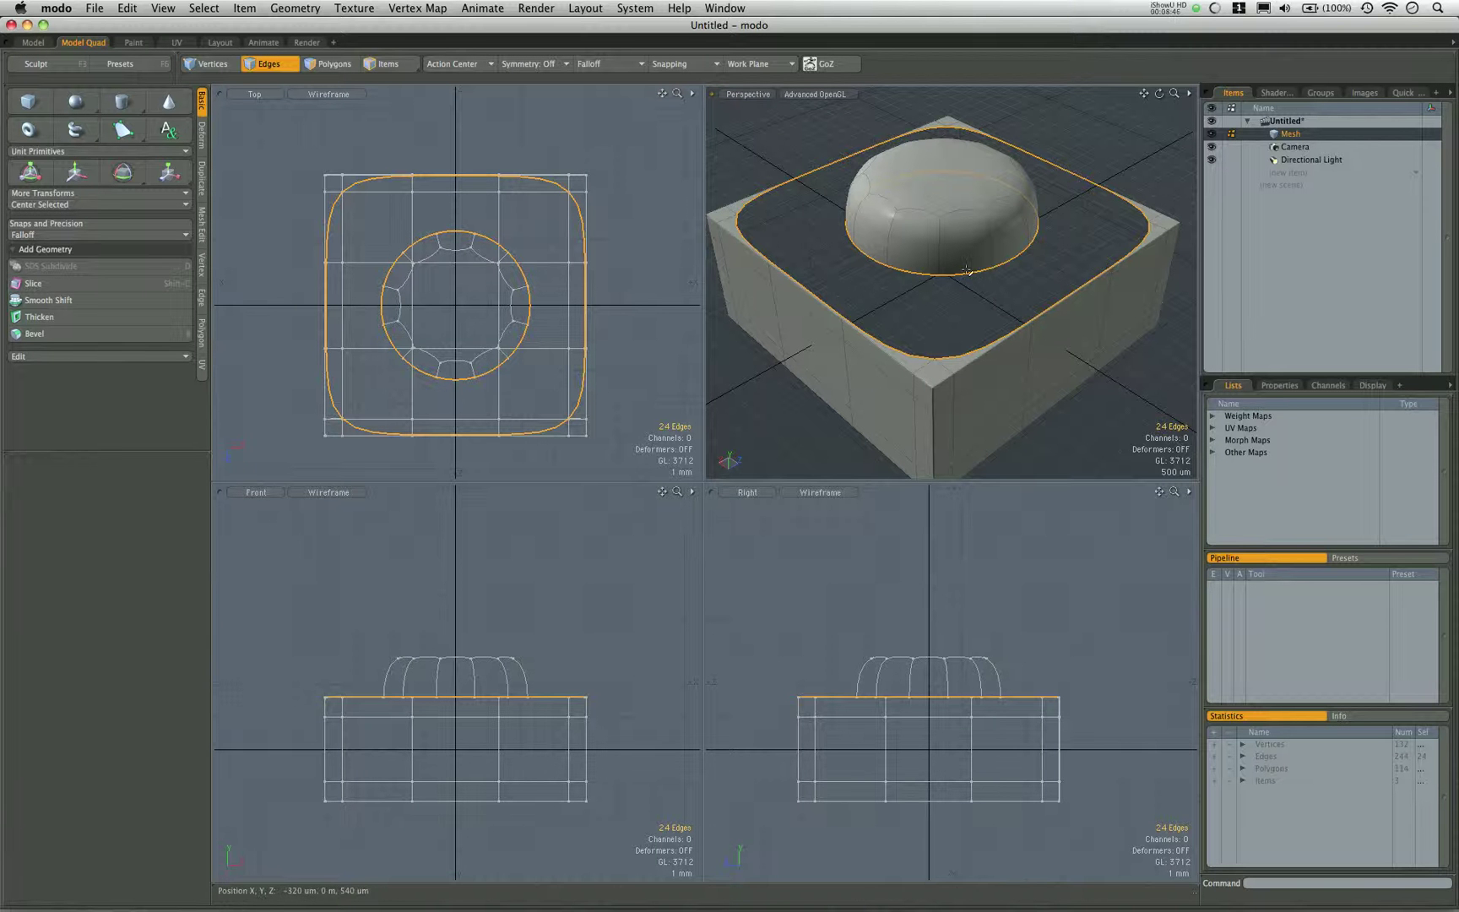
{"action": "left_click_drag", "start_coordinate": [956, 228], "coordinate": [712, 250], "text": "alt"}
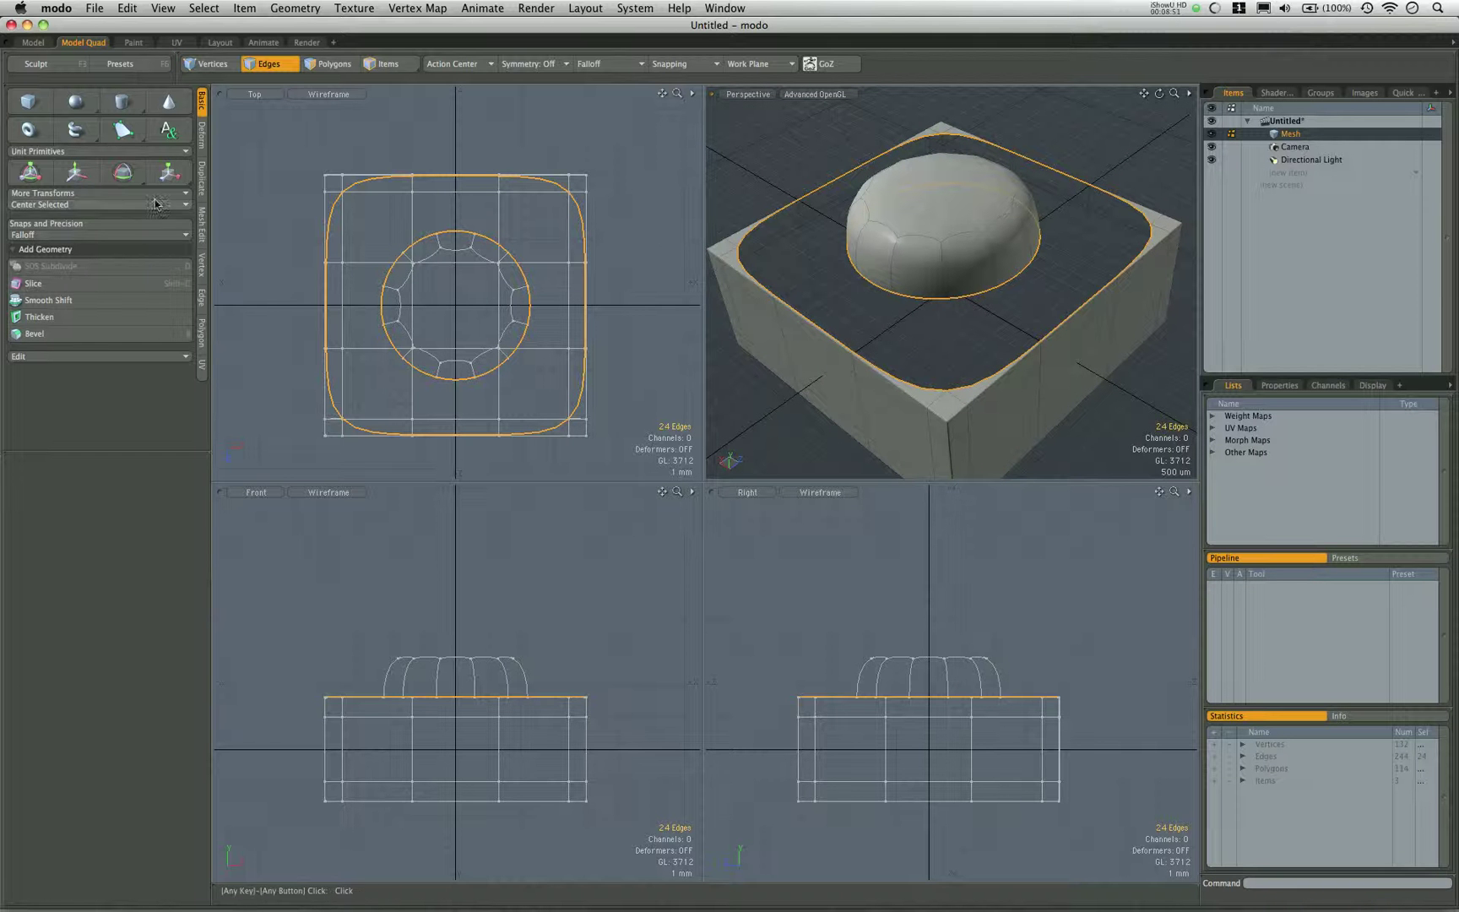
Bridge the cylinder's bottom boundary edges to the edge loop of the box's top opening with 0 segments.
{"action": "left_click", "coordinate": [201, 297]}
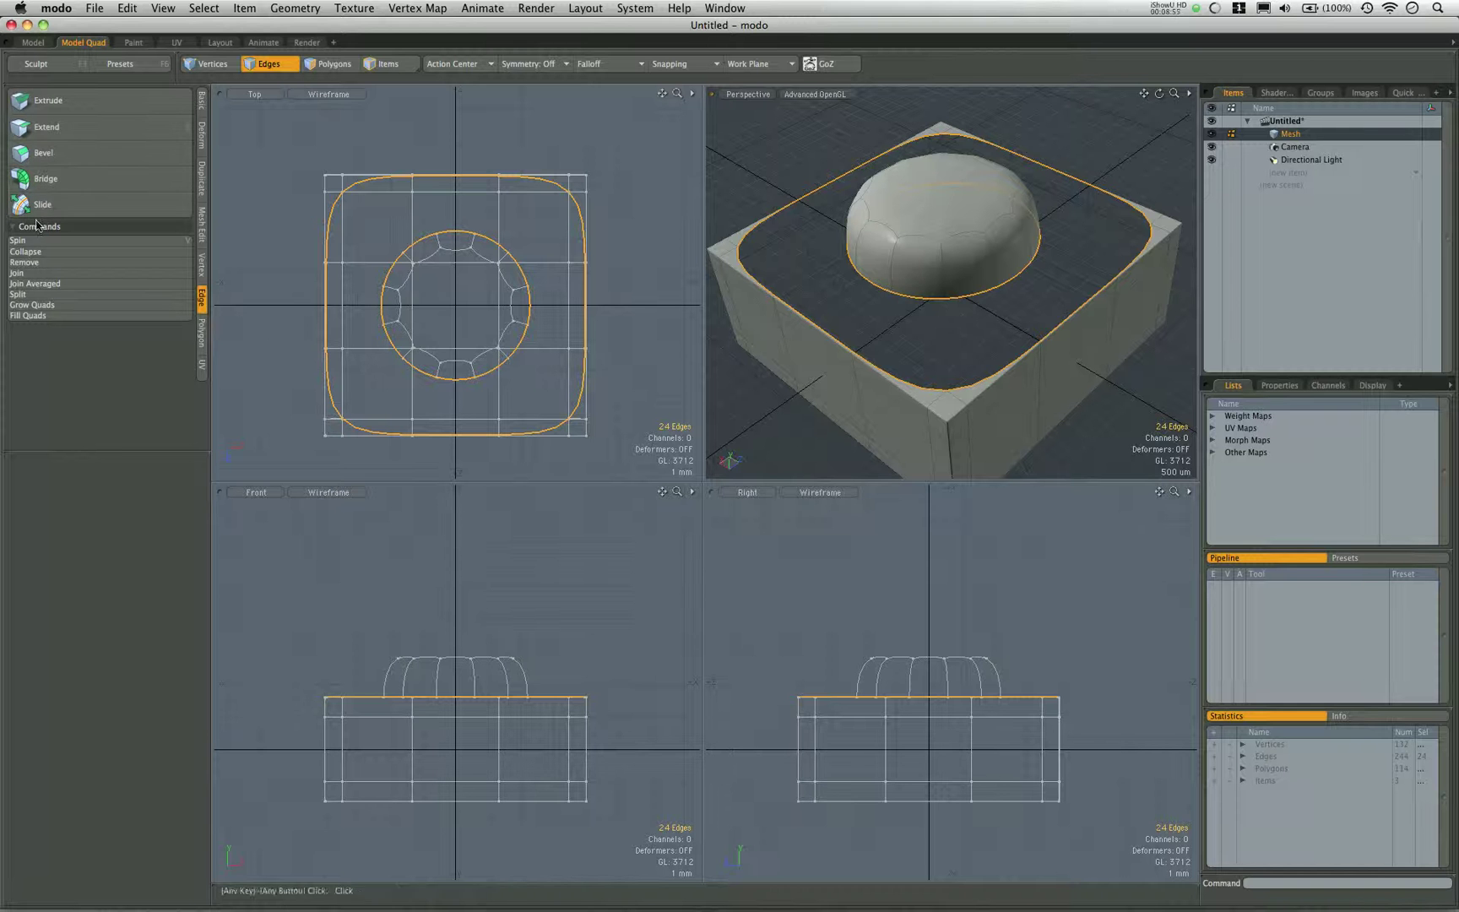
{"action": "left_click", "coordinate": [43, 179]}
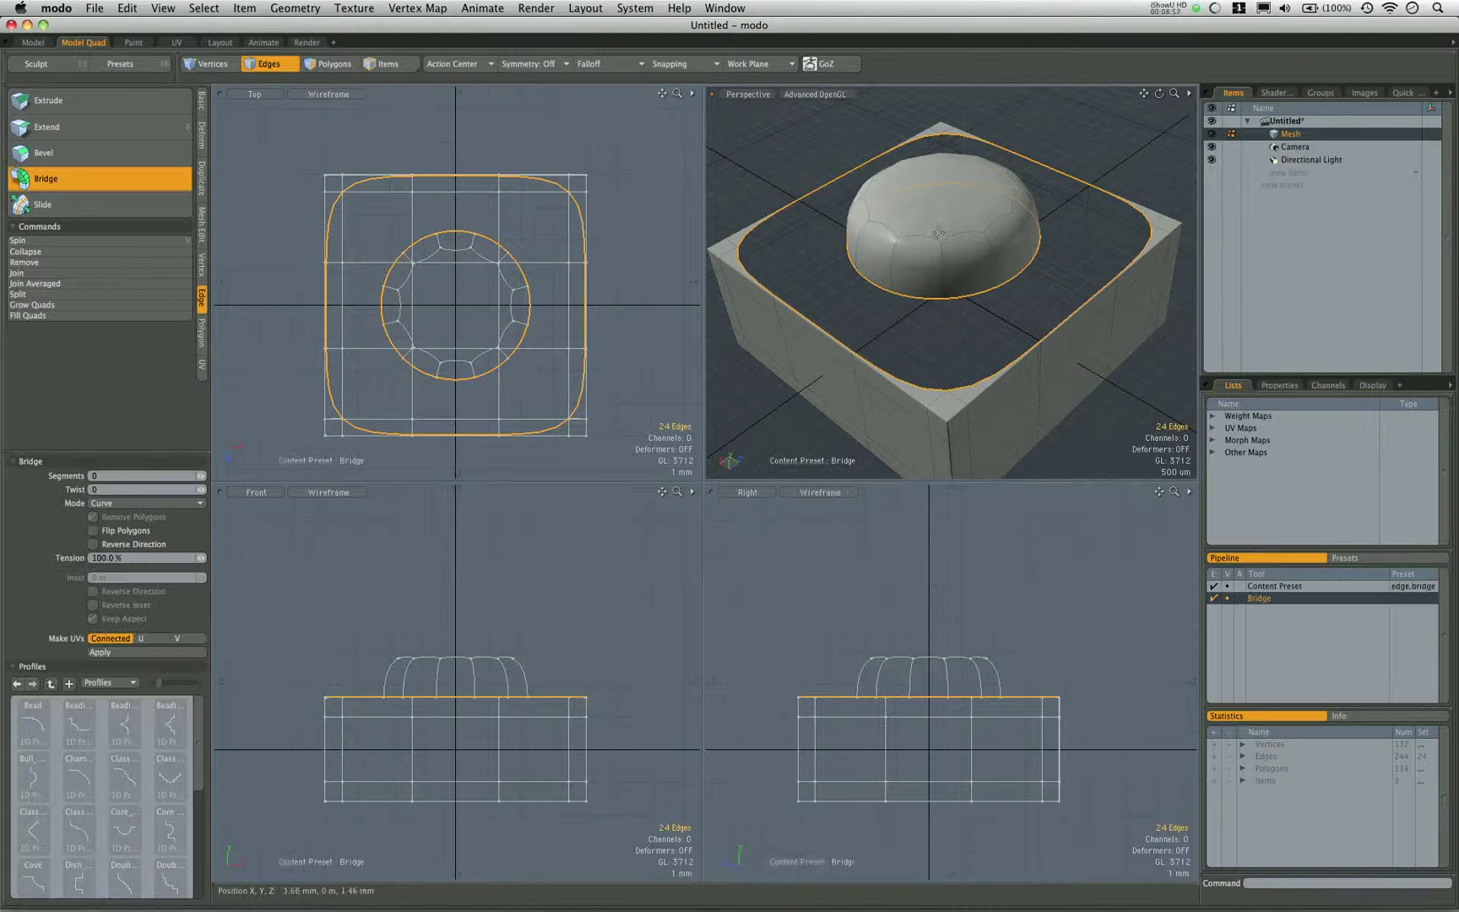
{"action": "left_click", "coordinate": [970, 254]}
{"action": "mouse_move", "coordinate": [970, 254]}
{"action": "left_mouse_down", "text": "alt"}
{"action": "mouse_move", "coordinate": [1017, 350]}
{"action": "mouse_move", "coordinate": [989, 273]}
{"action": "mouse_move", "coordinate": [929, 260]}
{"action": "mouse_move", "coordinate": [965, 243]}
{"action": "left_mouse_up", "text": "alt"}
{"action": "key", "text": "q"}
Loop Slice the stud's side wall with two symmetric cuts at 0.5 % to sharpen its upper and lower edges.
{"action": "key", "text": "3"}
{"action": "left_click", "coordinate": [940, 242]}
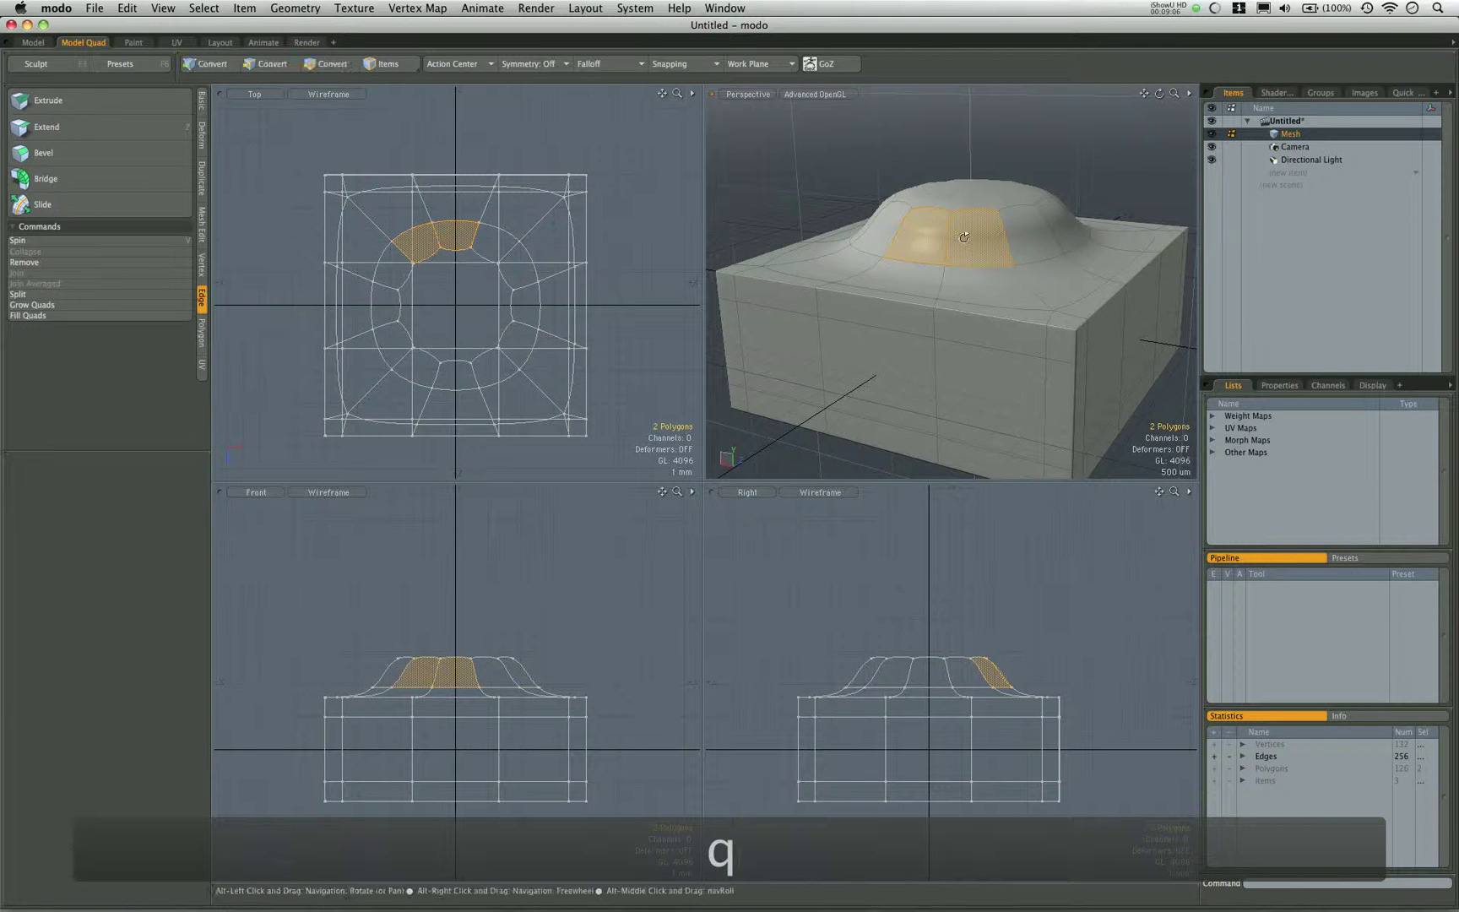
{"action": "key", "text": "alt+c"}
{"action": "left_click_drag", "start_coordinate": [845, 205], "coordinate": [781, 207]}
{"action": "left_click_drag", "start_coordinate": [922, 226], "coordinate": [828, 201], "text": "alt"}
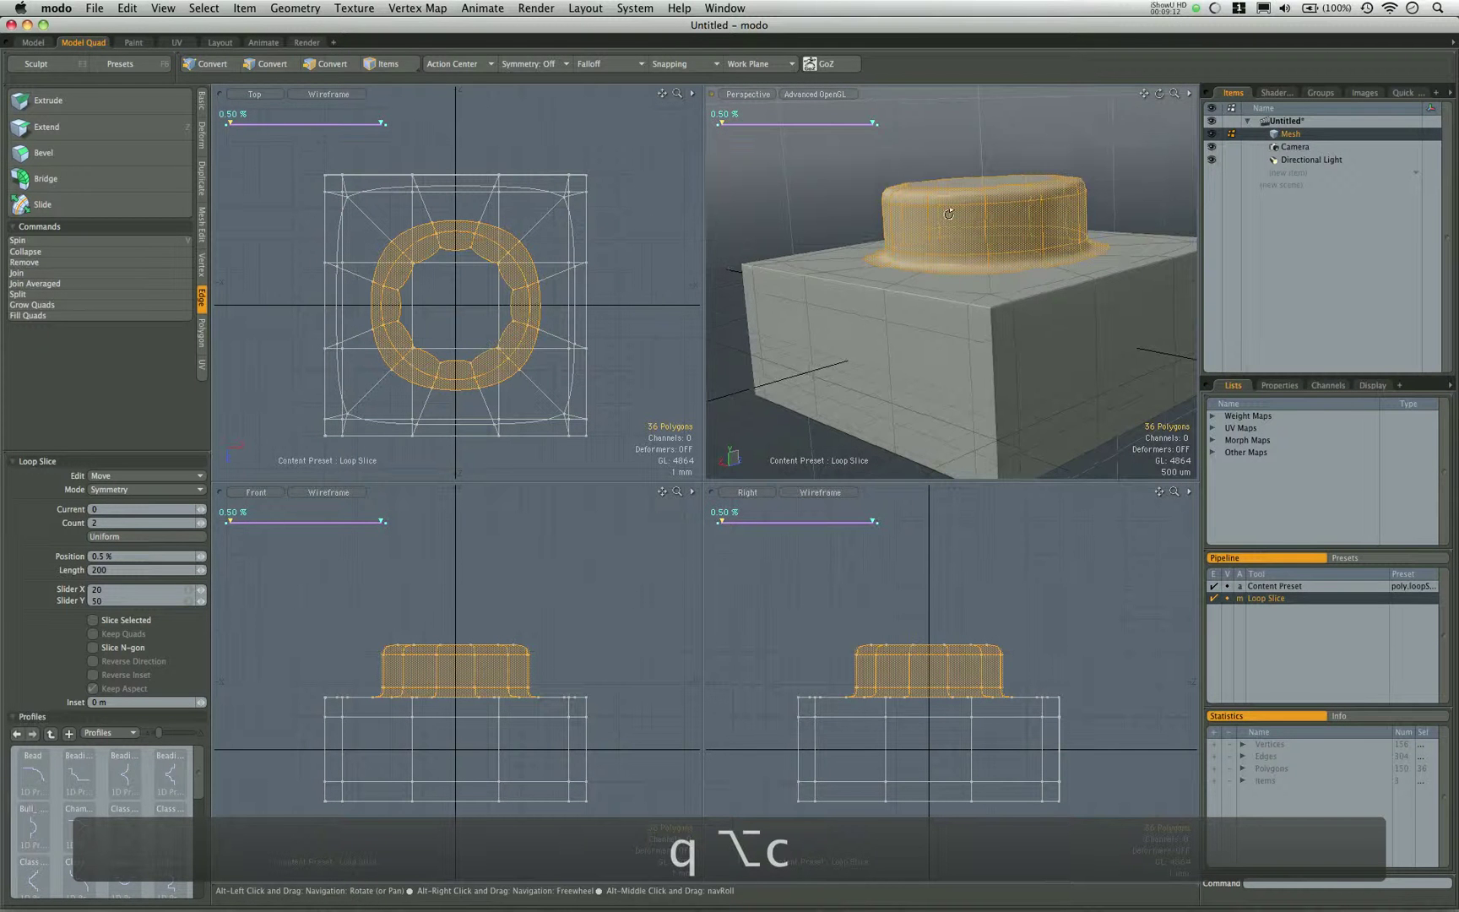
{"action": "key", "text": "q"}
Loop Slice the bridged polygon ring around the stud's base with two symmetric cuts at 0.5 %.
{"action": "mouse_move", "coordinate": [944, 217]}
{"action": "left_mouse_down", "text": "alt"}
{"action": "mouse_move", "coordinate": [927, 332]}
{"action": "mouse_move", "coordinate": [944, 228]}
{"action": "mouse_move", "coordinate": [844, 202]}
{"action": "mouse_move", "coordinate": [977, 241]}
{"action": "mouse_move", "coordinate": [937, 221]}
{"action": "left_mouse_up", "text": "alt"}
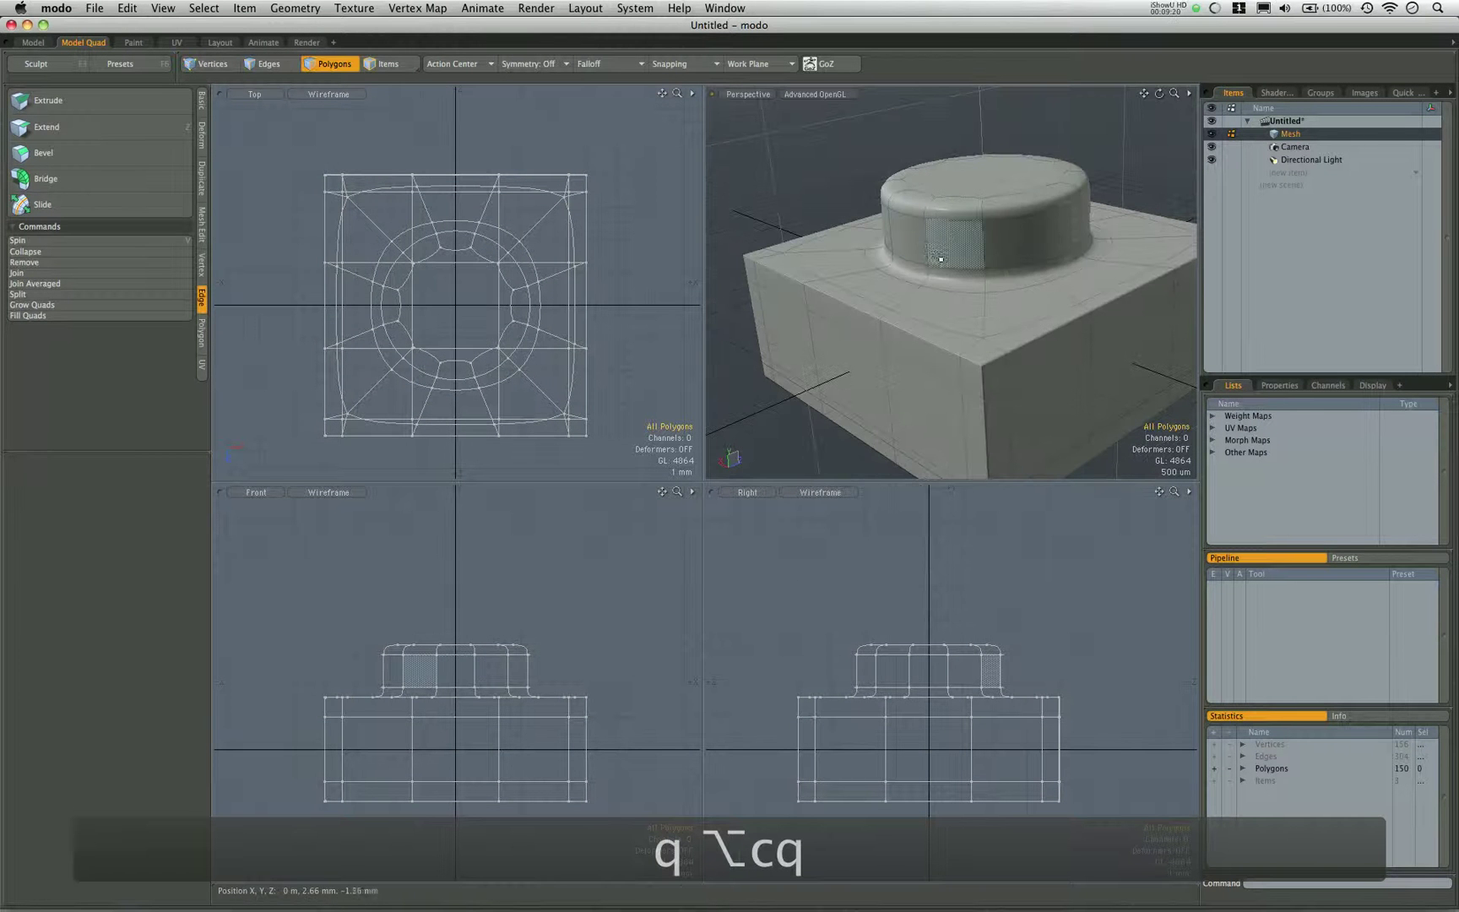
{"action": "left_click_drag", "start_coordinate": [949, 264], "coordinate": [1042, 314], "text": "alt"}
{"action": "key", "text": "alt+c"}
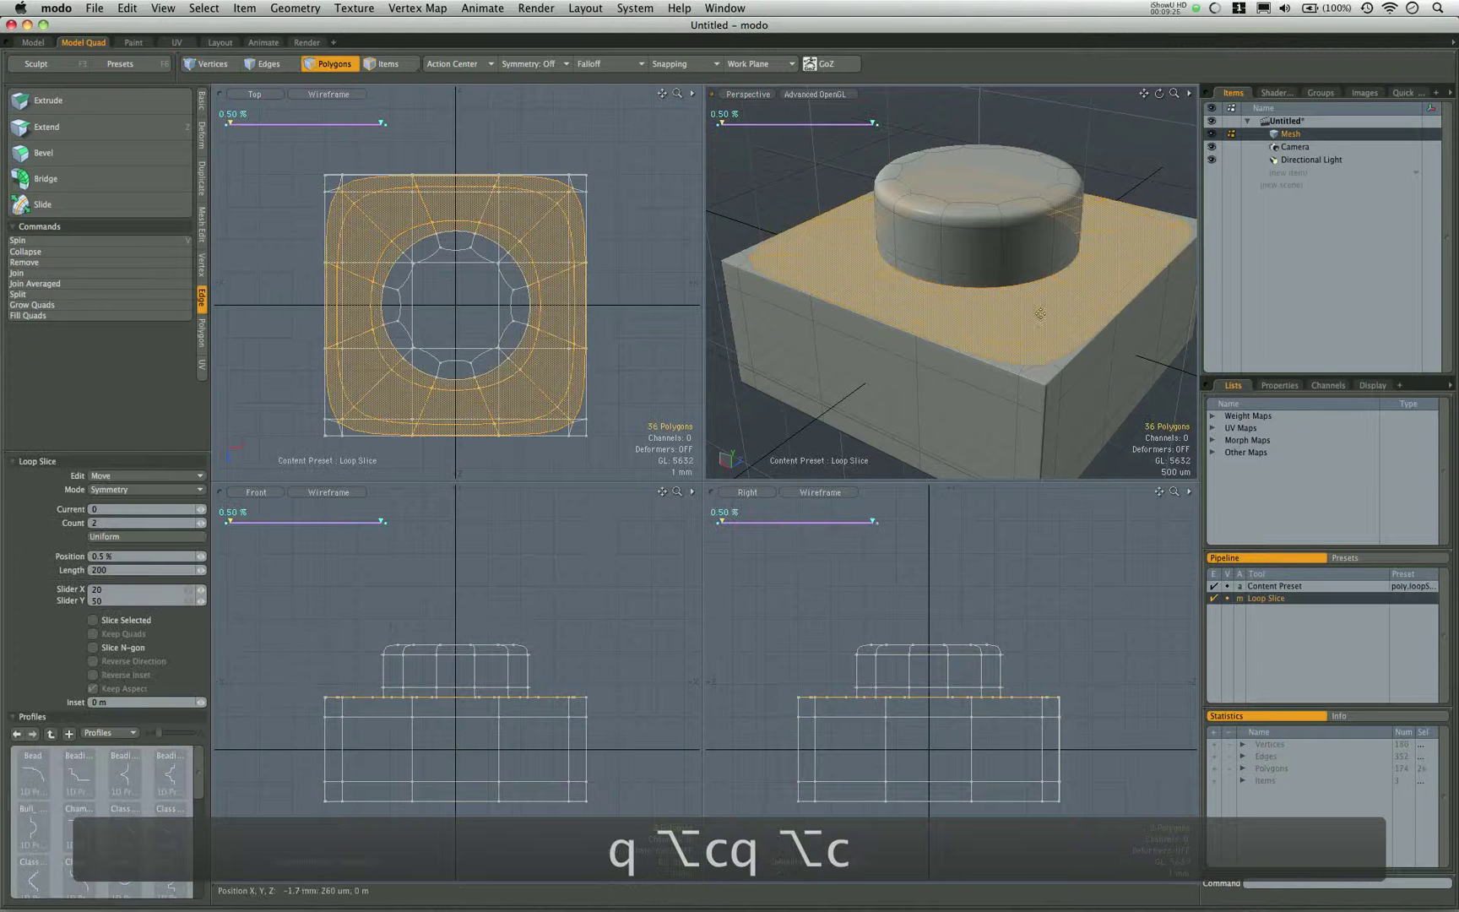
{"action": "key", "text": "q"}
Select the rounded edge loop near the outer rim of the box's top face and delete it.
{"action": "key", "text": "2"}
{"action": "double_click", "coordinate": [1048, 342]}
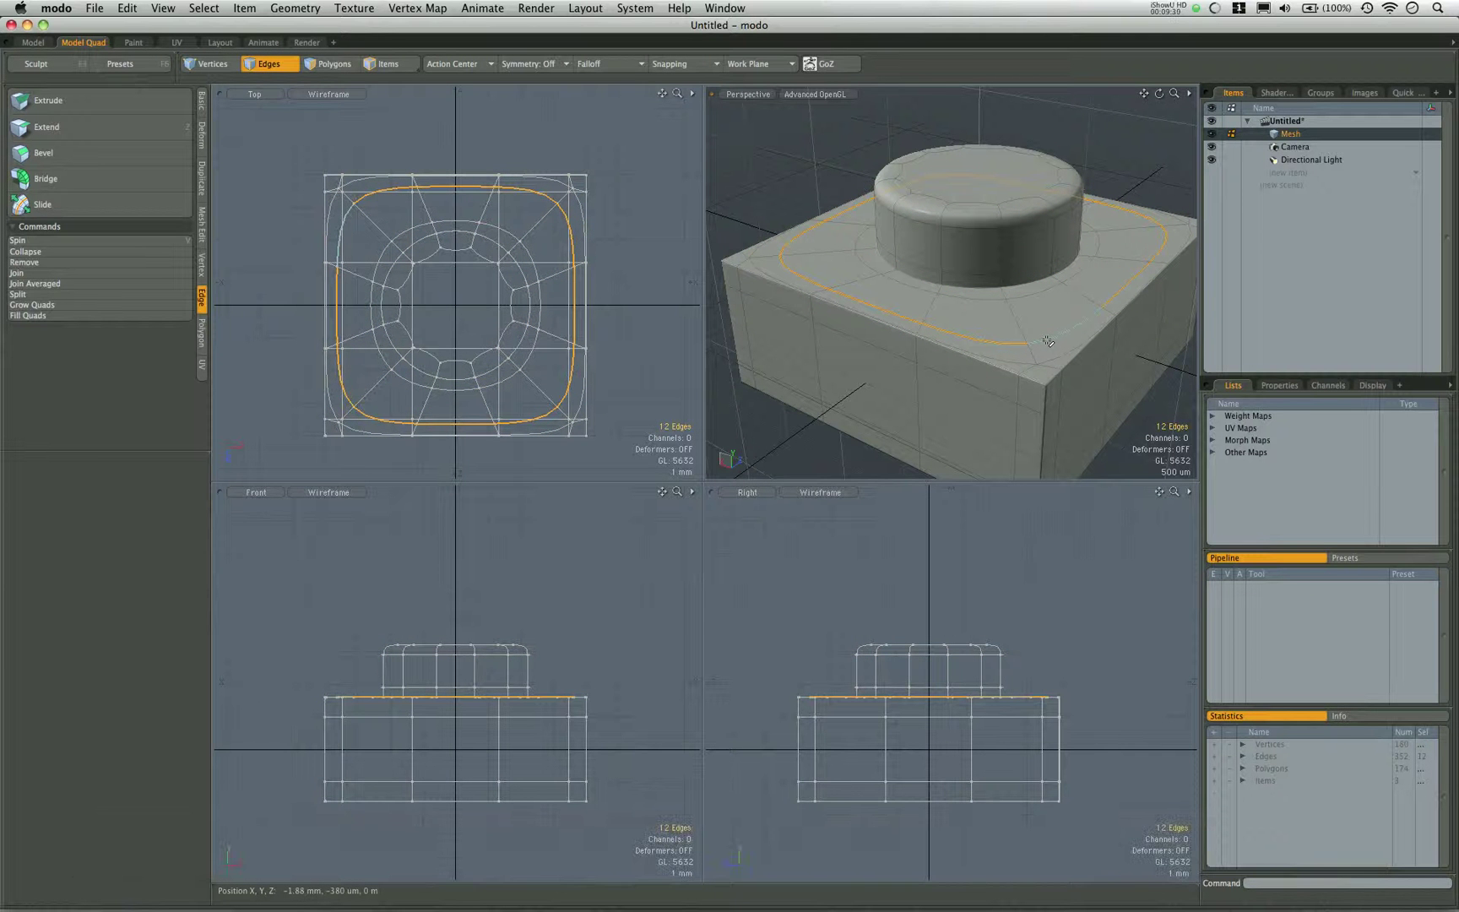
{"action": "key", "text": "BackSpace"}
Examine the vertices and surface shading at the corner of the box's top face and around the stud's base.
{"action": "mouse_move", "coordinate": [1048, 341]}
{"action": "left_mouse_down", "text": "alt"}
{"action": "mouse_move", "coordinate": [1096, 310]}
{"action": "mouse_move", "coordinate": [1052, 345]}
{"action": "left_mouse_up", "text": "alt"}
{"action": "scroll", "coordinate": [1079, 323], "scroll_direction": "up", "scroll_amount": 5}
{"action": "scroll", "coordinate": [1048, 285], "scroll_direction": "down", "scroll_amount": 4}
{"action": "scroll", "coordinate": [1047, 341], "scroll_direction": "up", "scroll_amount": 4}
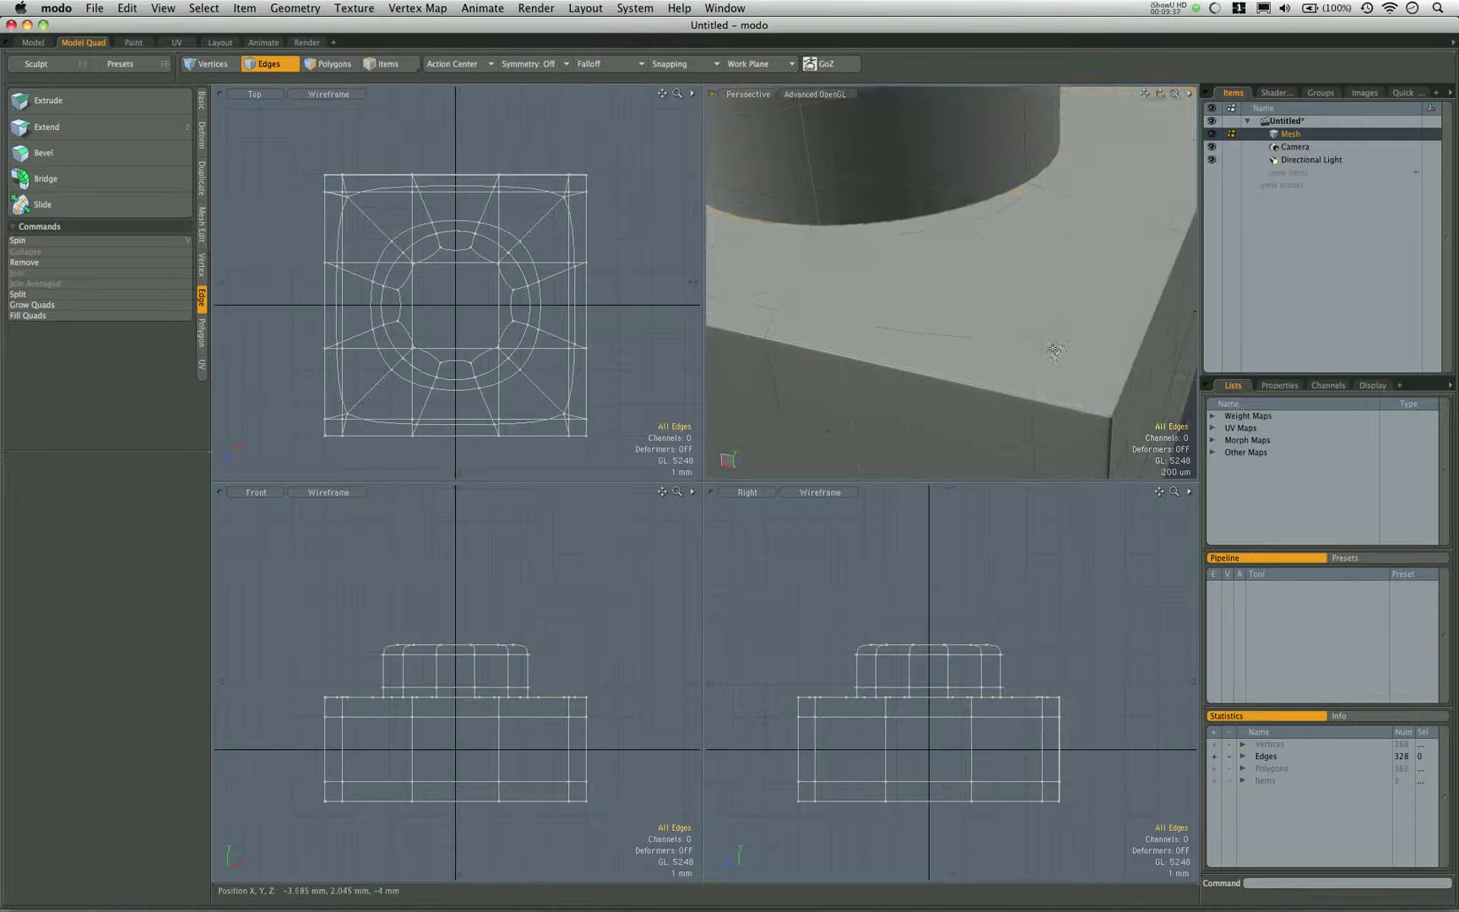
{"action": "key", "text": "3"}
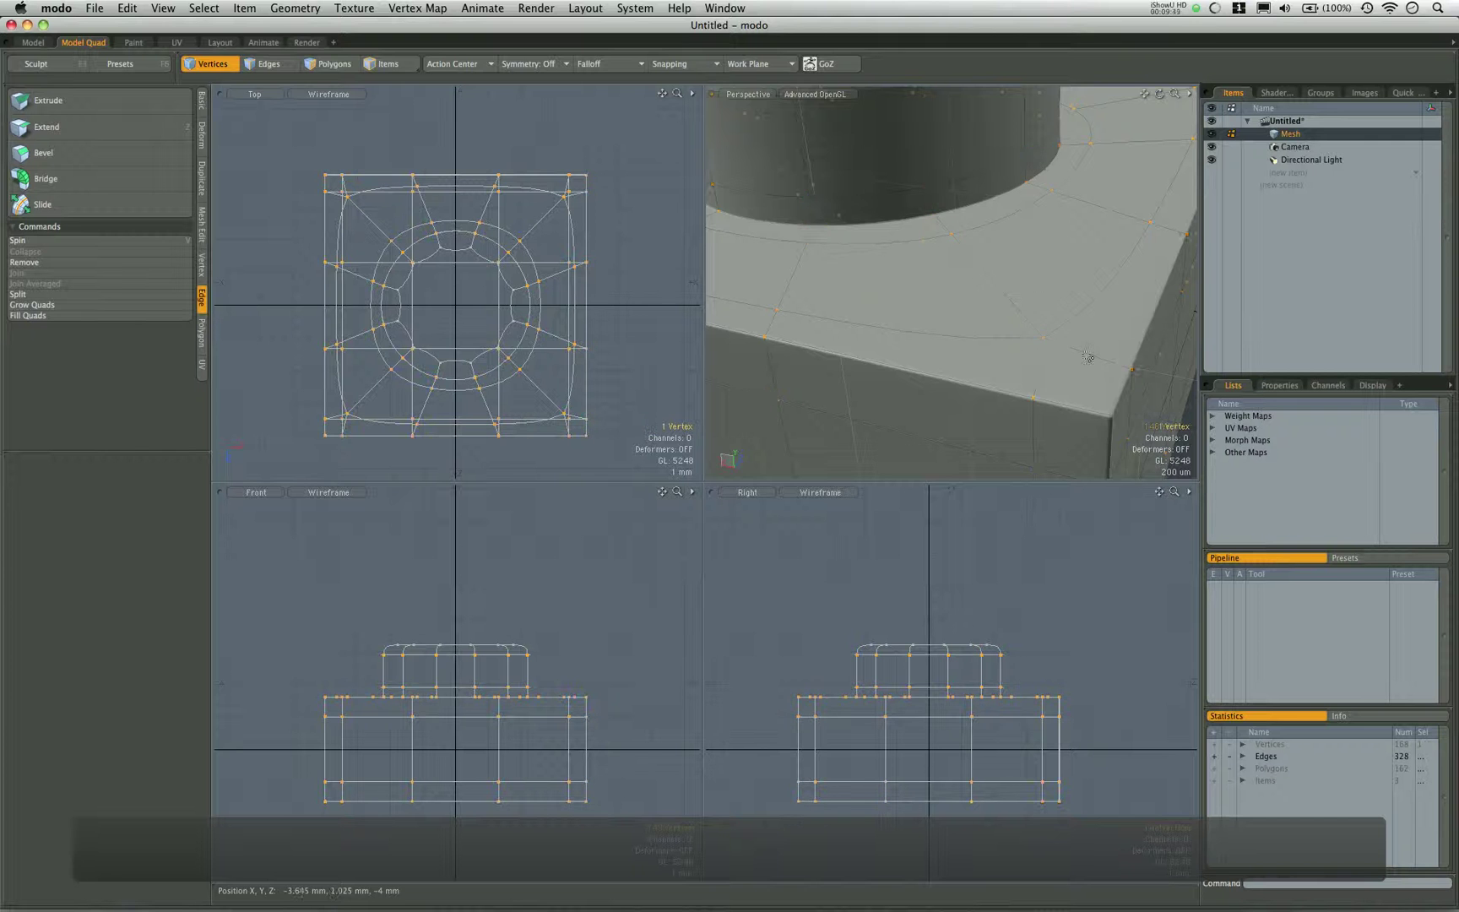
{"action": "key", "text": "1"}
{"action": "scroll", "coordinate": [1088, 310], "scroll_direction": "up", "scroll_amount": 3}
{"action": "left_click_drag", "start_coordinate": [1051, 325], "coordinate": [981, 309], "text": "alt"}
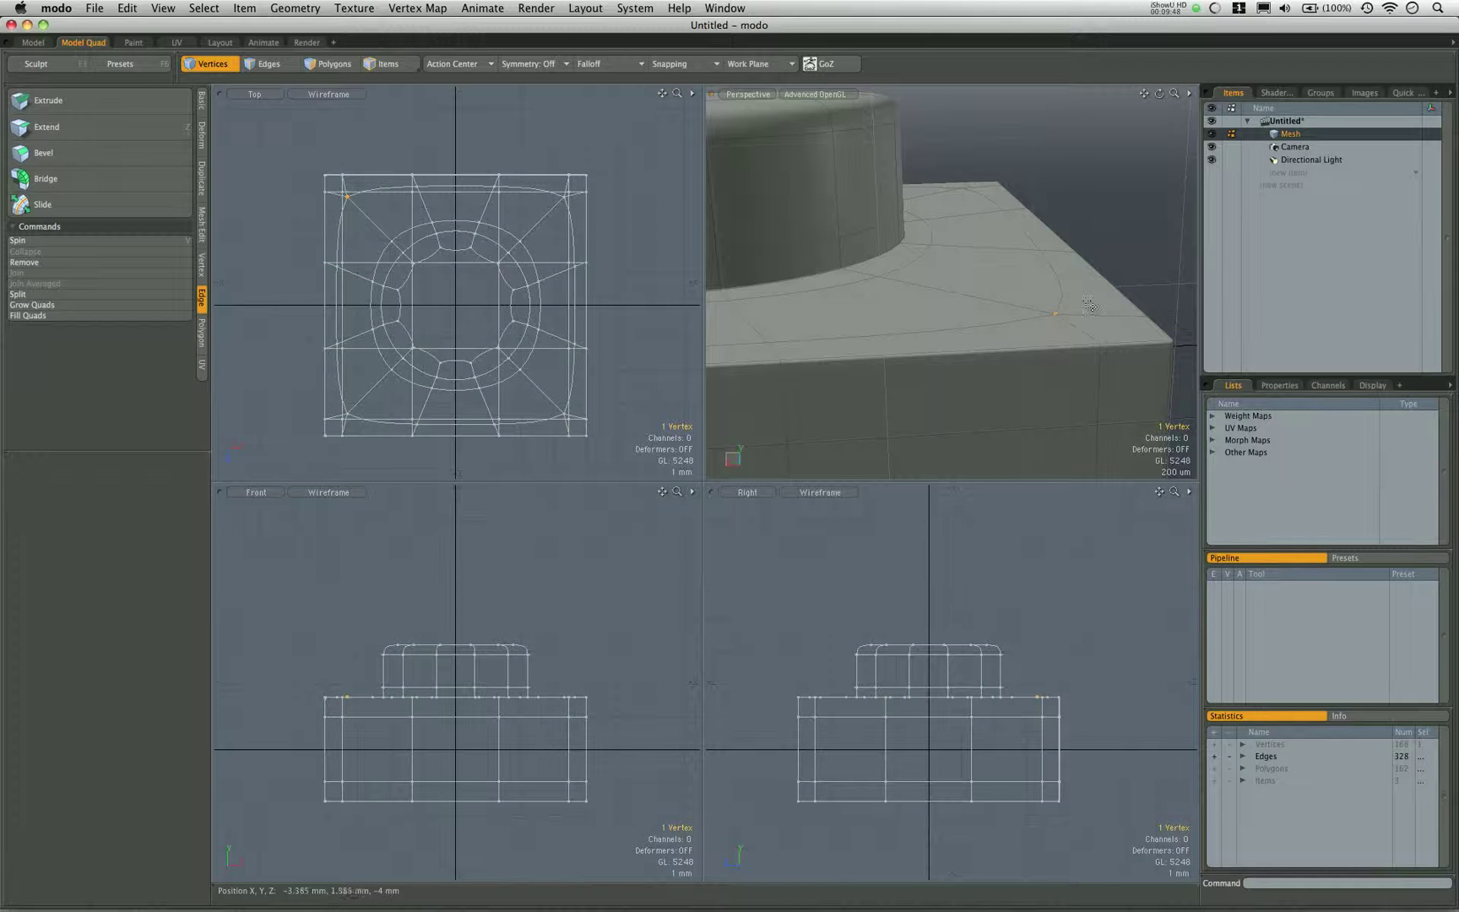
{"action": "mouse_move", "coordinate": [1068, 338]}
{"action": "left_mouse_down", "text": "alt"}
{"action": "mouse_move", "coordinate": [1009, 306]}
{"action": "mouse_move", "coordinate": [1050, 331]}
{"action": "left_mouse_up", "text": "alt"}
{"action": "key", "text": "q"}
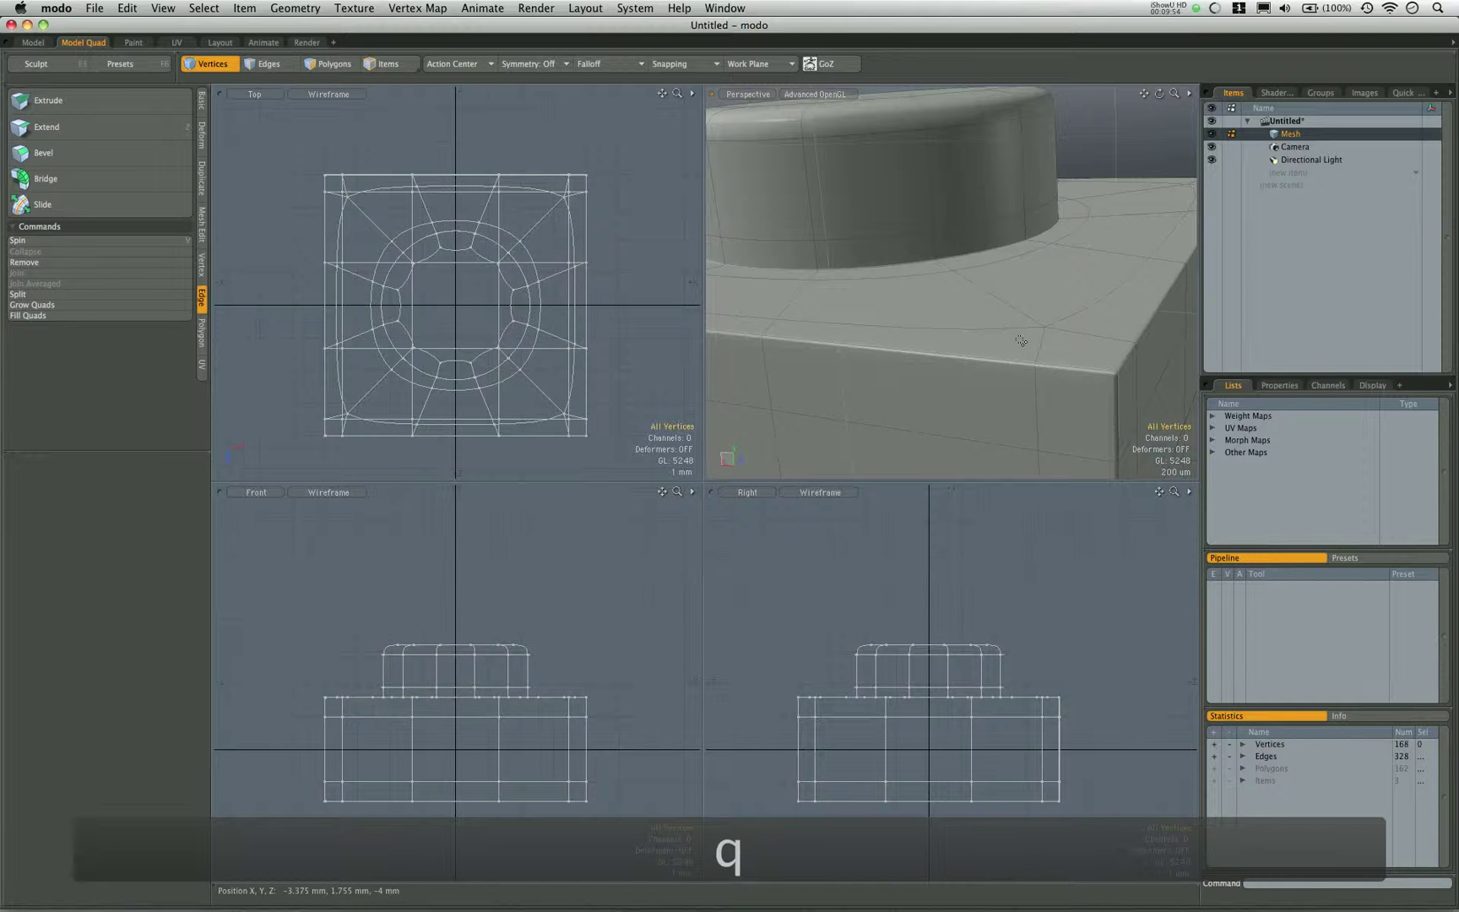
{"action": "left_click_drag", "start_coordinate": [1017, 253], "coordinate": [1032, 314], "text": "alt"}
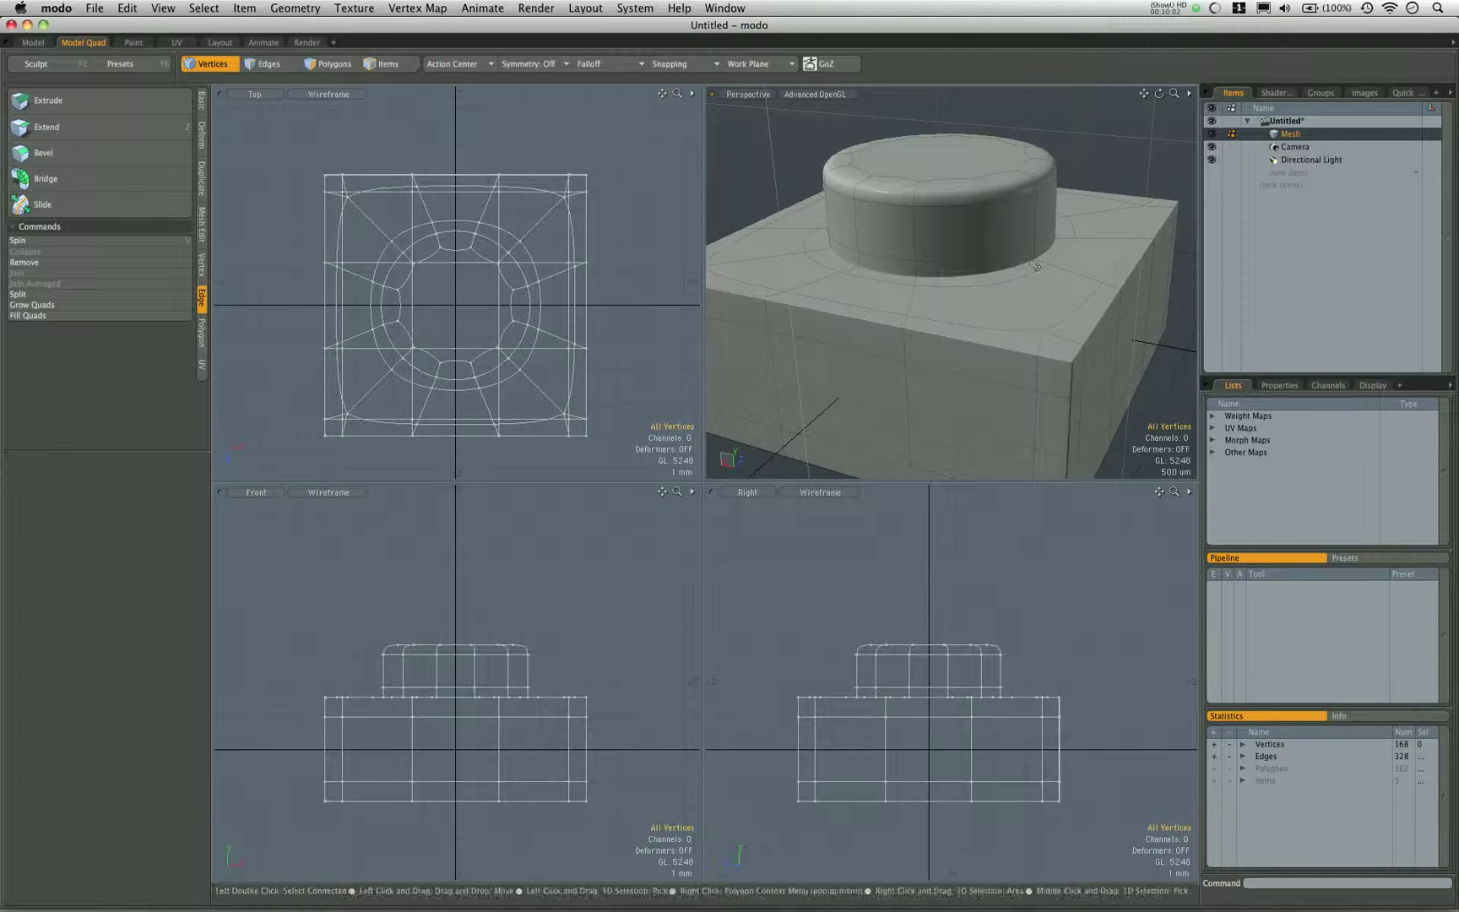
{"action": "left_click_drag", "start_coordinate": [975, 283], "coordinate": [944, 302], "text": "alt"}
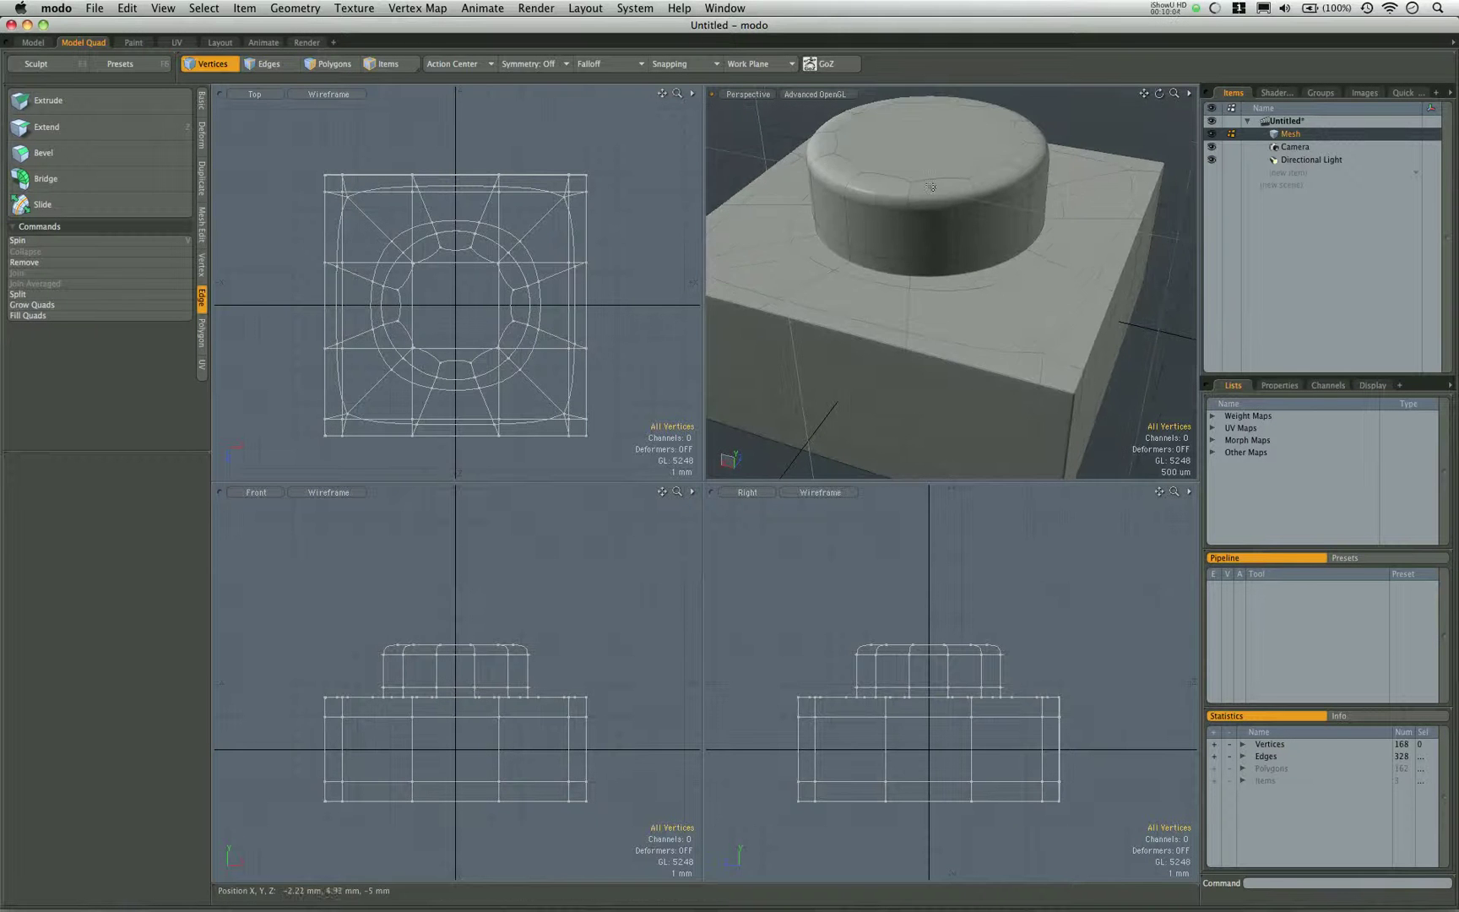
Bevel the stud's top cap polygon with no shift and an inset of about 108 um.
{"action": "key", "text": "2"}
{"action": "key", "text": "space"}
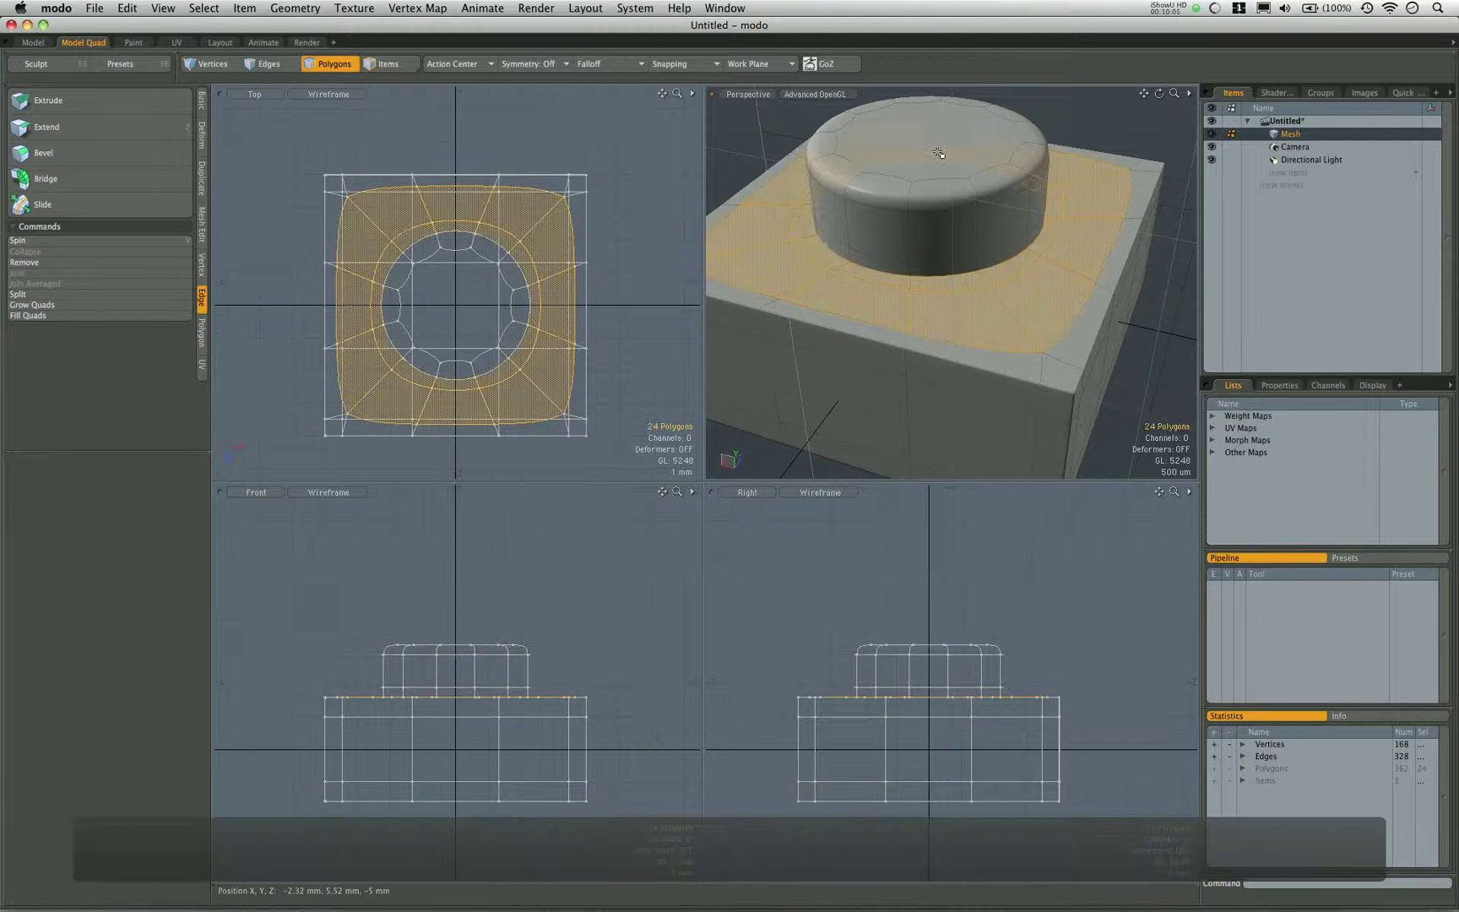
{"action": "left_click", "coordinate": [938, 152]}
{"action": "left_click_drag", "start_coordinate": [968, 198], "coordinate": [970, 174], "text": "alt"}
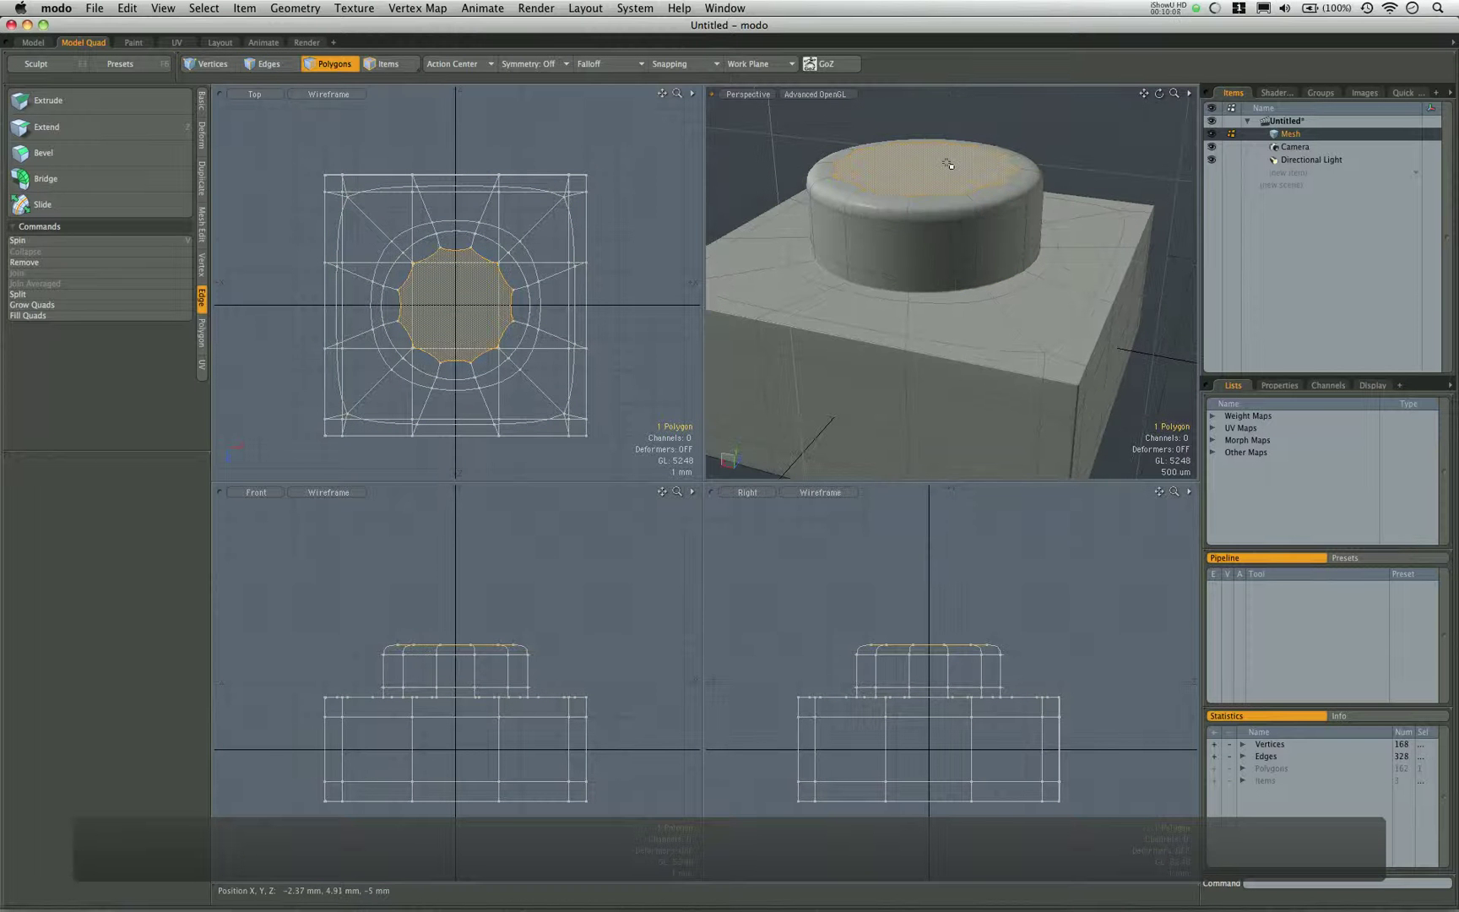
{"action": "key", "text": "b"}
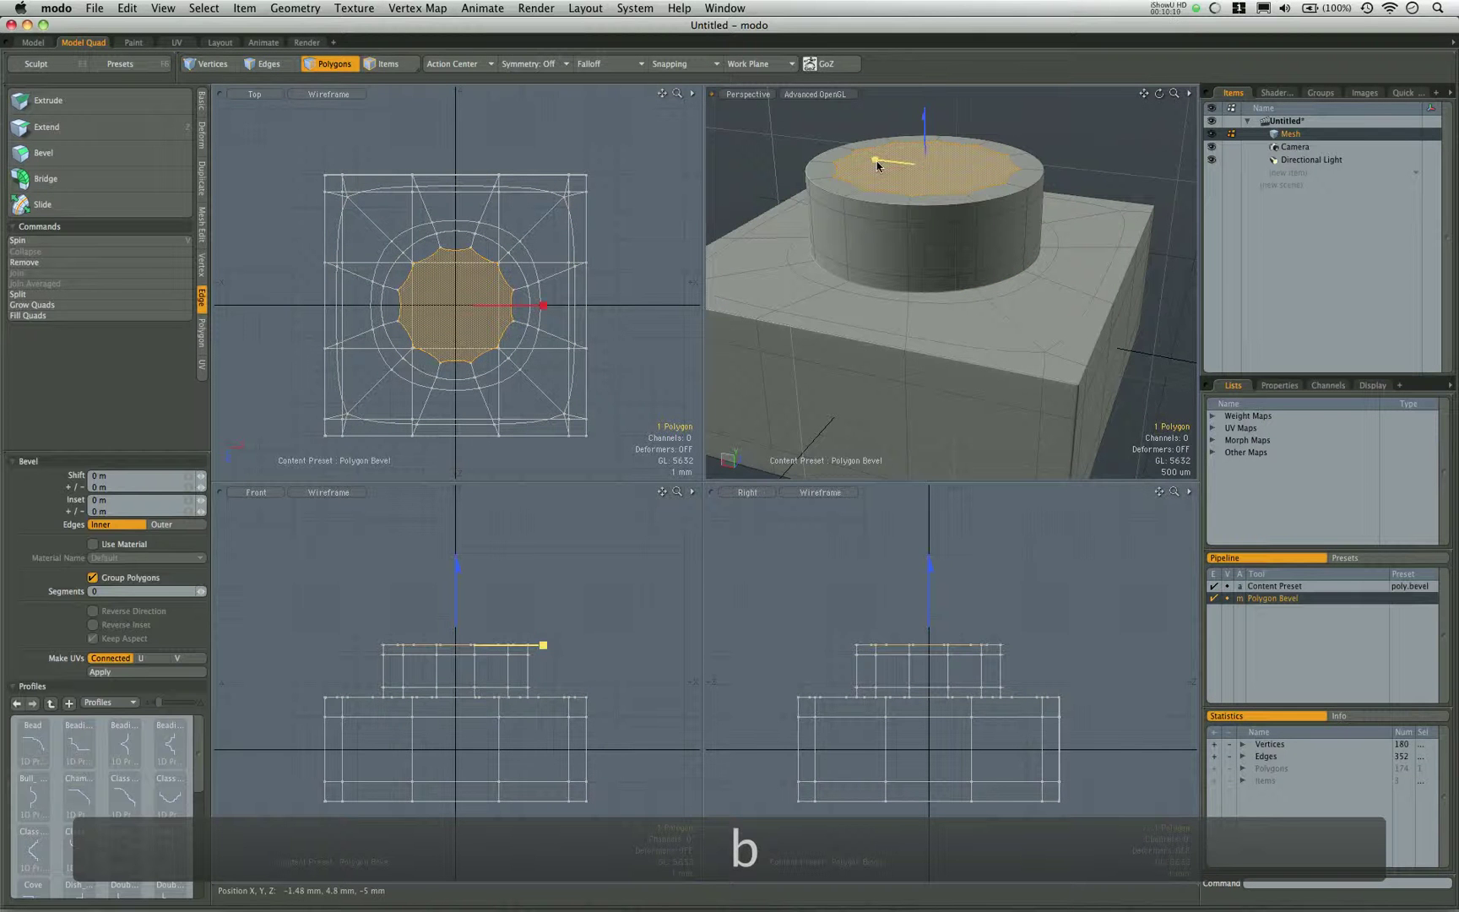
{"action": "left_click_drag", "start_coordinate": [875, 160], "coordinate": [877, 160]}
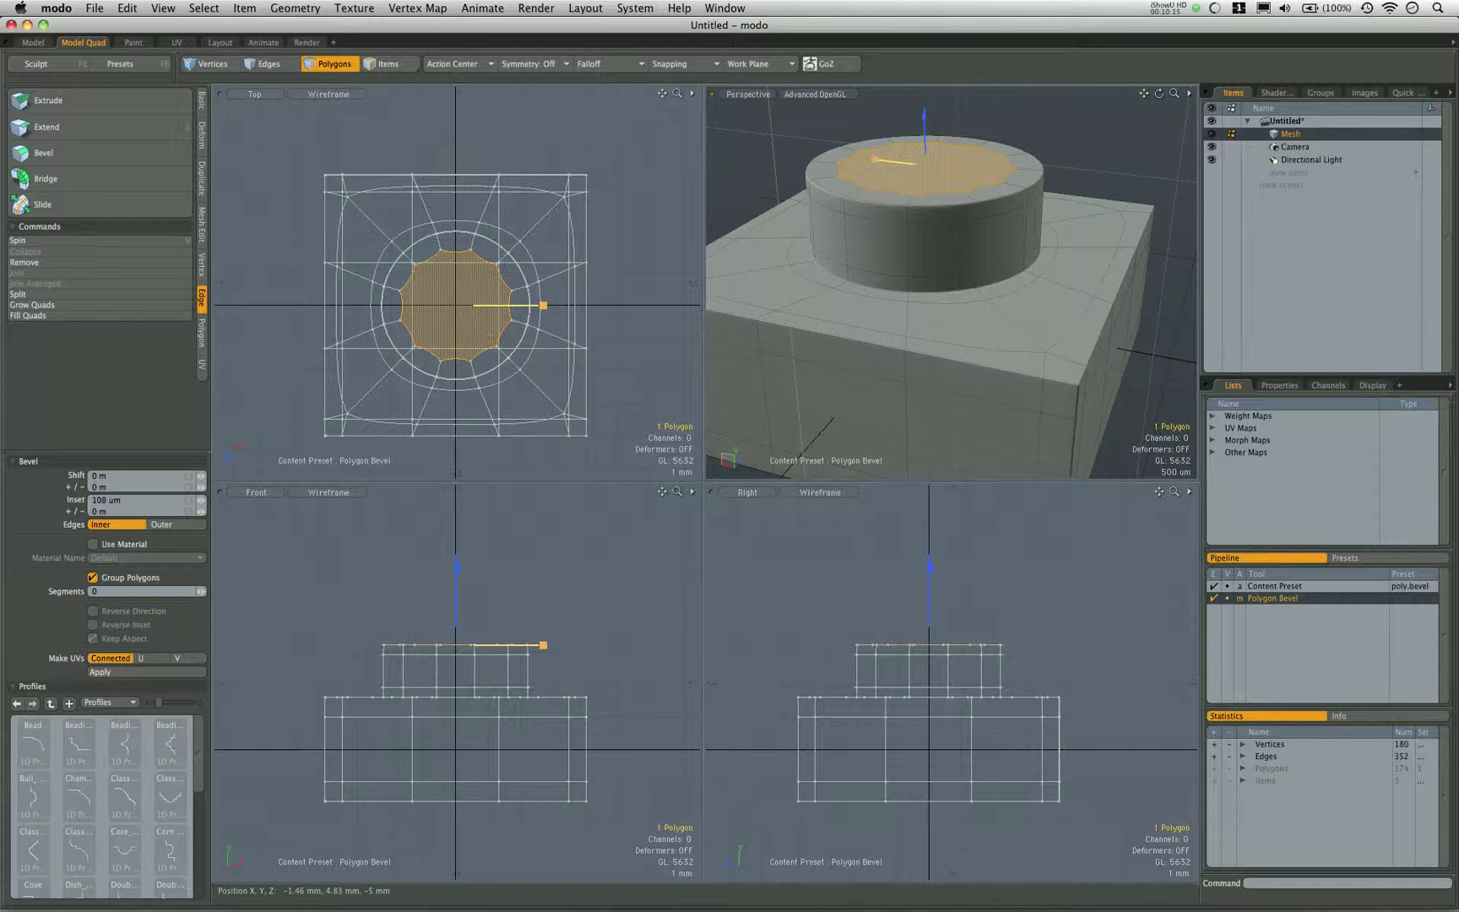
{"action": "key", "text": "q"}
{"action": "left_click_drag", "start_coordinate": [945, 218], "coordinate": [846, 297], "text": "alt"}
{"action": "scroll", "coordinate": [877, 230], "scroll_direction": "up", "scroll_amount": 3}
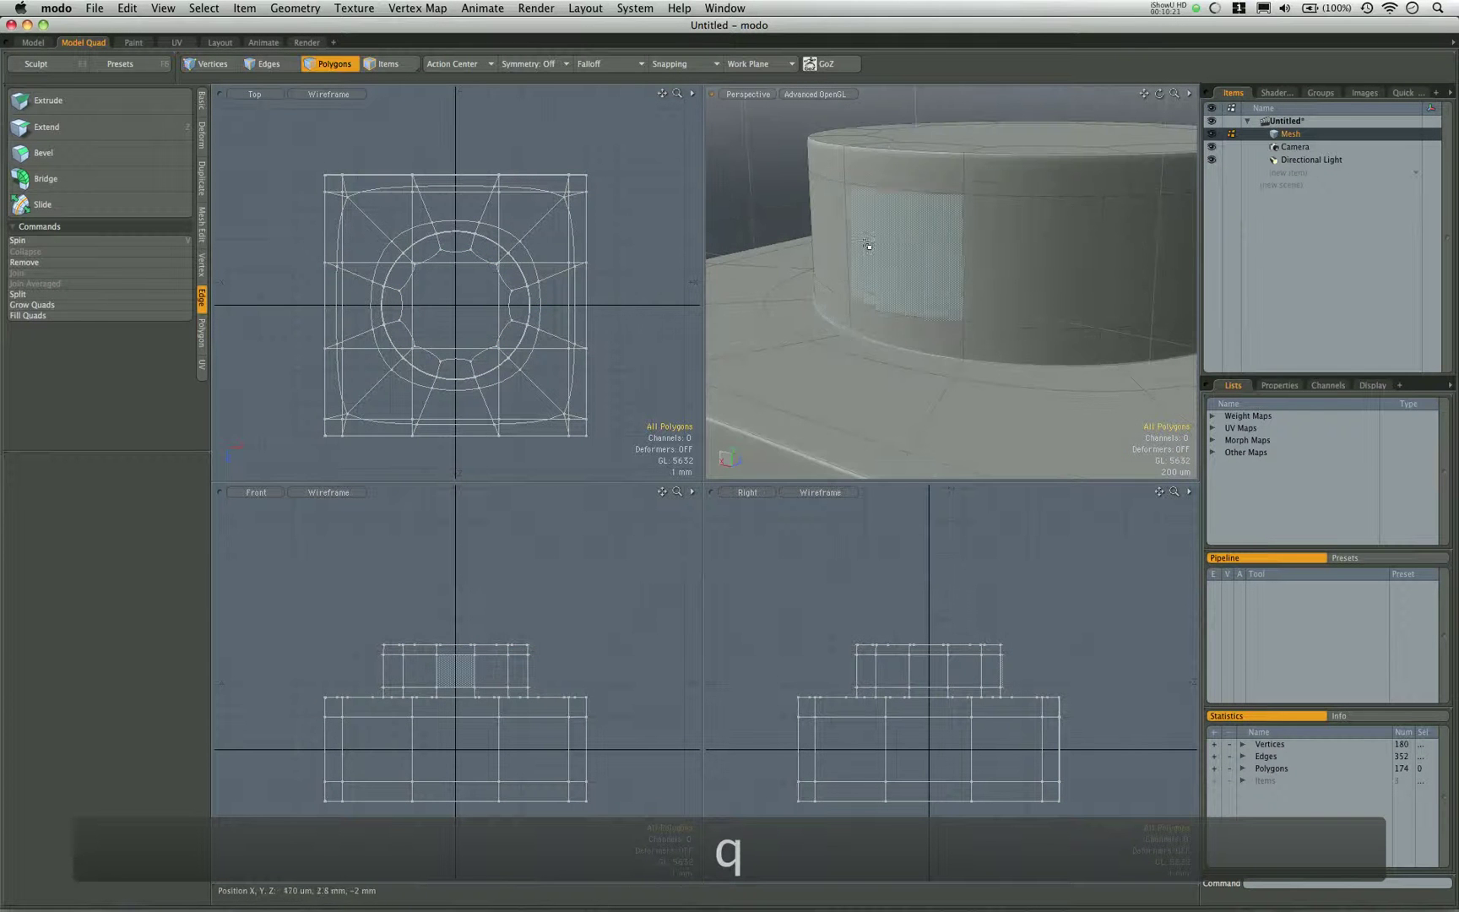
Select the two horizontal edge loops around the stud's side, one near its top rim and one near its base.
{"action": "key", "text": "space"}
{"action": "key", "text": "space"}
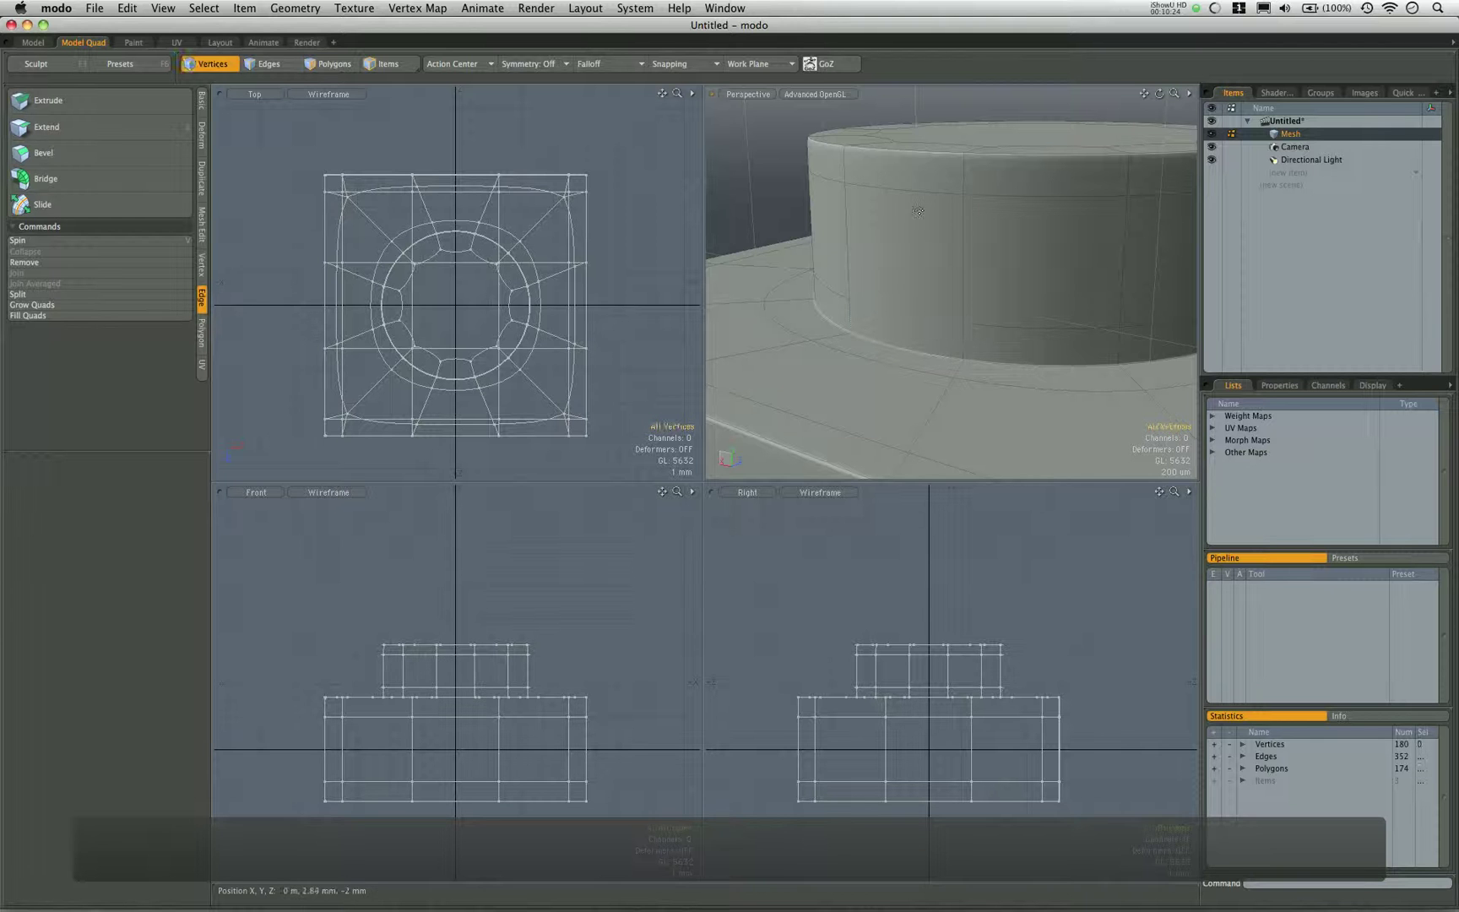
{"action": "left_click", "coordinate": [914, 207]}
{"action": "left_click", "coordinate": [903, 314], "text": "shift"}
{"action": "key", "text": "l"}
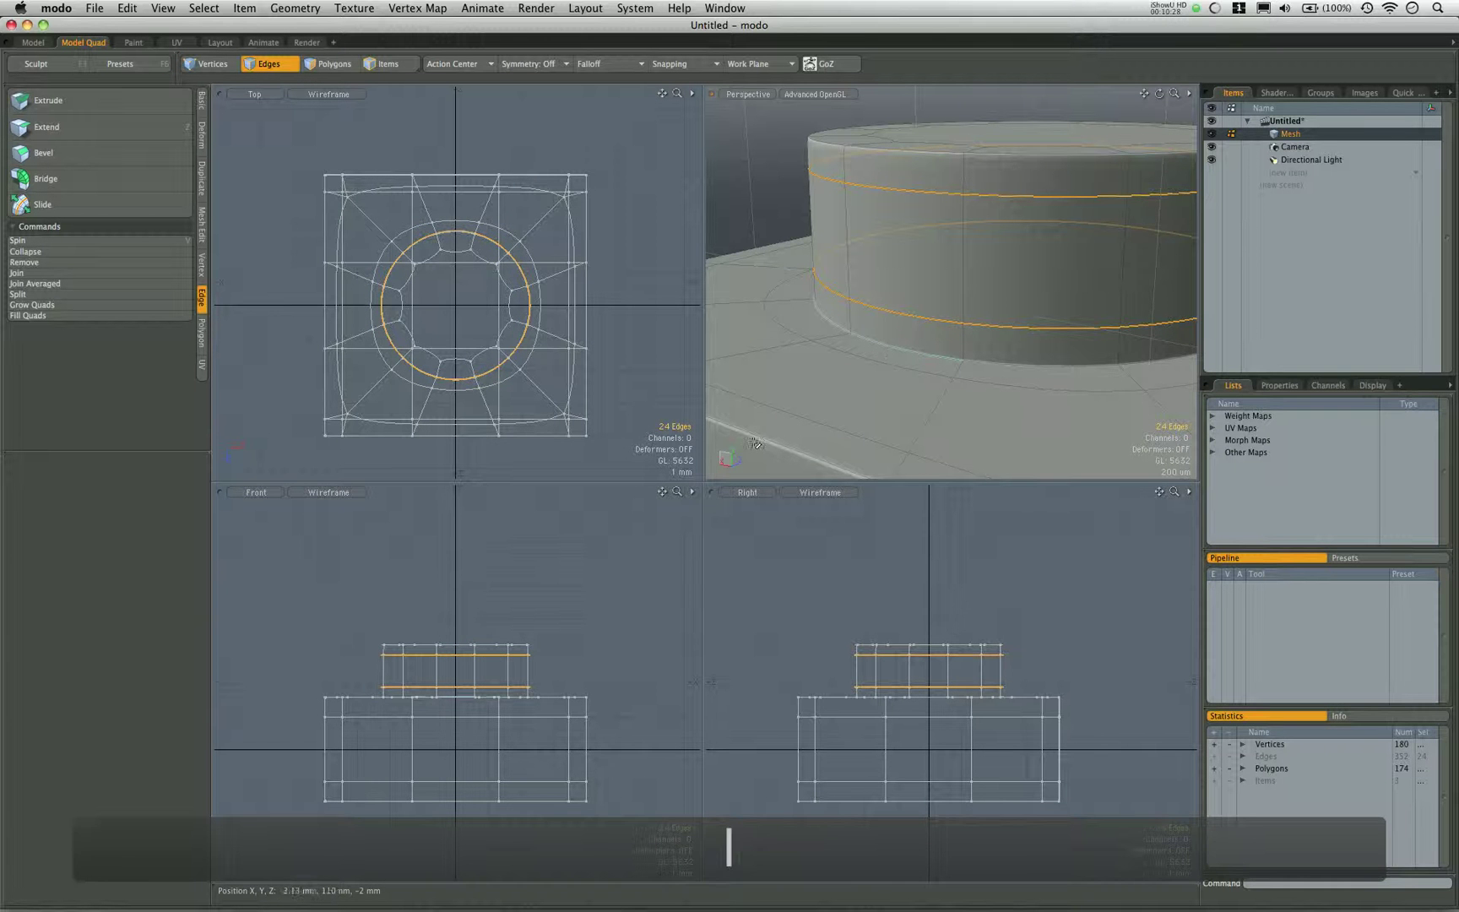
{"action": "scroll", "coordinate": [767, 448], "scroll_direction": "down", "scroll_amount": 5}
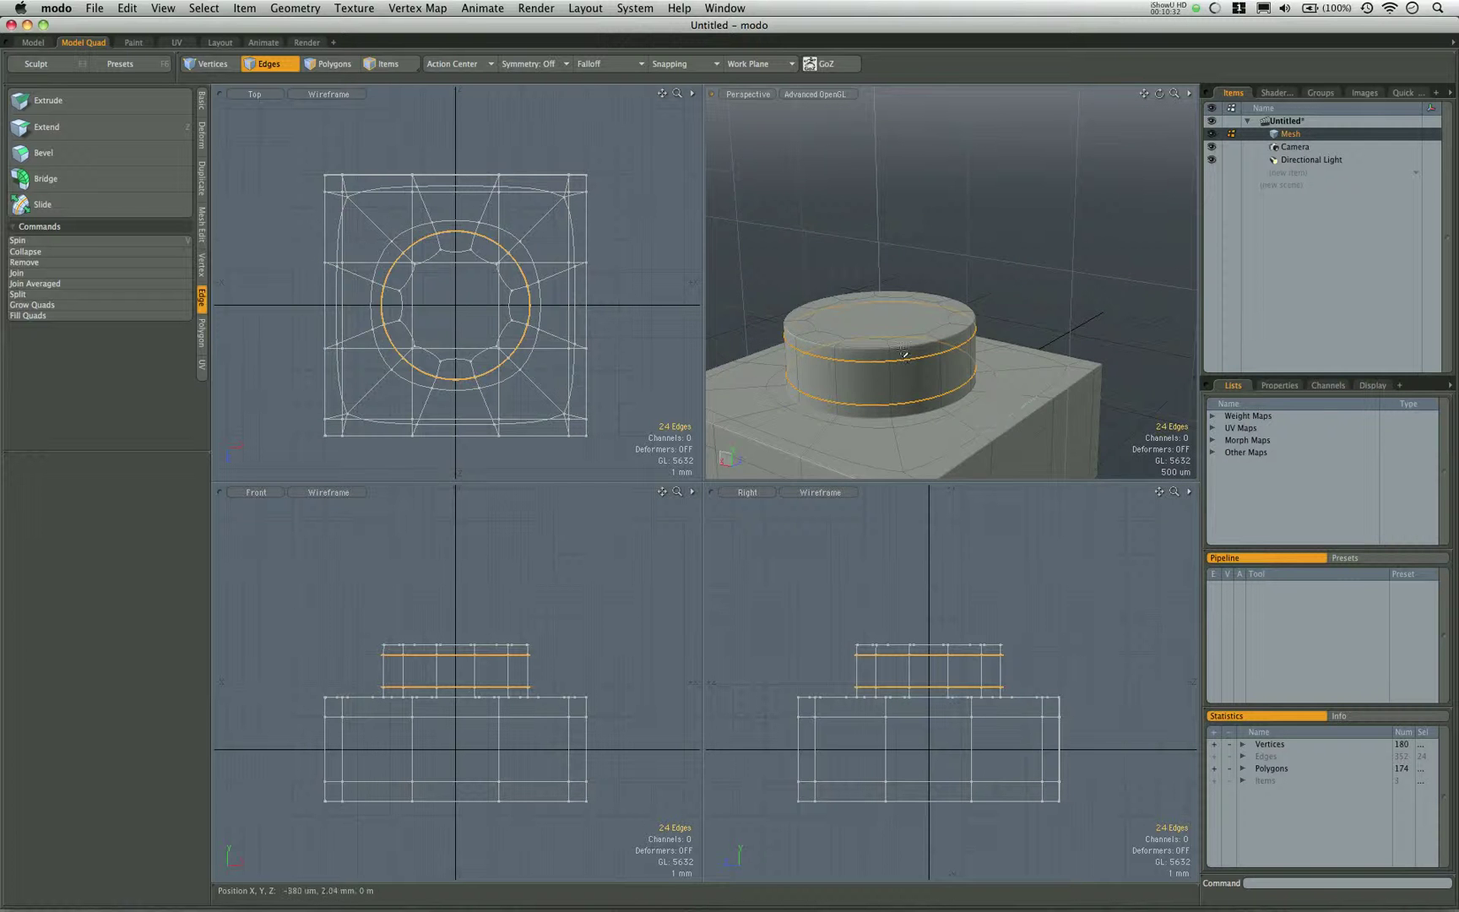
{"action": "scroll", "coordinate": [903, 335], "scroll_direction": "up", "scroll_amount": 3}
{"action": "scroll", "coordinate": [996, 251], "scroll_direction": "up", "scroll_amount": 2}
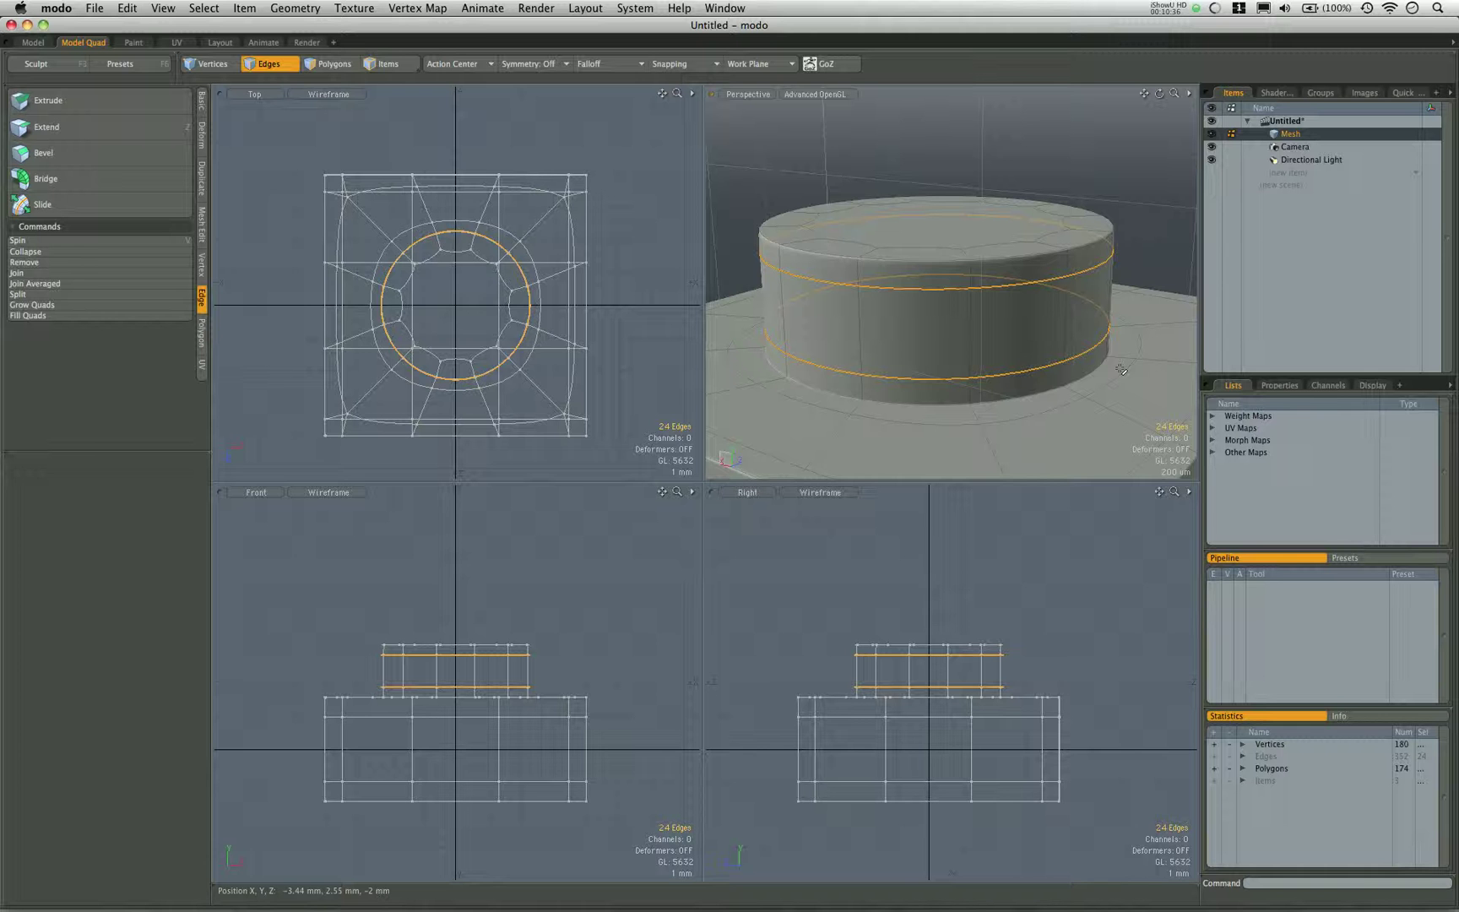
Scale the two edge loops toward each other along Y to about 85 %, adjust them slightly, and clear the selection.
{"action": "key", "text": "r"}
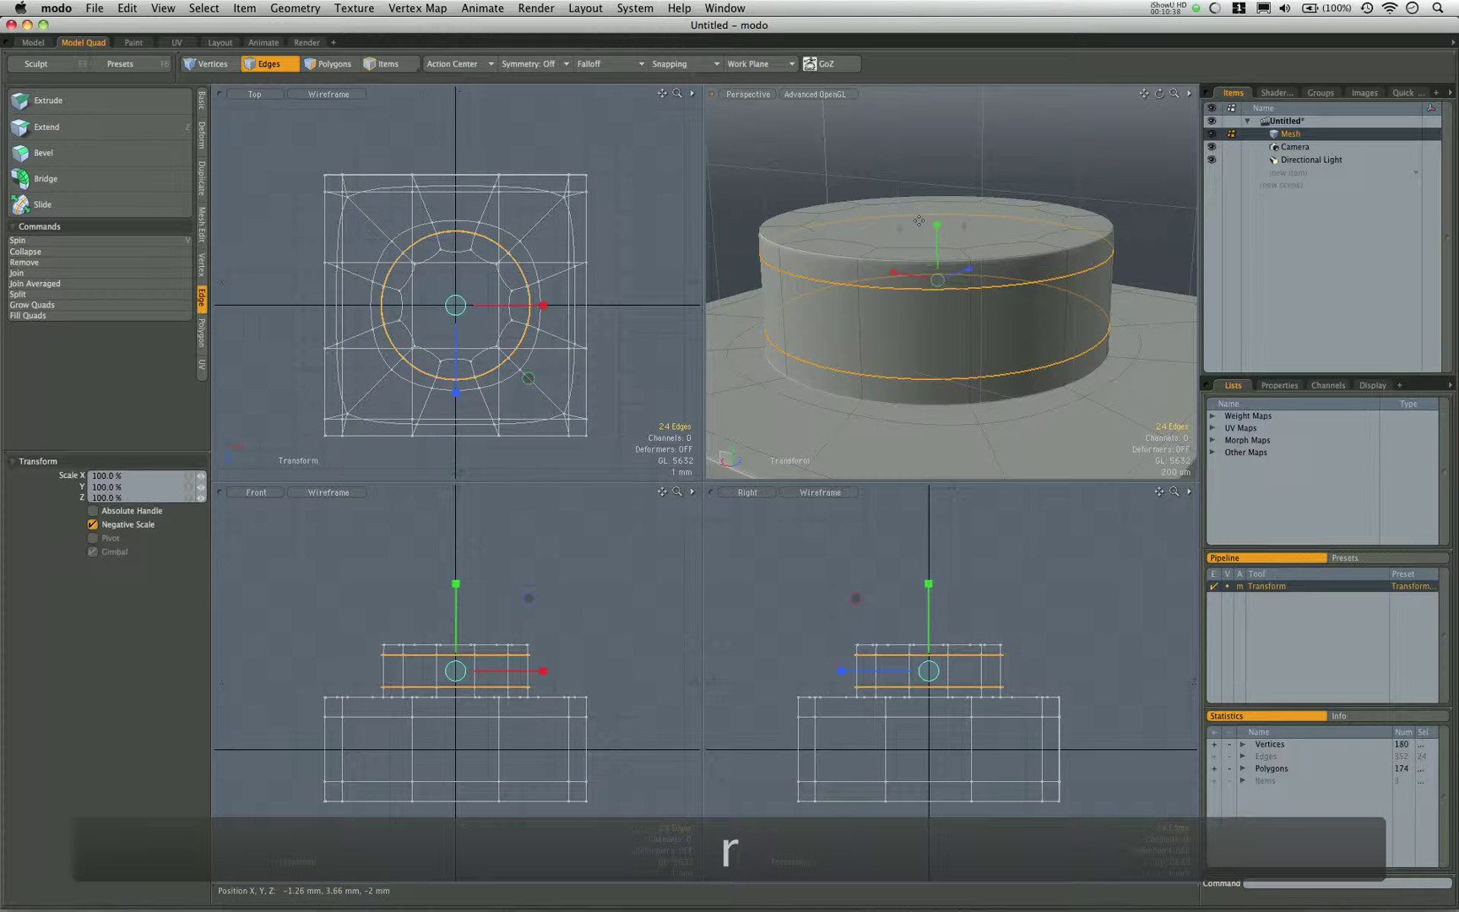
{"action": "left_click_drag", "start_coordinate": [978, 363], "coordinate": [975, 318], "text": "alt"}
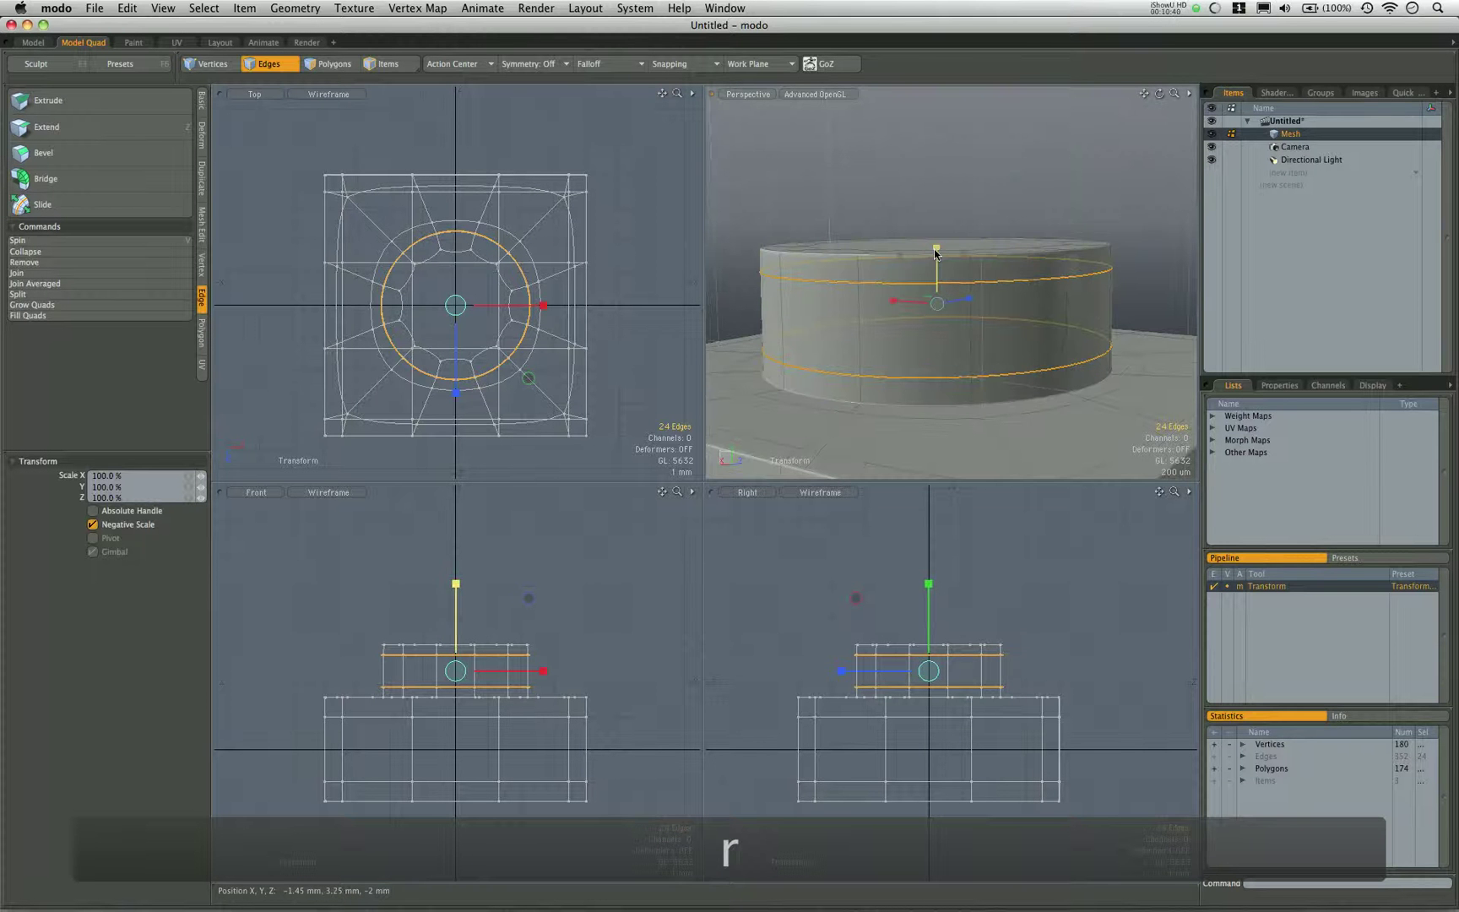
{"action": "left_click_drag", "start_coordinate": [936, 247], "coordinate": [937, 255]}
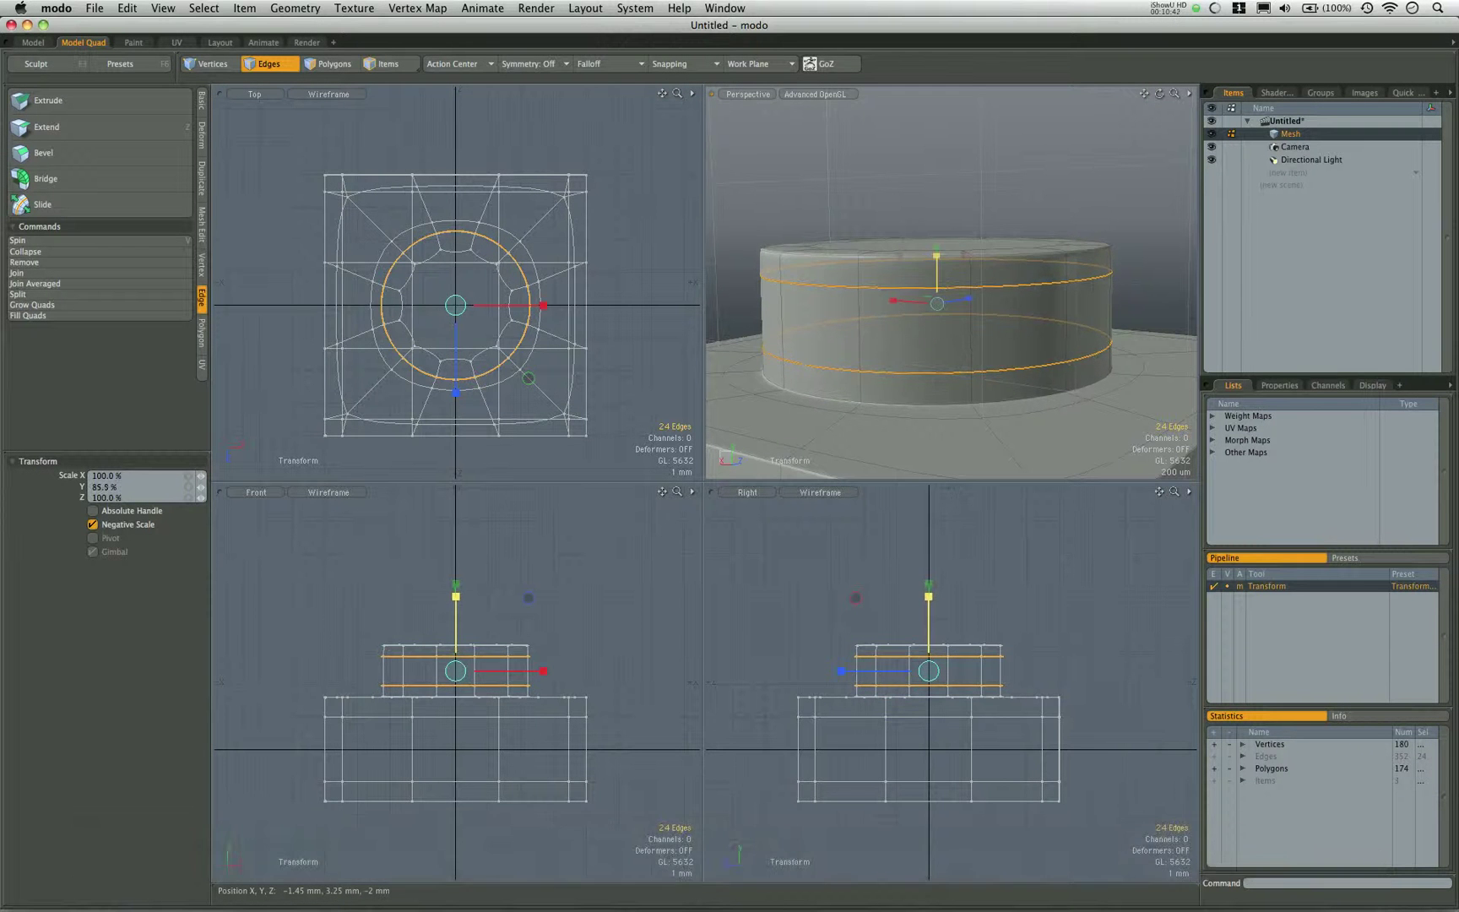
{"action": "left_click_drag", "start_coordinate": [925, 320], "coordinate": [825, 337], "text": "alt"}
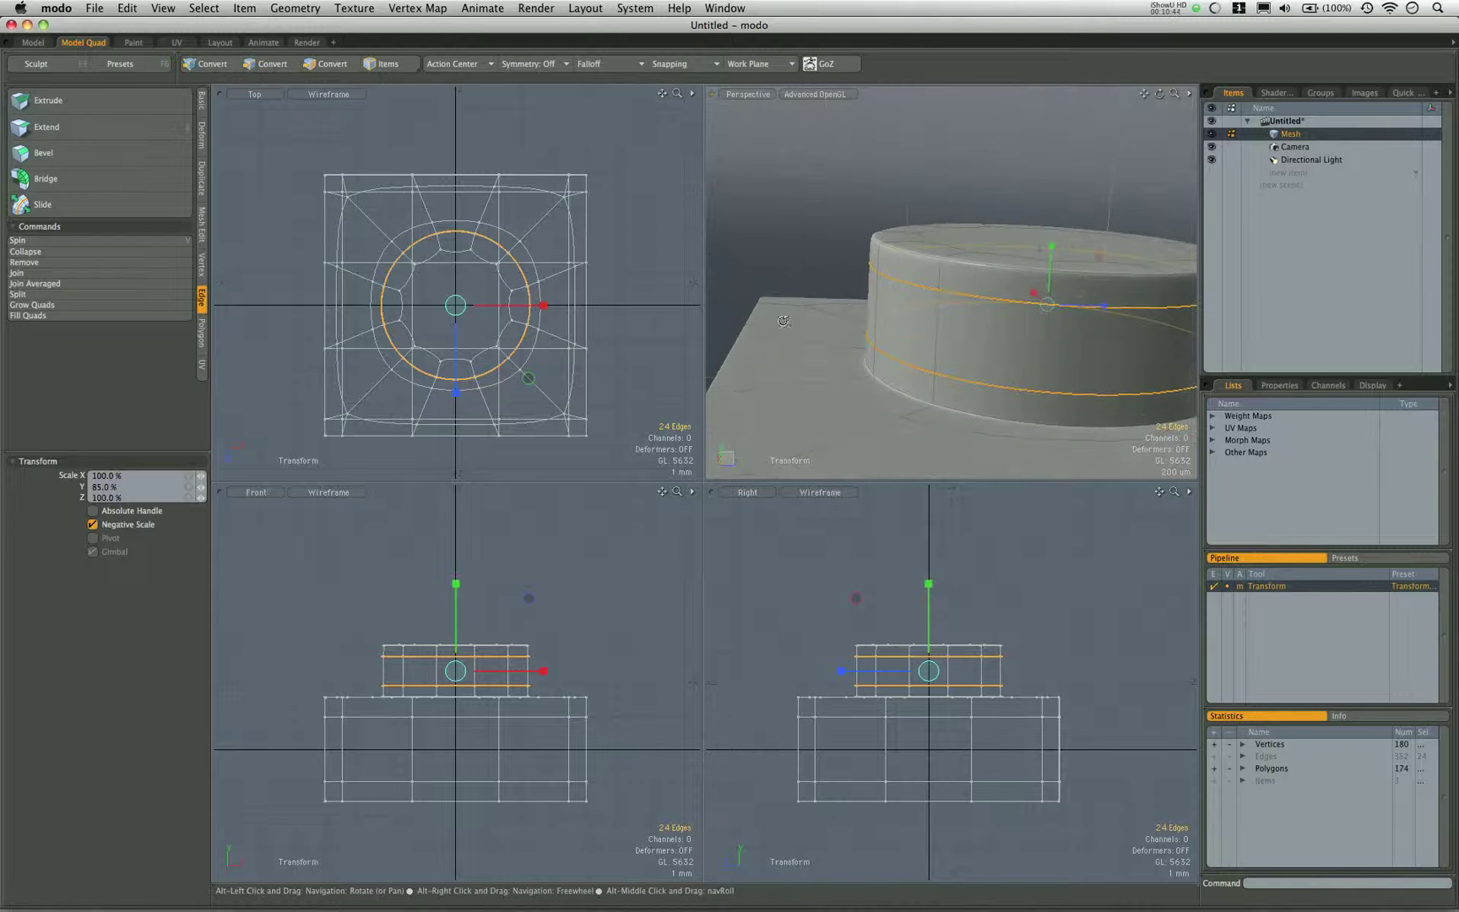
{"action": "left_click_drag", "start_coordinate": [945, 279], "coordinate": [916, 264], "text": "alt"}
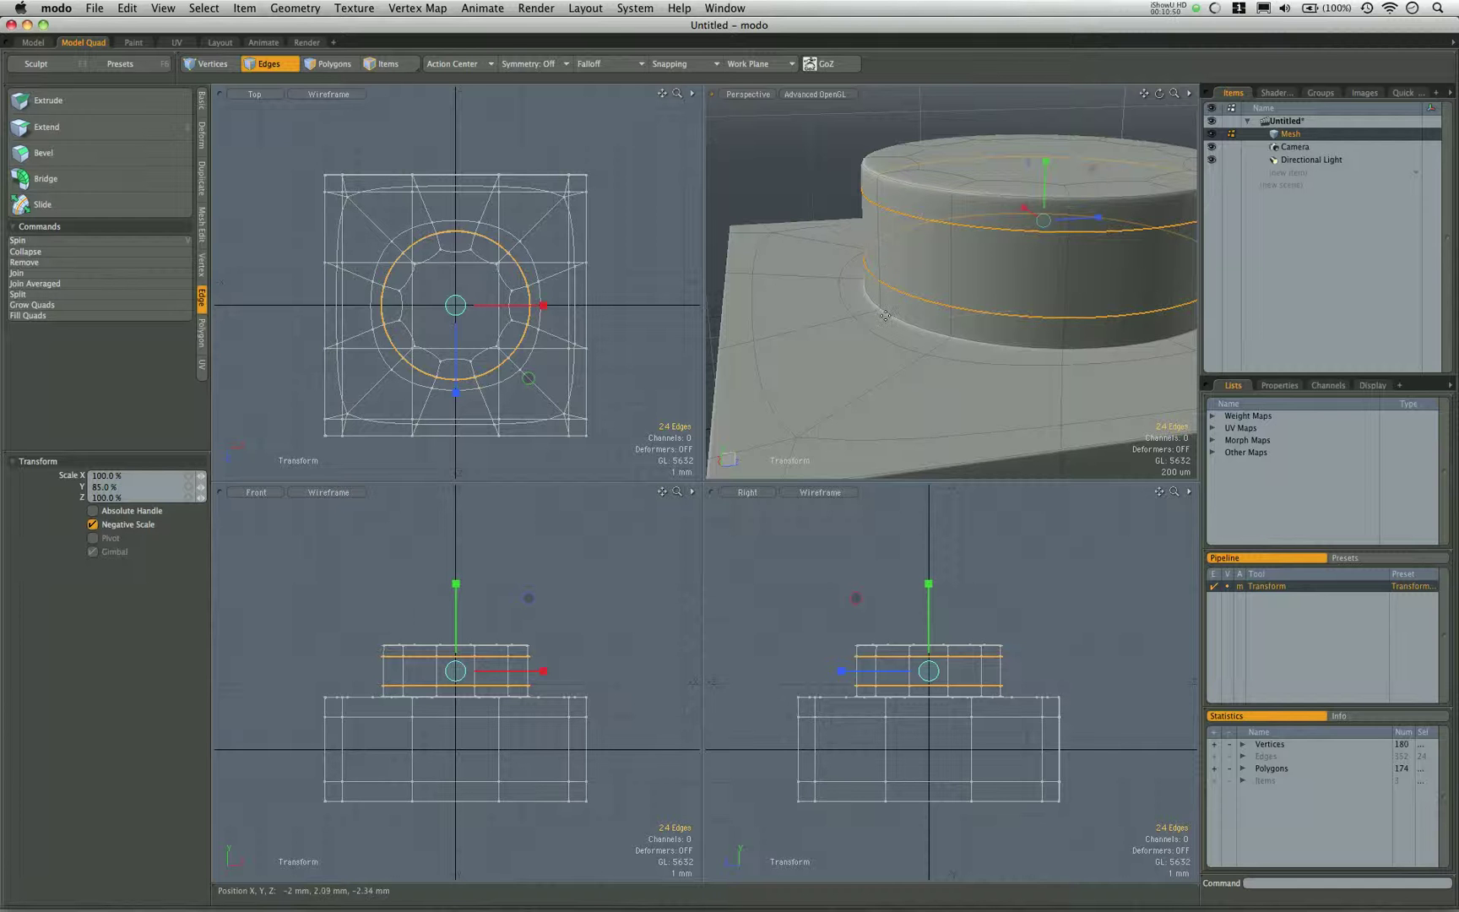
{"action": "left_click_drag", "start_coordinate": [1060, 153], "coordinate": [1045, 166]}
{"action": "key", "text": "q"}
{"action": "left_click", "coordinate": [817, 166]}
Compare the stud and block with subdivision smoothing off and on from above and from the side.
{"action": "left_click_drag", "start_coordinate": [895, 246], "coordinate": [878, 204], "text": "alt"}
{"action": "scroll", "coordinate": [901, 225], "scroll_direction": "down", "scroll_amount": 5}
{"action": "key", "text": "Tab"}
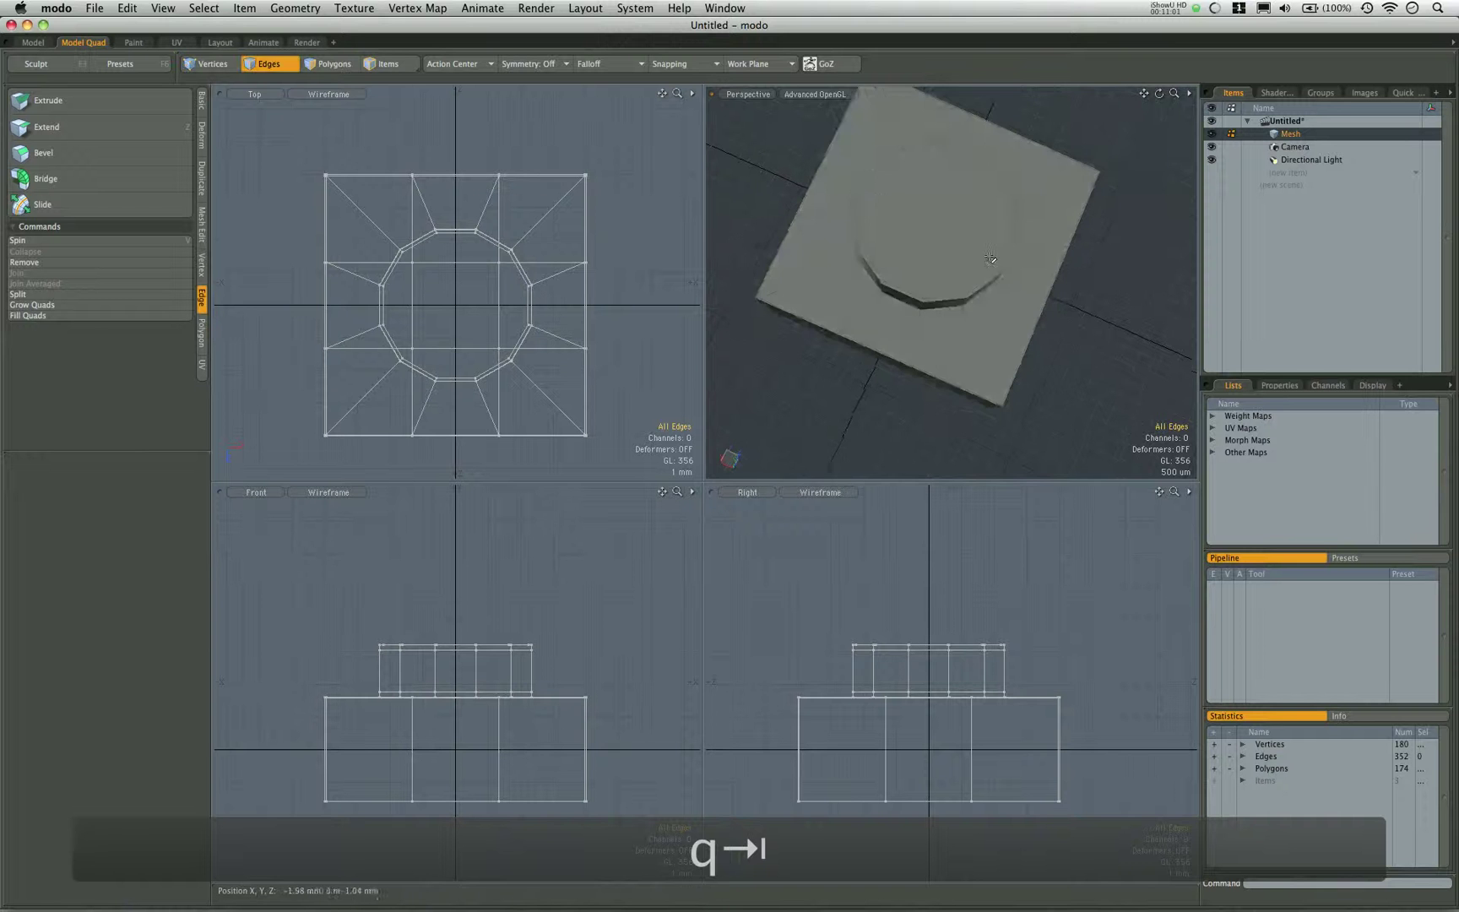
{"action": "left_click_drag", "start_coordinate": [989, 257], "coordinate": [1041, 316], "text": "alt"}
{"action": "left_click_drag", "start_coordinate": [954, 288], "coordinate": [1027, 287], "text": "alt"}
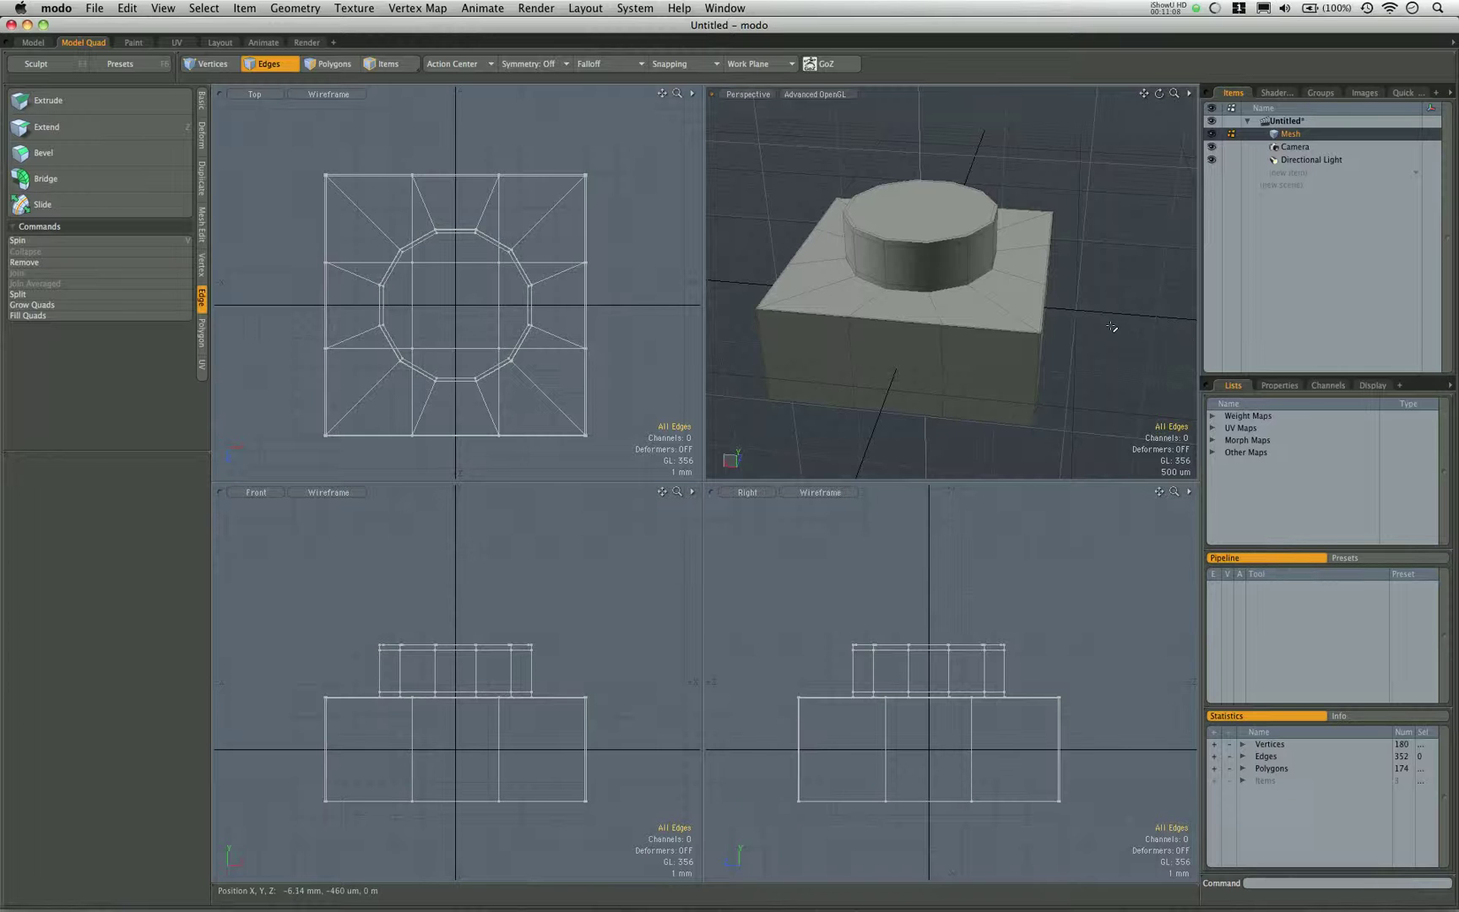
{"action": "key", "text": "Tab"}
{"action": "key", "text": "Tab"}
{"action": "key", "text": "Tab"}
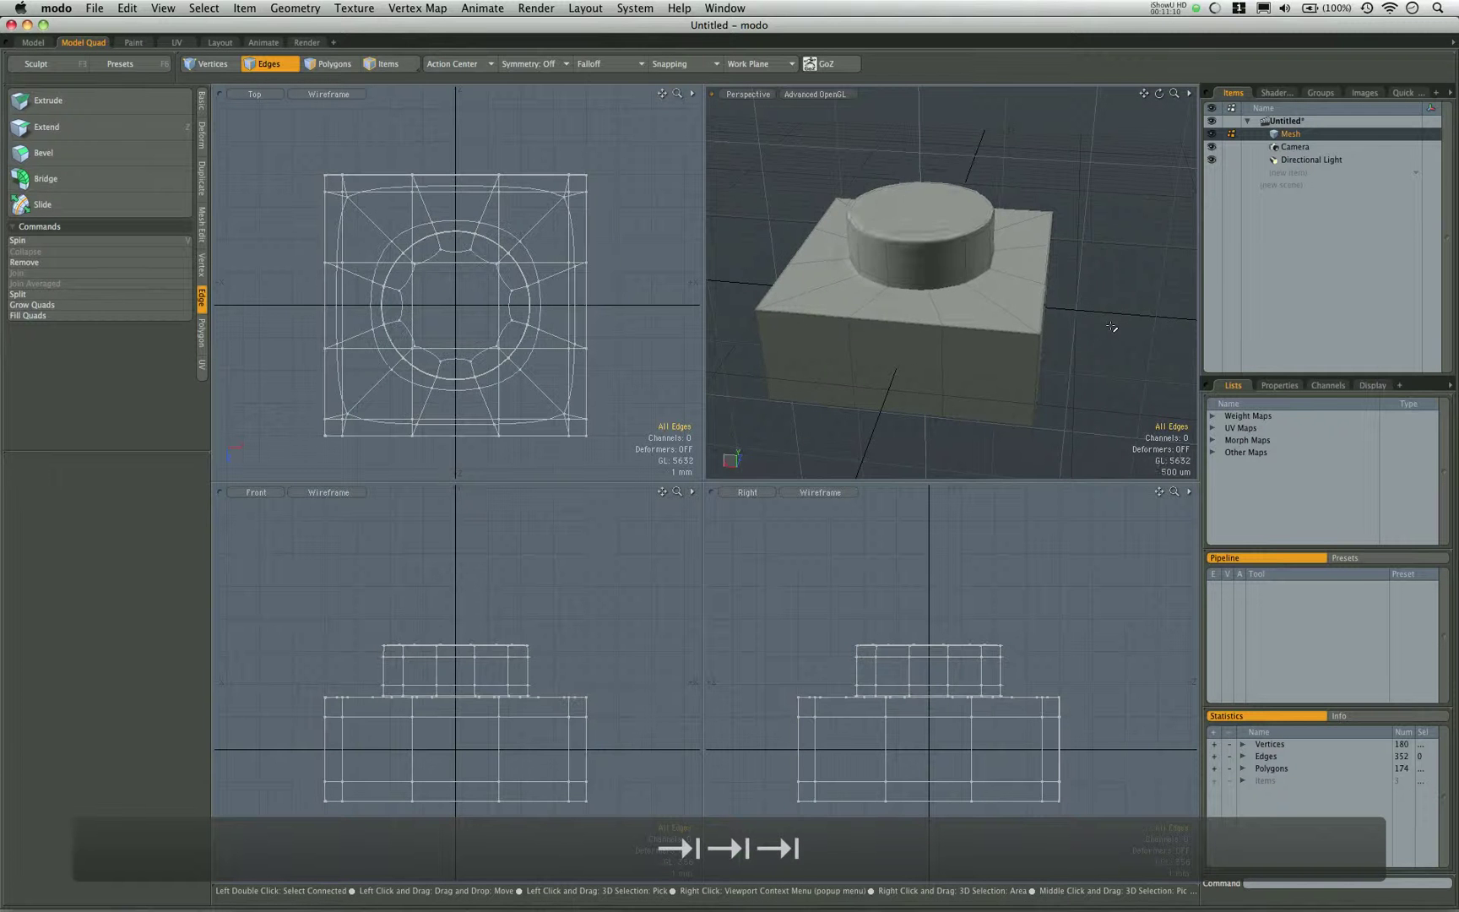
Maximize the perspective viewport and compare the smoothed and unsmoothed block from far away and from close range.
{"action": "scroll", "coordinate": [1112, 326], "scroll_direction": "down", "scroll_amount": 5}
{"action": "left_click_drag", "start_coordinate": [1112, 327], "coordinate": [850, 232], "text": "alt"}
{"action": "scroll", "coordinate": [896, 255], "scroll_direction": "down", "scroll_amount": 3}
{"action": "key", "text": "0"}
{"action": "scroll", "coordinate": [699, 460], "scroll_direction": "down", "scroll_amount": 8}
{"action": "left_click_drag", "start_coordinate": [697, 458], "coordinate": [802, 526], "text": "alt"}
{"action": "key", "text": "Tab"}
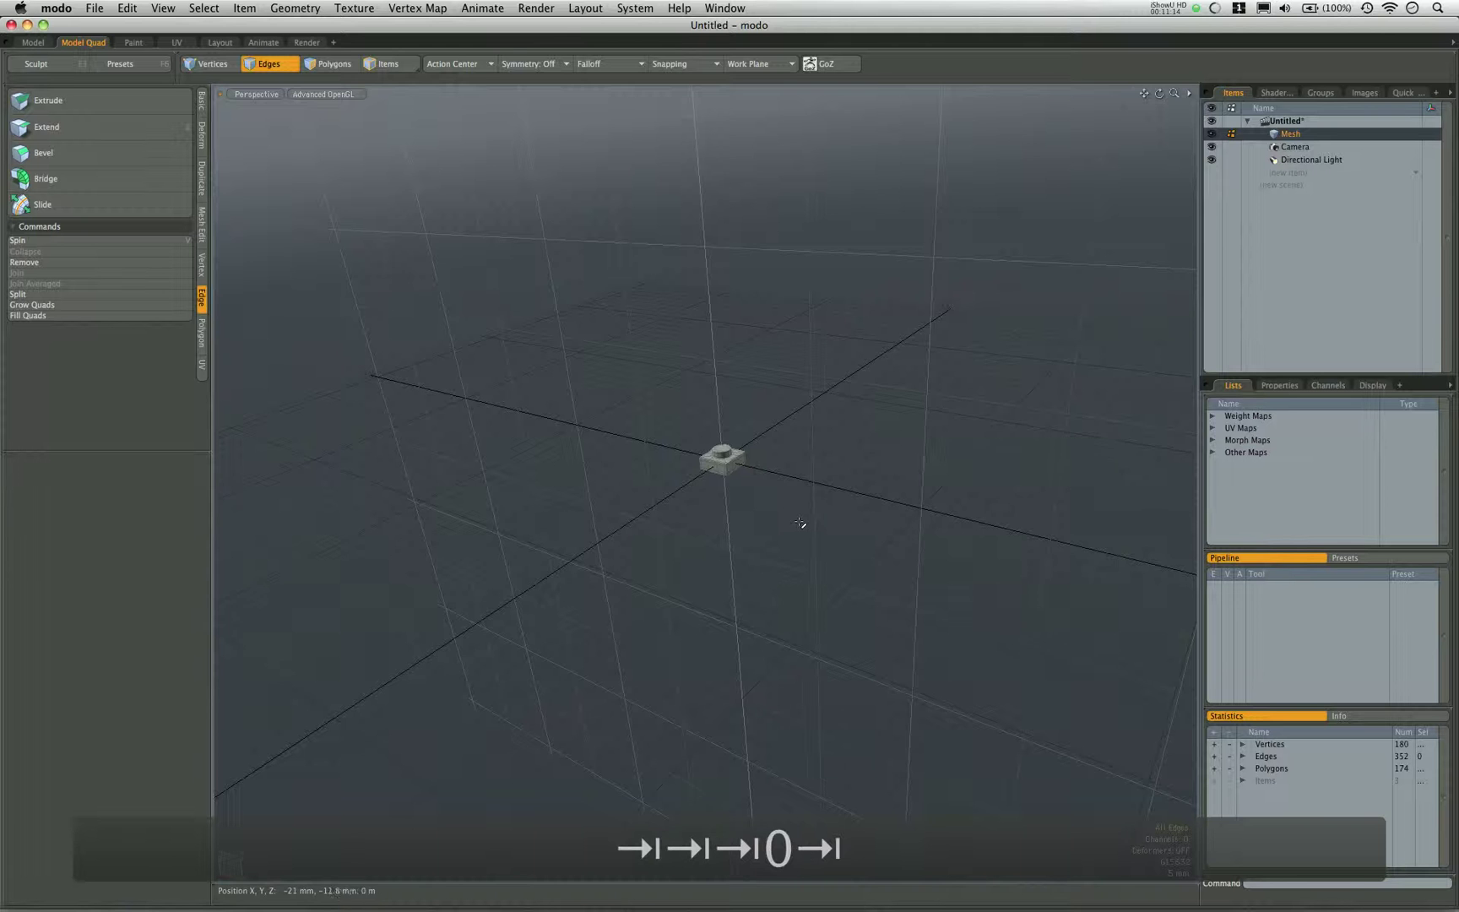
{"action": "left_click_drag", "start_coordinate": [761, 469], "coordinate": [765, 528], "text": "alt"}
{"action": "left_click_drag", "start_coordinate": [704, 480], "coordinate": [730, 524], "text": "alt"}
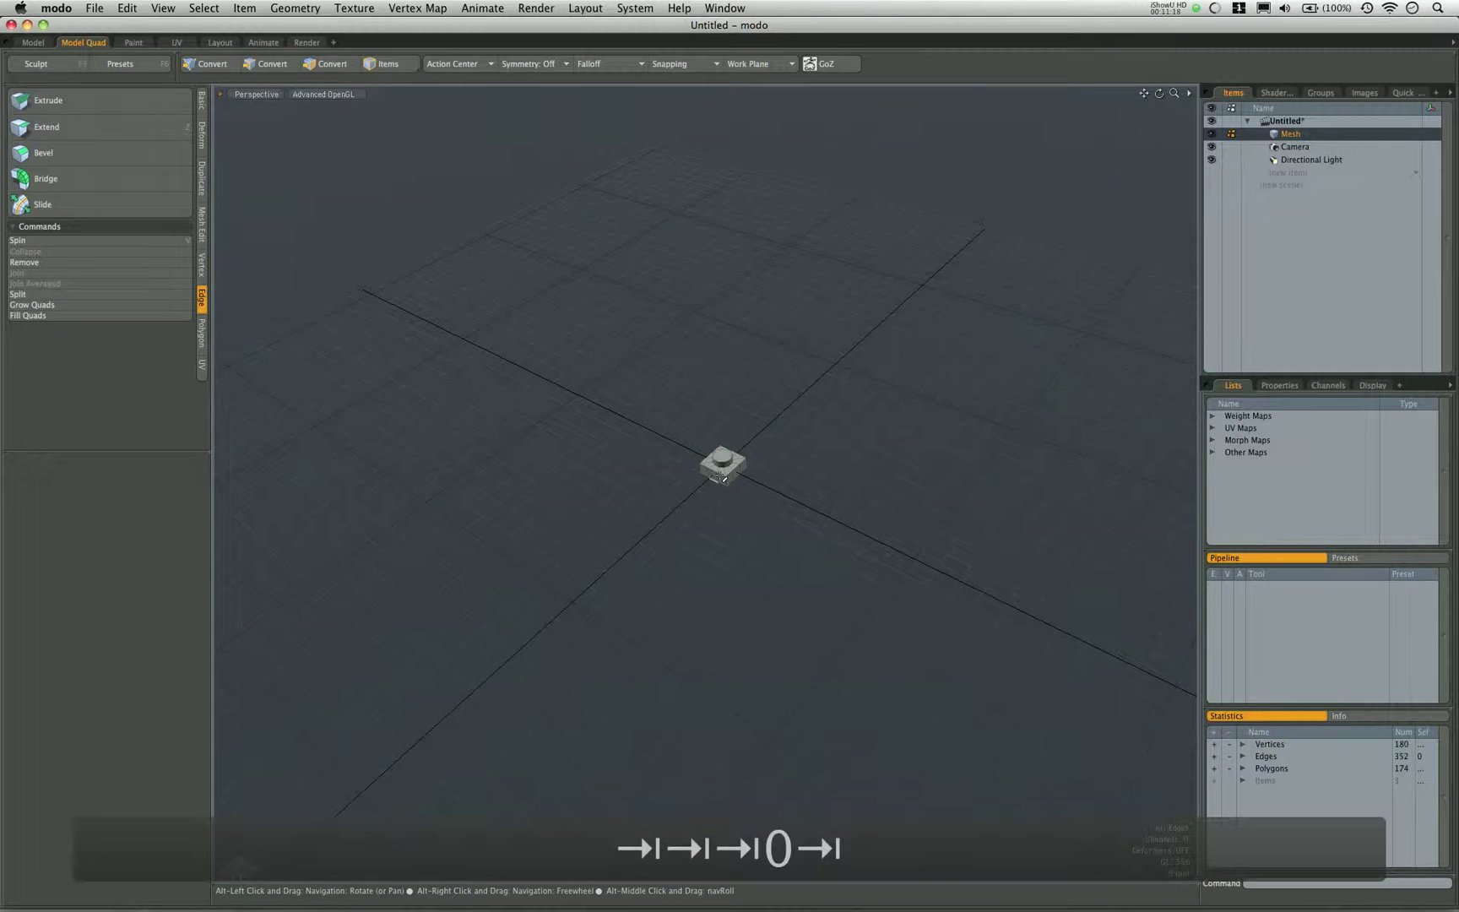
{"action": "scroll", "coordinate": [724, 462], "scroll_direction": "up", "scroll_amount": 5}
{"action": "key", "text": "Tab"}
{"action": "scroll", "coordinate": [724, 462], "scroll_direction": "up", "scroll_amount": 5}
{"action": "key", "text": "Tab"}
{"action": "key", "text": "Tab"}
{"action": "left_click_drag", "start_coordinate": [763, 417], "coordinate": [707, 477], "text": "alt"}
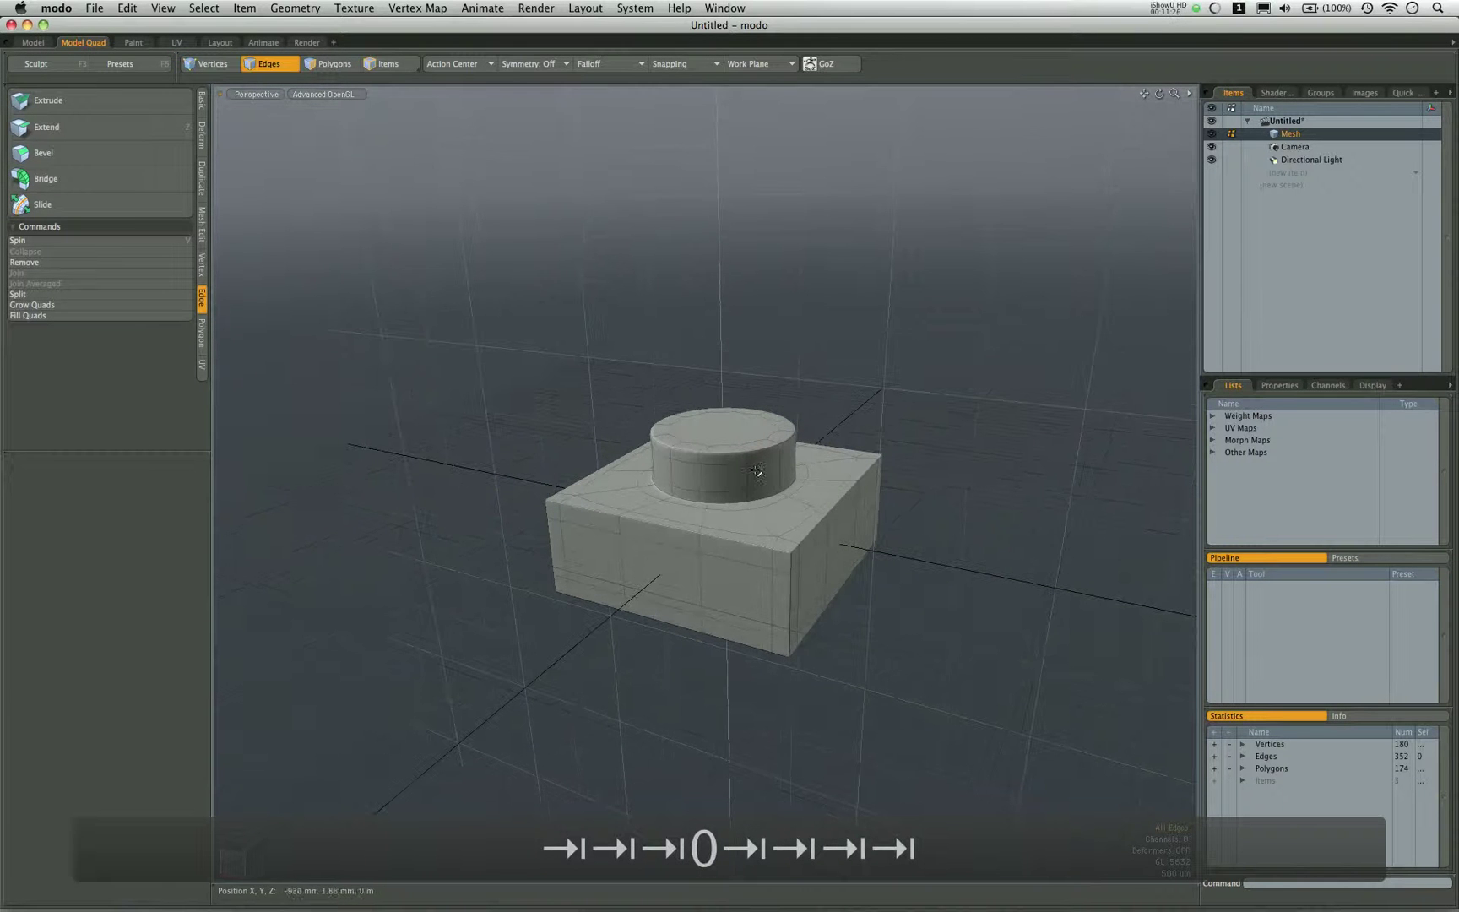
{"action": "key", "text": "Tab"}
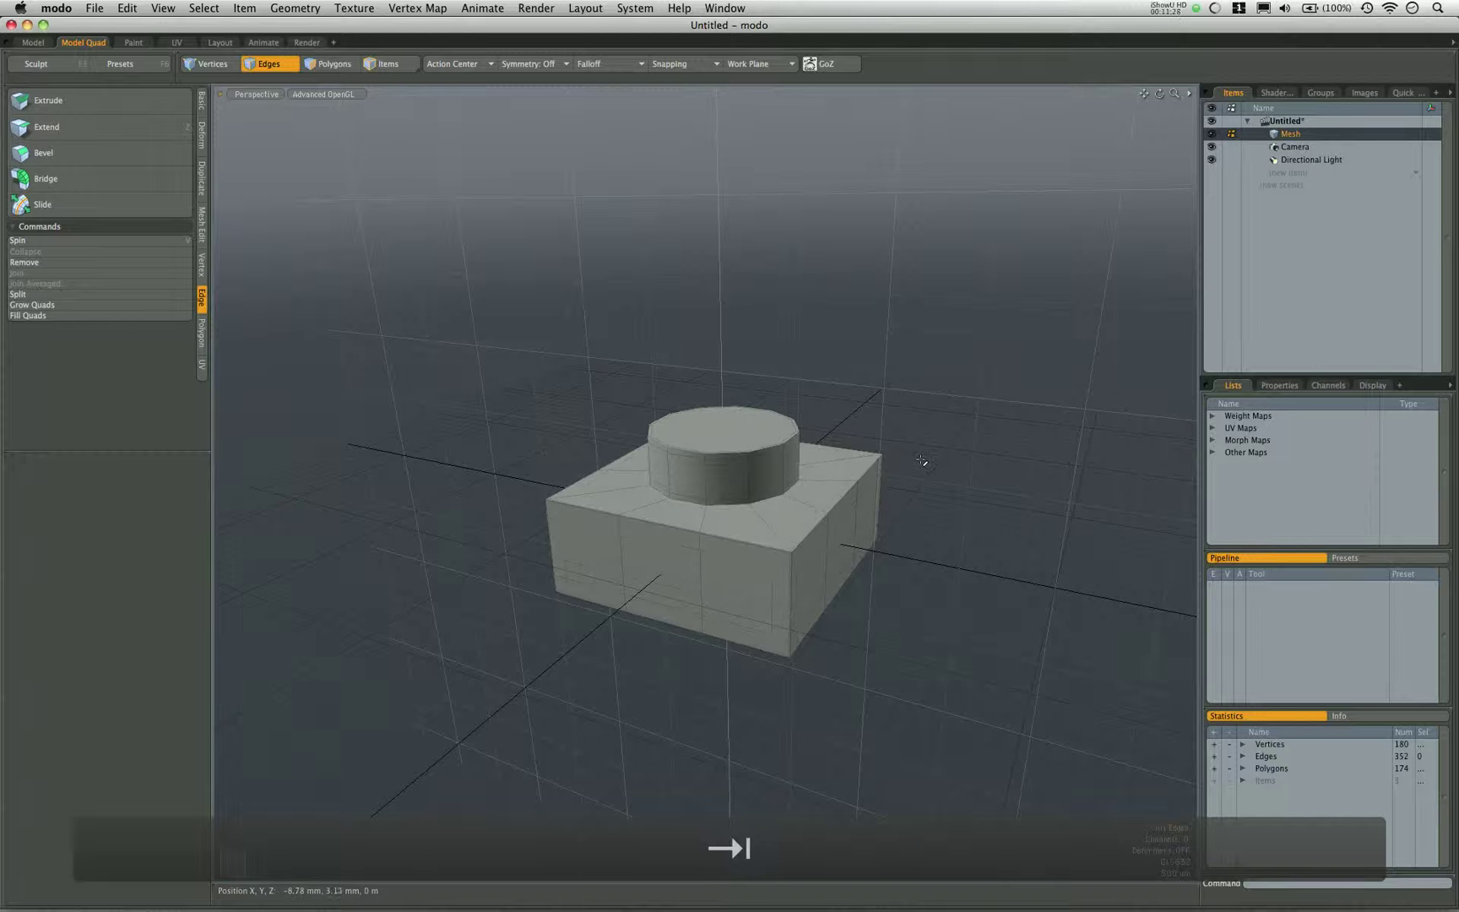
Examine the unsmoothed block from a distance and from several angles to judge its silhouette.
{"action": "scroll", "coordinate": [920, 461], "scroll_direction": "down", "scroll_amount": 8}
{"action": "left_click_drag", "start_coordinate": [920, 461], "coordinate": [759, 451], "text": "alt"}
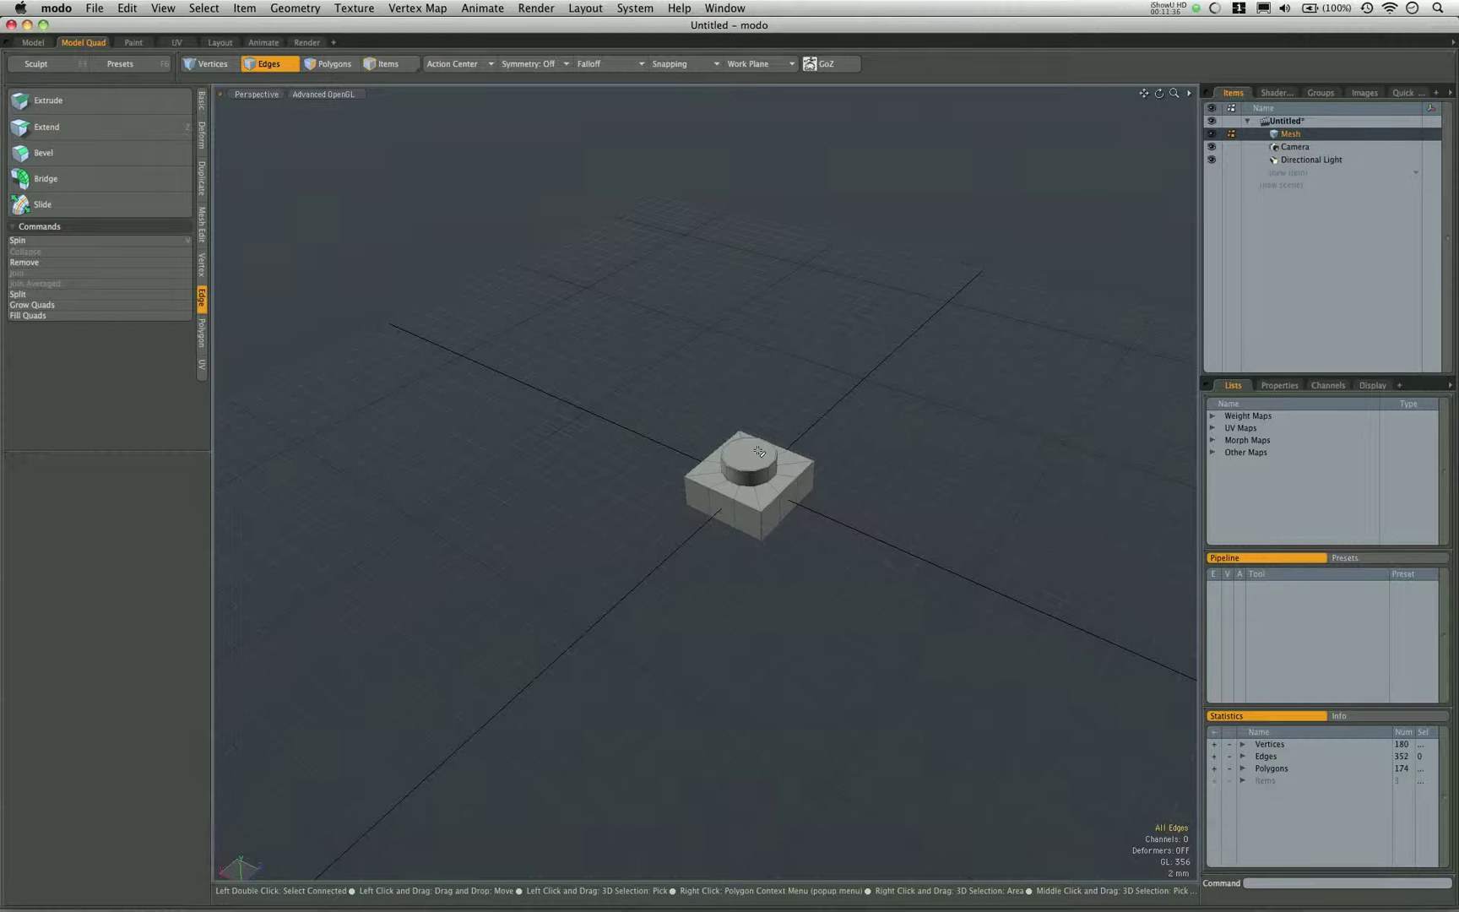
{"action": "left_click_drag", "start_coordinate": [819, 439], "coordinate": [758, 478], "text": "alt"}
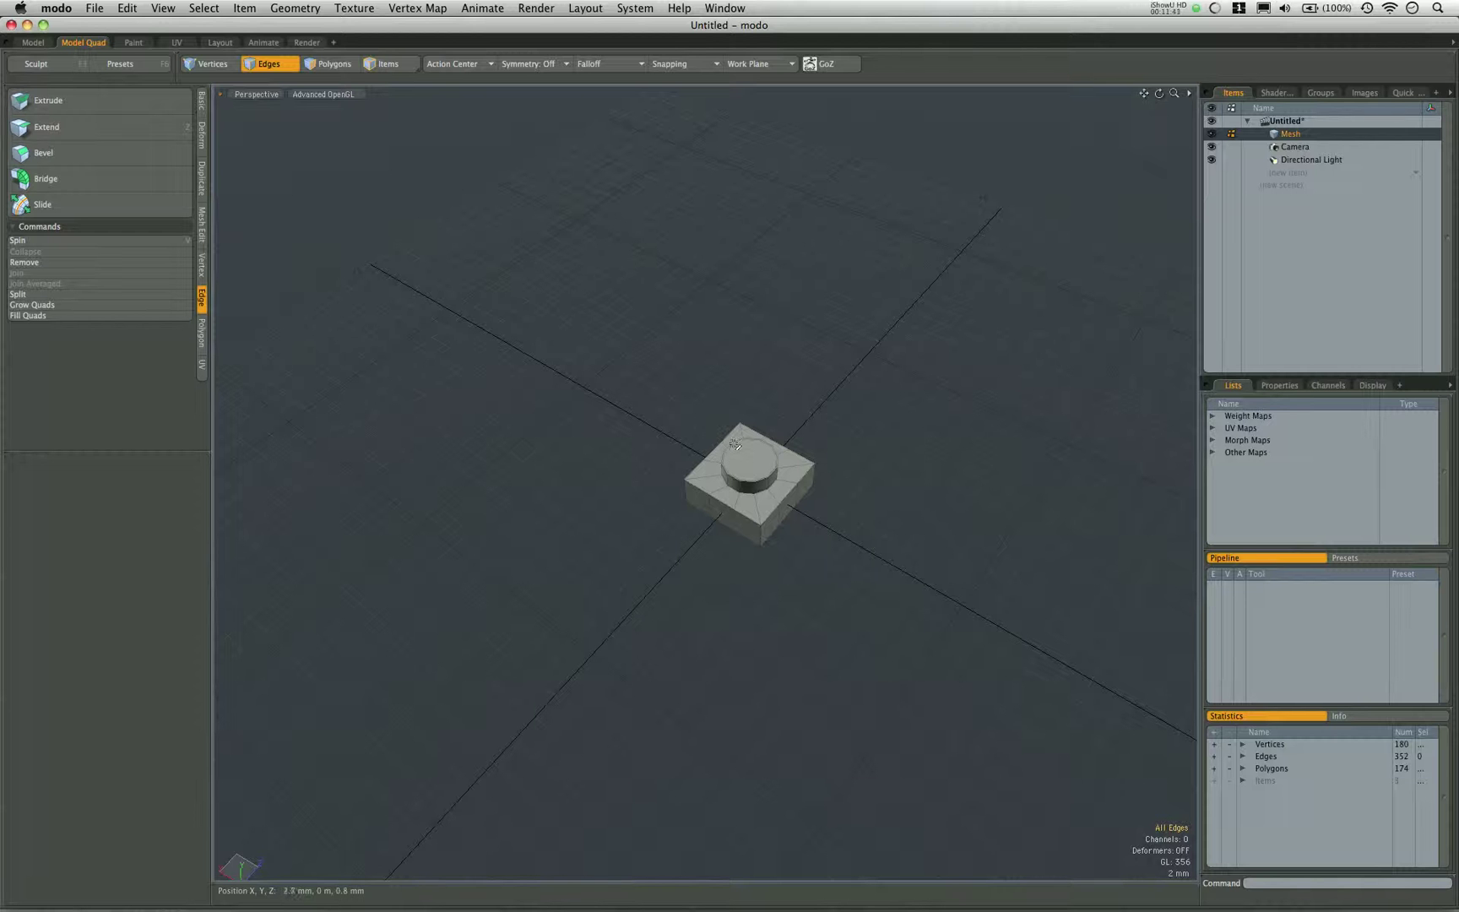
{"action": "left_click_drag", "start_coordinate": [761, 475], "coordinate": [709, 493], "text": "alt"}
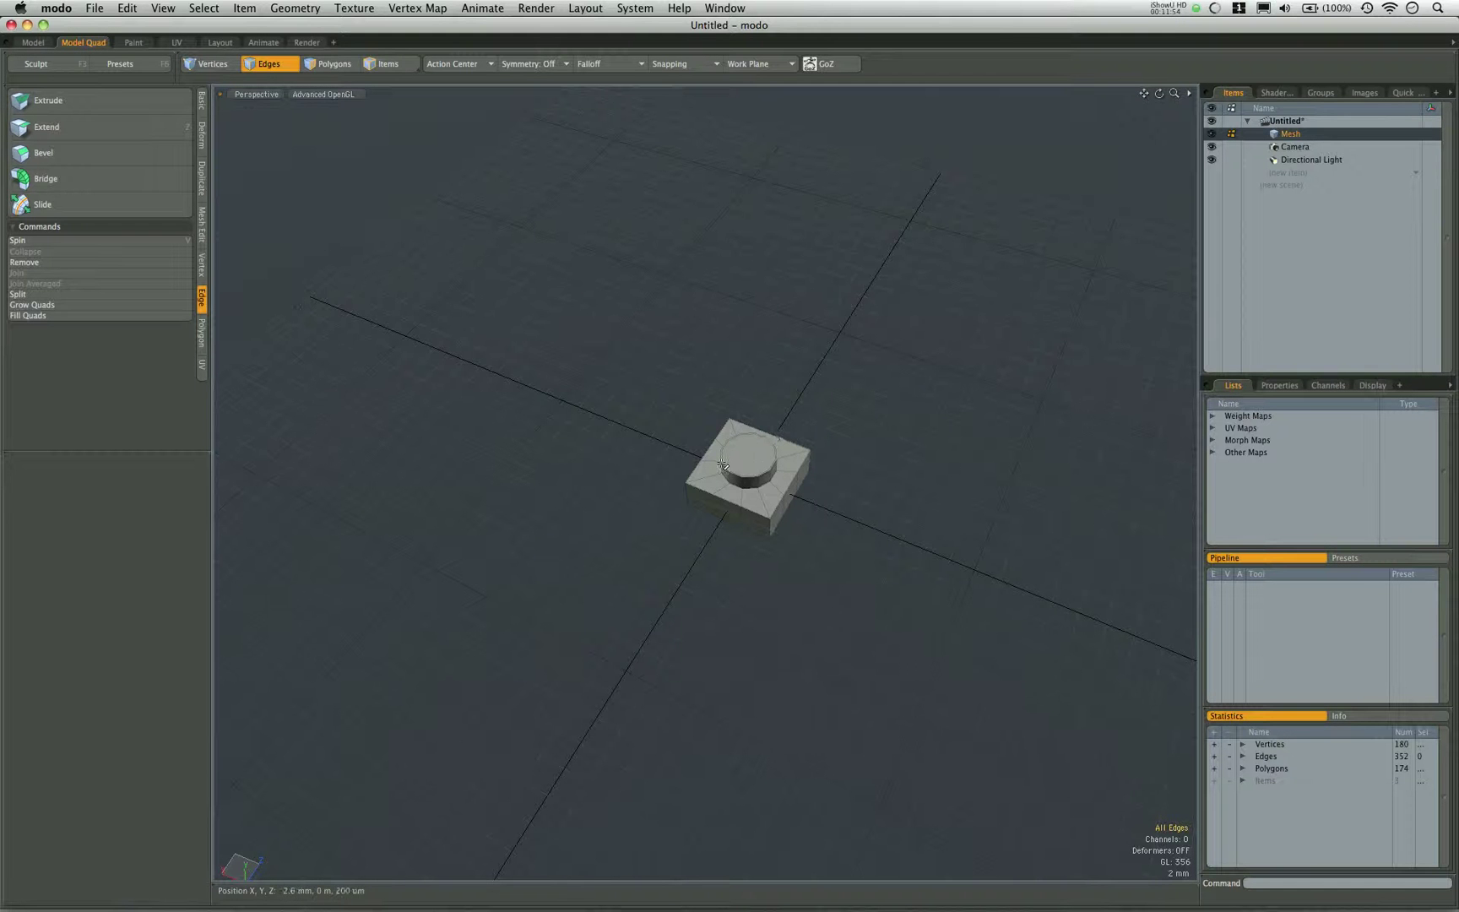
{"action": "left_click_drag", "start_coordinate": [769, 465], "coordinate": [667, 506], "text": "alt"}
Switch to the Model layout and compare the smoothed and unsmoothed block from increasing distances without wireframe, ending smoothed at close range.
{"action": "left_click", "coordinate": [320, 93]}
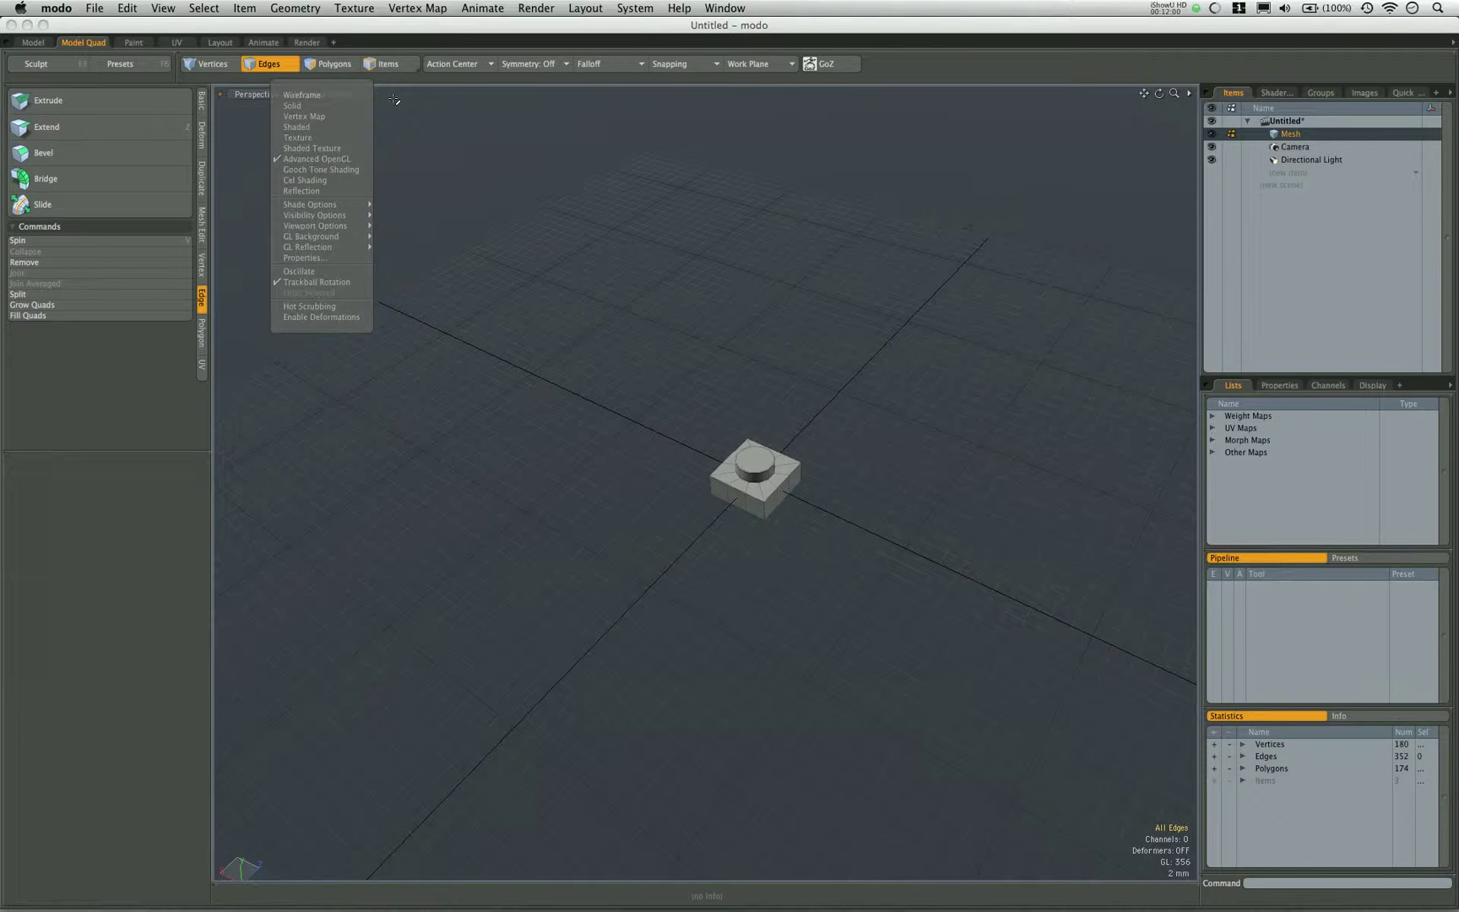
{"action": "left_click", "coordinate": [33, 43]}
{"action": "left_click_drag", "start_coordinate": [595, 288], "coordinate": [654, 495], "text": "alt"}
{"action": "key", "text": "Tab"}
{"action": "key", "text": "Tab"}
{"action": "key", "text": "Tab"}
{"action": "key", "text": "Tab"}
{"action": "key", "text": "Tab"}
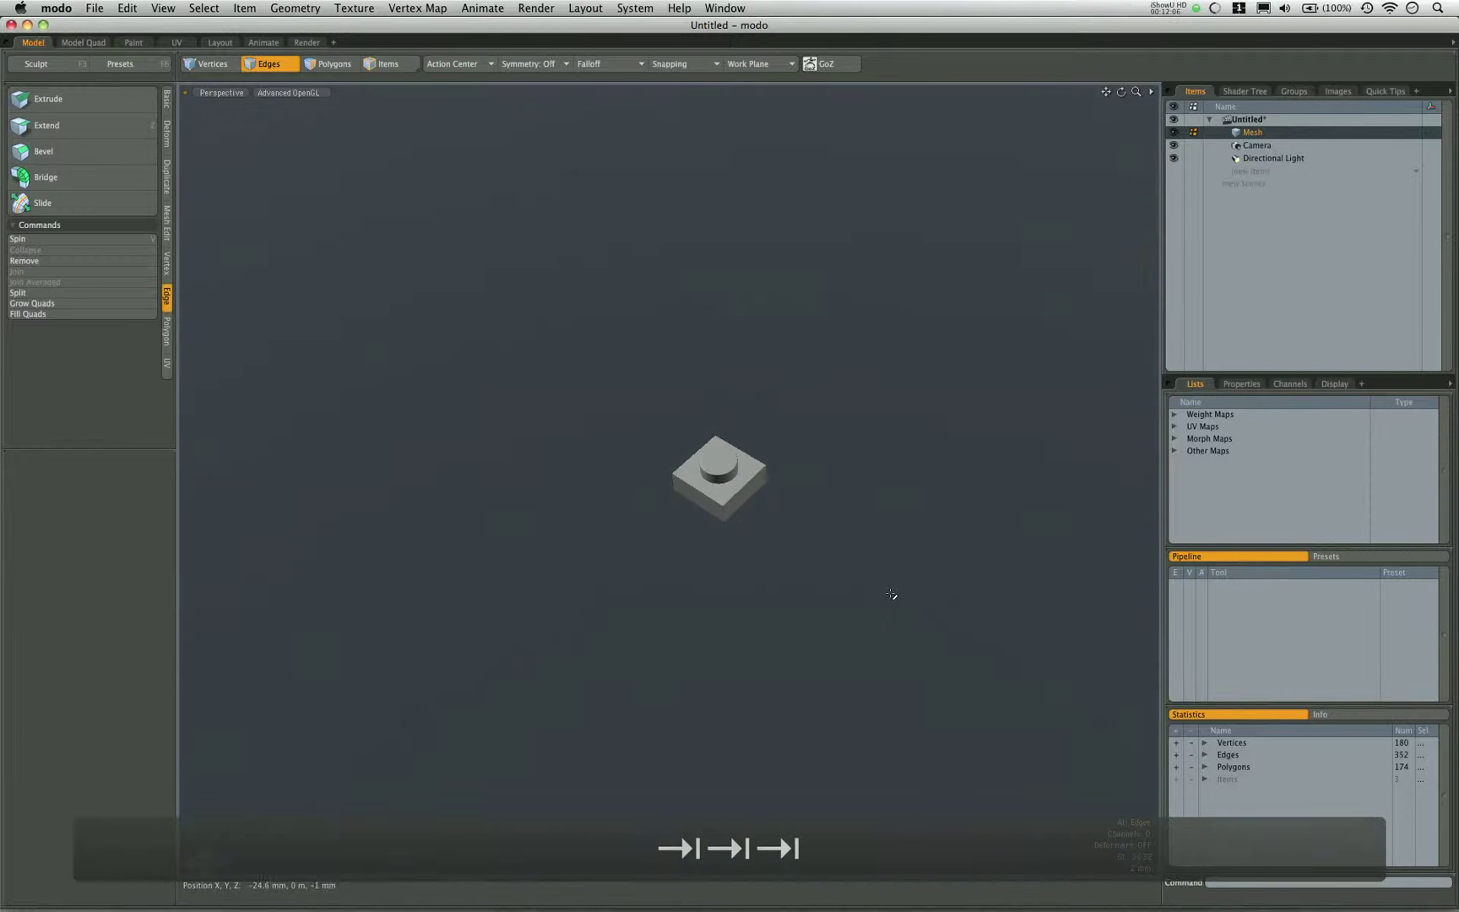
{"action": "scroll", "coordinate": [889, 595], "scroll_direction": "down", "scroll_amount": 3}
{"action": "key", "text": "Tab"}
{"action": "key", "text": "Tab"}
{"action": "key", "text": "Tab"}
{"action": "key", "text": "Tab"}
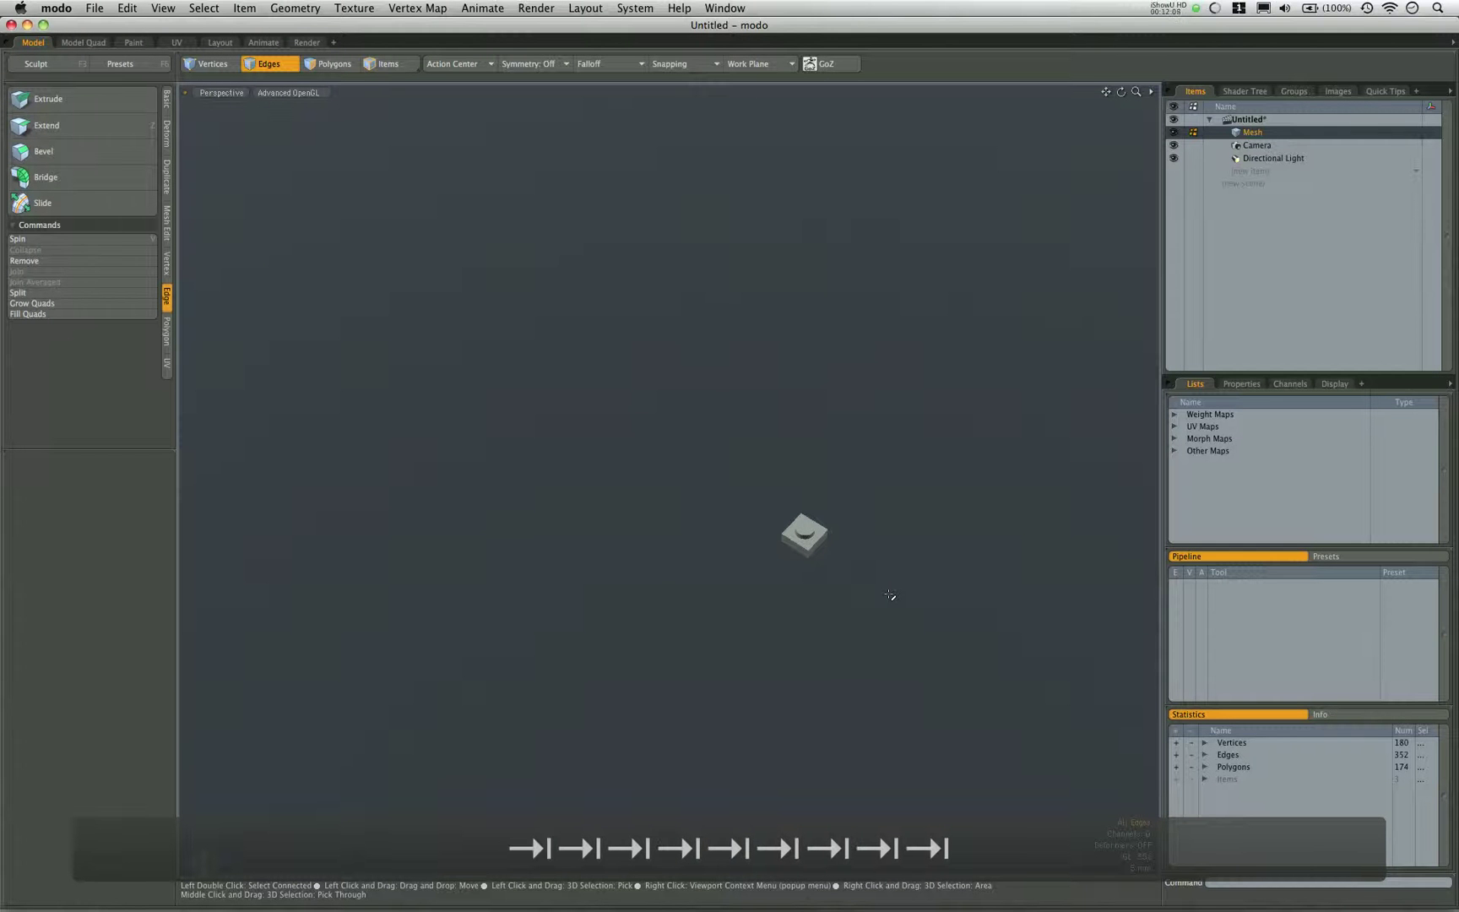
{"action": "key", "text": "Tab"}
{"action": "key", "text": "Tab"}
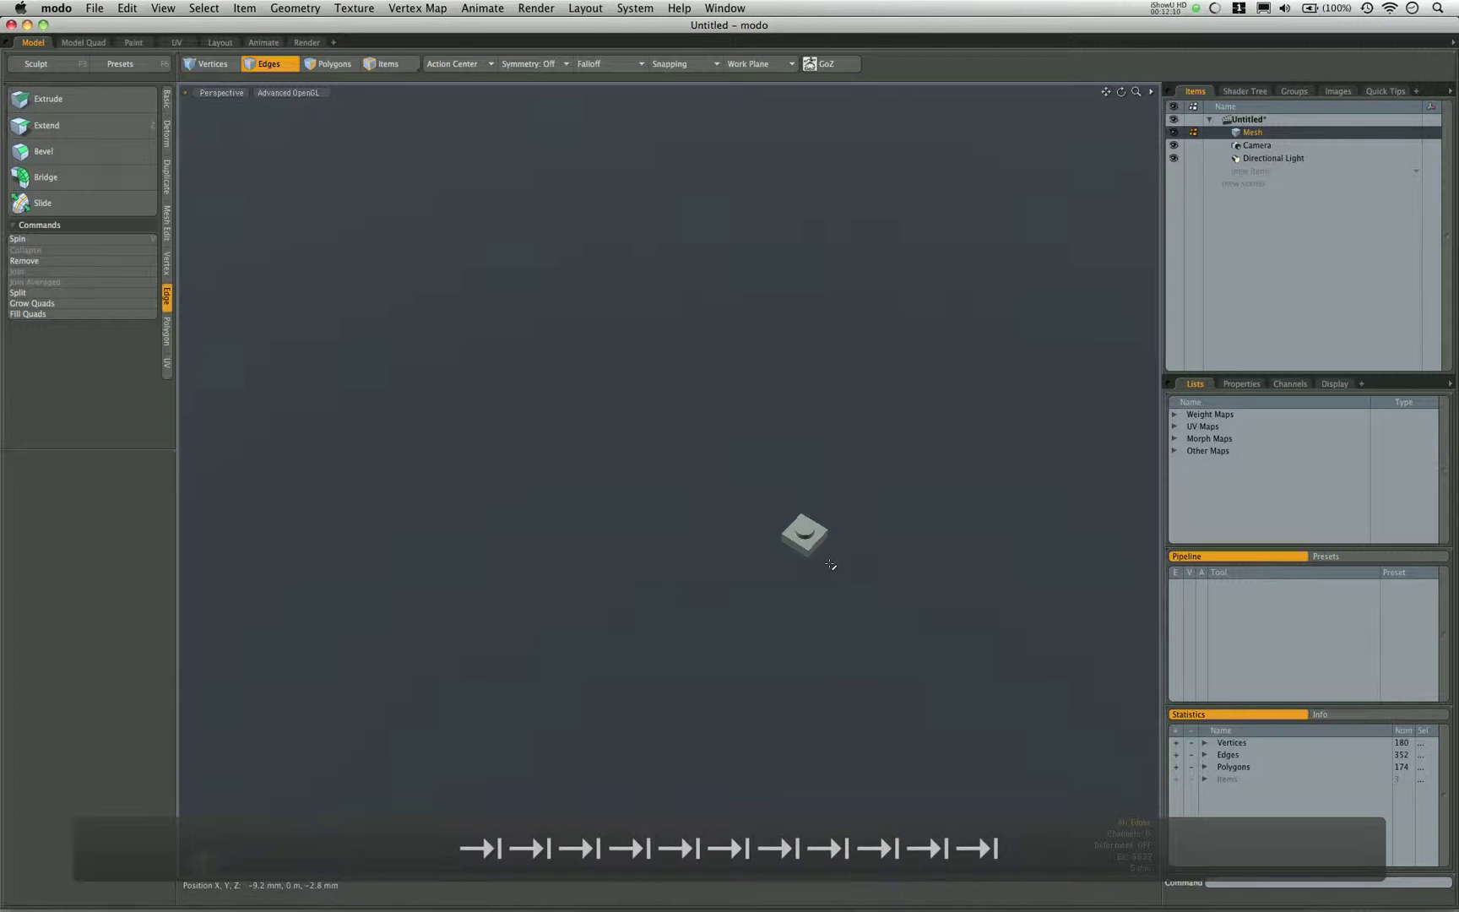
{"action": "key", "text": "Tab"}
{"action": "key", "text": "Tab"}
{"action": "key", "text": "Tab"}
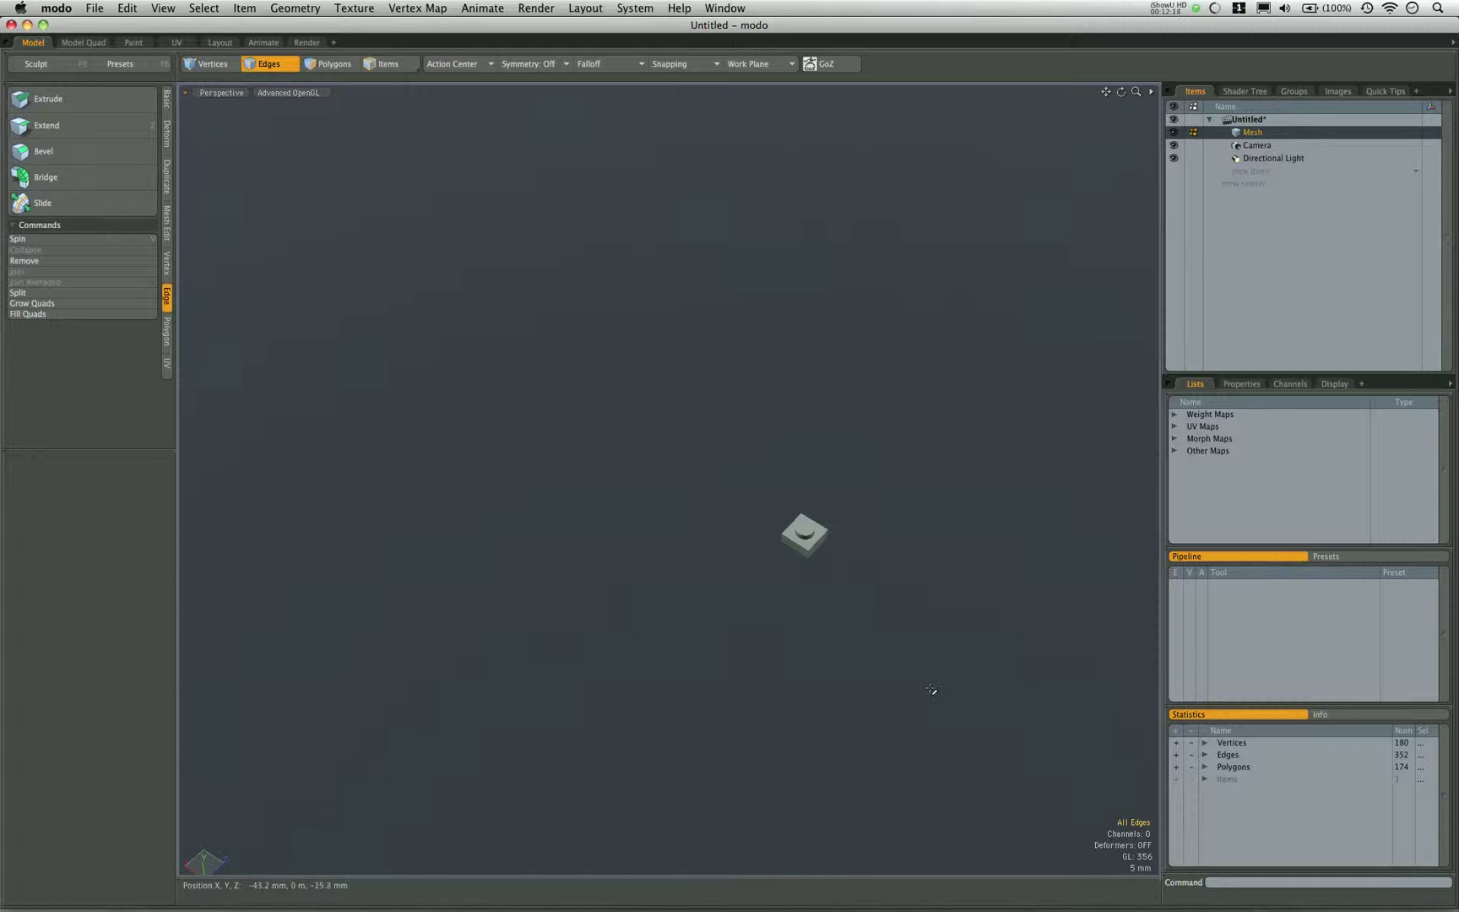
{"action": "key", "text": "Tab"}
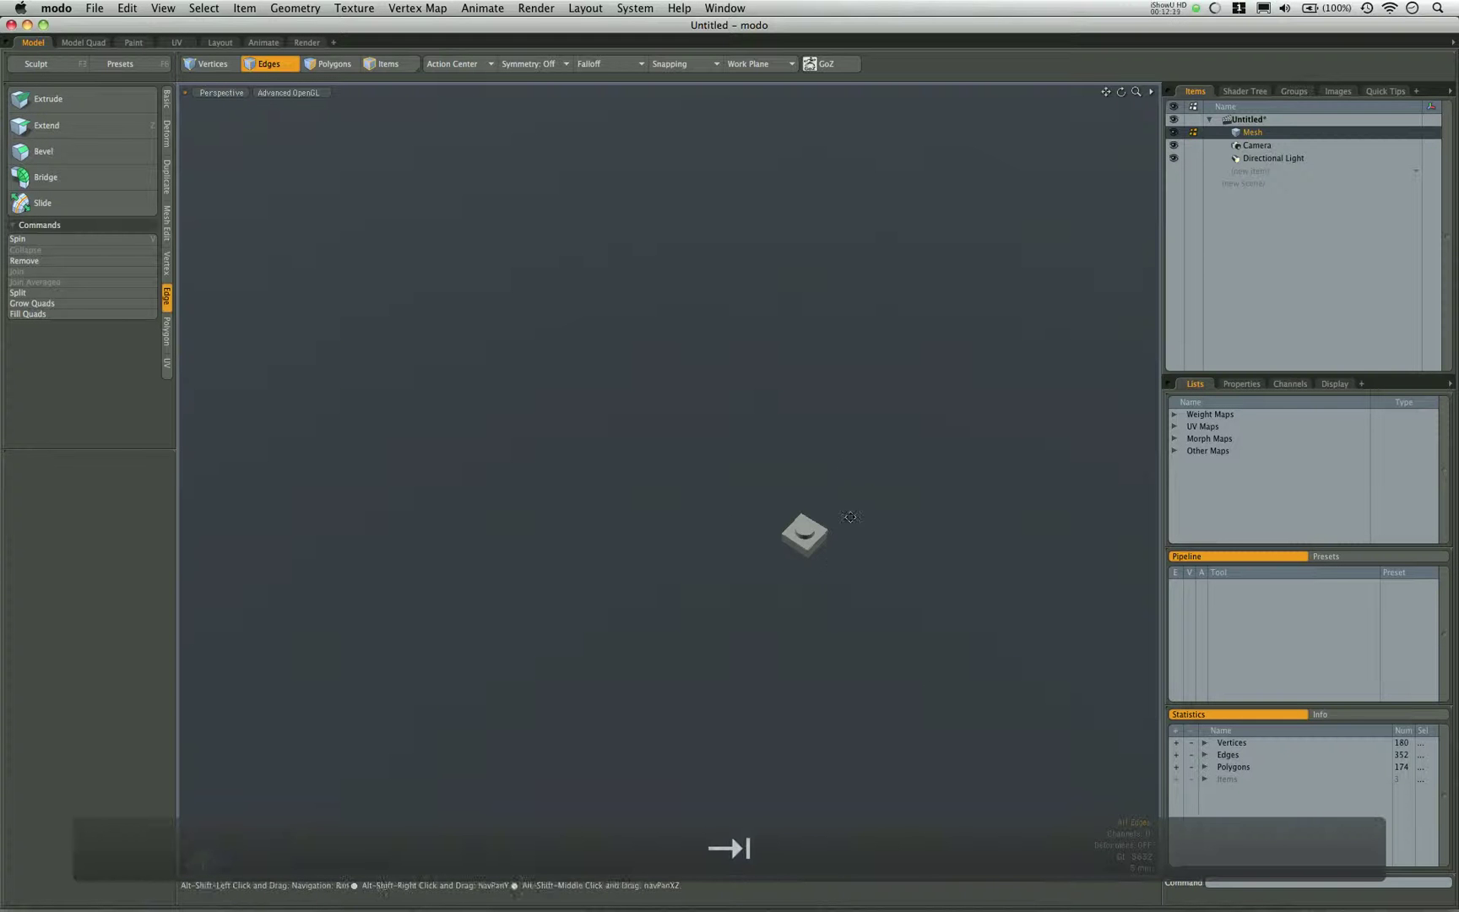
{"action": "left_click_drag", "start_coordinate": [847, 501], "coordinate": [710, 517]}
{"action": "scroll", "coordinate": [673, 538], "scroll_direction": "up", "scroll_amount": 10}
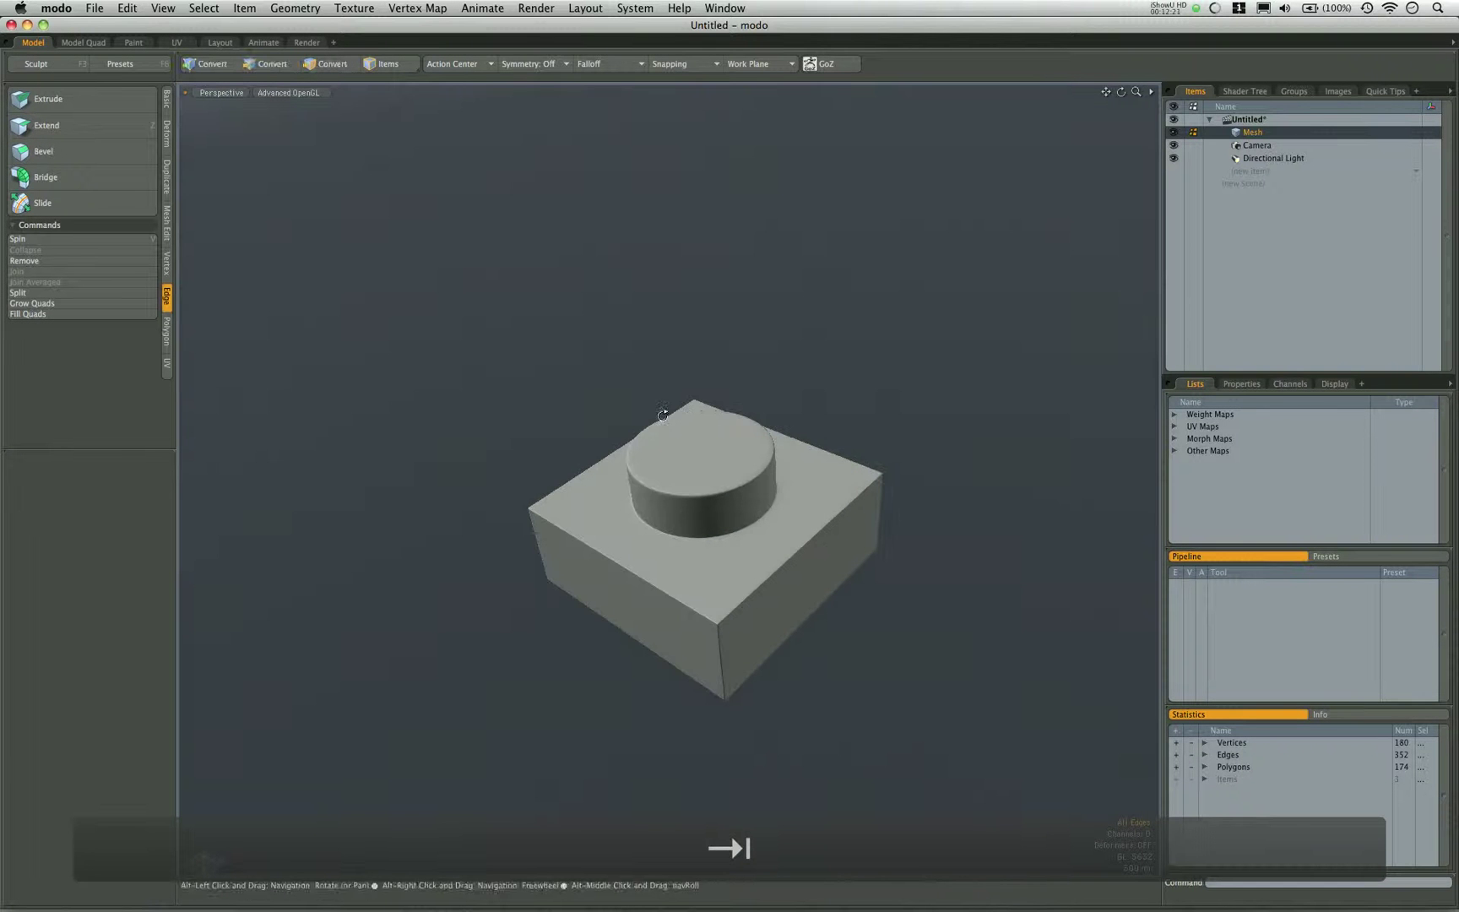
Return to the Model Quad layout, bring the box's underside into view, and turn subdivision smoothing off in polygon mode.
{"action": "left_click", "coordinate": [83, 43]}
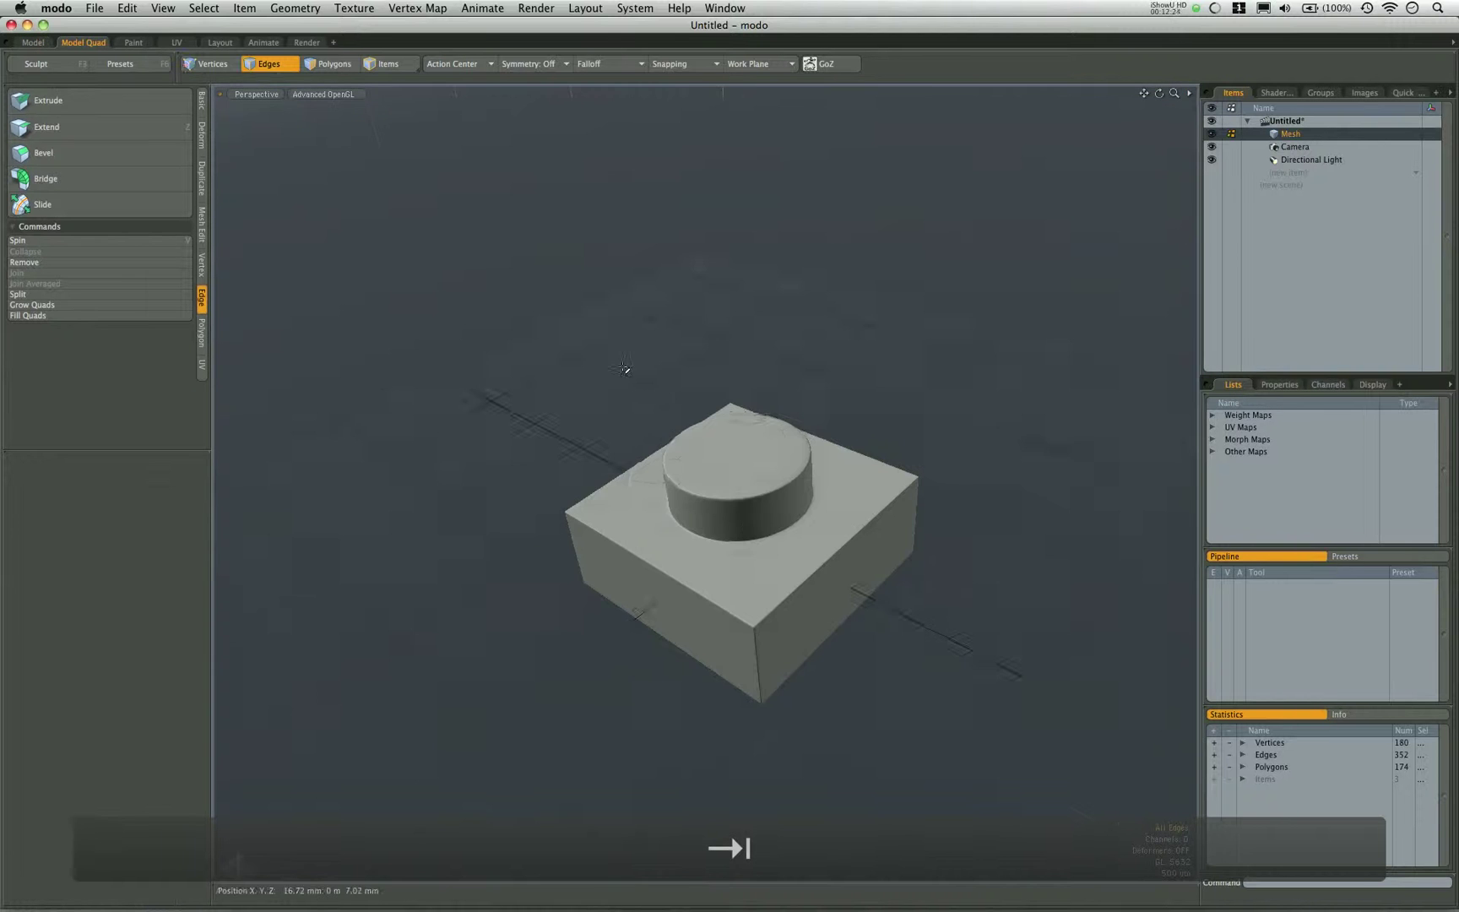
{"action": "left_click_drag", "start_coordinate": [774, 494], "coordinate": [581, 492], "text": "alt"}
{"action": "left_click_drag", "start_coordinate": [664, 628], "coordinate": [723, 543], "text": "alt"}
{"action": "key", "text": "Tab"}
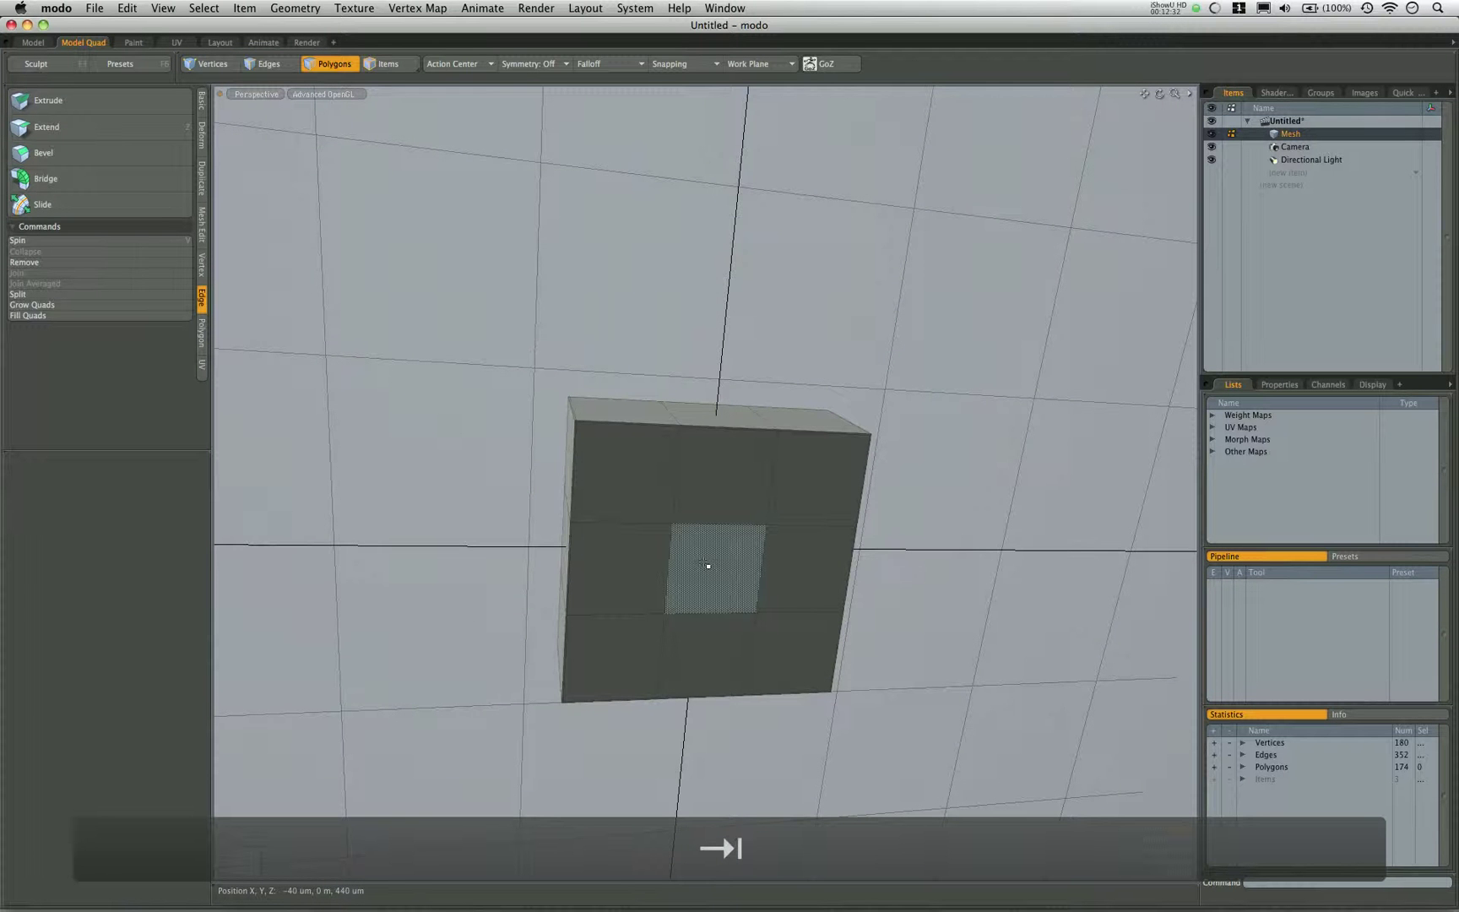
{"action": "key", "text": "Tab"}
{"action": "key", "text": "Tab"}
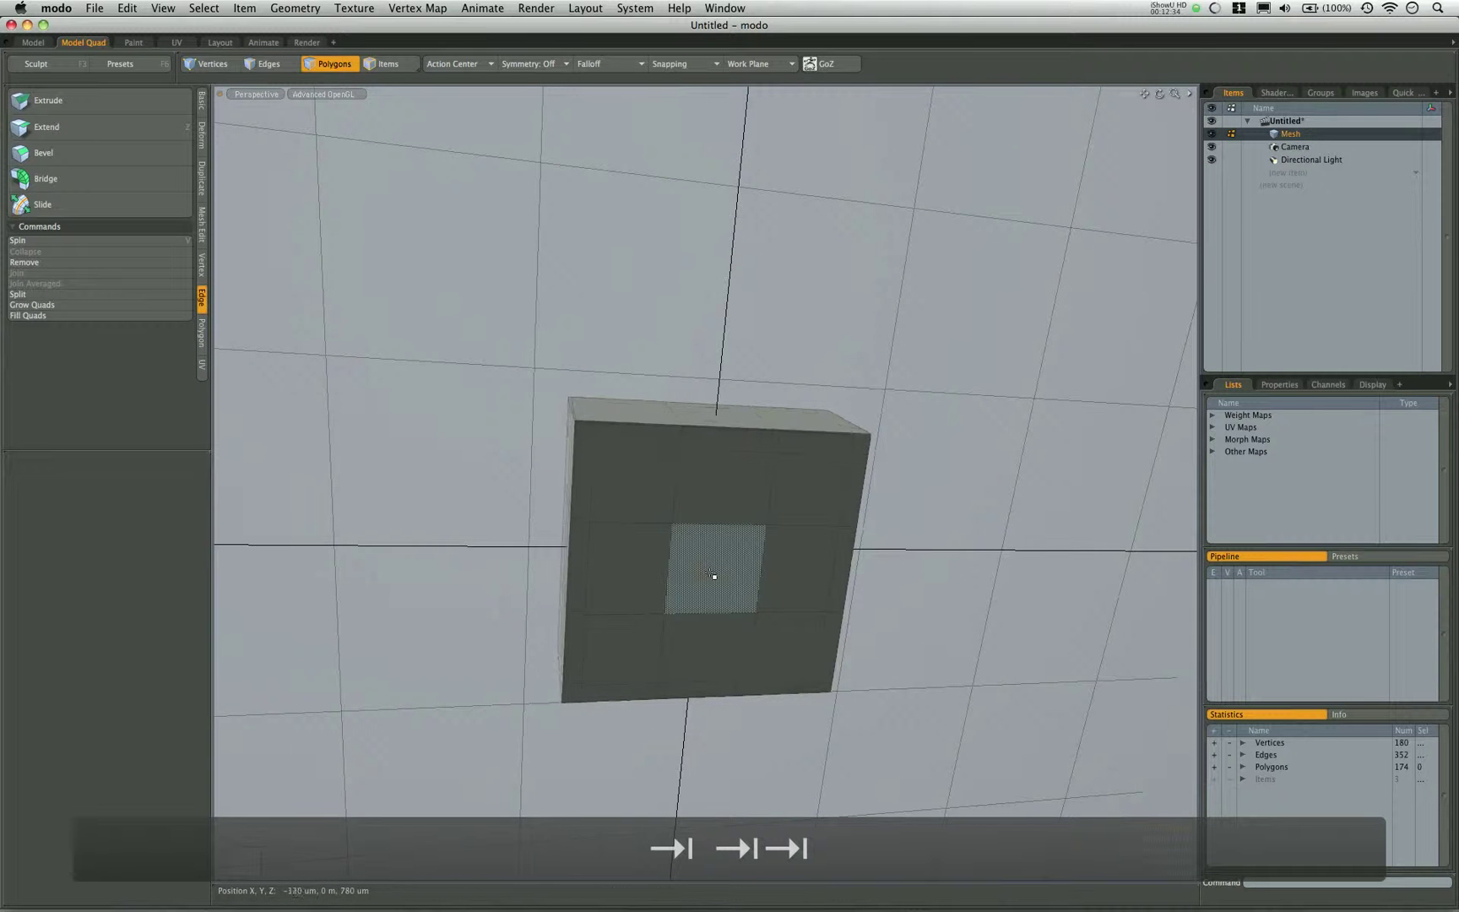
Select the centre polygon of the box's underside and expand the selection to the whole bottom face, including its narrow border polygons.
{"action": "left_click", "coordinate": [714, 575]}
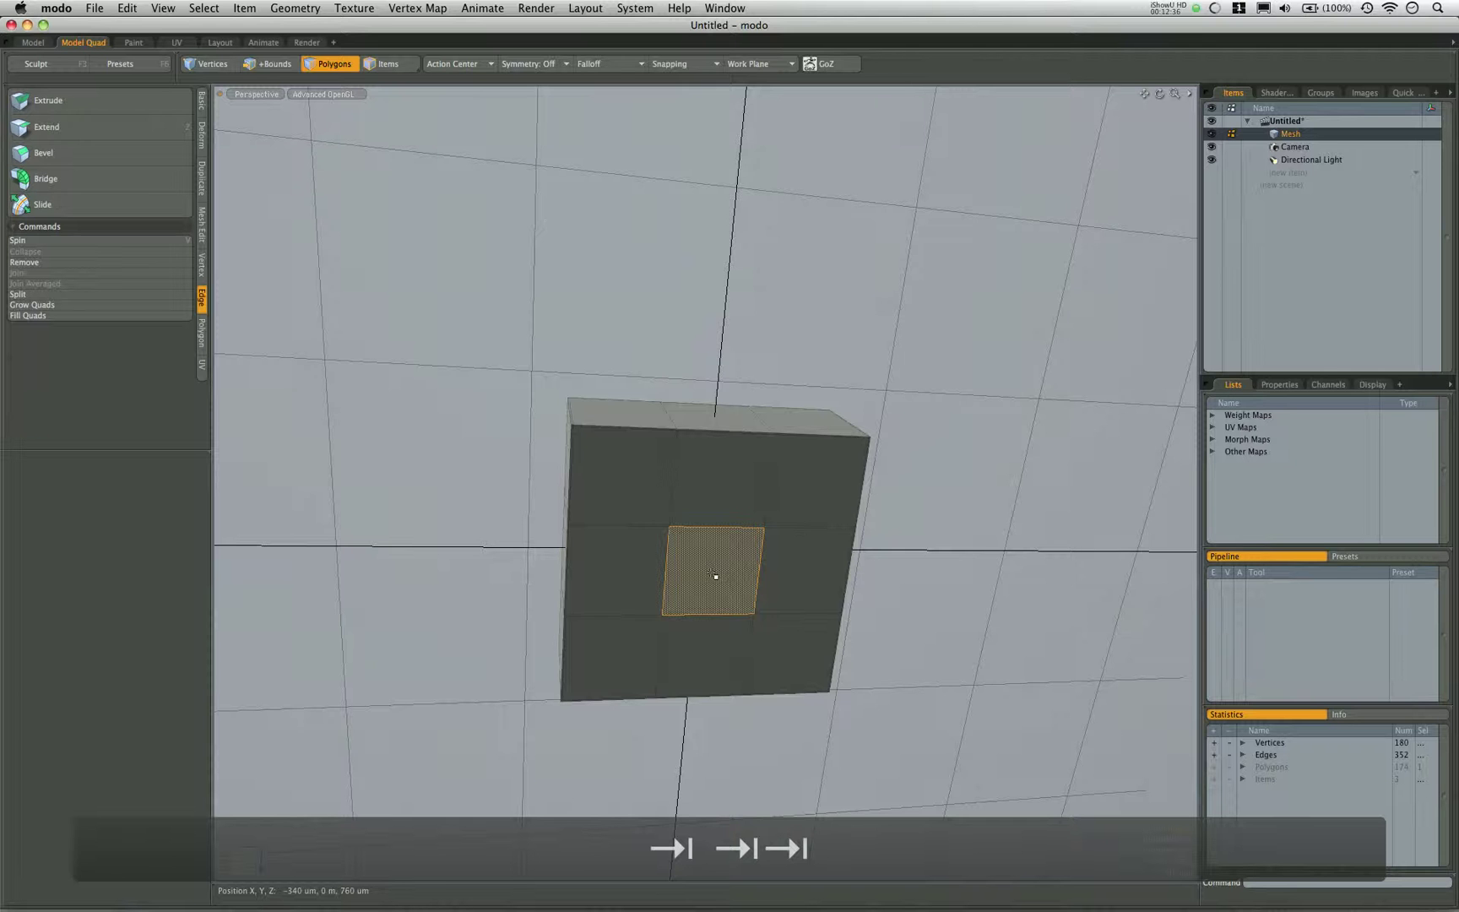
{"action": "key", "text": "Up"}
{"action": "left_click_drag", "start_coordinate": [724, 554], "coordinate": [686, 483], "text": "alt"}
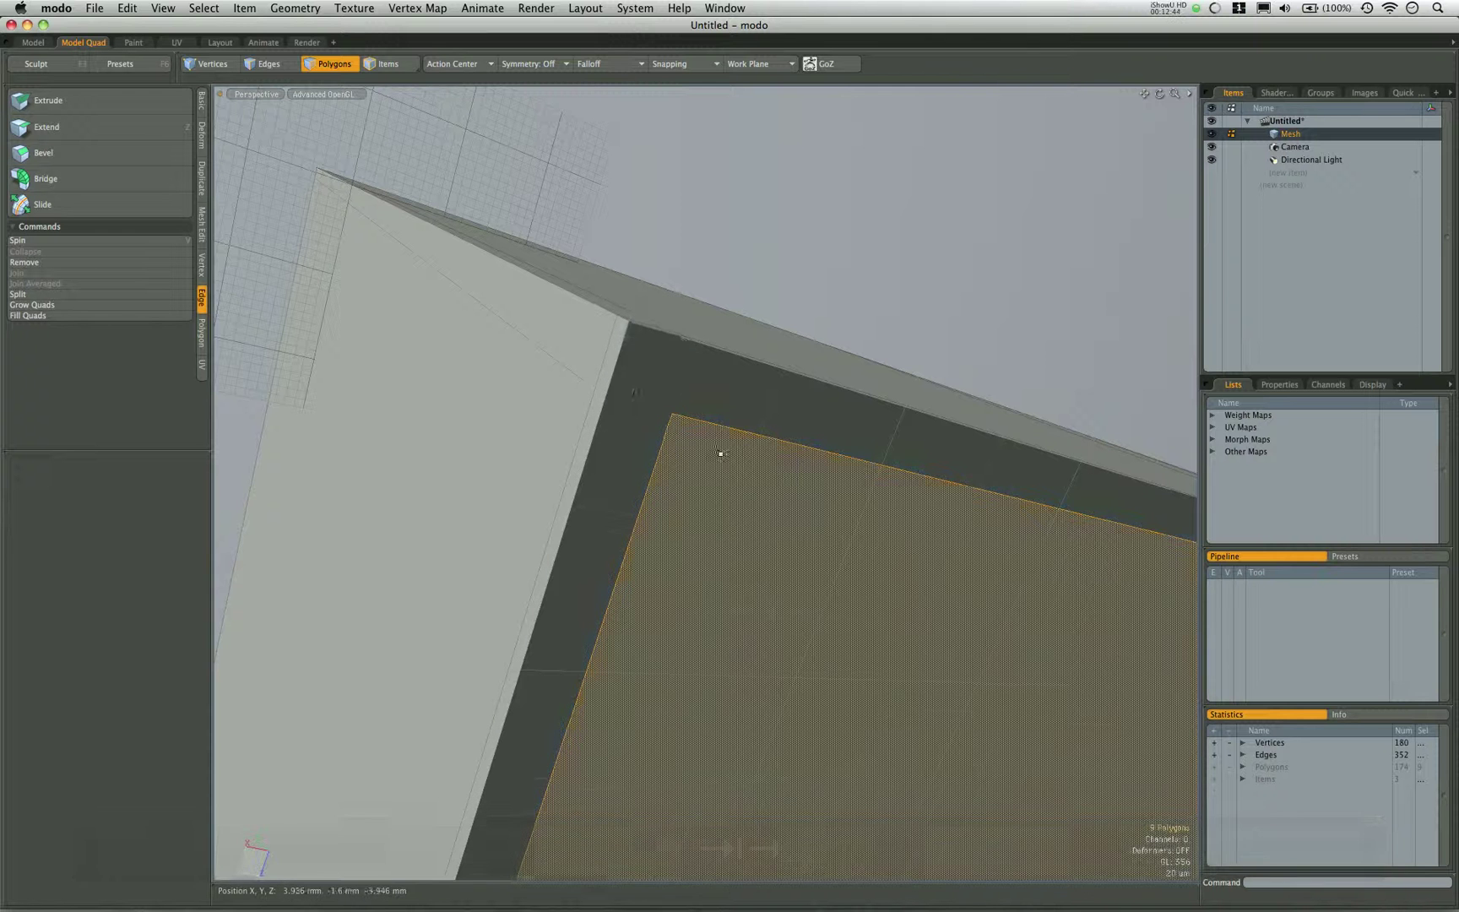
{"action": "scroll", "coordinate": [720, 454], "scroll_direction": "down", "scroll_amount": 2}
{"action": "left_click_drag", "start_coordinate": [720, 454], "coordinate": [624, 342], "text": "alt+shift"}
{"action": "scroll", "coordinate": [625, 342], "scroll_direction": "down", "scroll_amount": 6}
{"action": "scroll", "coordinate": [692, 445], "scroll_direction": "down", "scroll_amount": 3}
{"action": "left_click_drag", "start_coordinate": [717, 456], "coordinate": [705, 358], "text": "alt+shift"}
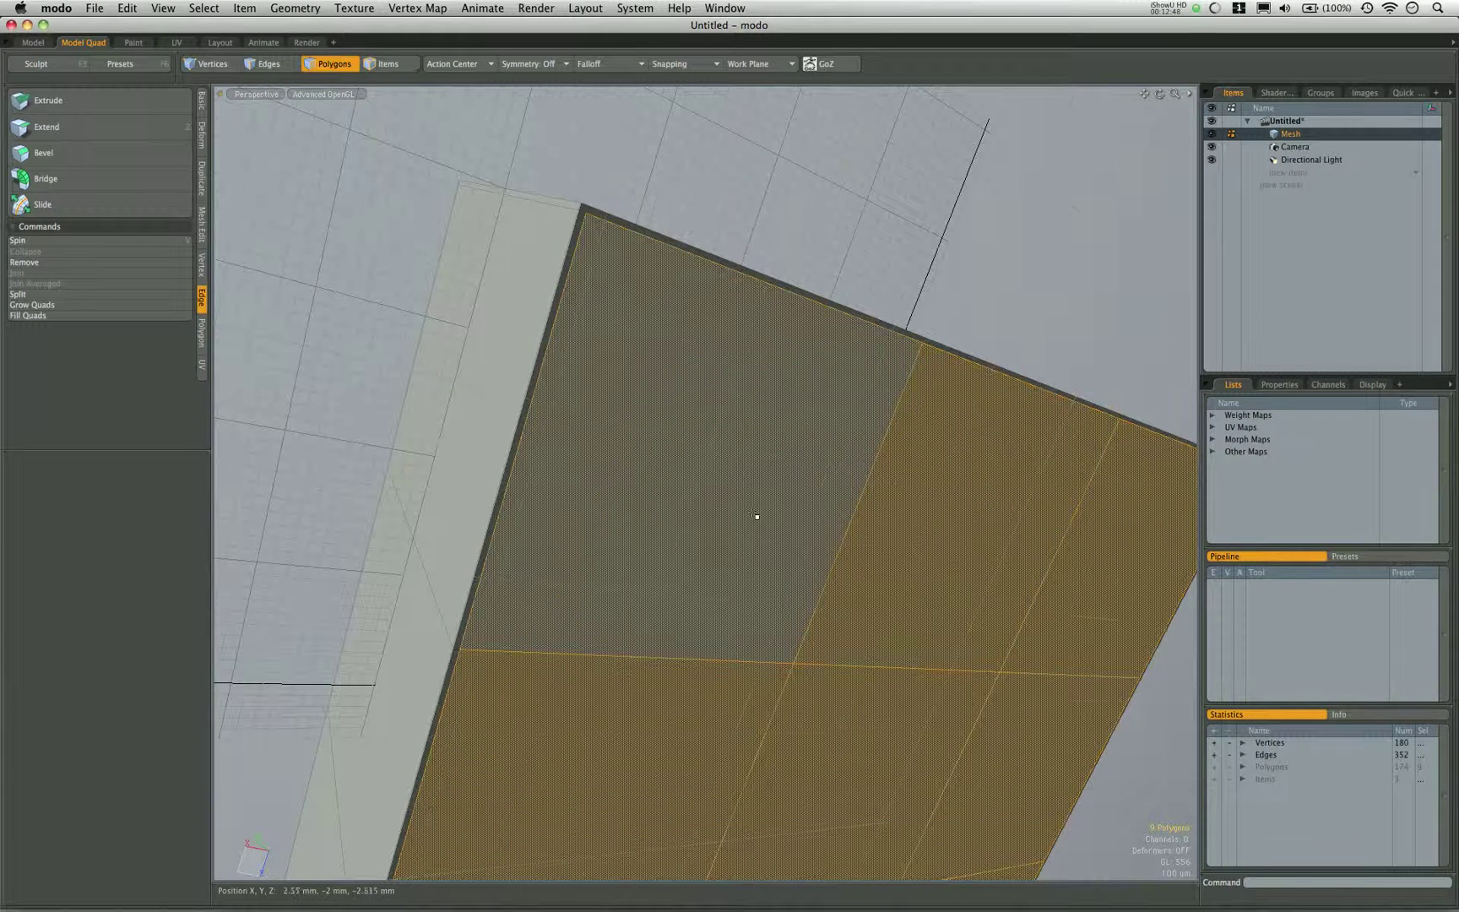
{"action": "scroll", "coordinate": [743, 517], "scroll_direction": "down", "scroll_amount": 3}
{"action": "left_click_drag", "start_coordinate": [745, 506], "coordinate": [667, 245], "text": "alt+shift"}
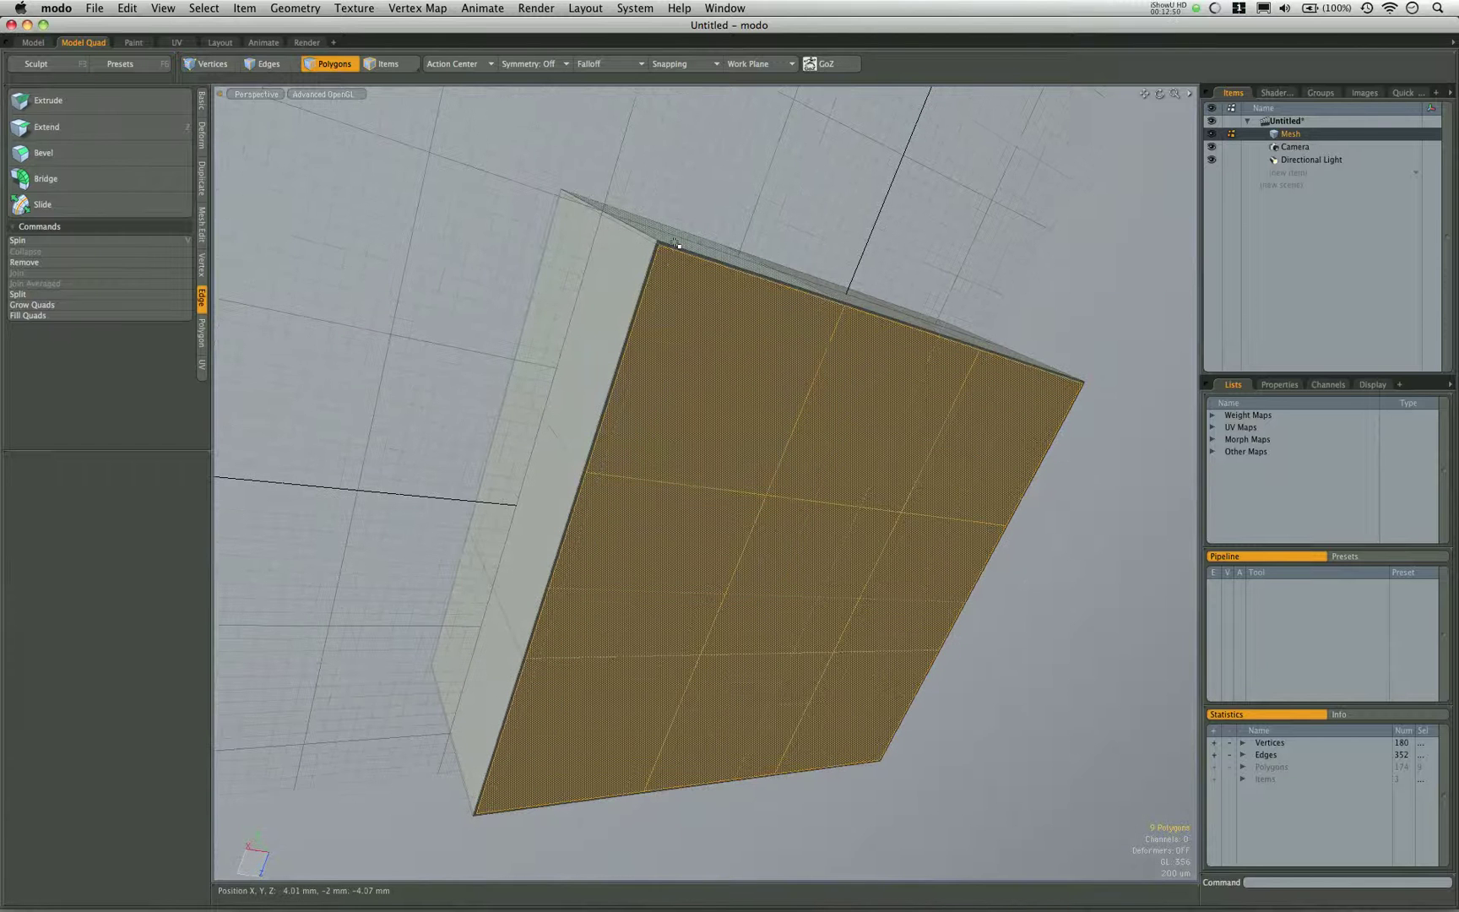
{"action": "key", "text": "shift+Up"}
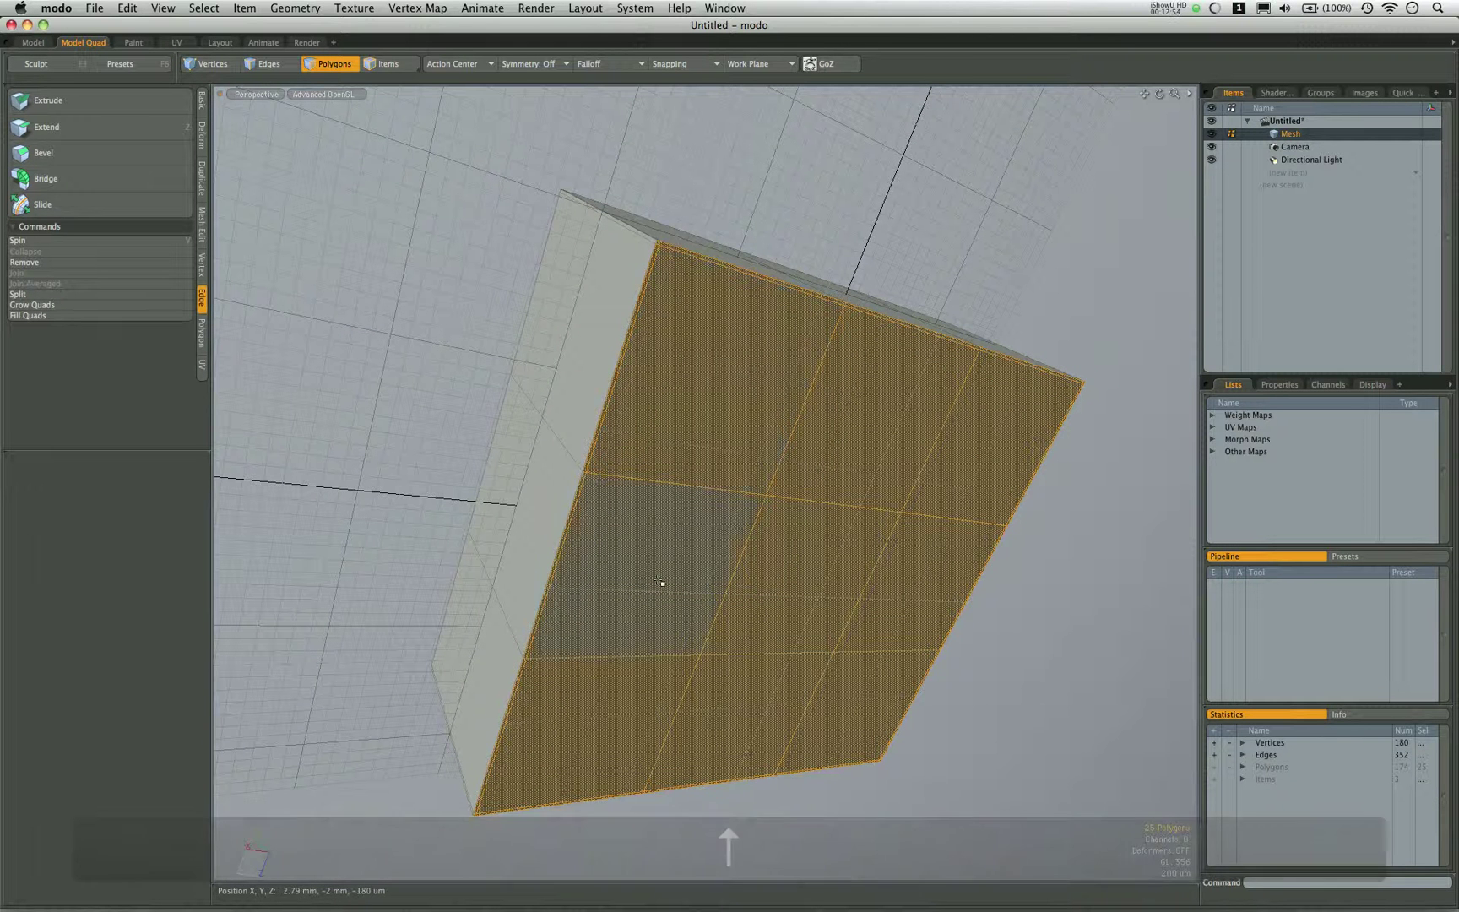
{"action": "left_click_drag", "start_coordinate": [876, 433], "coordinate": [781, 466], "text": "alt"}
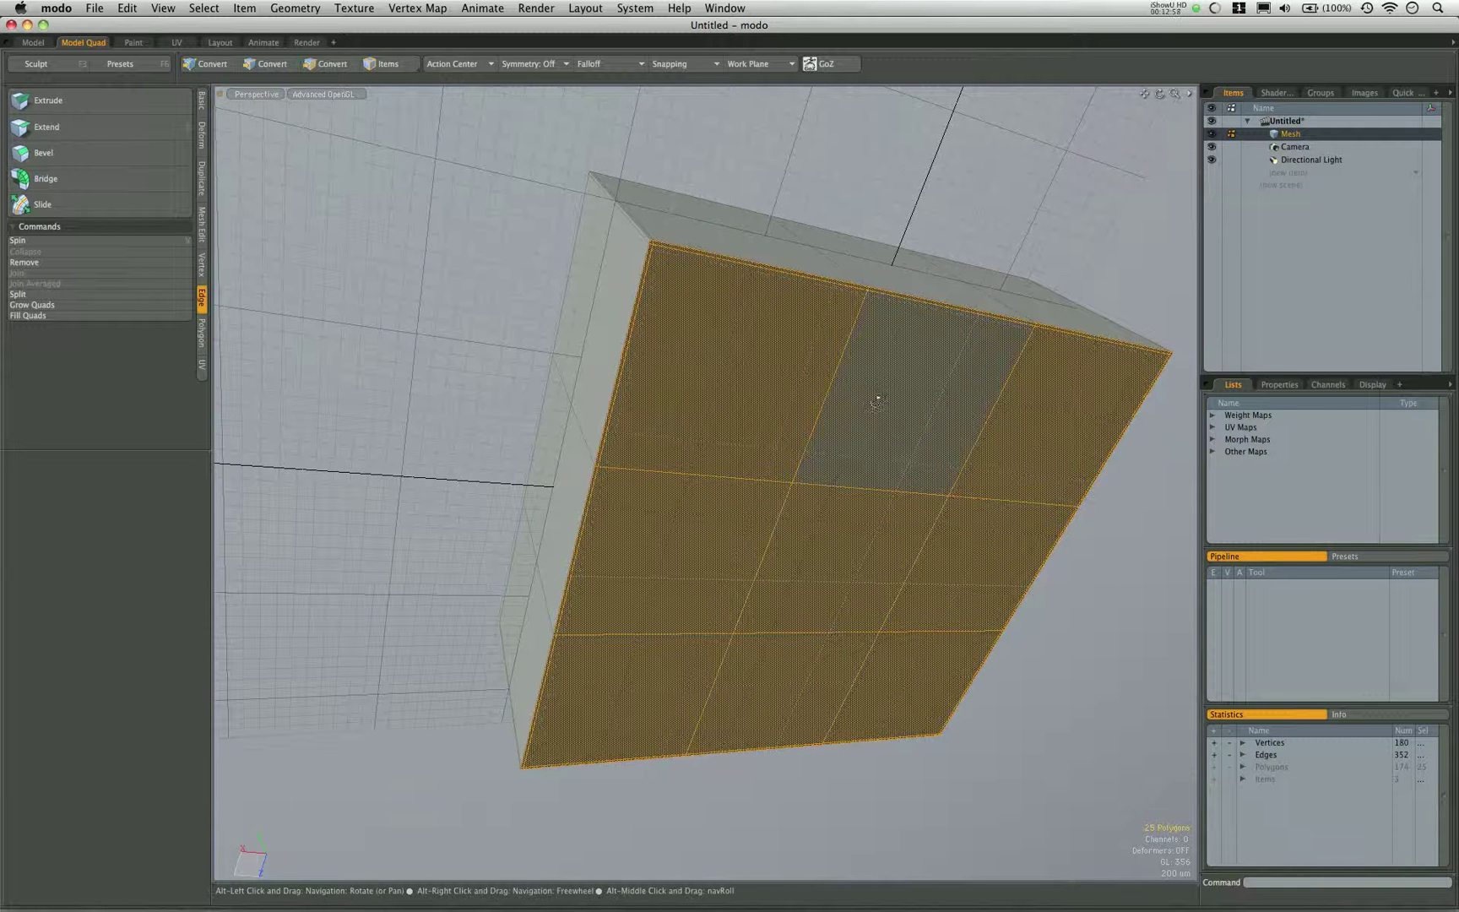
Bevel the selected underside polygons with zero shift and inset, and scale the new face to 60% in X and Z.
{"action": "left_click_drag", "start_coordinate": [906, 480], "coordinate": [826, 417], "text": "alt"}
{"action": "left_click_drag", "start_coordinate": [783, 342], "coordinate": [779, 316], "text": "alt"}
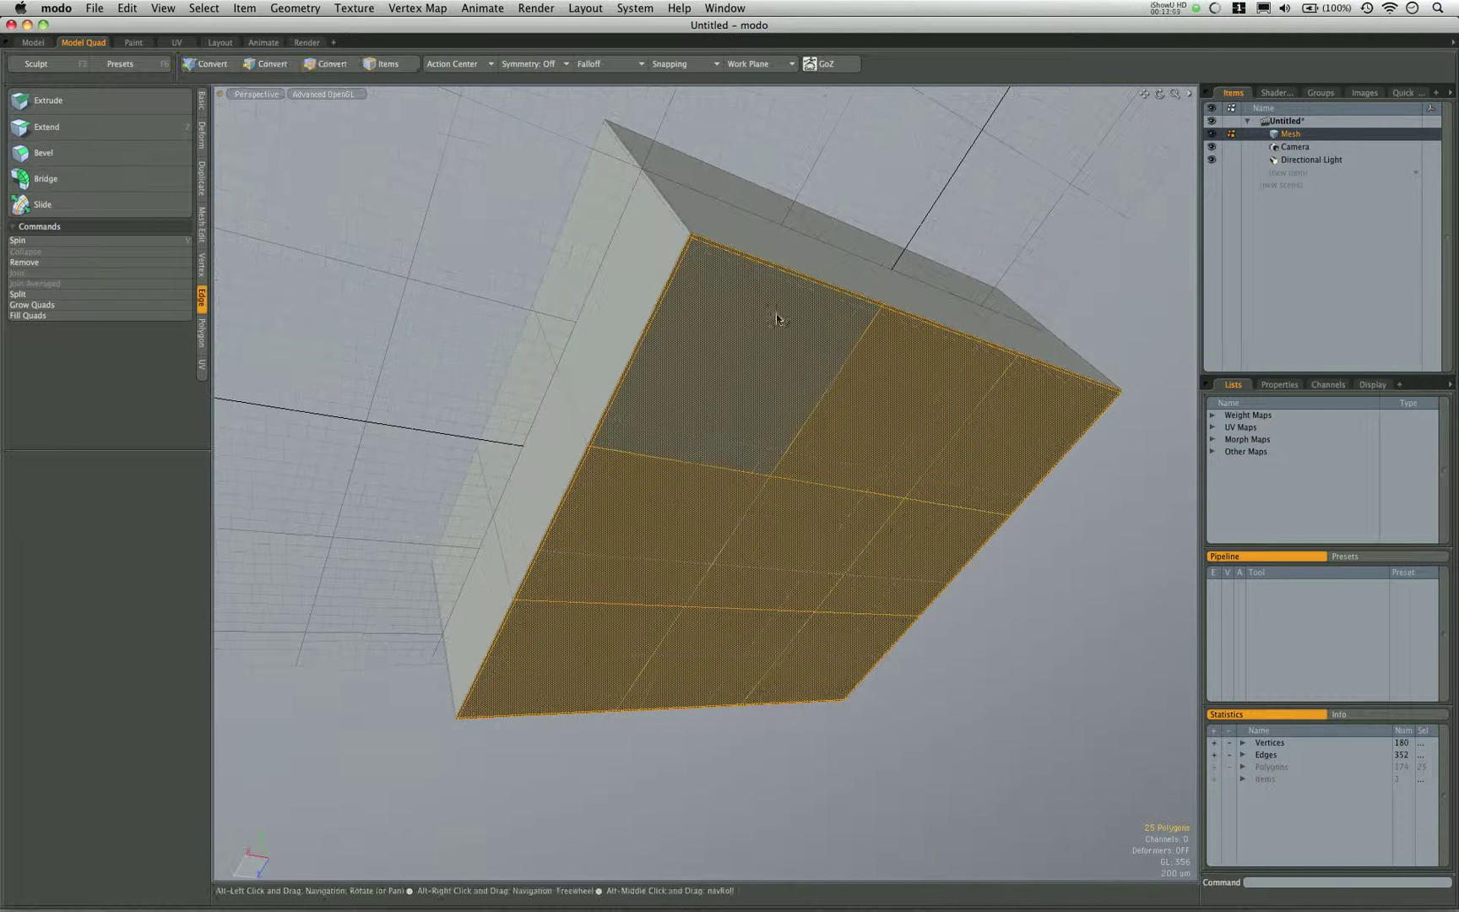
{"action": "scroll", "coordinate": [694, 238], "scroll_direction": "up", "scroll_amount": 6}
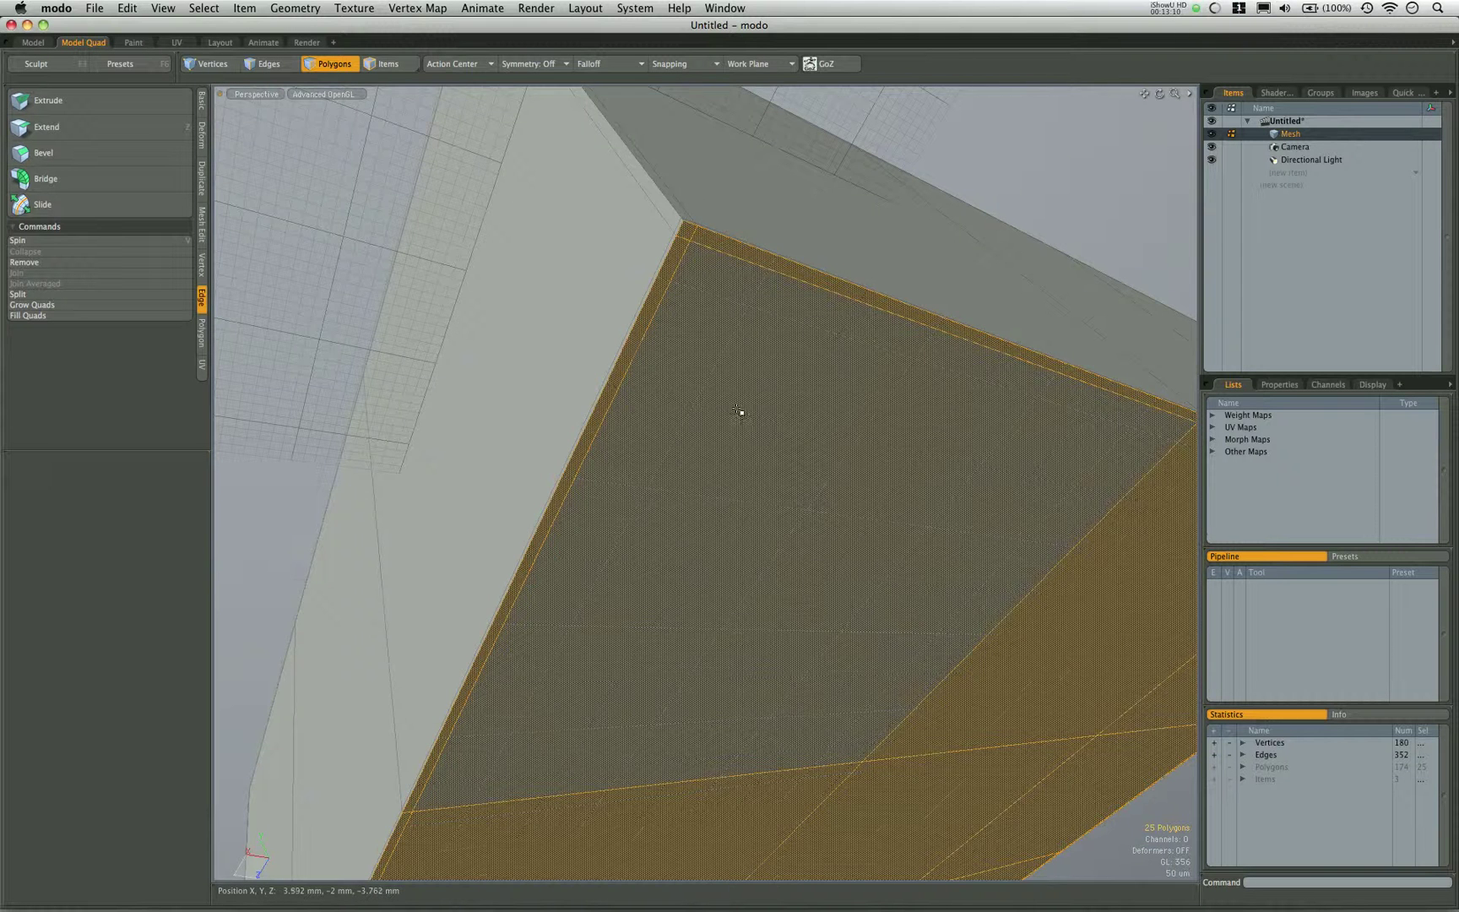
{"action": "scroll", "coordinate": [740, 412], "scroll_direction": "down", "scroll_amount": 10}
{"action": "left_click_drag", "start_coordinate": [721, 400], "coordinate": [754, 514], "text": "alt"}
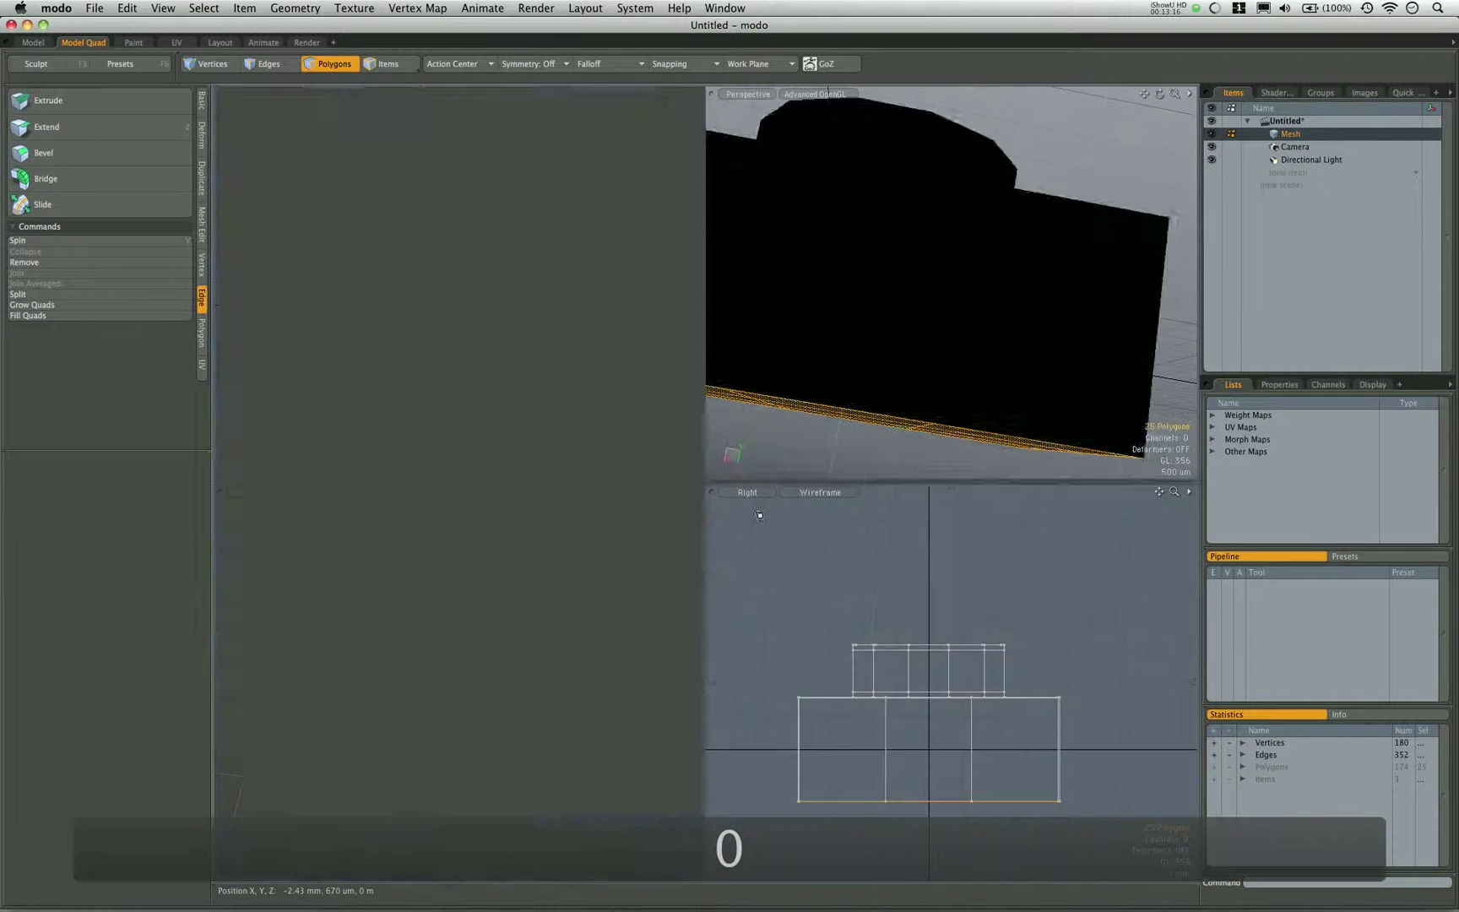
{"action": "key", "text": "b"}
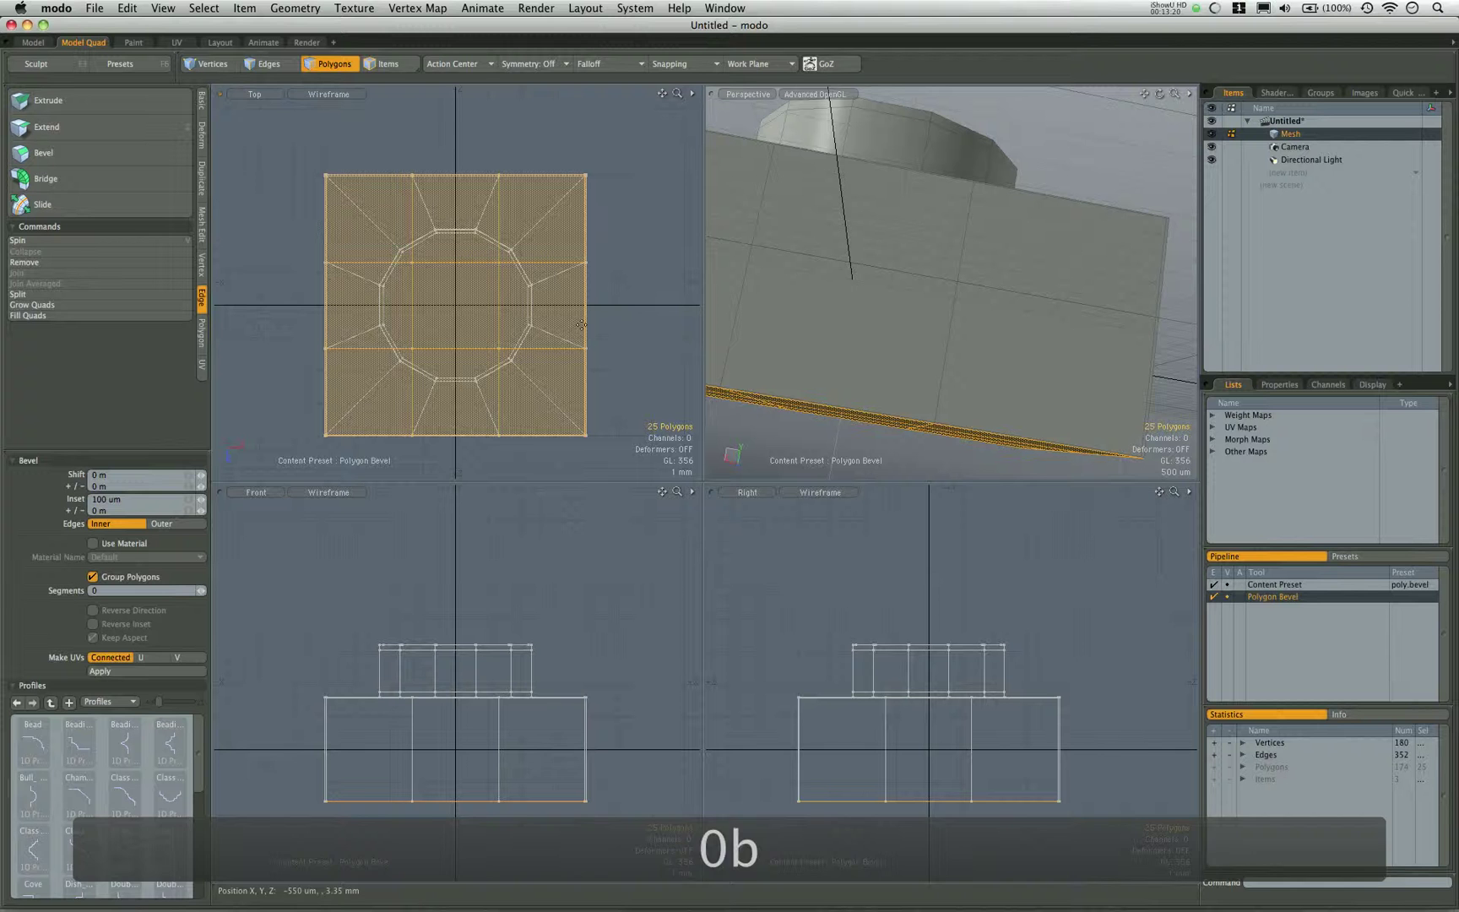
{"action": "left_click", "coordinate": [499, 310]}
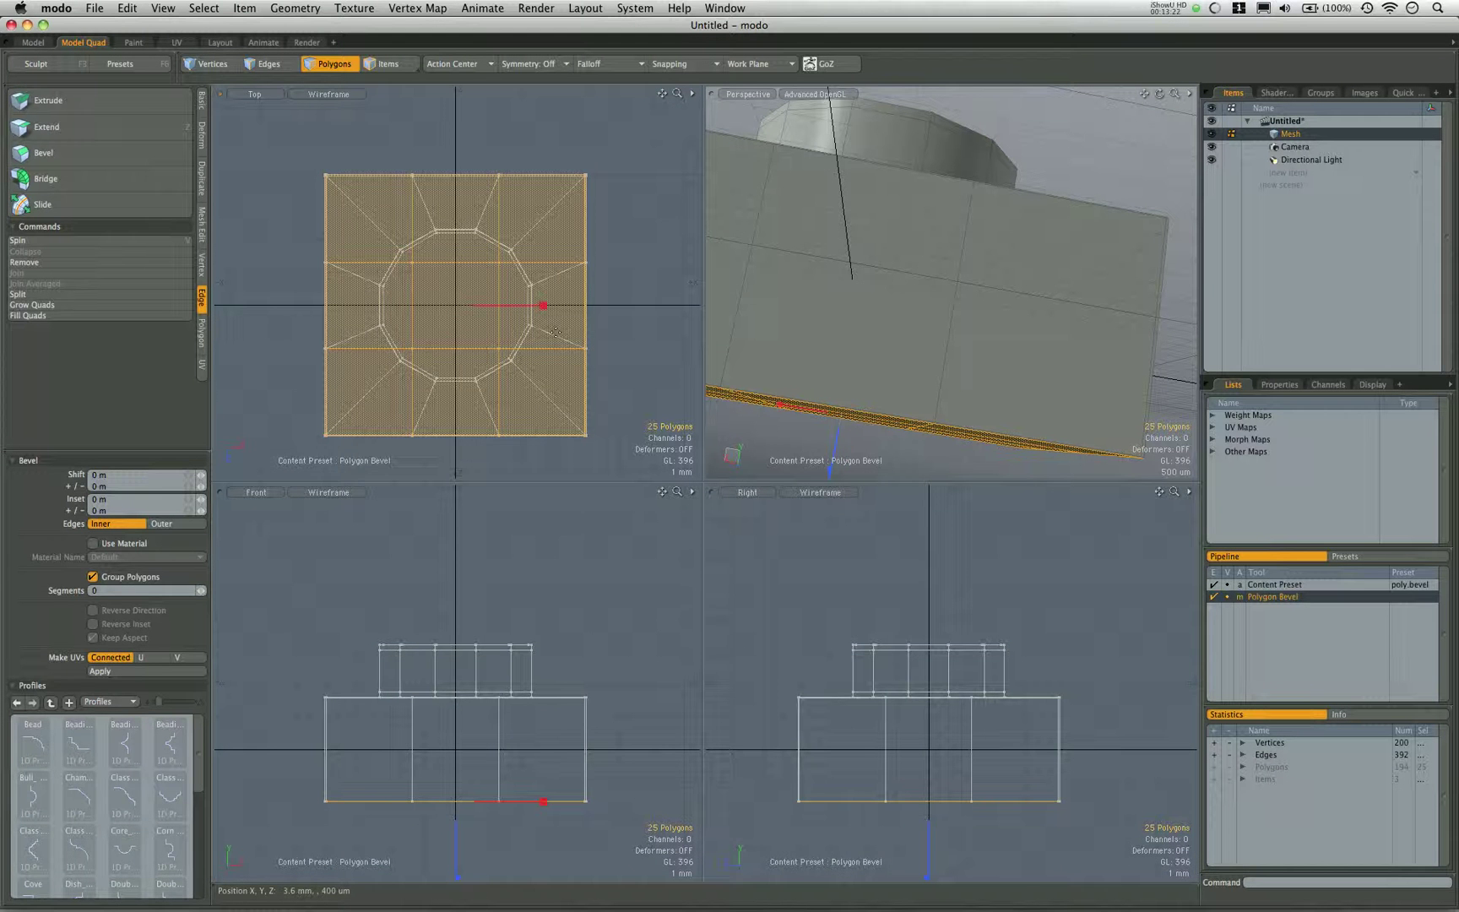
{"action": "key", "text": "r"}
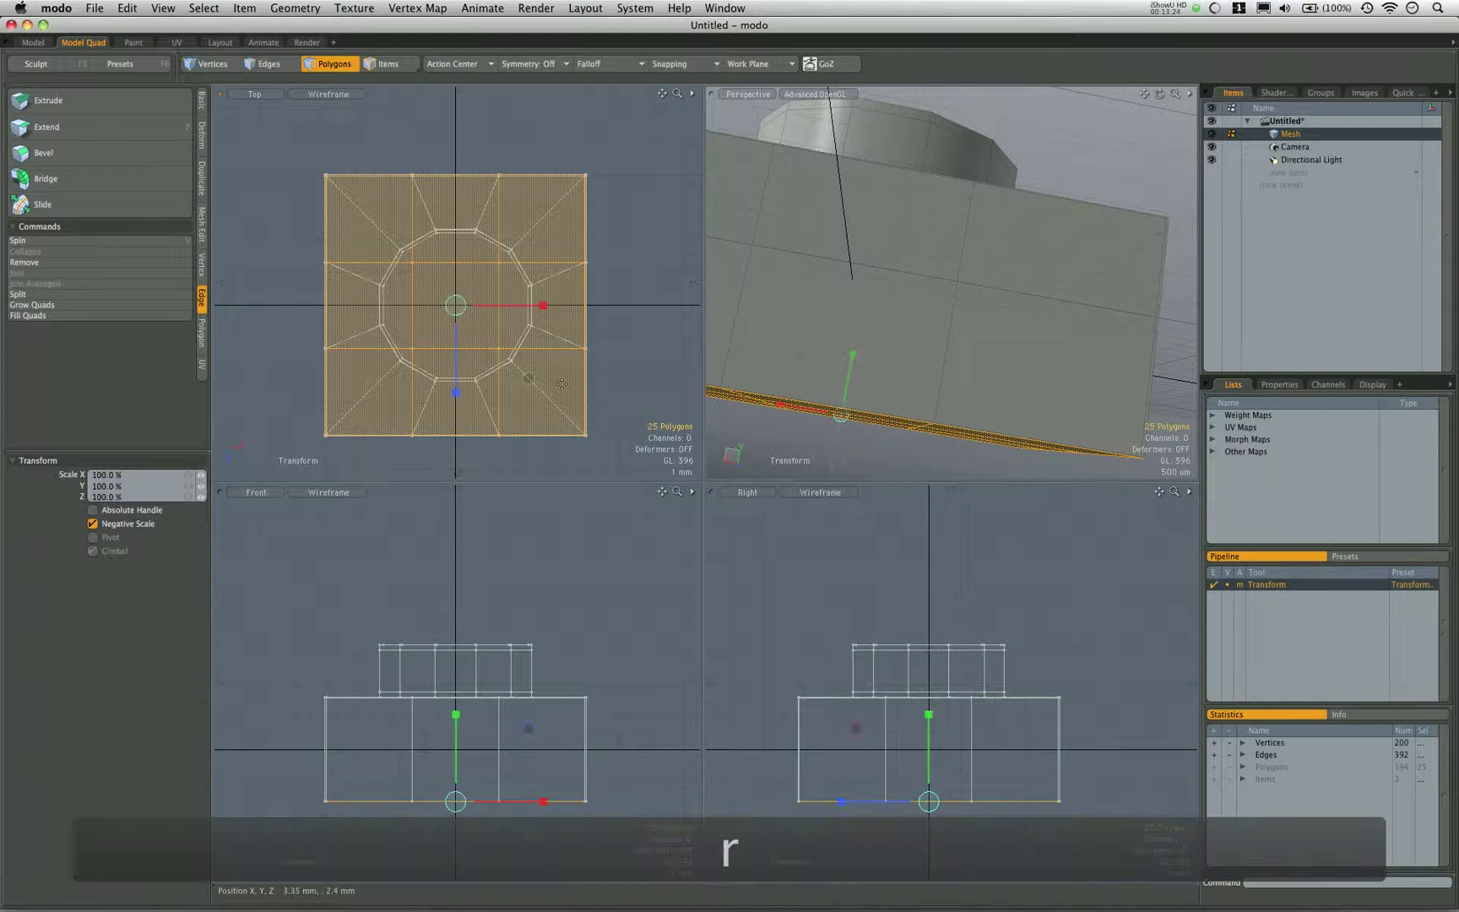
{"action": "left_click_drag", "start_coordinate": [528, 378], "coordinate": [487, 378]}
{"action": "left_click_drag", "start_coordinate": [528, 378], "coordinate": [525, 376]}
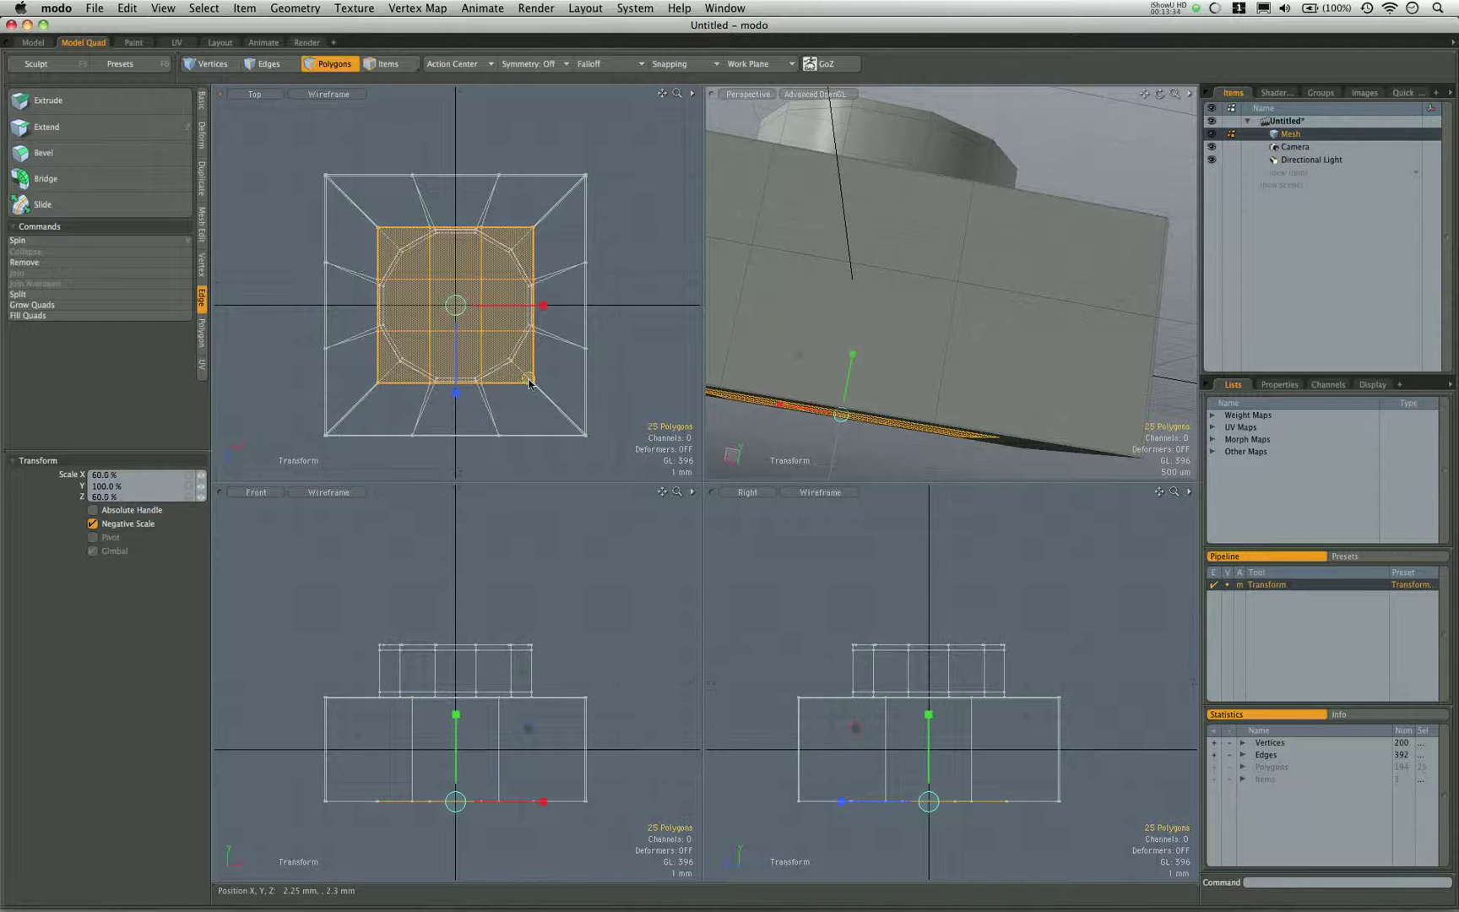
Fine-tune the underside face's X and Z scale to 59%, matching its width to the stud's outline.
{"action": "key", "text": "0"}
{"action": "key", "text": "a"}
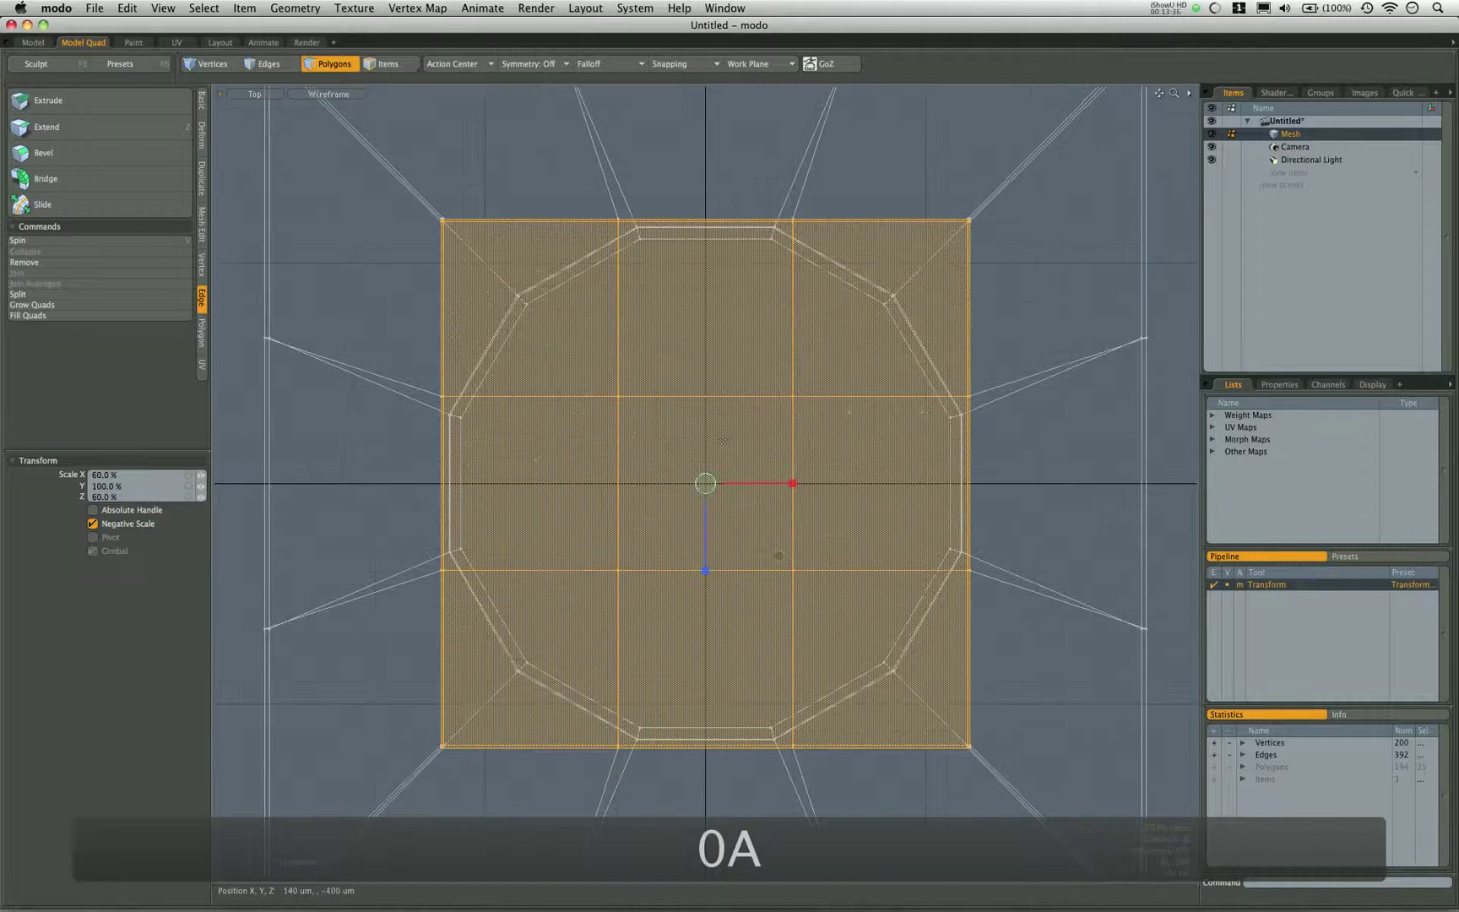
{"action": "left_click_drag", "start_coordinate": [775, 558], "coordinate": [779, 555]}
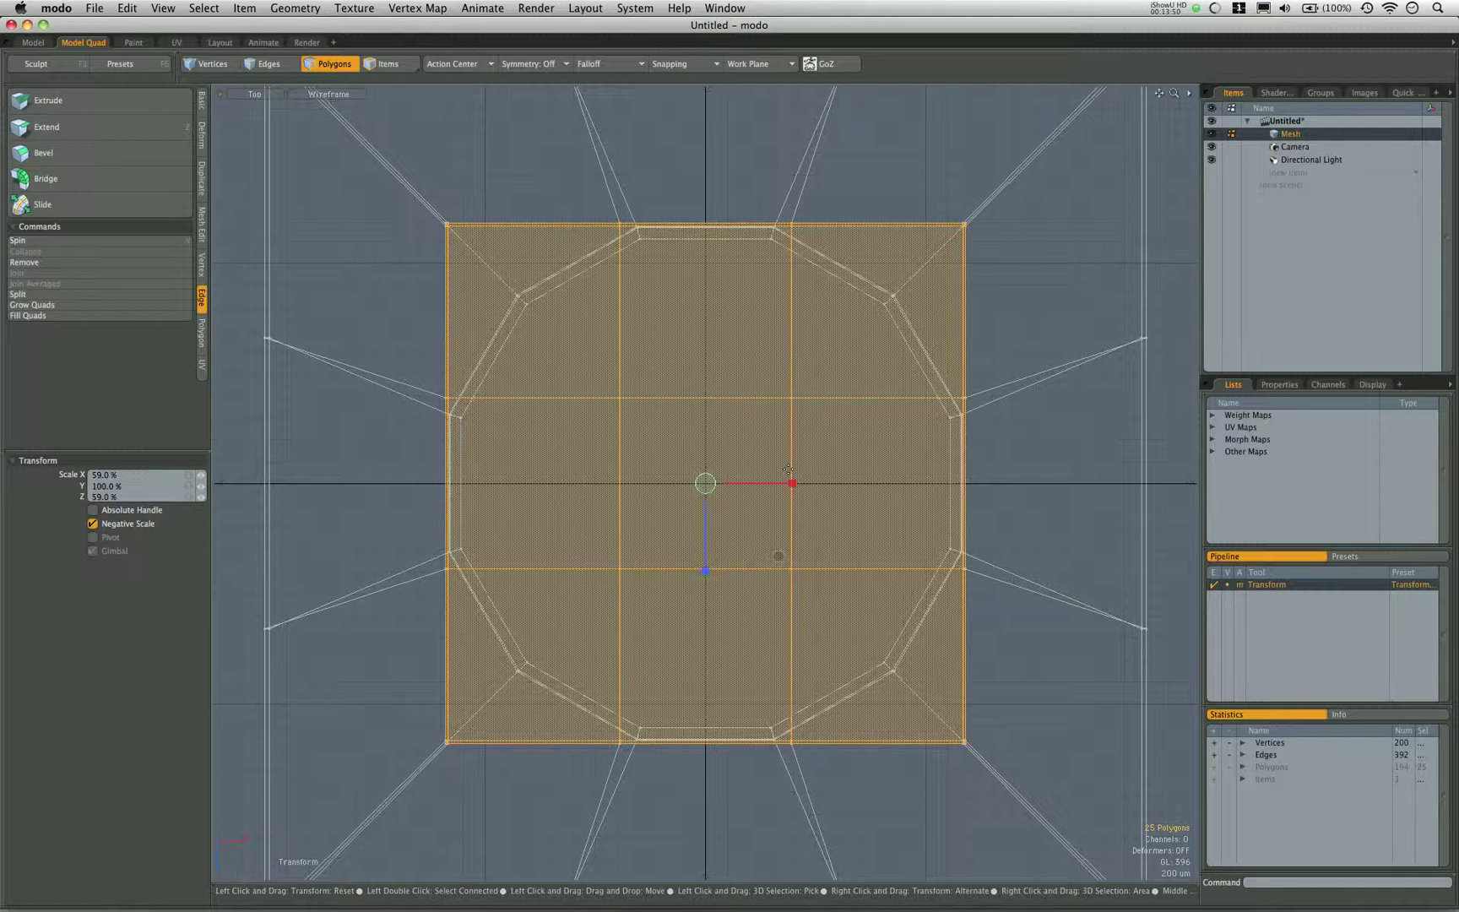
Bevel the reduced underside face inward with a shift of -1.7 mm to form a square recess.
{"action": "key", "text": "0"}
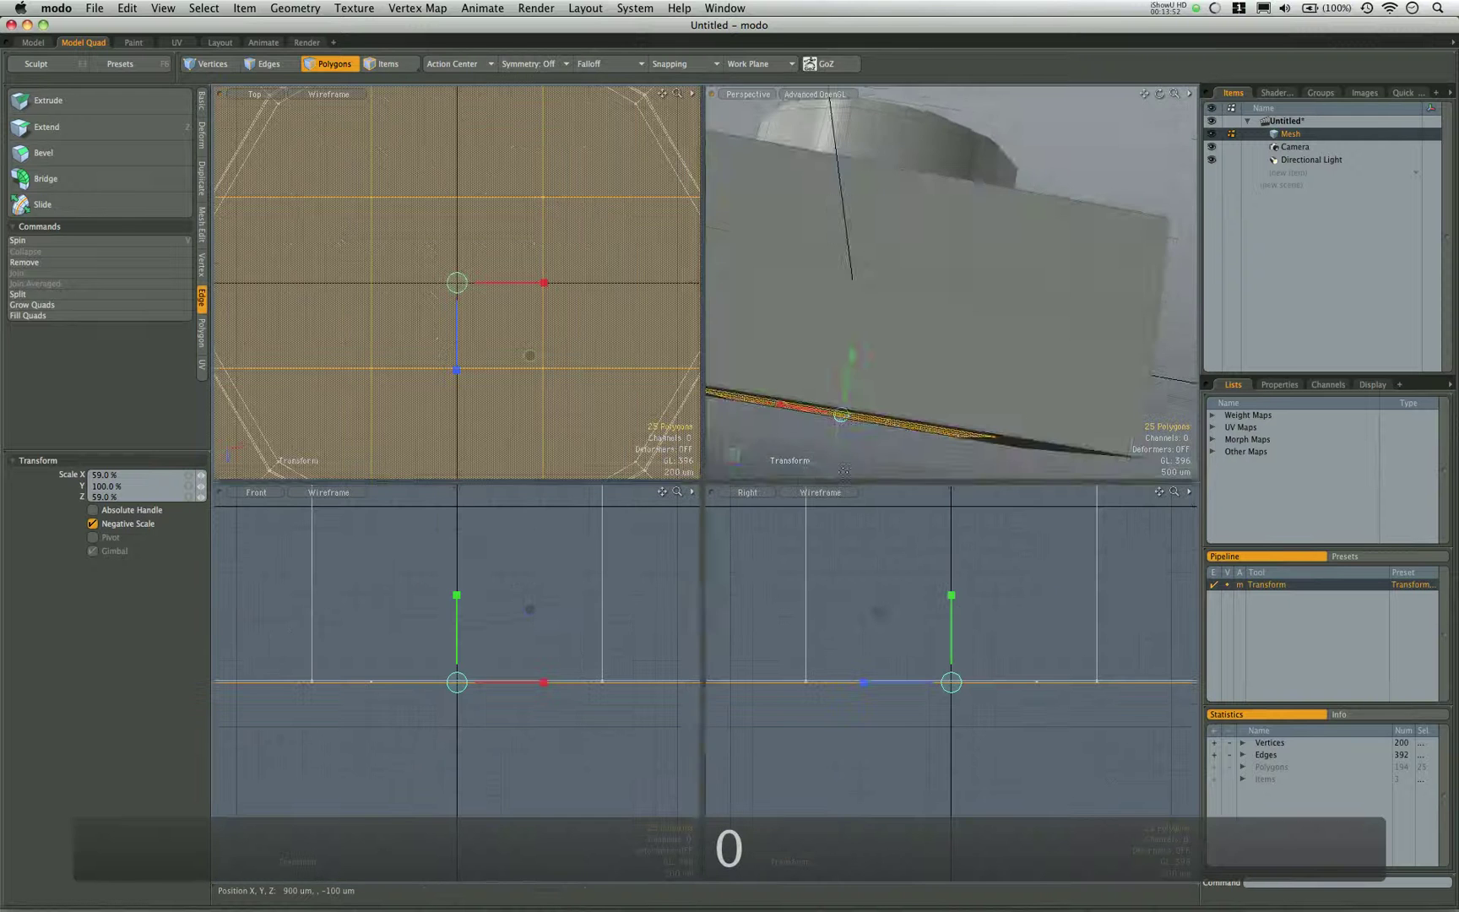
{"action": "left_click_drag", "start_coordinate": [852, 397], "coordinate": [1052, 323], "text": "alt"}
{"action": "scroll", "coordinate": [1080, 242], "scroll_direction": "down", "scroll_amount": 5}
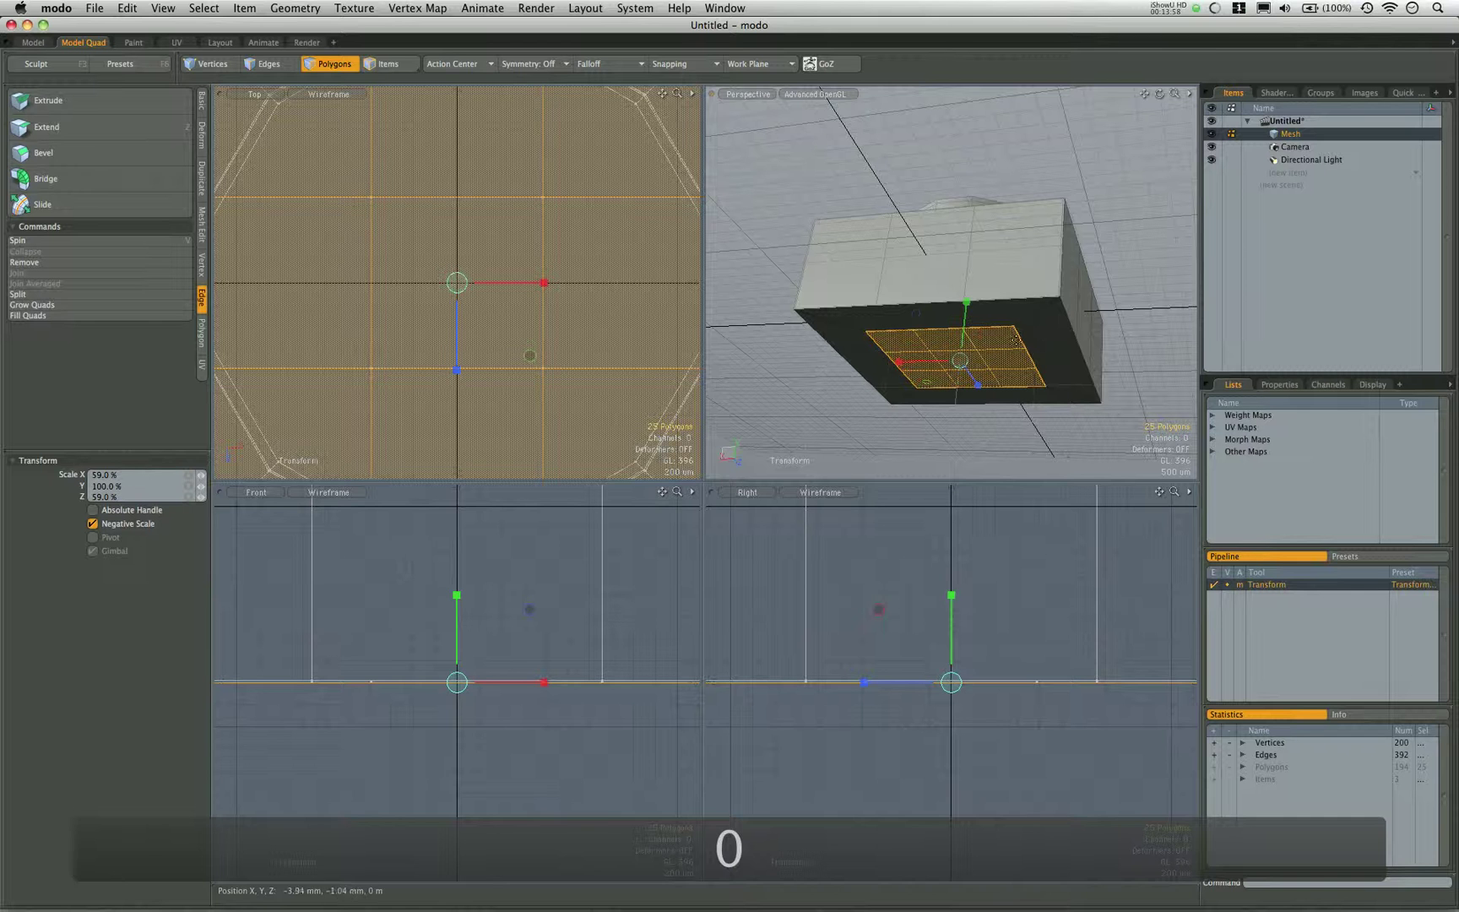
{"action": "scroll", "coordinate": [544, 291], "scroll_direction": "down", "scroll_amount": 5}
{"action": "mouse_move", "coordinate": [561, 280]}
{"action": "left_mouse_down", "text": "alt+shift"}
{"action": "mouse_move", "coordinate": [498, 290]}
{"action": "mouse_move", "coordinate": [540, 278]}
{"action": "left_mouse_up", "text": "alt+shift"}
{"action": "left_click_drag", "start_coordinate": [894, 253], "coordinate": [916, 118], "text": "alt"}
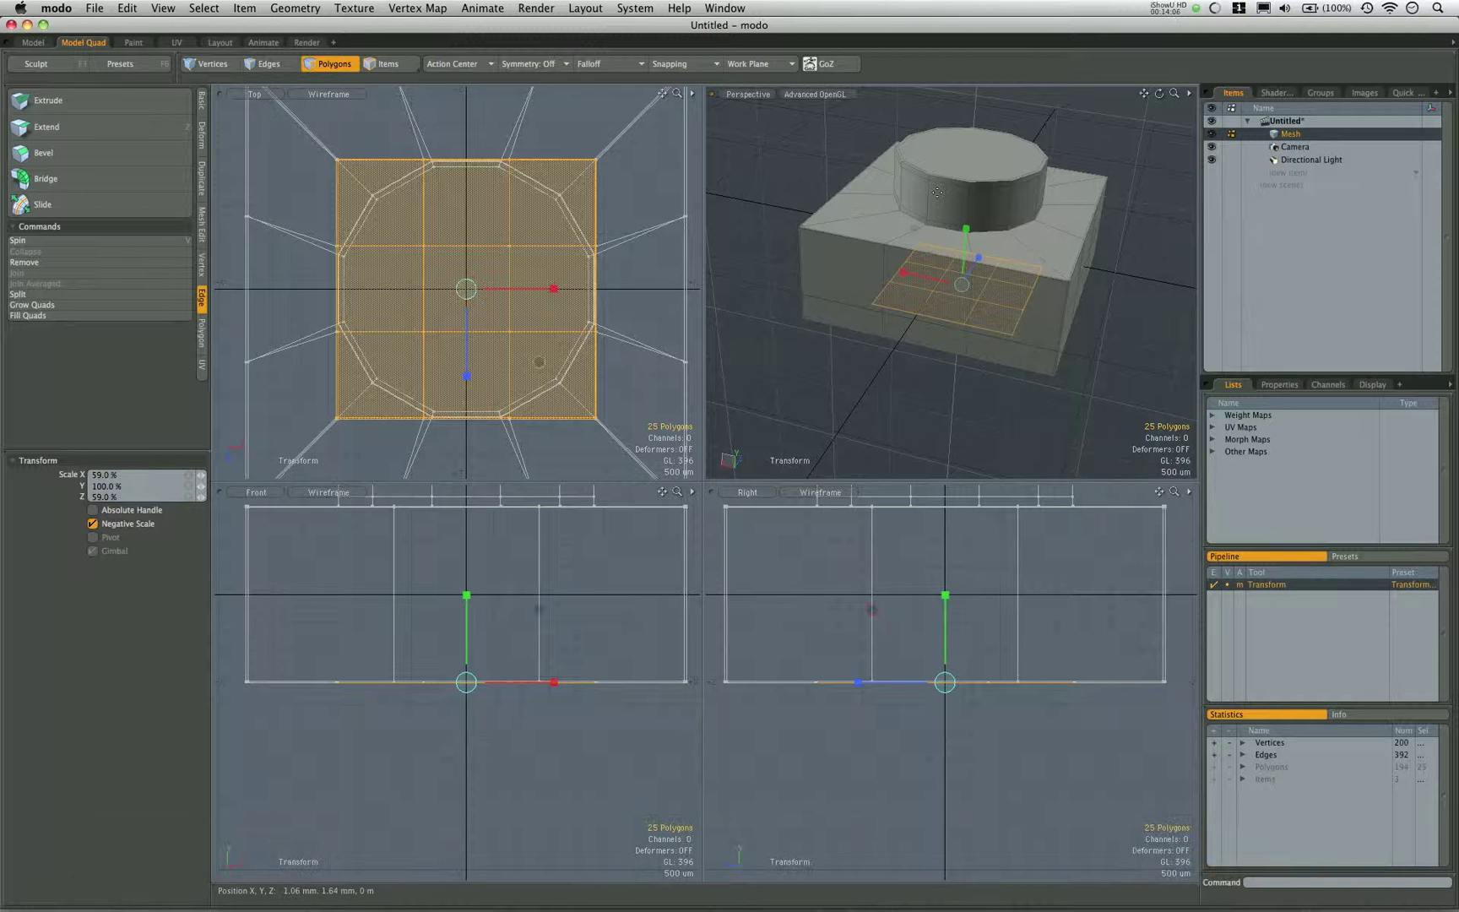
{"action": "left_click_drag", "start_coordinate": [937, 192], "coordinate": [1039, 321], "text": "alt"}
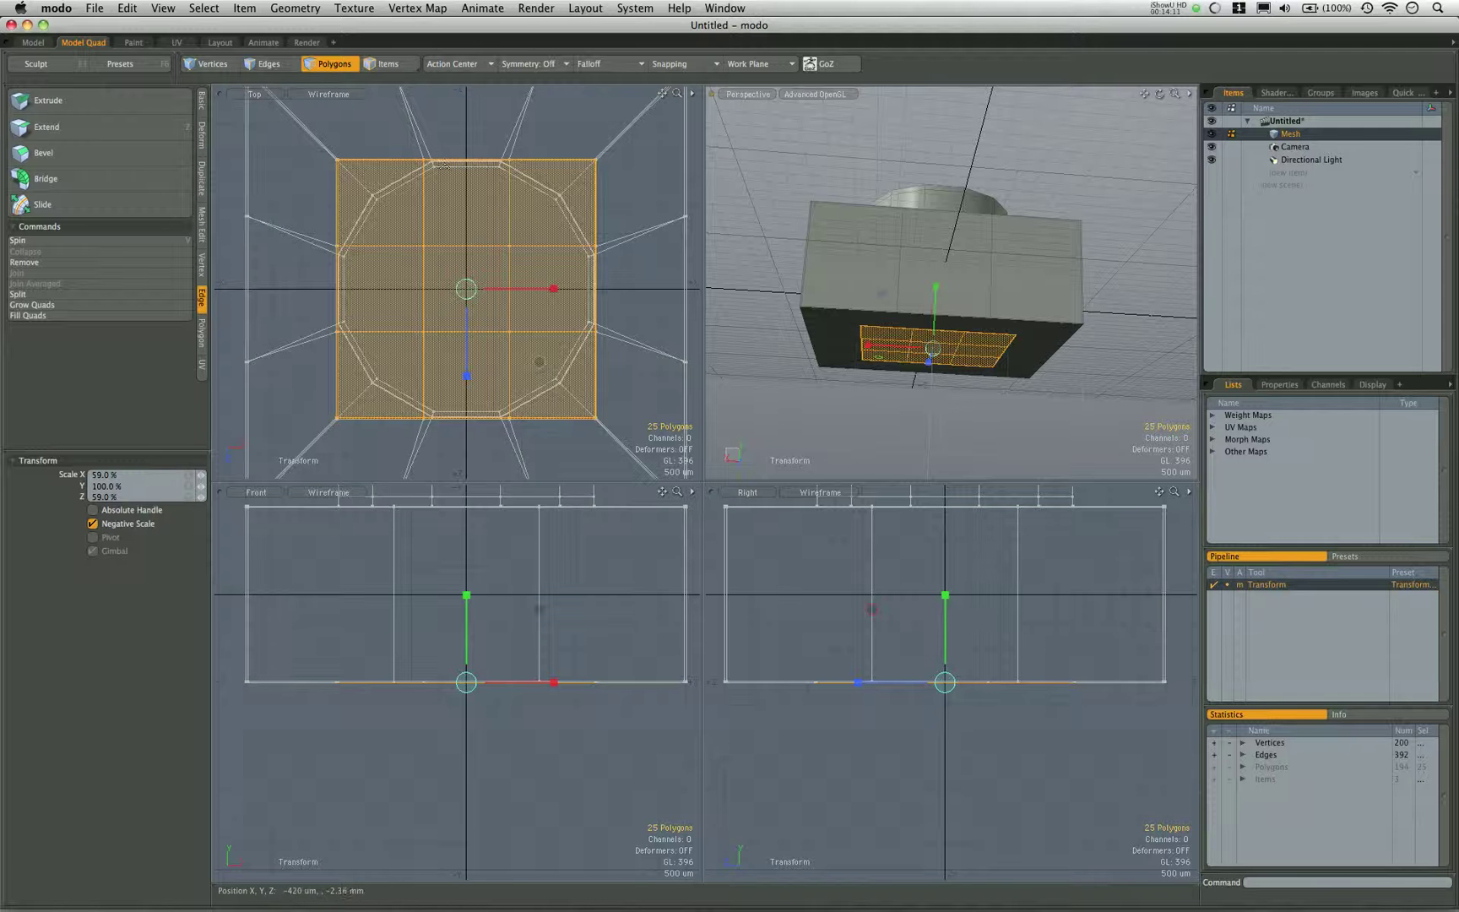
{"action": "key", "text": "b"}
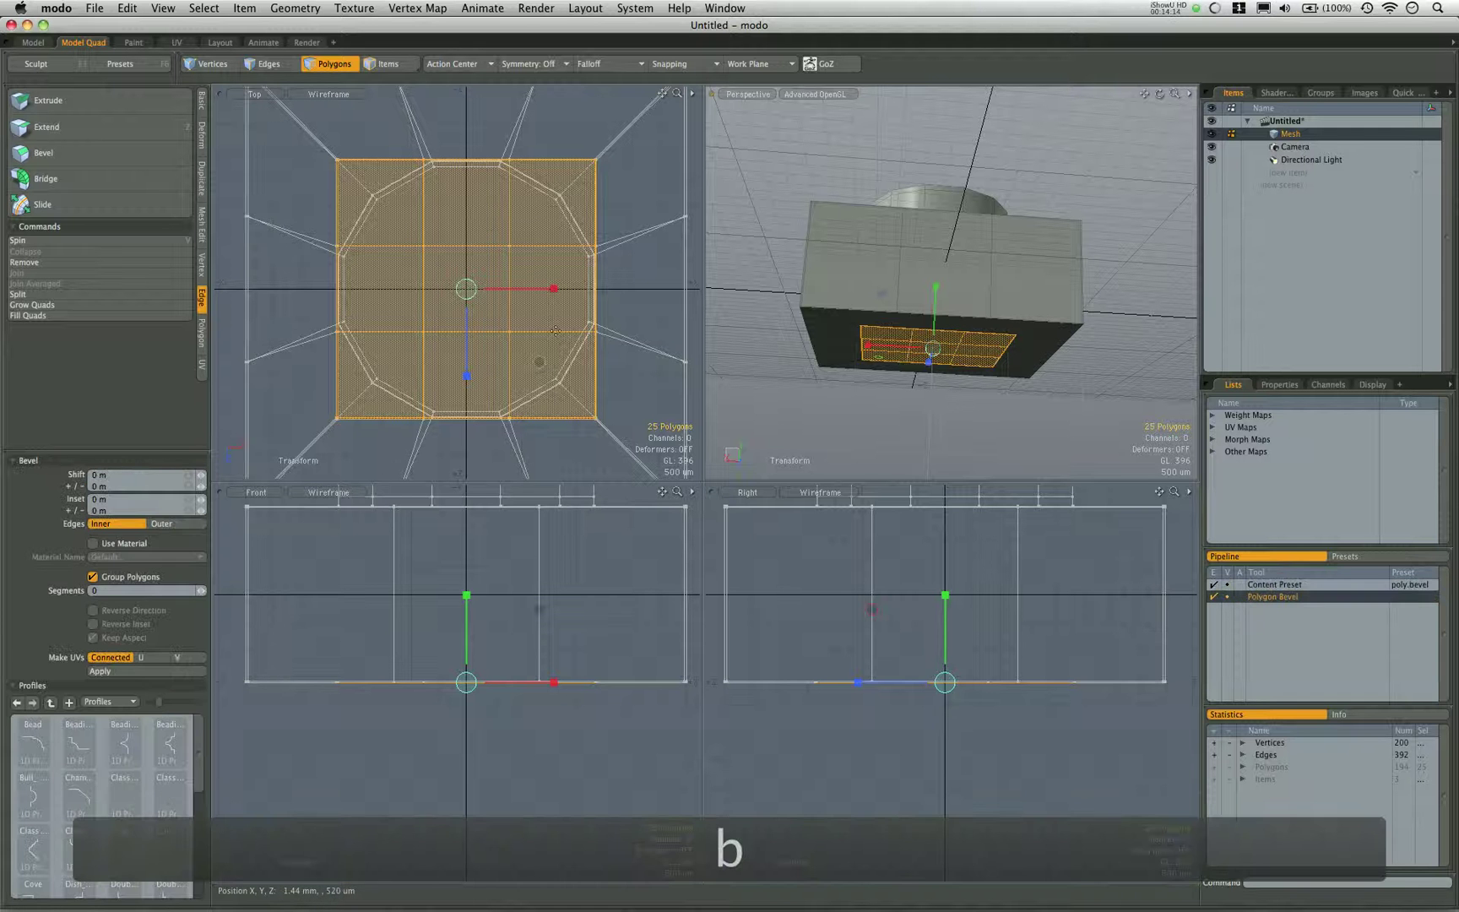
{"action": "left_click_drag", "start_coordinate": [931, 412], "coordinate": [931, 364]}
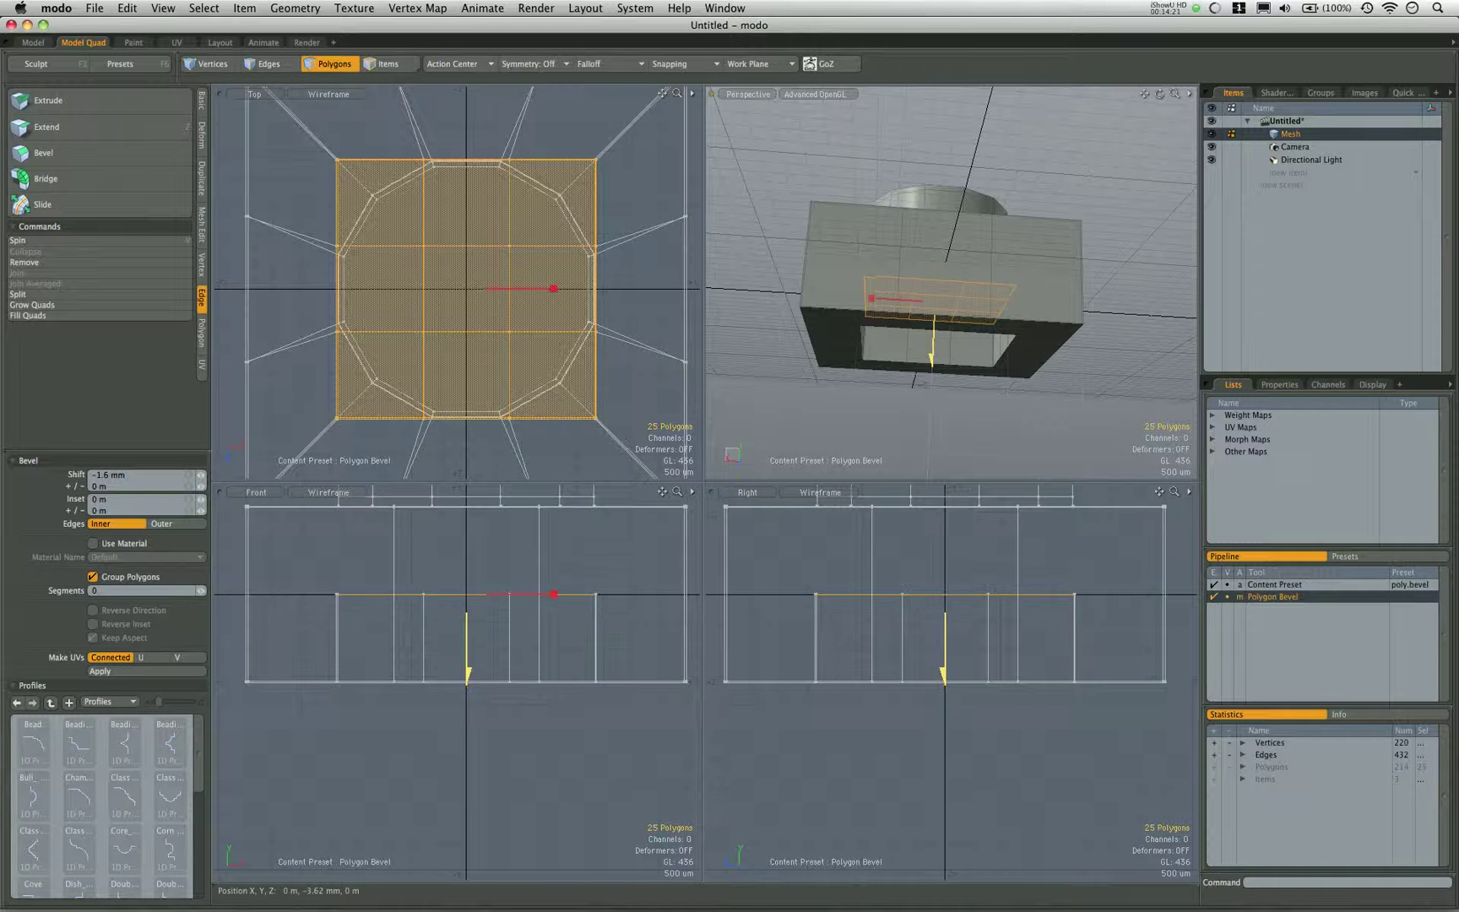
{"action": "left_click_drag", "start_coordinate": [955, 540], "coordinate": [966, 654], "text": "alt"}
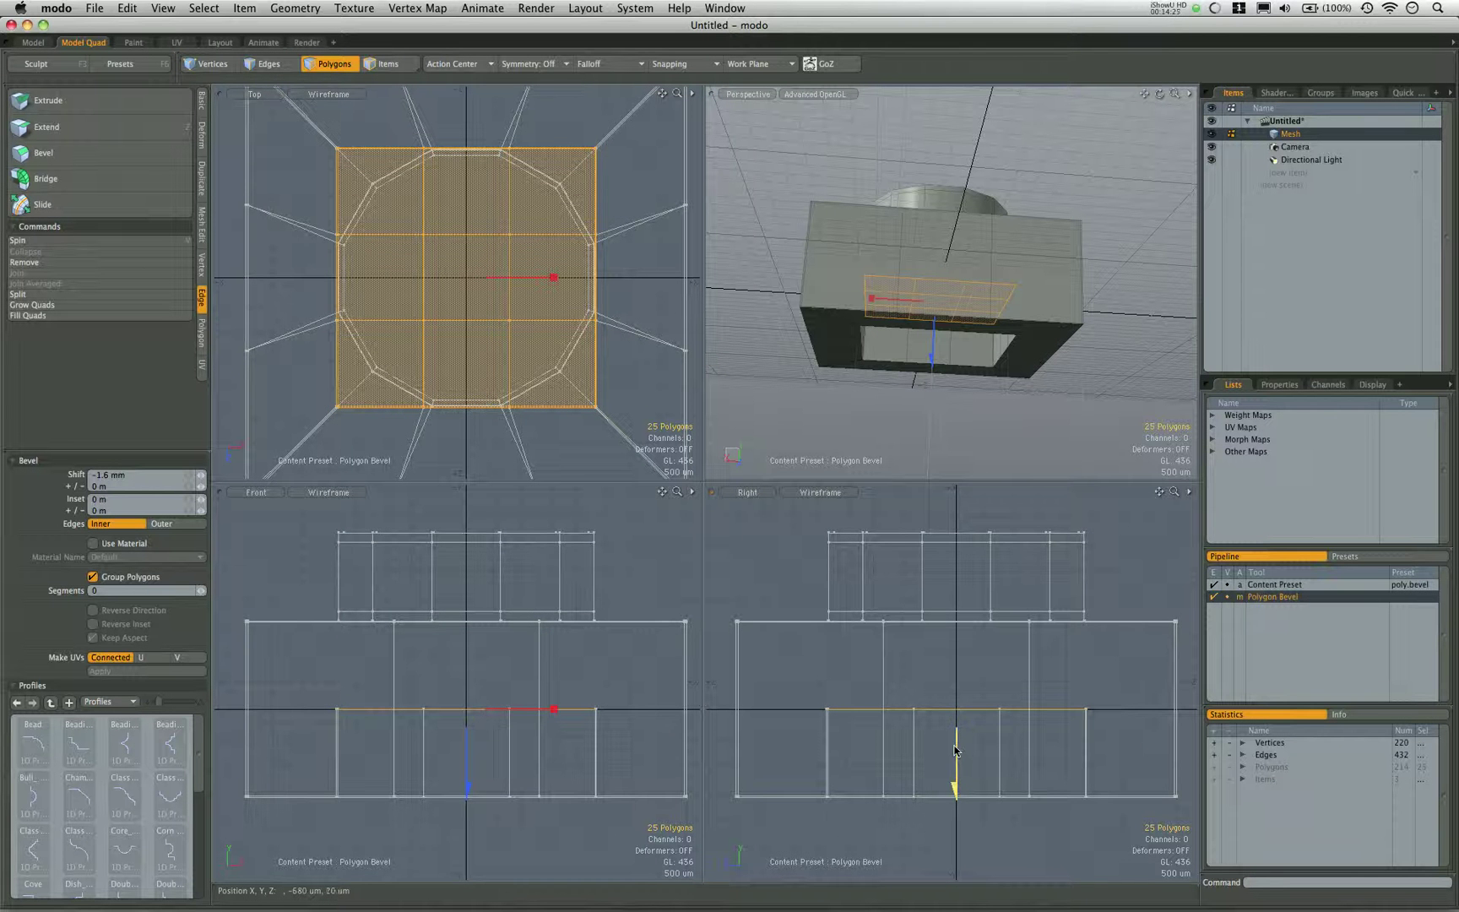
{"action": "left_click_drag", "start_coordinate": [955, 790], "coordinate": [954, 781]}
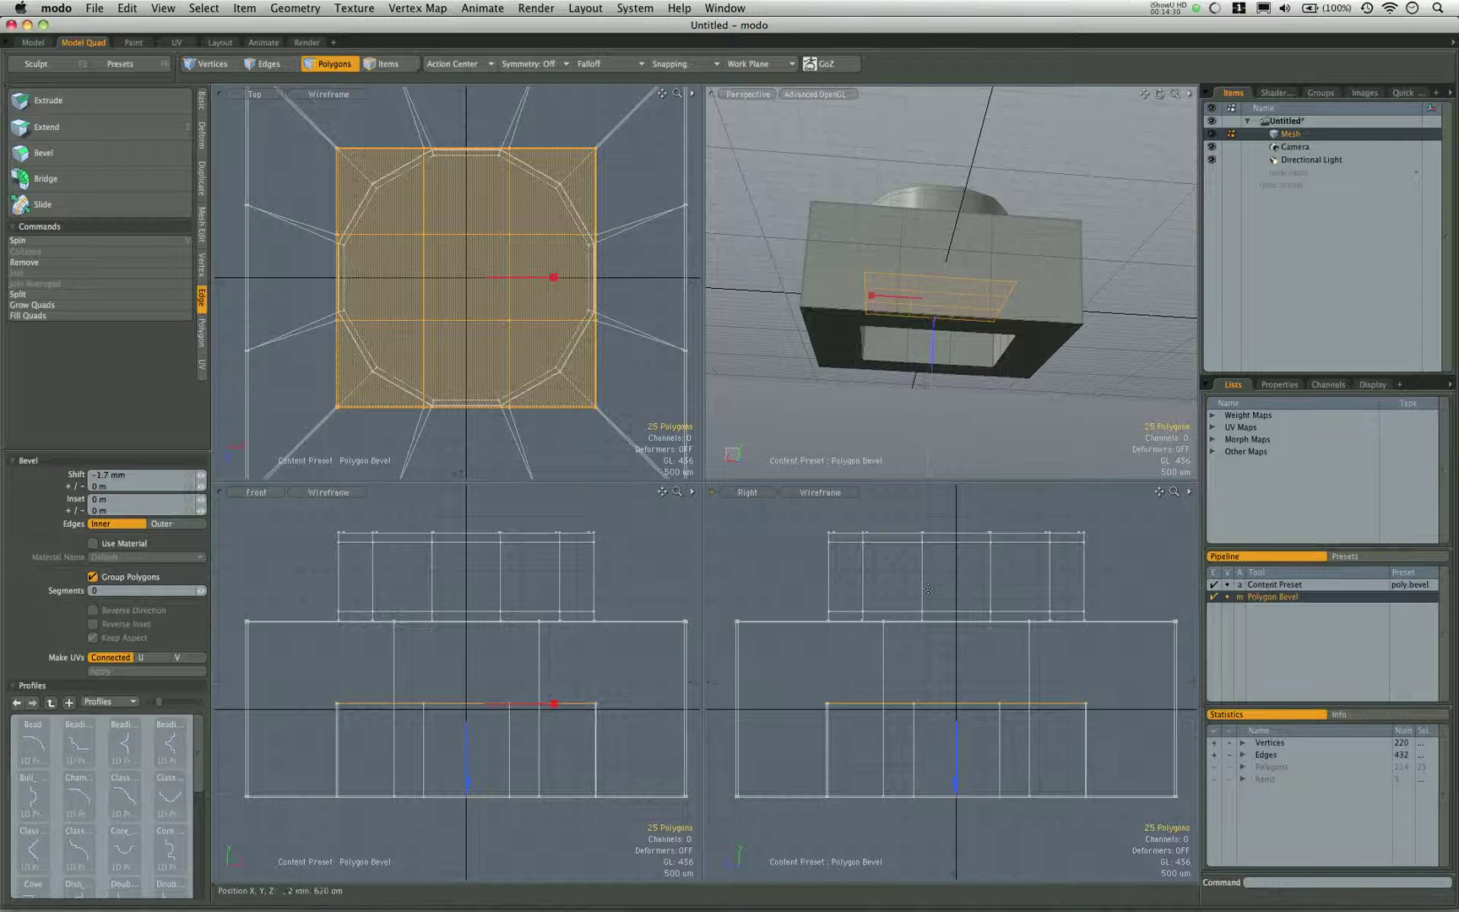
Turn subdivision smoothing on with the bevel finished, and bring an inner corner of the recess into close view.
{"action": "left_click_drag", "start_coordinate": [937, 279], "coordinate": [935, 223], "text": "alt"}
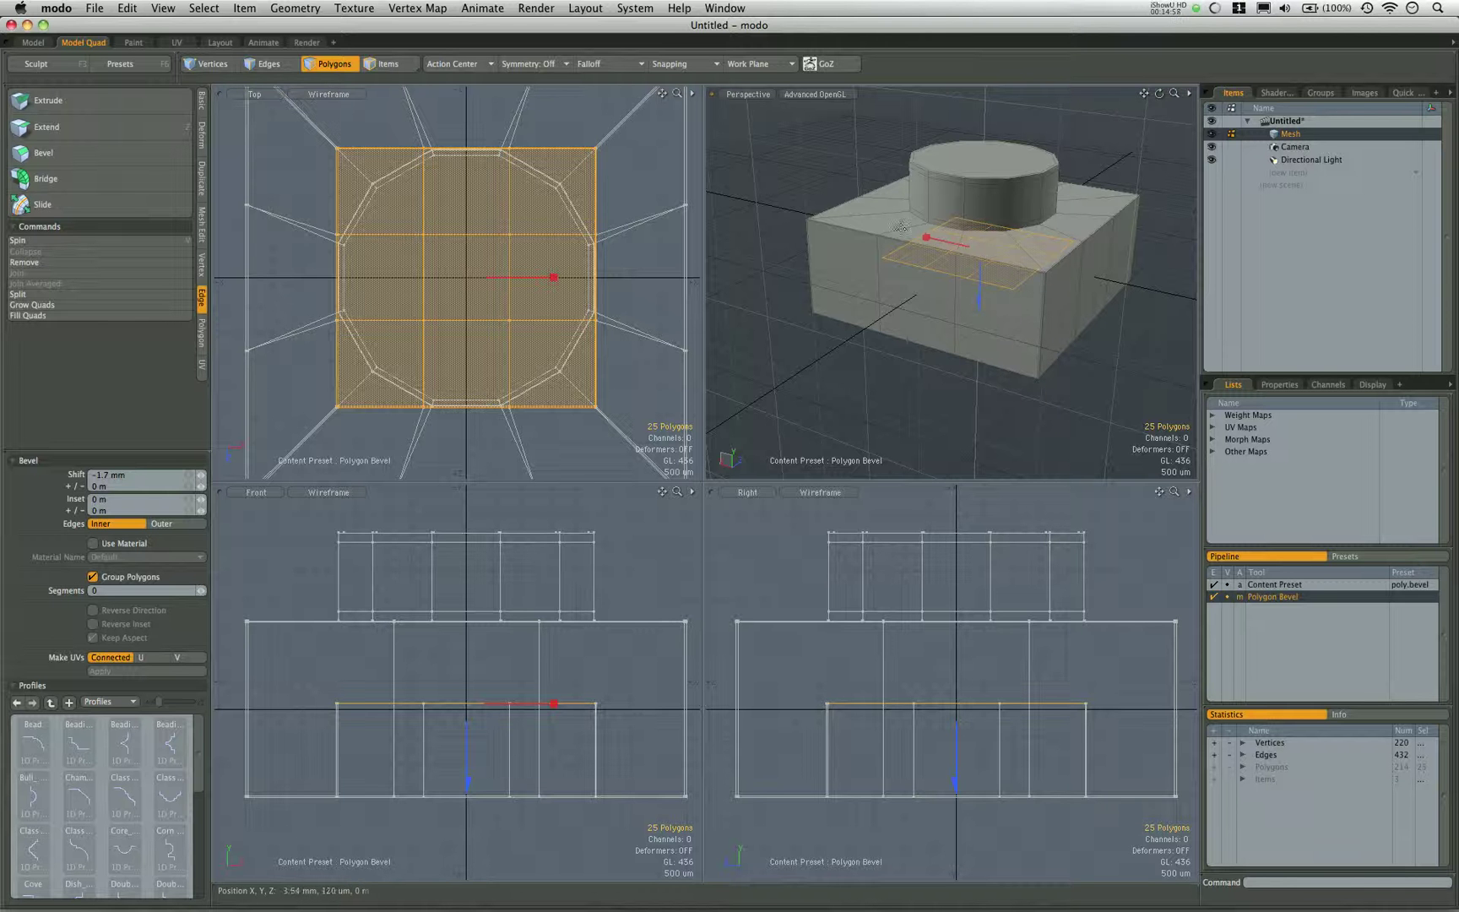
{"action": "left_click_drag", "start_coordinate": [955, 297], "coordinate": [971, 257], "text": "alt"}
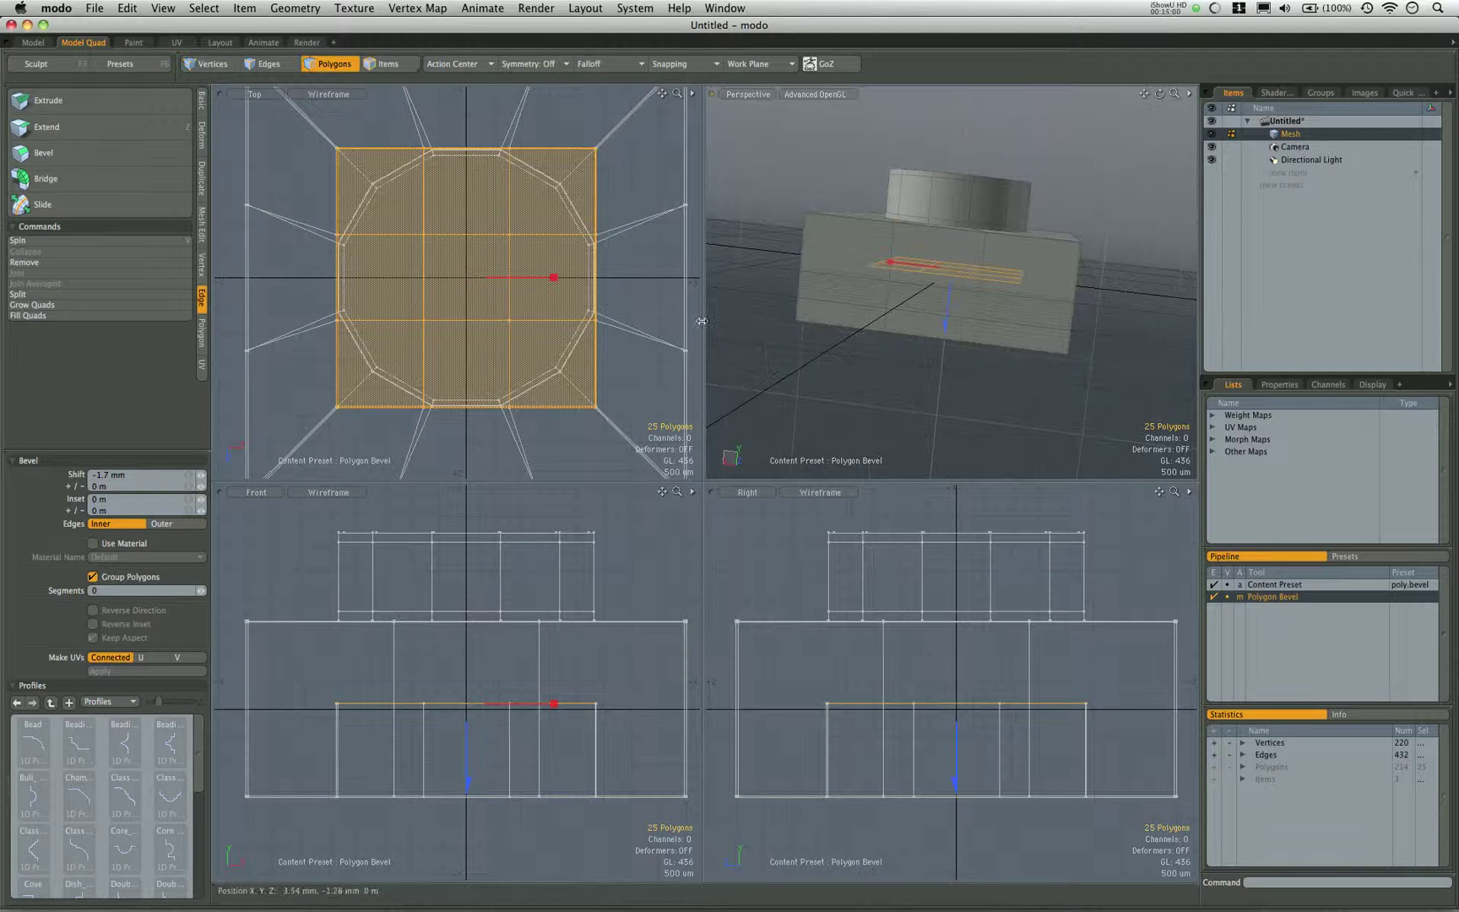
{"action": "left_click_drag", "start_coordinate": [912, 338], "coordinate": [890, 283], "text": "alt"}
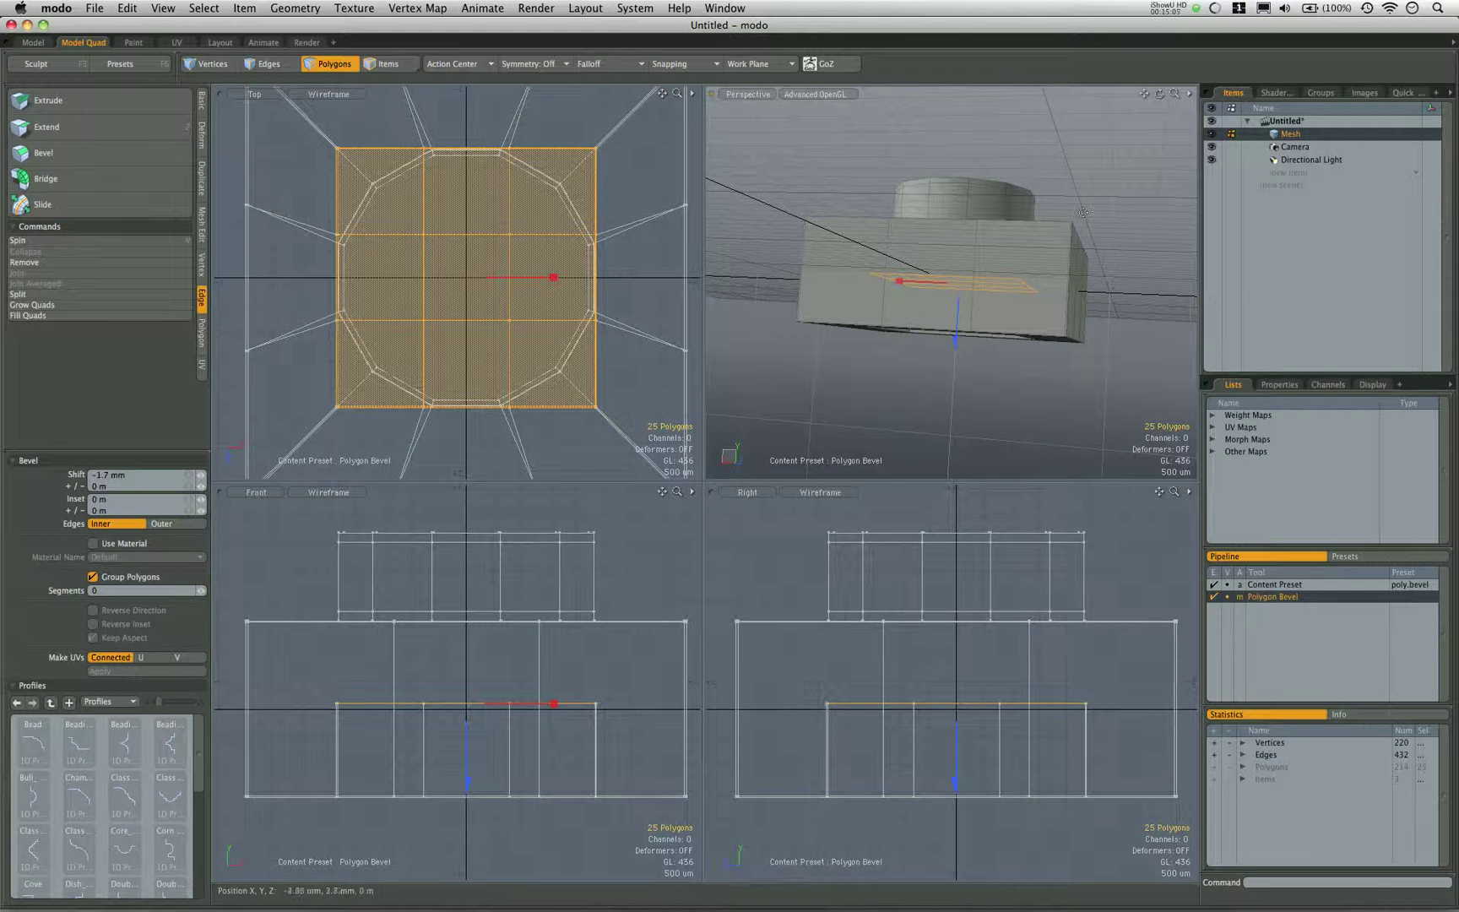
{"action": "key", "text": "q"}
{"action": "left_click_drag", "start_coordinate": [1090, 180], "coordinate": [849, 230], "text": "alt"}
{"action": "key", "text": "Tab"}
{"action": "scroll", "coordinate": [849, 255], "scroll_direction": "up", "scroll_amount": 5}
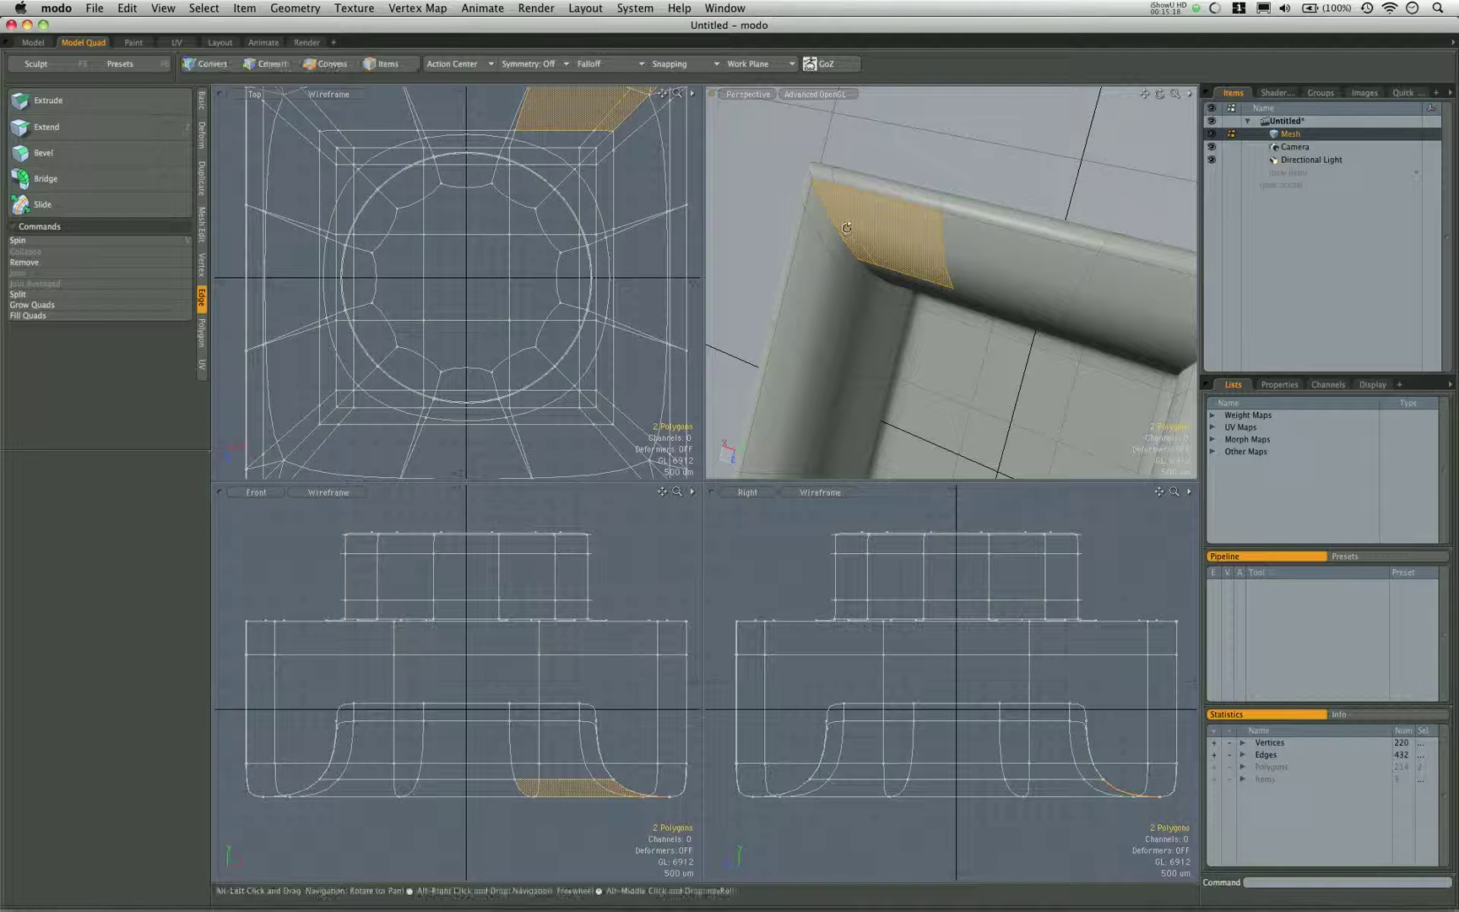
Loop-slice the recess's inner walls and the flat rim around its opening to sharpen their smoothed edges.
{"action": "key", "text": "c"}
{"action": "left_click", "coordinate": [978, 273]}
{"action": "left_click_drag", "start_coordinate": [978, 273], "coordinate": [906, 279], "text": "alt"}
{"action": "key", "text": "q"}
{"action": "key", "text": "c"}
{"action": "left_click", "coordinate": [967, 283]}
{"action": "key", "text": "q"}
{"action": "left_click", "coordinate": [817, 261]}
{"action": "left_click", "coordinate": [905, 279]}
Select the stud's top polygon and expand the selection down to the stud's base.
{"action": "left_click_drag", "start_coordinate": [936, 226], "coordinate": [955, 342], "text": "alt"}
{"action": "left_click_drag", "start_coordinate": [918, 230], "coordinate": [885, 293], "text": "alt"}
{"action": "left_click", "coordinate": [950, 283]}
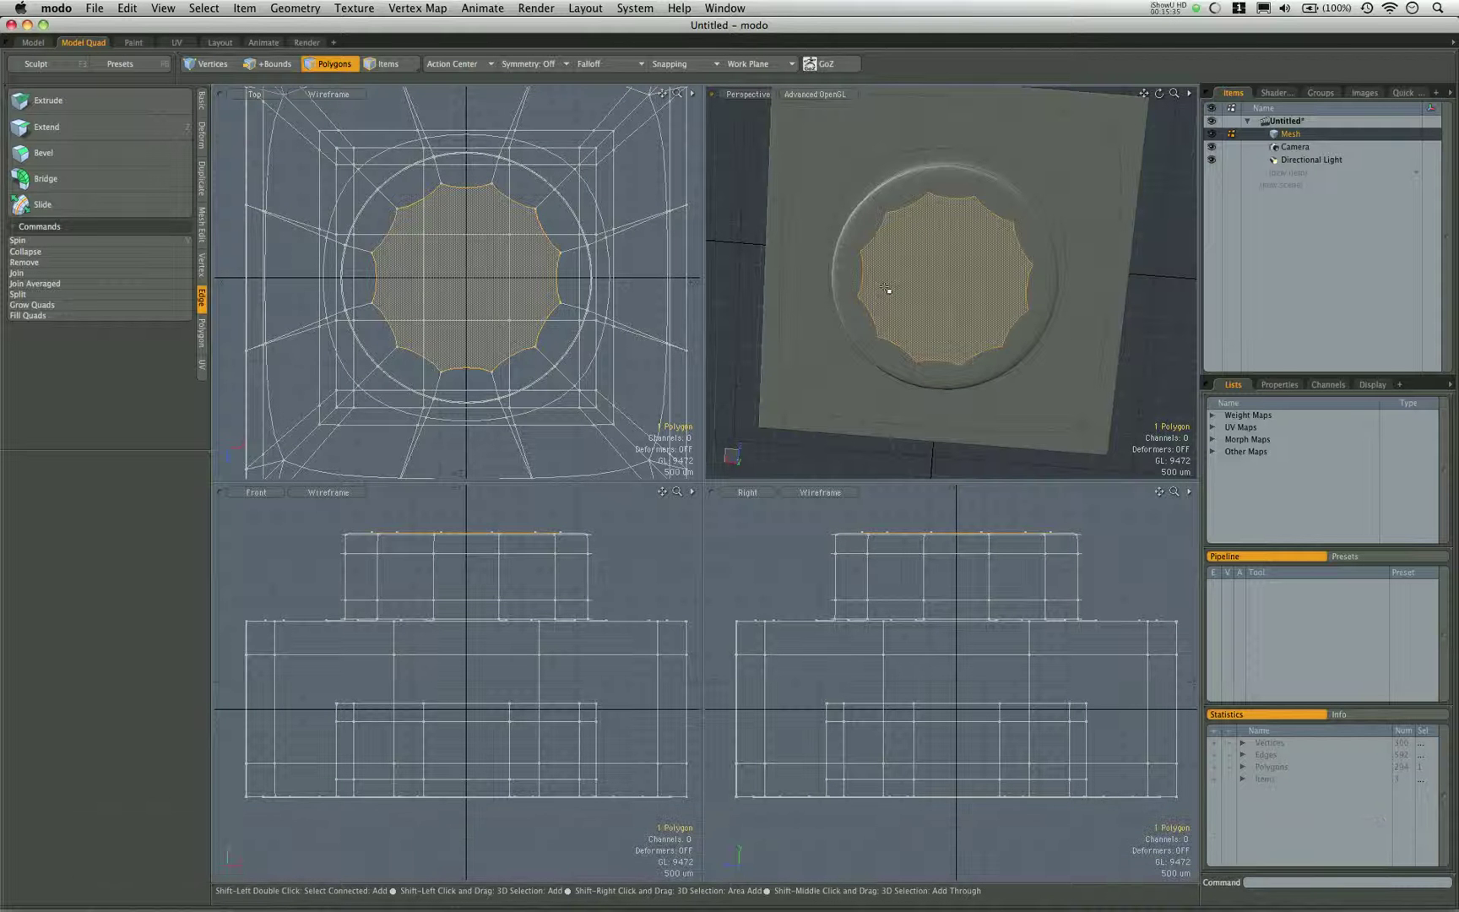
{"action": "key", "text": "Up"}
{"action": "key", "text": "Up"}
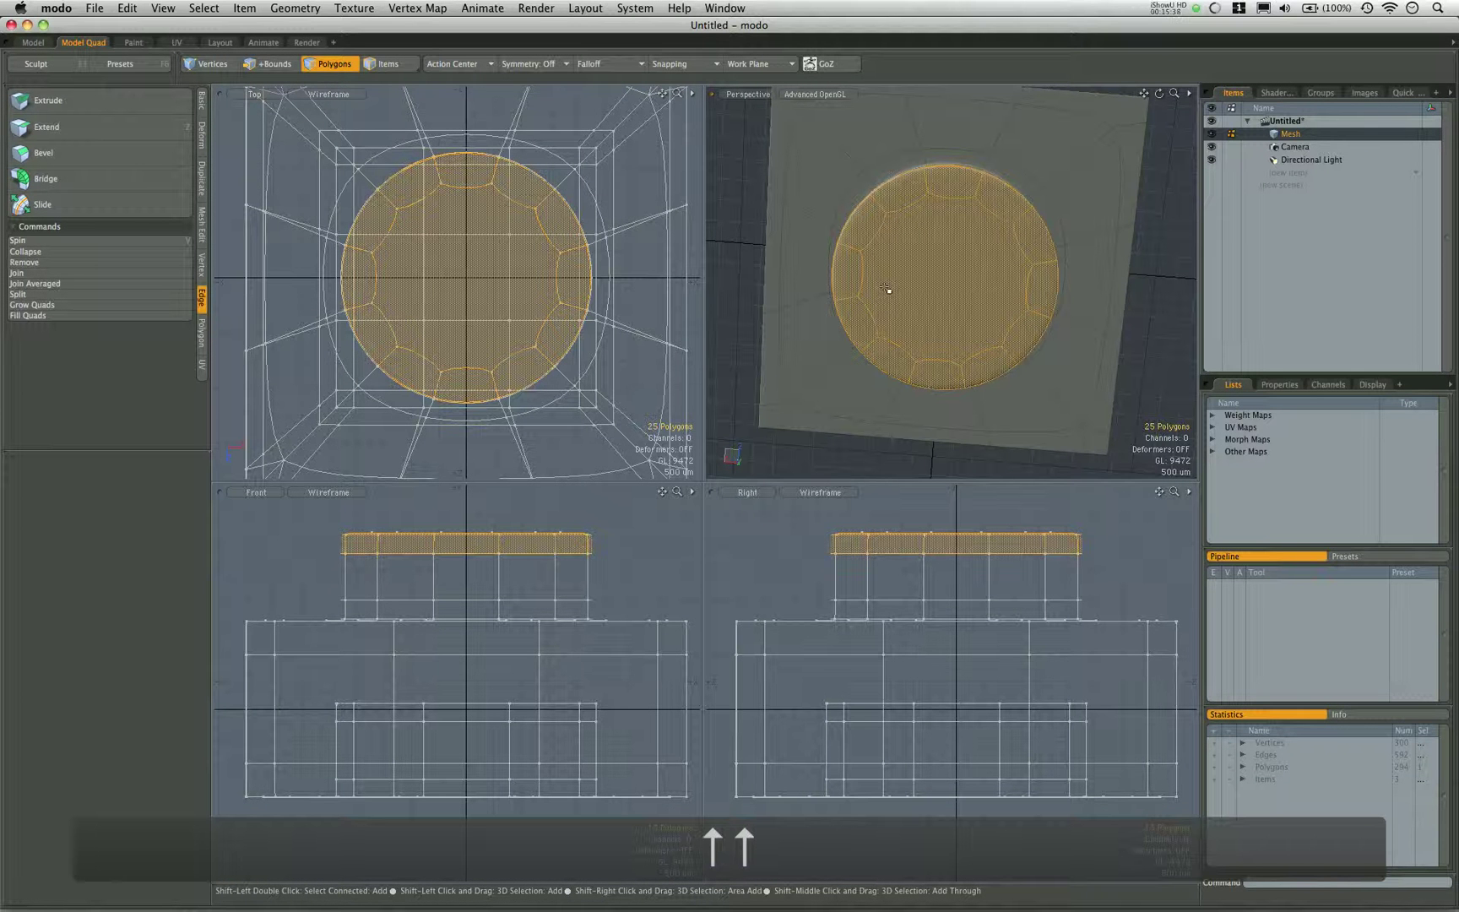
{"action": "key", "text": "Up"}
{"action": "key", "text": "Up"}
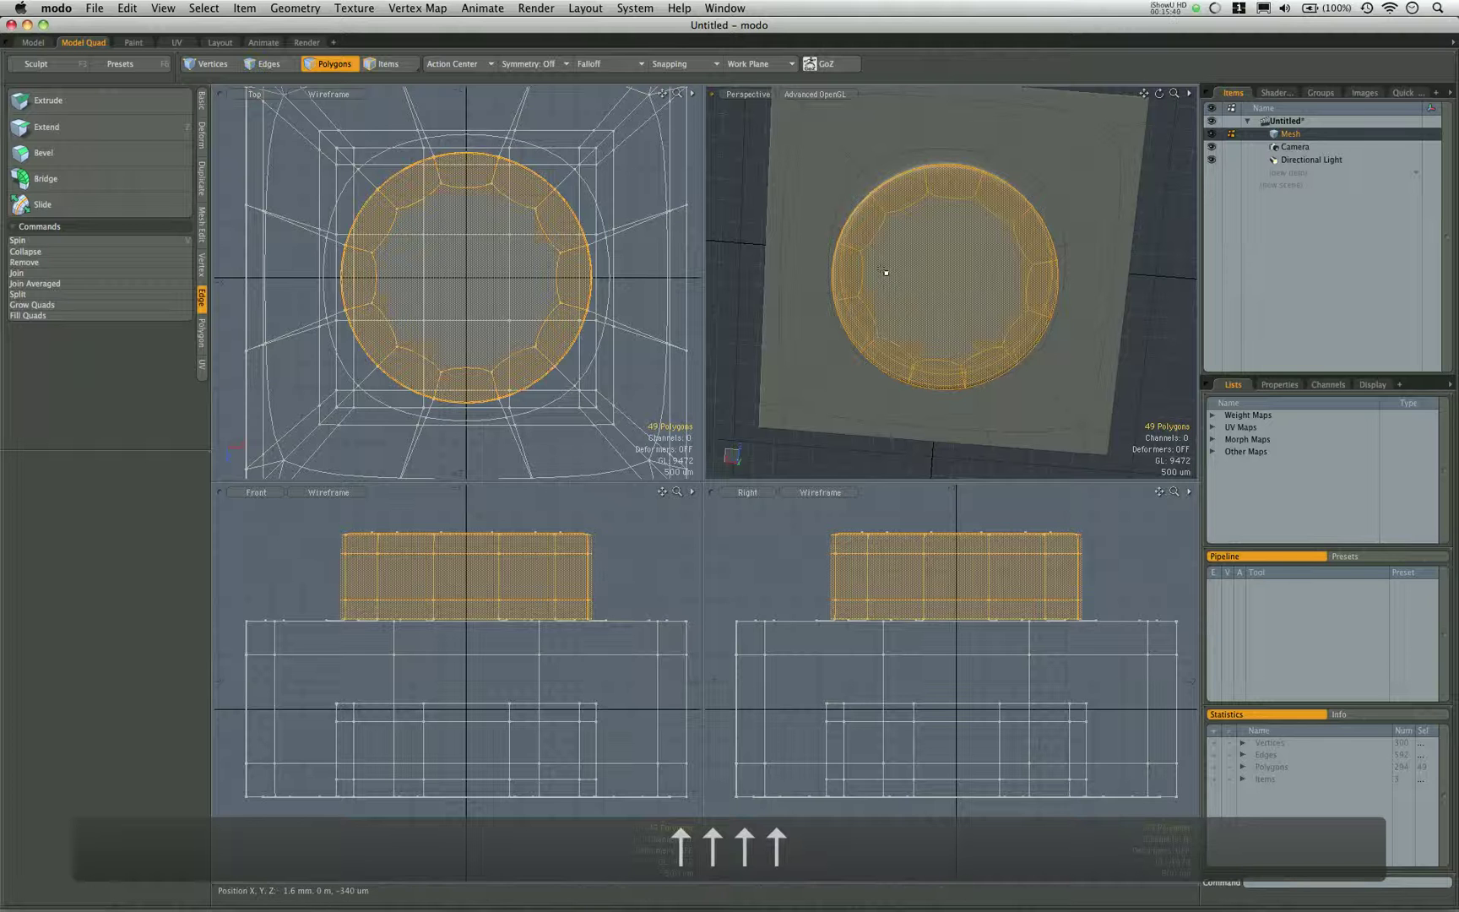
Paste a copy of the stud with the original hidden, and move the copy down 1.5 mm into the block.
{"action": "key", "text": "c"}
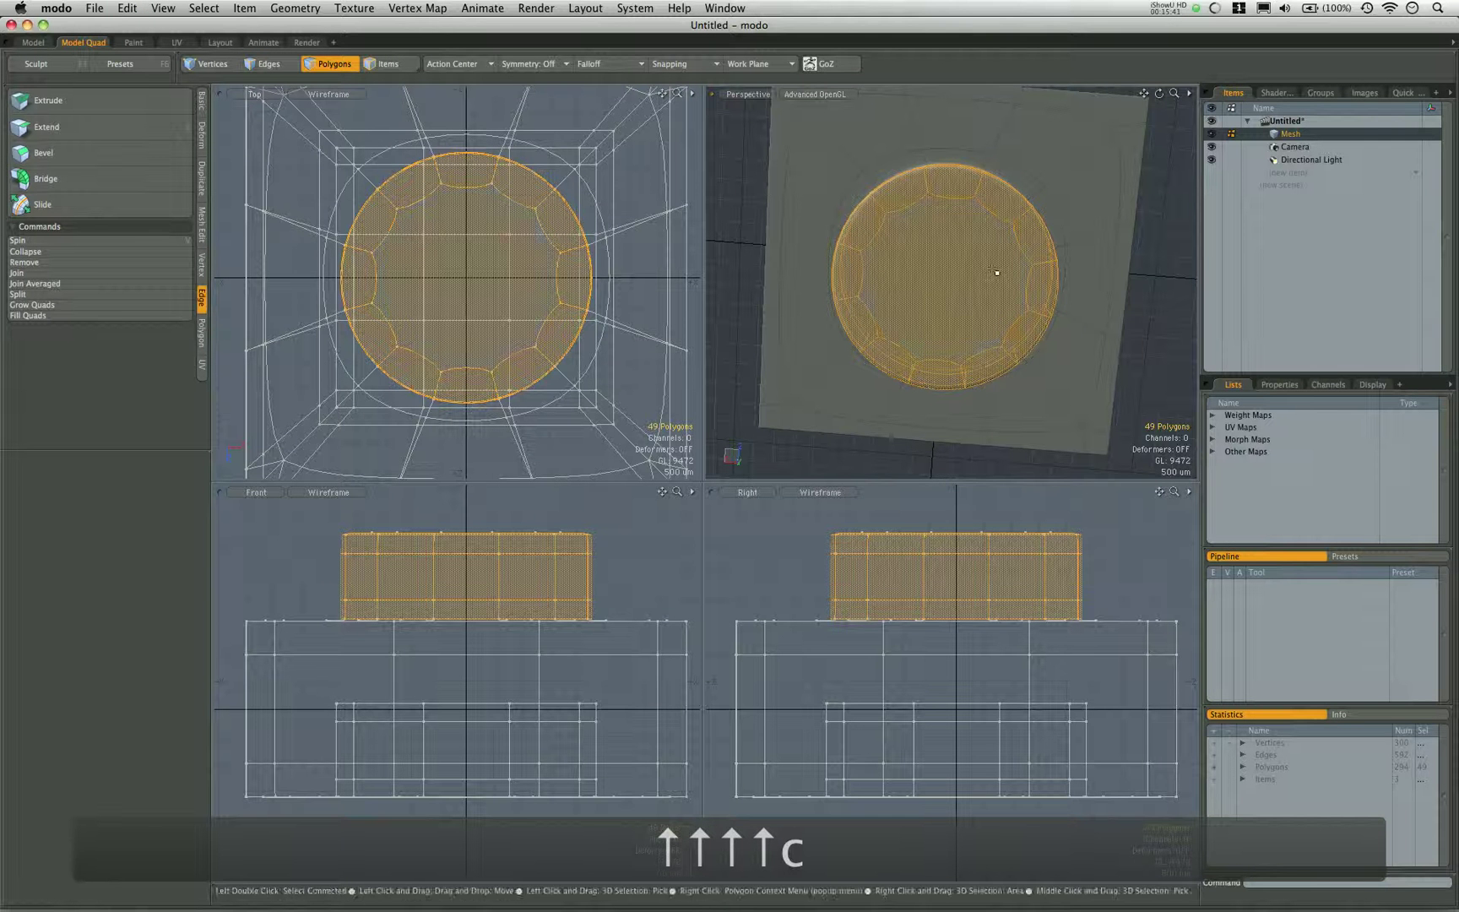
{"action": "key", "text": "h"}
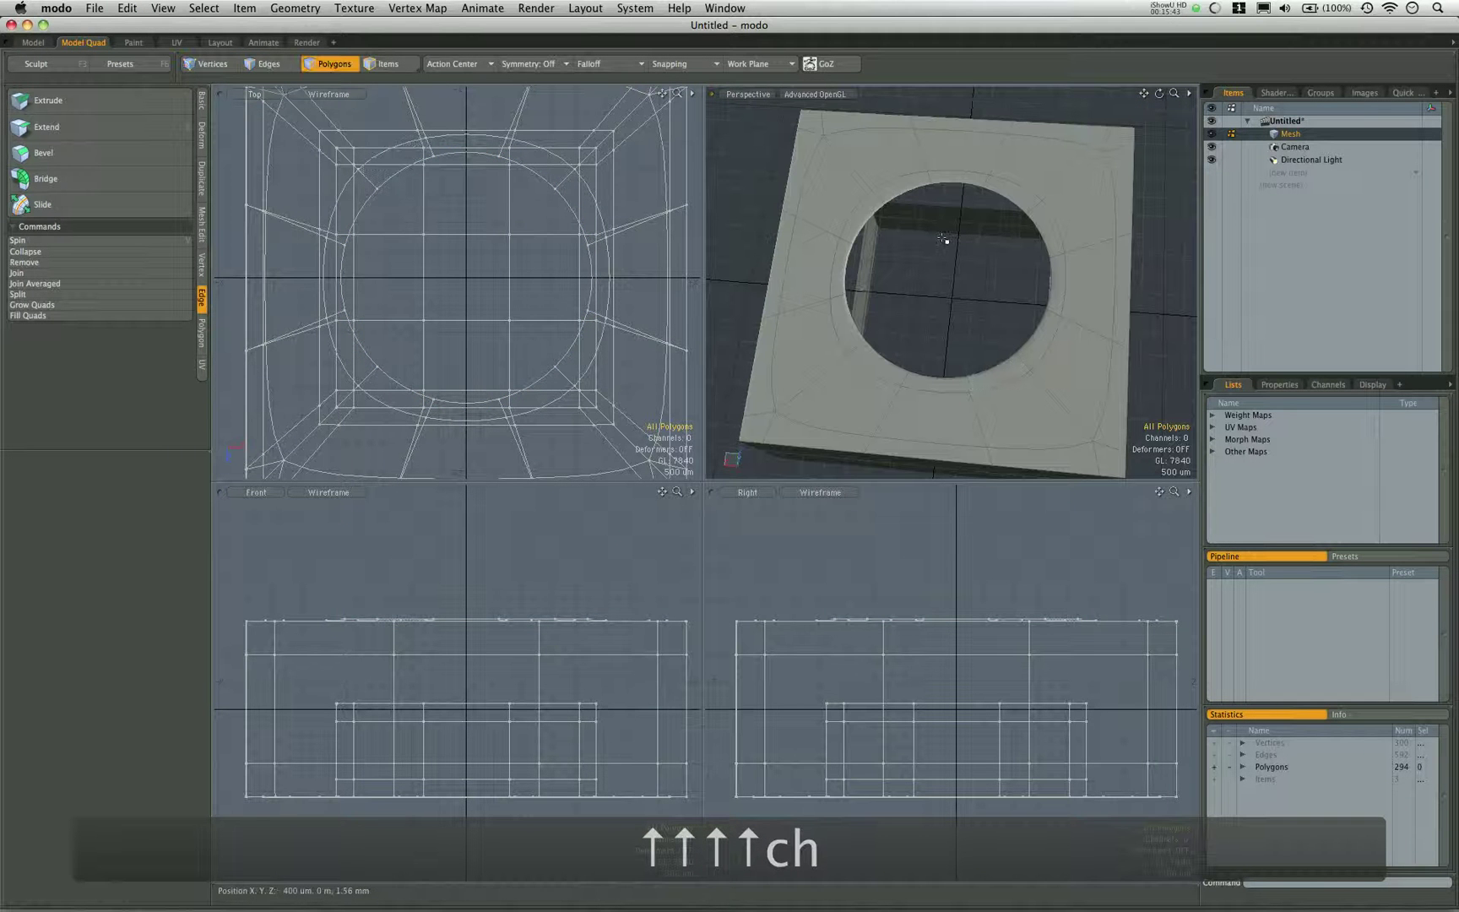
{"action": "key", "text": "v"}
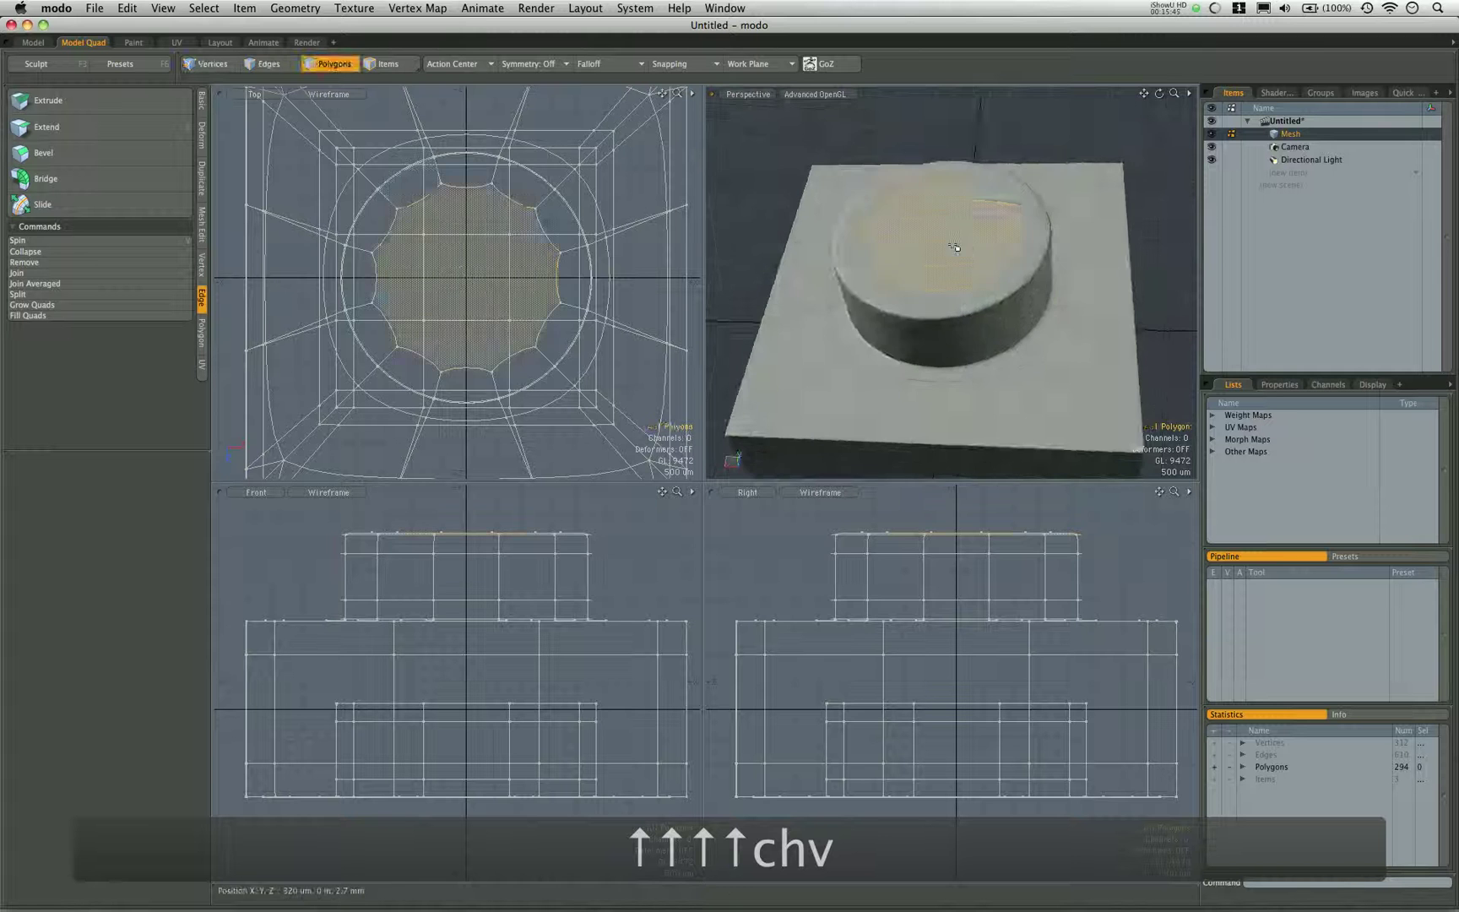
{"action": "key", "text": "w"}
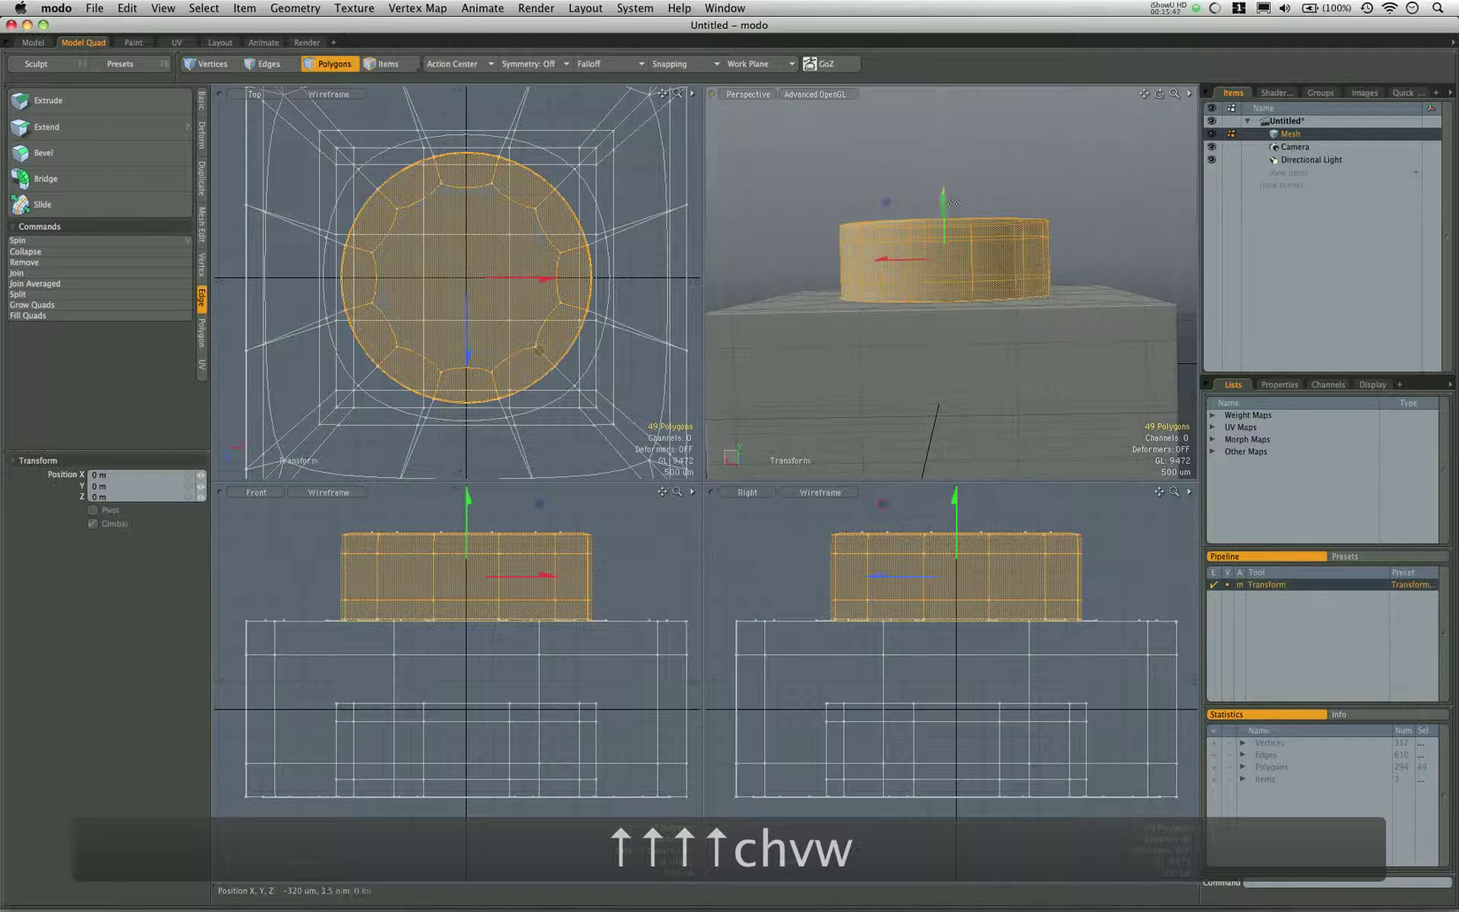
{"action": "left_click_drag", "start_coordinate": [947, 225], "coordinate": [945, 300]}
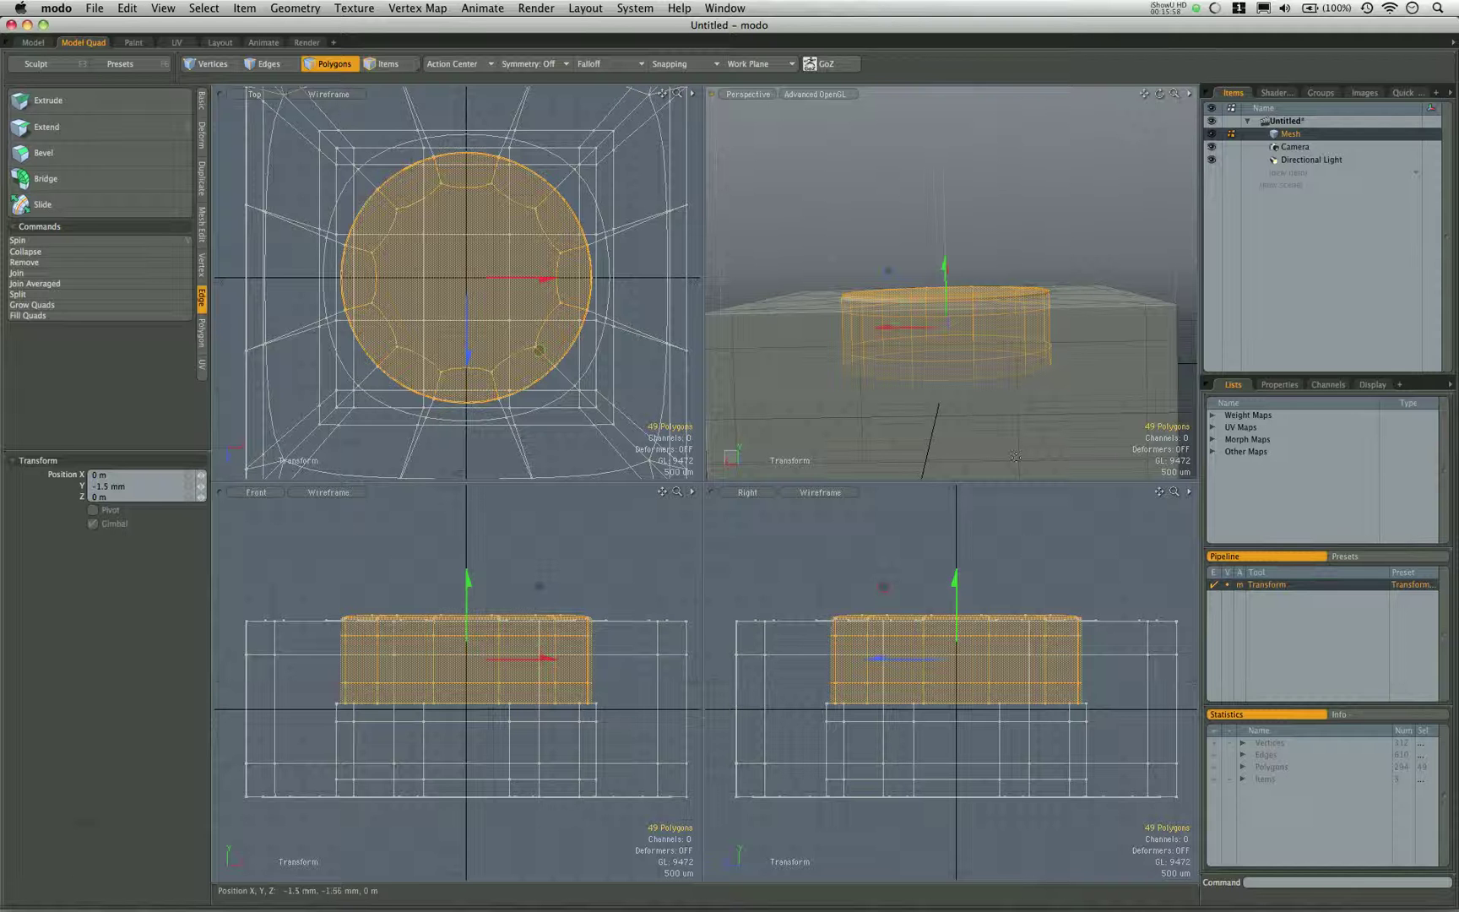
Scale the stud copy to 50% uniformly, and stretch its height to about 90% in Y.
{"action": "key", "text": "r"}
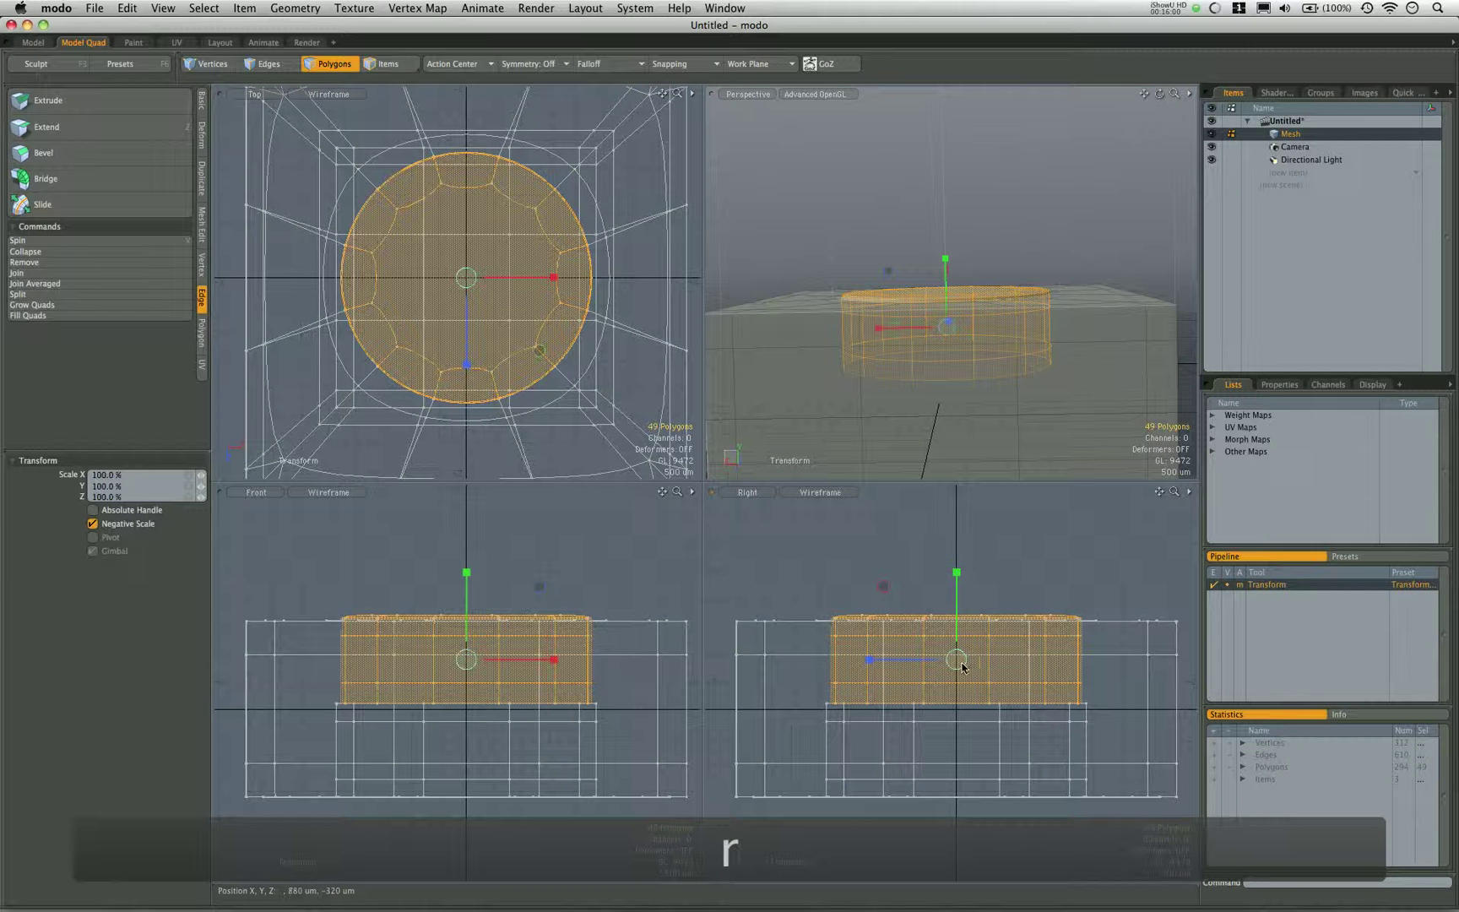
{"action": "left_click_drag", "start_coordinate": [971, 665], "coordinate": [931, 720]}
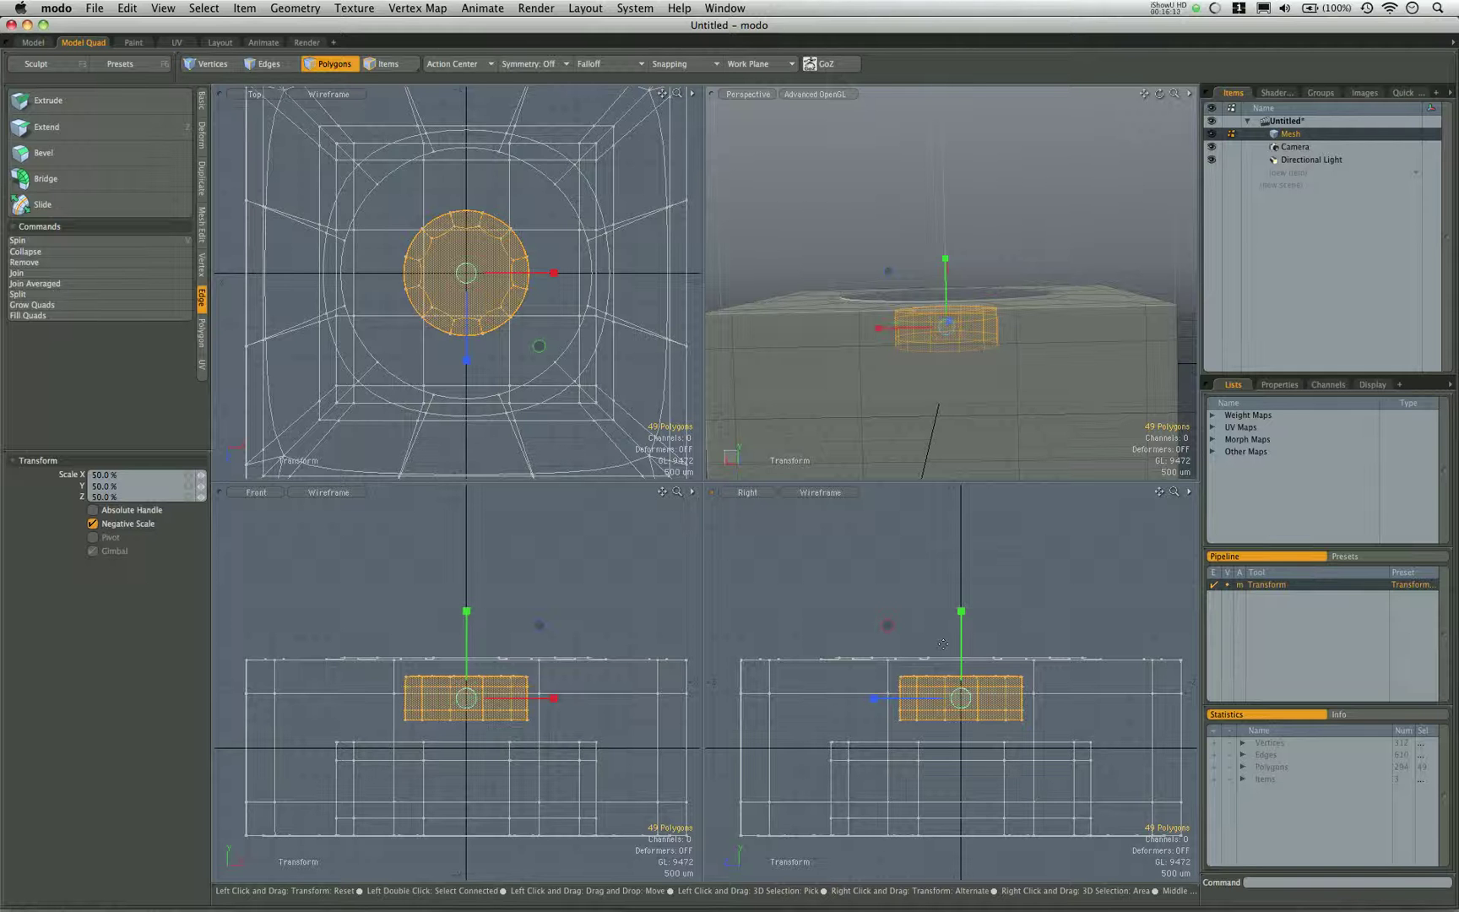
{"action": "left_click_drag", "start_coordinate": [1076, 378], "coordinate": [1011, 363], "text": "alt"}
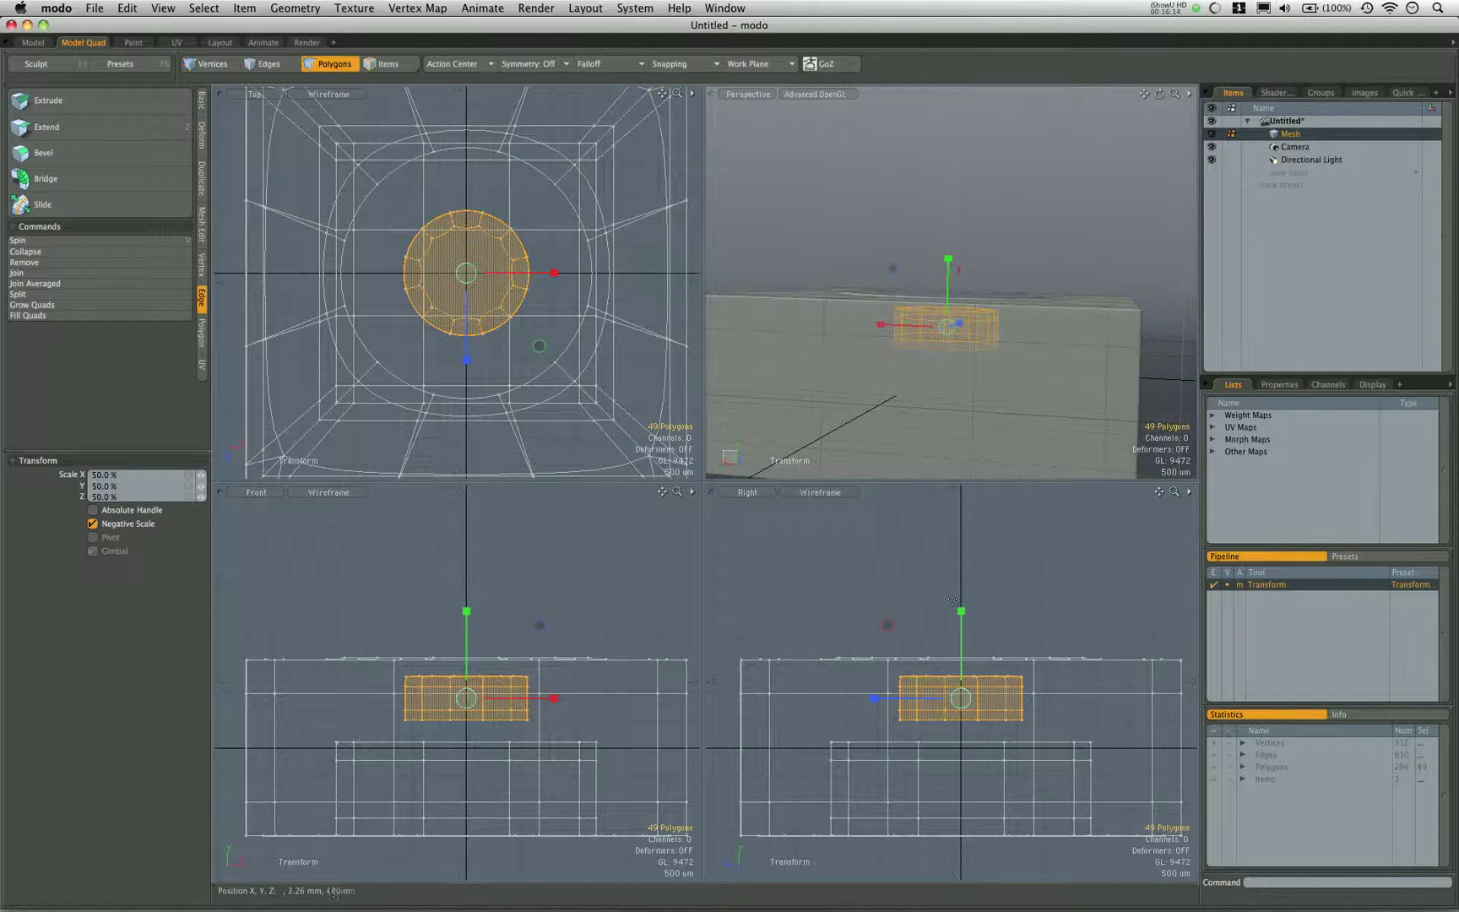
{"action": "left_click_drag", "start_coordinate": [960, 612], "coordinate": [960, 574]}
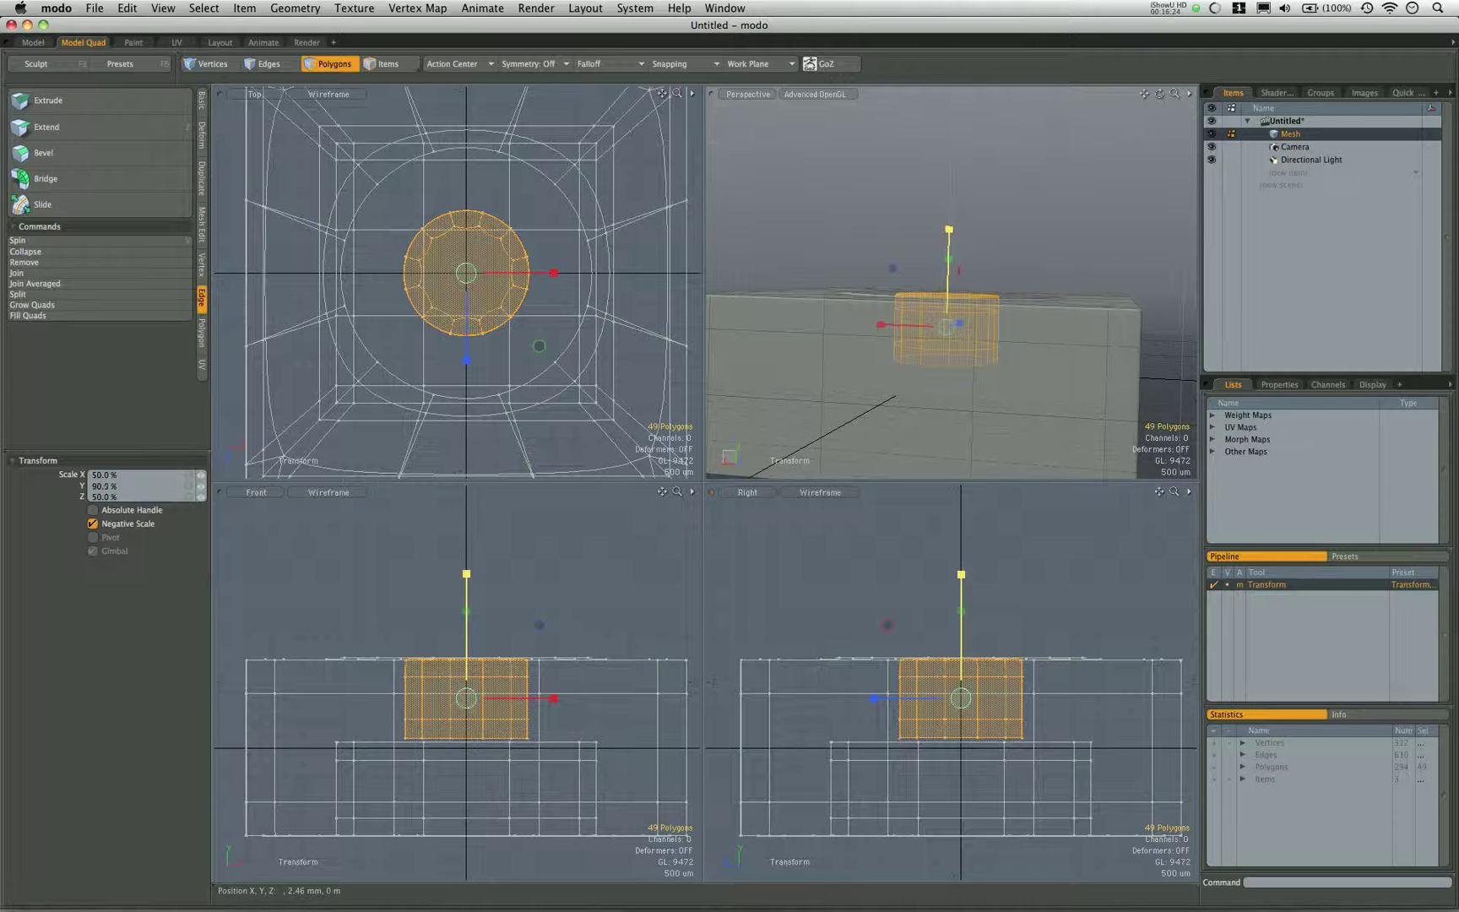
{"action": "left_click_drag", "start_coordinate": [960, 574], "coordinate": [961, 575]}
Move the stud copy down 80 um in Y so its base meets the recess's ceiling.
{"action": "scroll", "coordinate": [965, 754], "scroll_direction": "up", "scroll_amount": 4}
{"action": "key", "text": "w"}
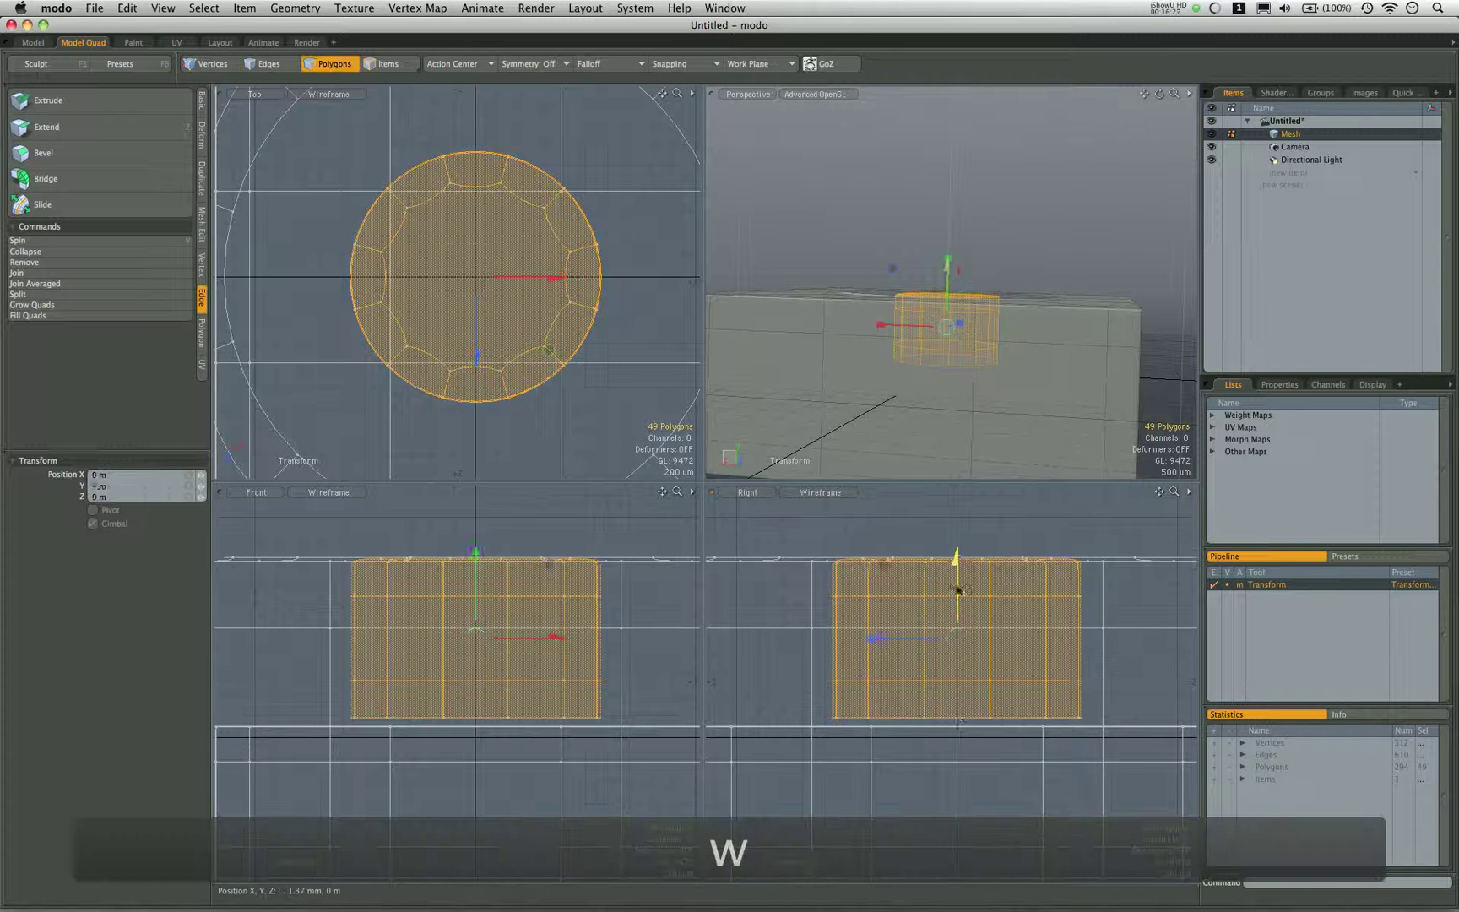
{"action": "left_click_drag", "start_coordinate": [956, 581], "coordinate": [957, 588]}
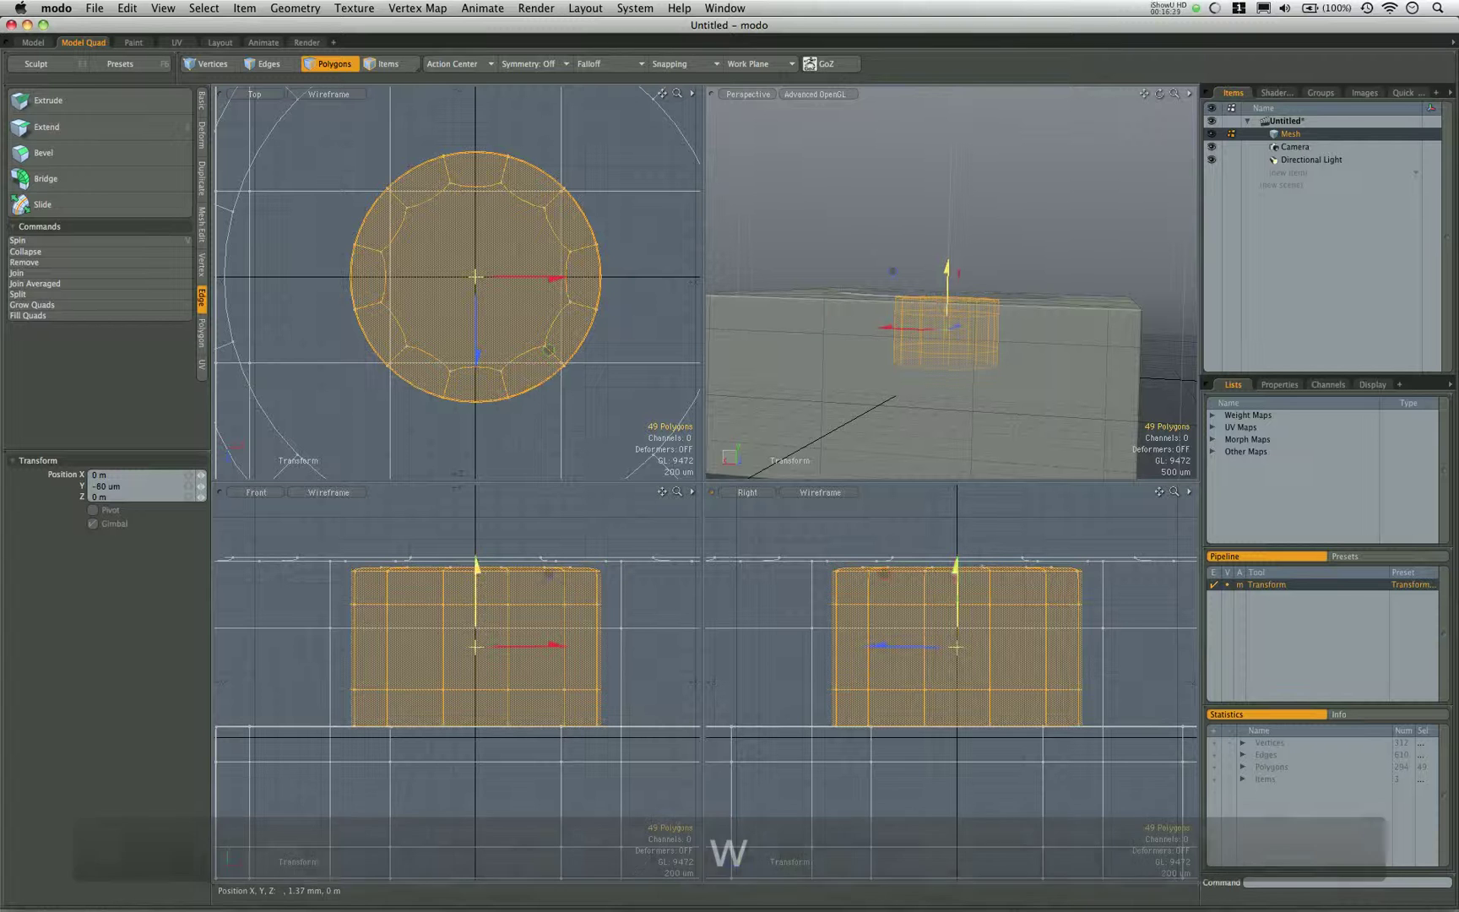
Finish moving the stud copy, unhide the rest of the mesh, and flip the copy's polygons so they face inward.
{"action": "left_click_drag", "start_coordinate": [1003, 585], "coordinate": [1048, 577], "text": "alt"}
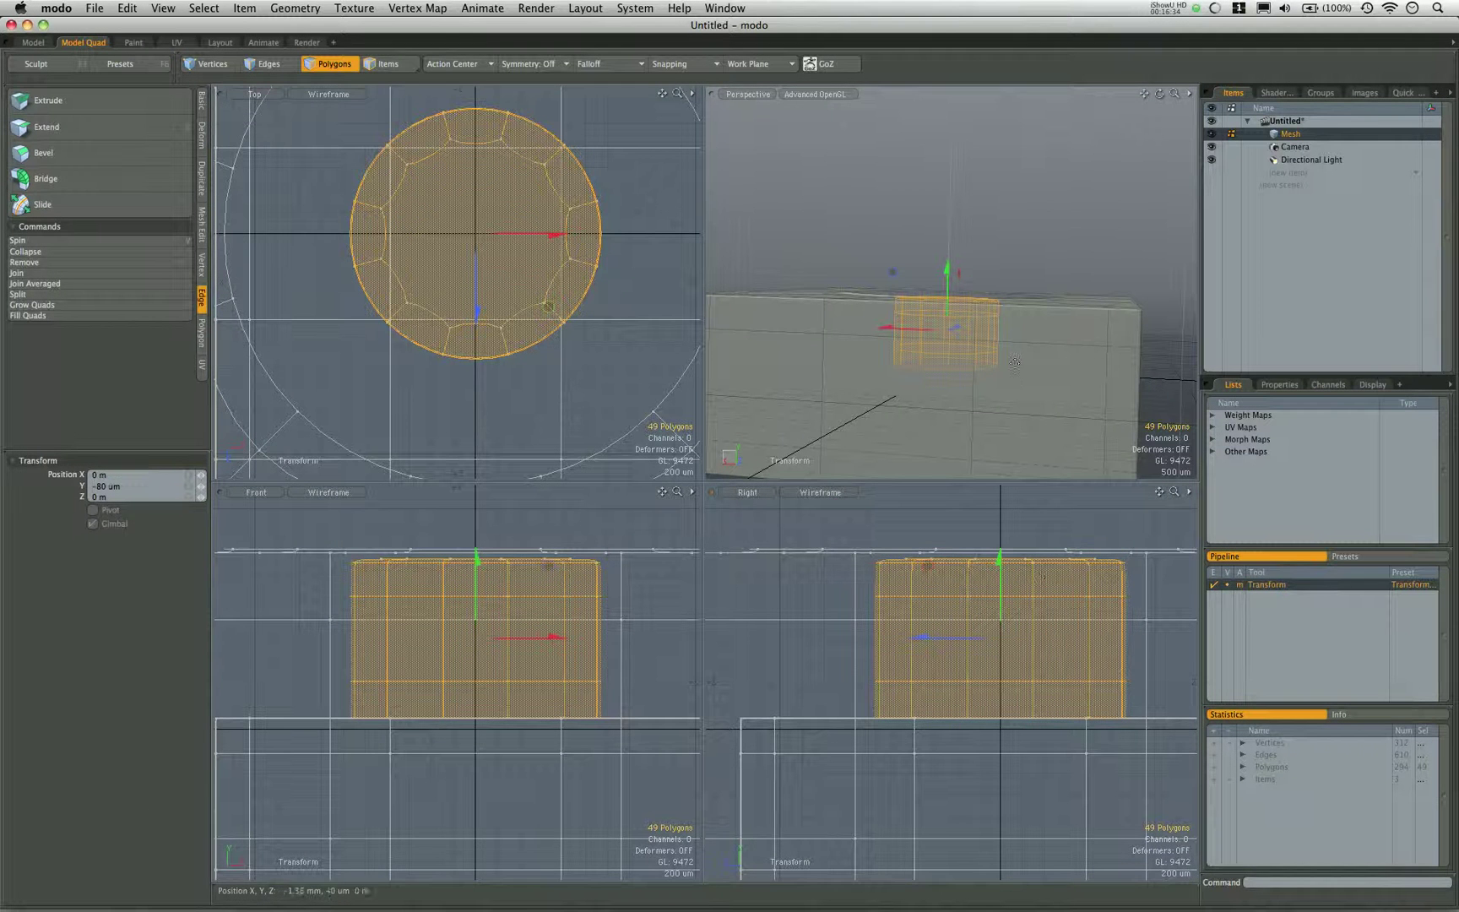
{"action": "key", "text": "q"}
{"action": "left_click", "coordinate": [1014, 254]}
{"action": "left_click_drag", "start_coordinate": [1015, 254], "coordinate": [964, 351], "text": "alt"}
{"action": "key", "text": "u"}
{"action": "left_click_drag", "start_coordinate": [966, 291], "coordinate": [890, 289], "text": "alt"}
{"action": "double_click", "coordinate": [1056, 601]}
{"action": "mouse_move", "coordinate": [990, 359]}
{"action": "left_mouse_down", "text": "alt"}
{"action": "mouse_move", "coordinate": [992, 256]}
{"action": "mouse_move", "coordinate": [911, 328]}
{"action": "mouse_move", "coordinate": [933, 287]}
{"action": "mouse_move", "coordinate": [950, 306]}
{"action": "mouse_move", "coordinate": [942, 230]}
{"action": "left_mouse_up", "text": "alt"}
{"action": "key", "text": "f"}
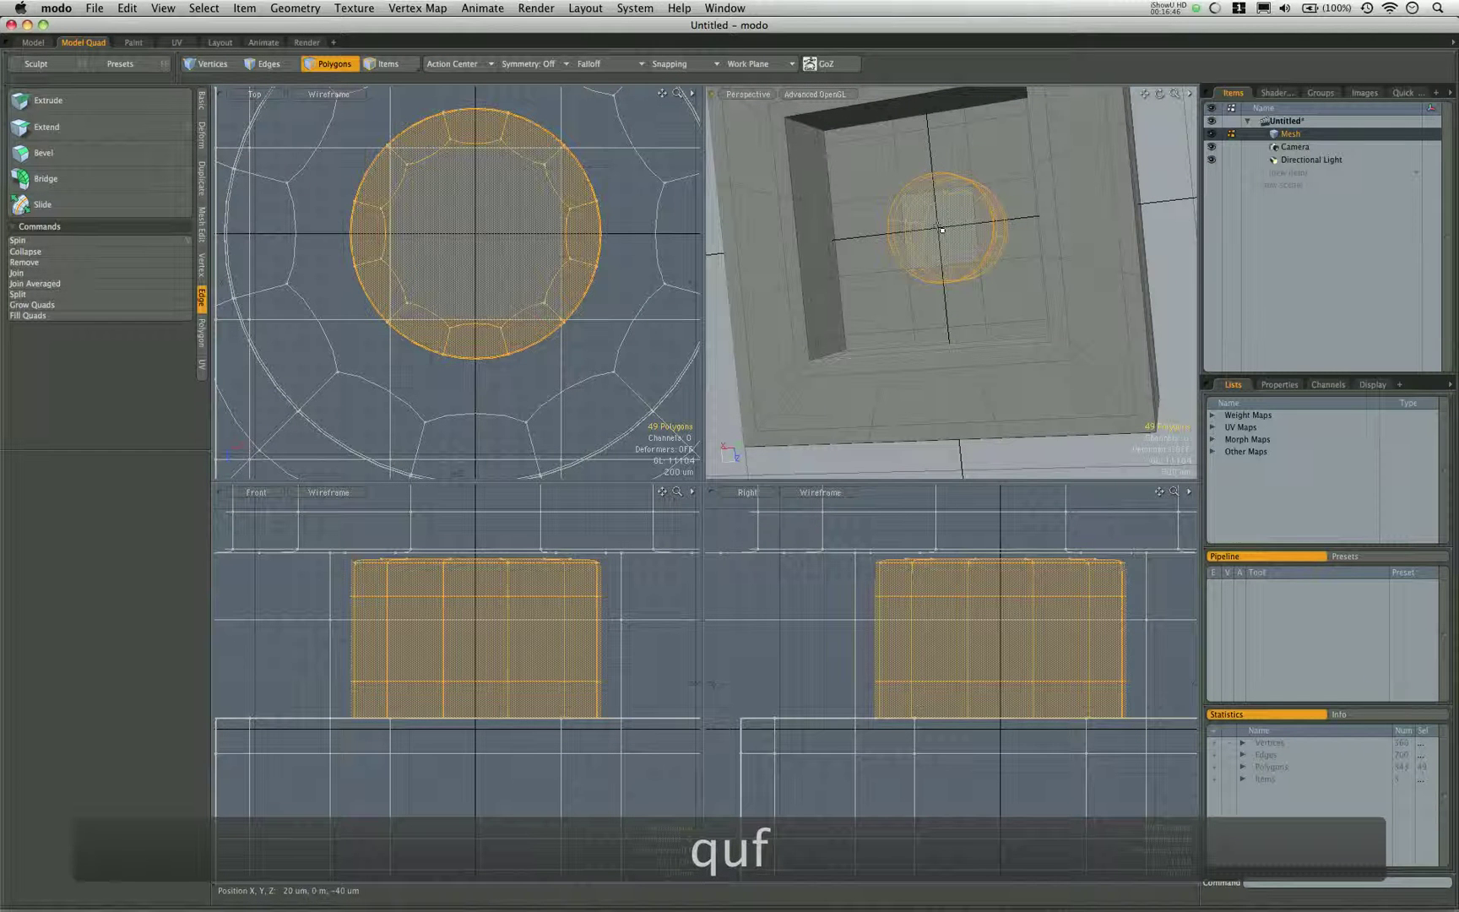
Select the recess ceiling's centre polygon, expand the selection to the surrounding polygons, and delete them.
{"action": "left_click", "coordinate": [943, 229]}
{"action": "key", "text": "Up"}
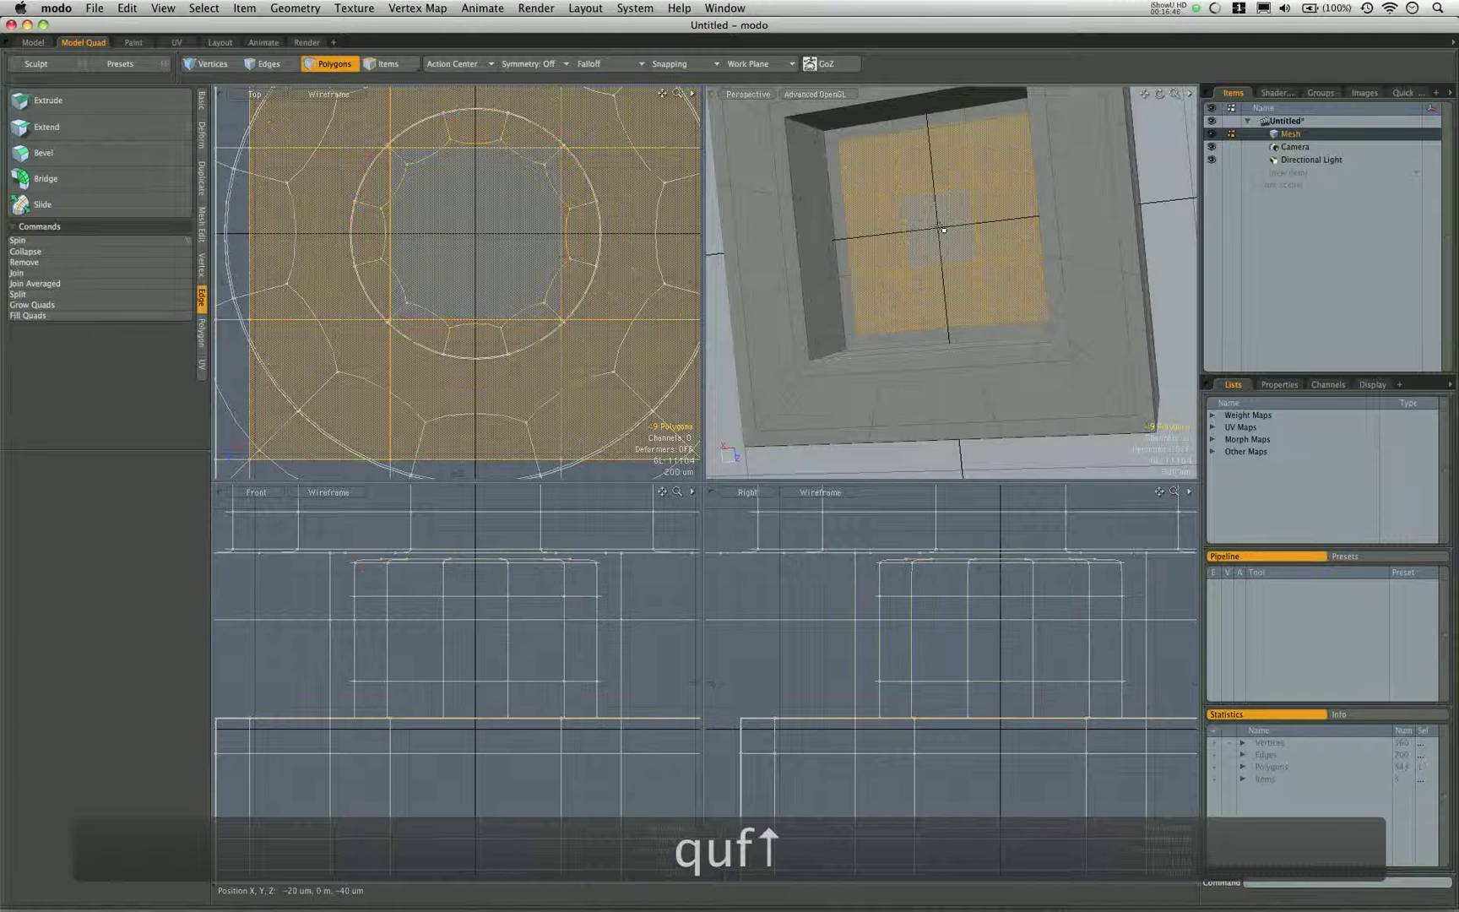
{"action": "key", "text": "x"}
Select the cylindrical cavity's open edge loop together with the open edge loop around the recess ceiling.
{"action": "left_click_drag", "start_coordinate": [958, 205], "coordinate": [873, 204], "text": "alt"}
{"action": "scroll", "coordinate": [920, 182], "scroll_direction": "up", "scroll_amount": 3}
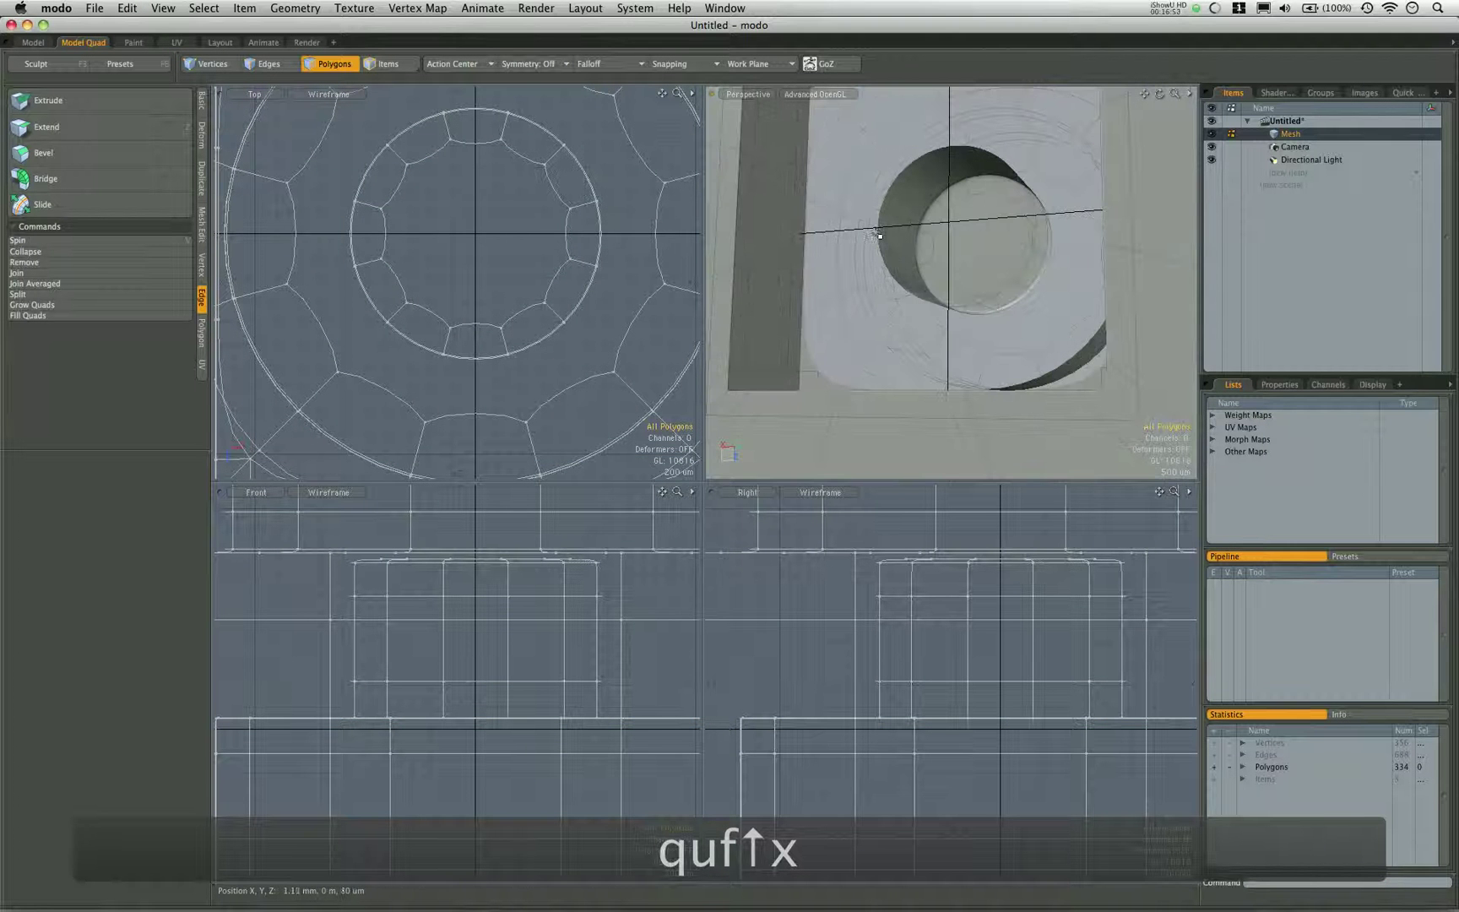
{"action": "scroll", "coordinate": [878, 232], "scroll_direction": "up", "scroll_amount": 5}
{"action": "key", "text": "space"}
{"action": "key", "text": "space"}
{"action": "double_click", "coordinate": [880, 241]}
{"action": "scroll", "coordinate": [880, 242], "scroll_direction": "down", "scroll_amount": 5}
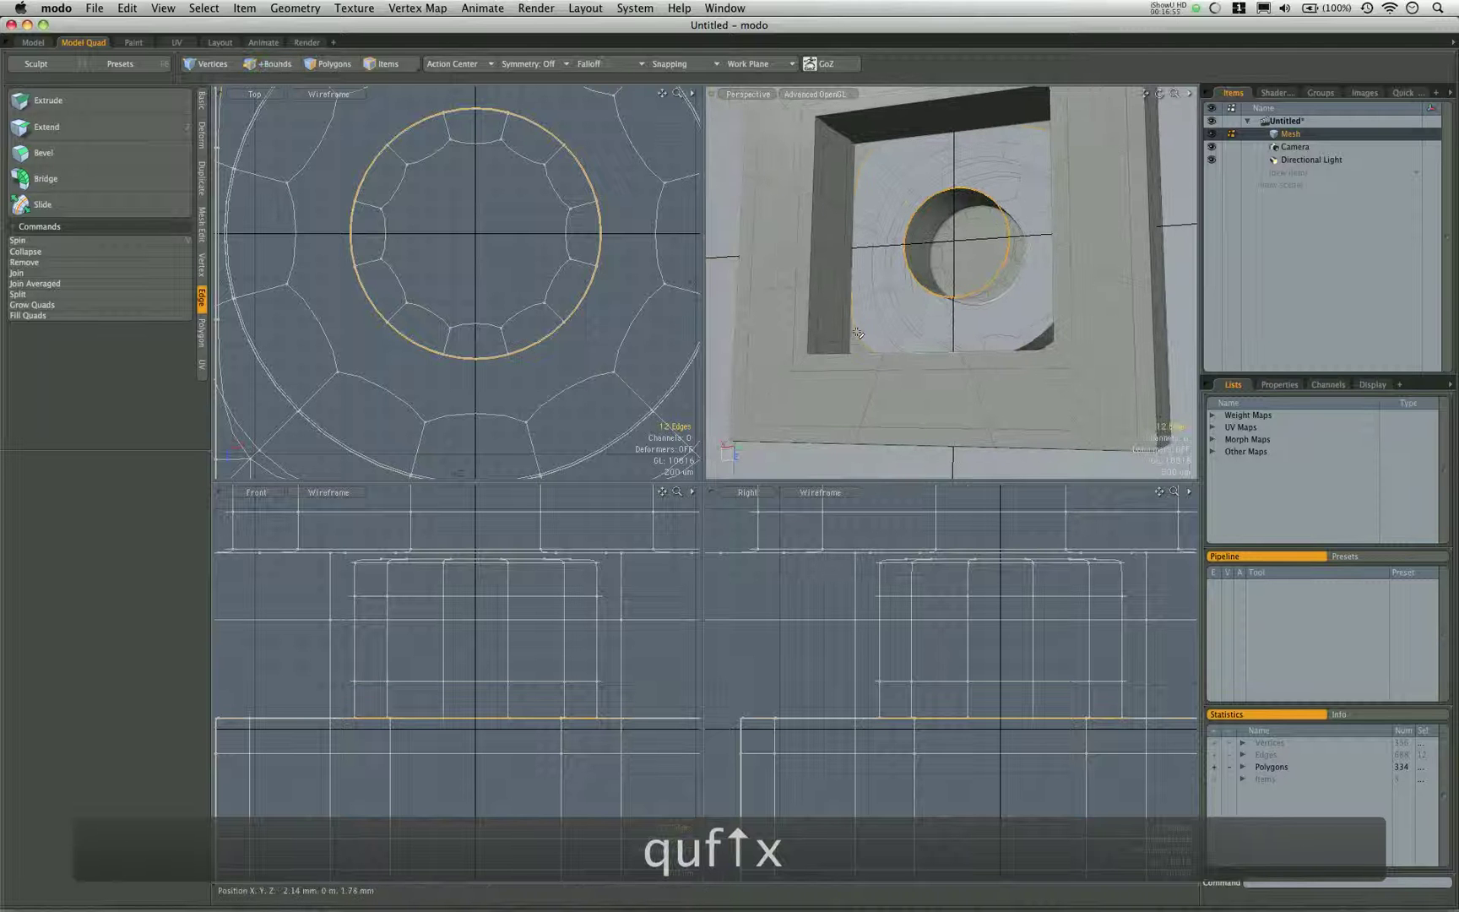
{"action": "left_click_drag", "start_coordinate": [858, 329], "coordinate": [920, 323], "text": "alt"}
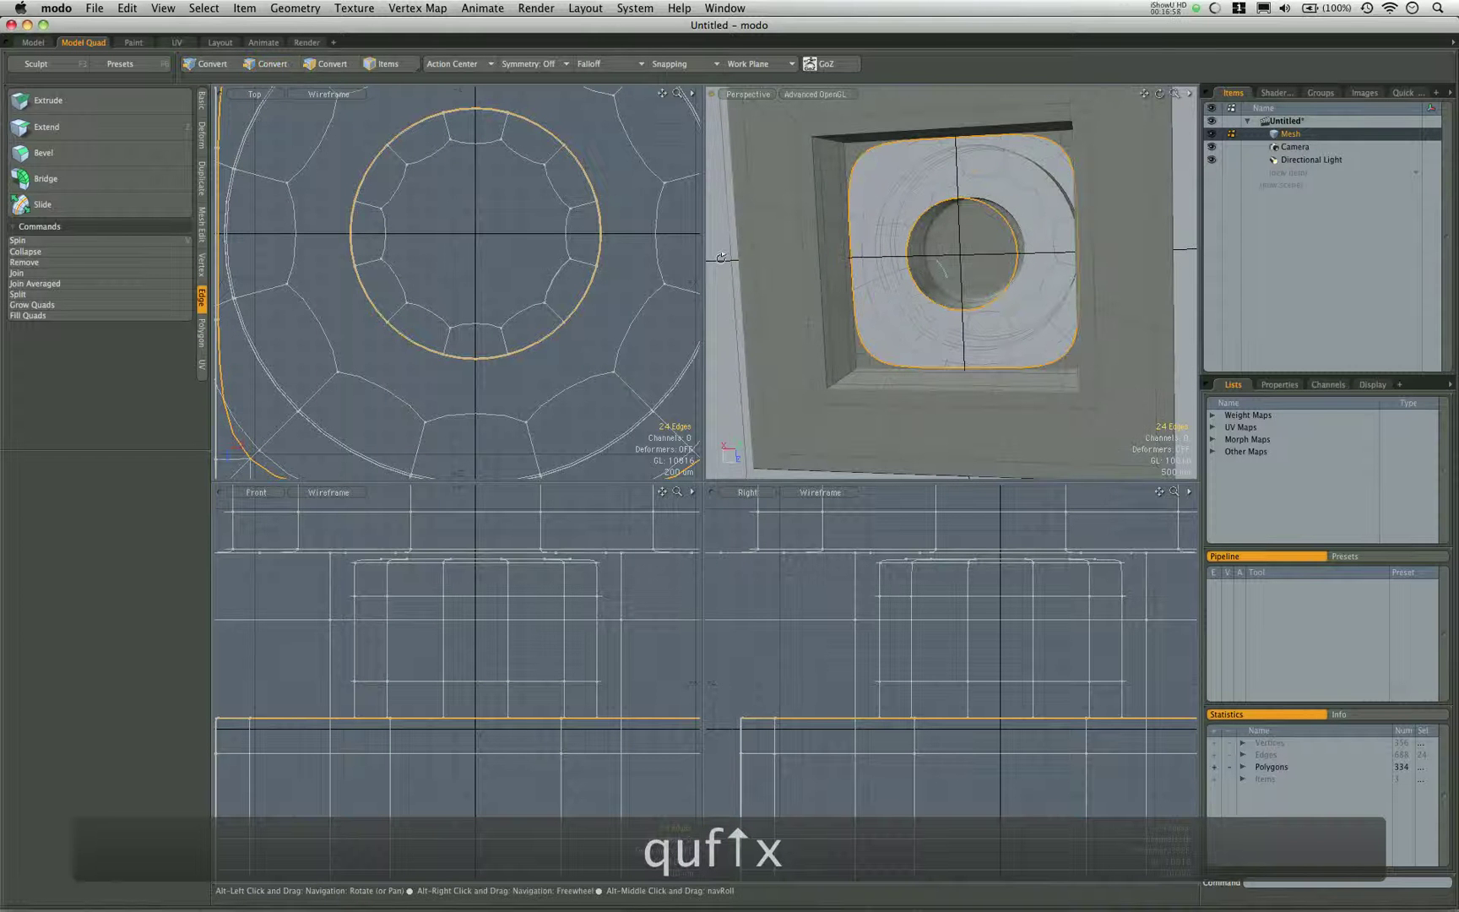
Bridge the two selected edge loops, trying Reverse Direction and leaving it off.
{"action": "left_click", "coordinate": [140, 180]}
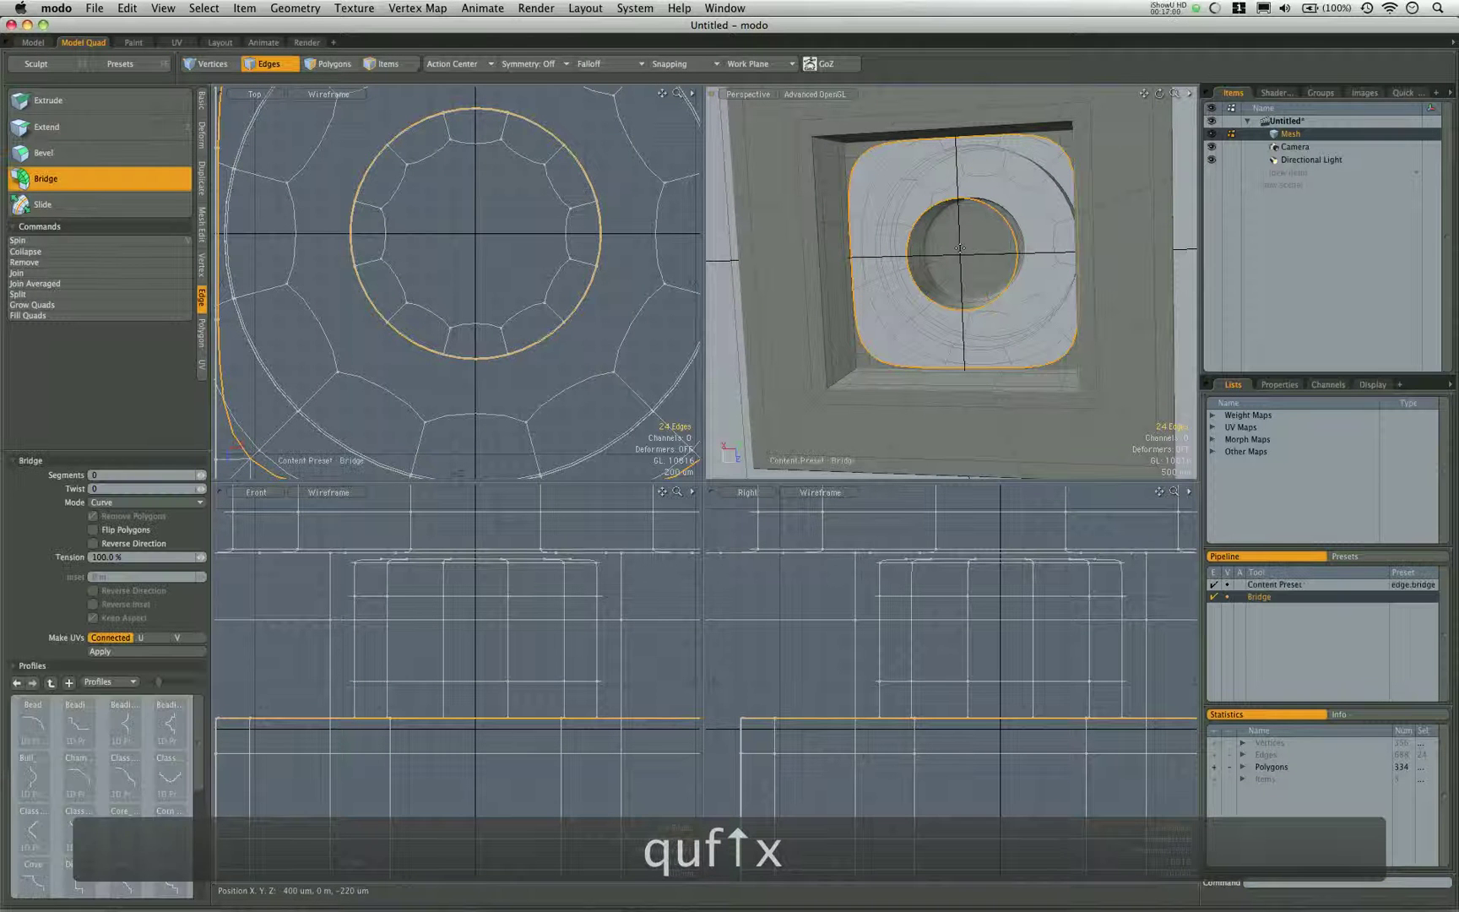
{"action": "left_click_drag", "start_coordinate": [929, 223], "coordinate": [954, 271], "text": "alt"}
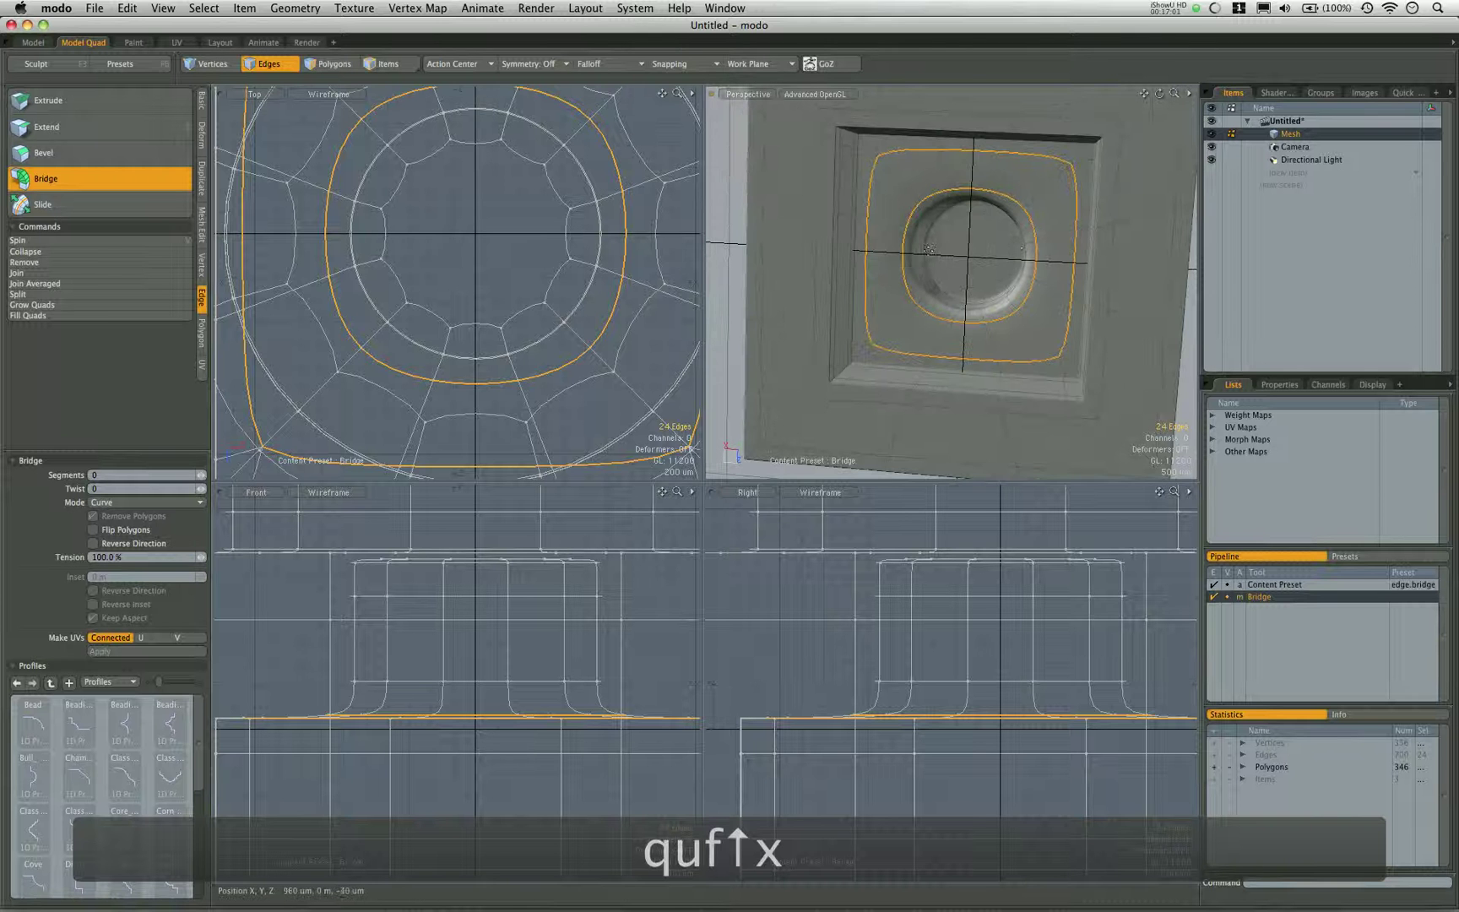
{"action": "left_click", "coordinate": [93, 544]}
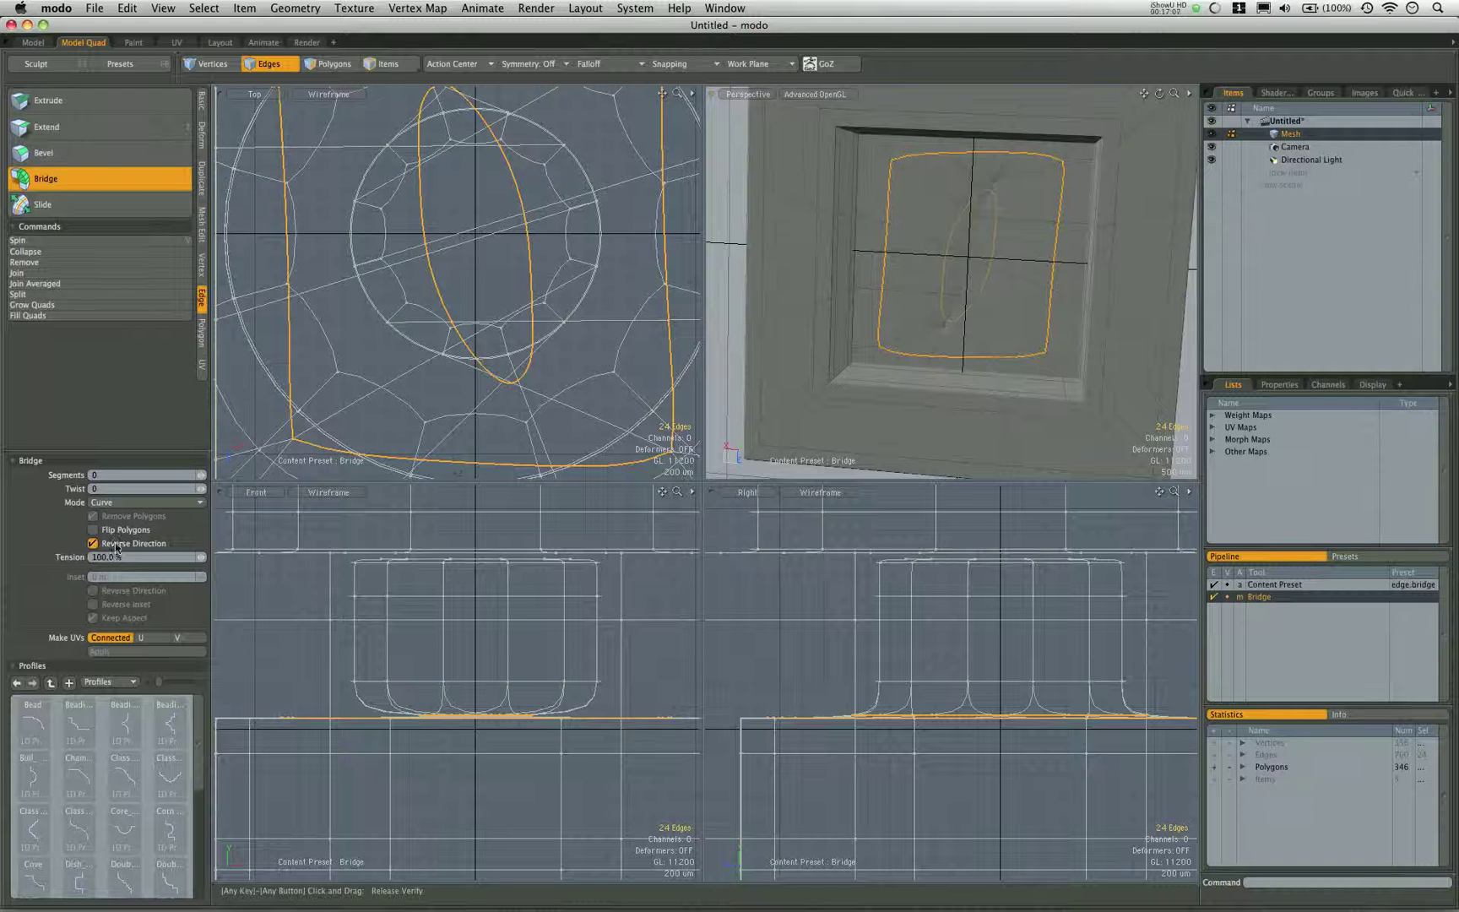
{"action": "left_click", "coordinate": [92, 543]}
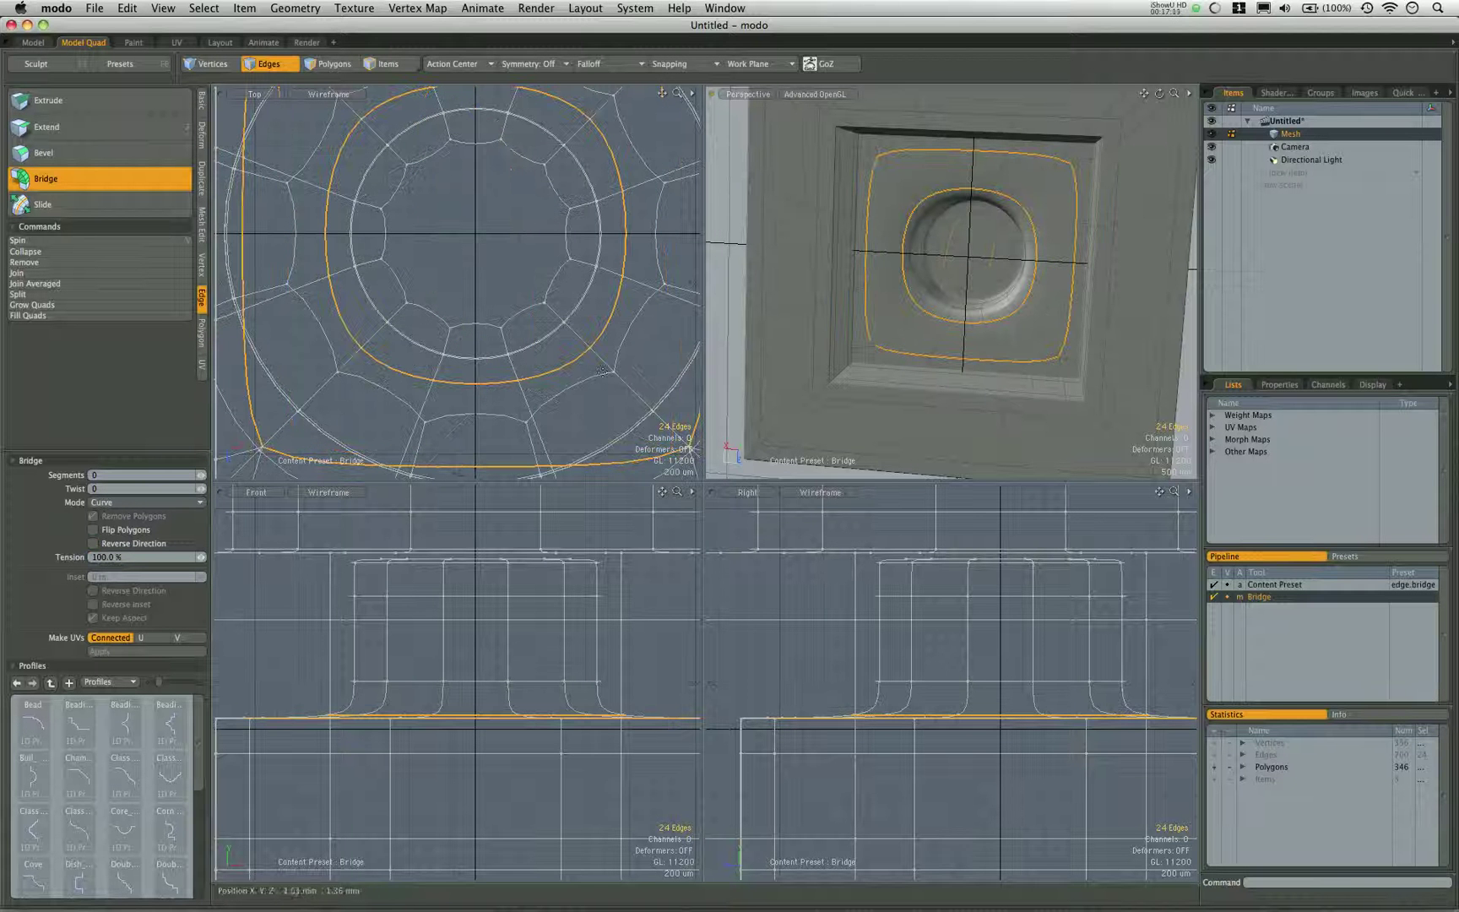
Loop-slice the new bridged ring between the recess and the cavity to sharpen its edges.
{"action": "left_click_drag", "start_coordinate": [880, 223], "coordinate": [917, 227], "text": "alt"}
{"action": "key", "text": "q"}
{"action": "key", "text": "space"}
{"action": "left_click", "coordinate": [896, 184]}
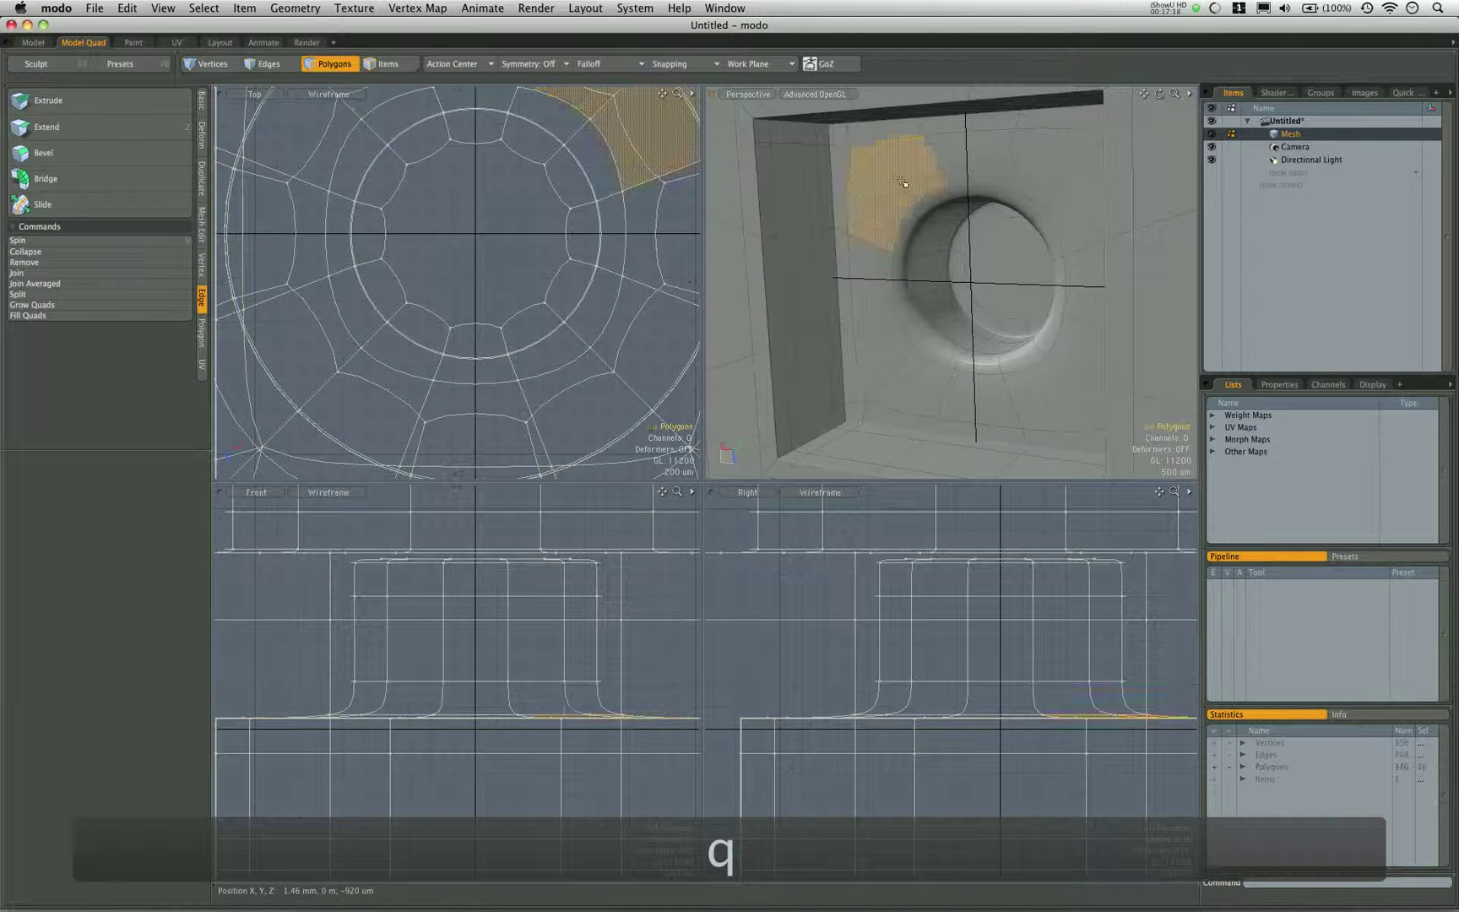
{"action": "key", "text": "c"}
{"action": "key", "text": "q"}
Remove the redundant outer edge loop from the recess ceiling.
{"action": "key", "text": "2"}
{"action": "double_click", "coordinate": [893, 141]}
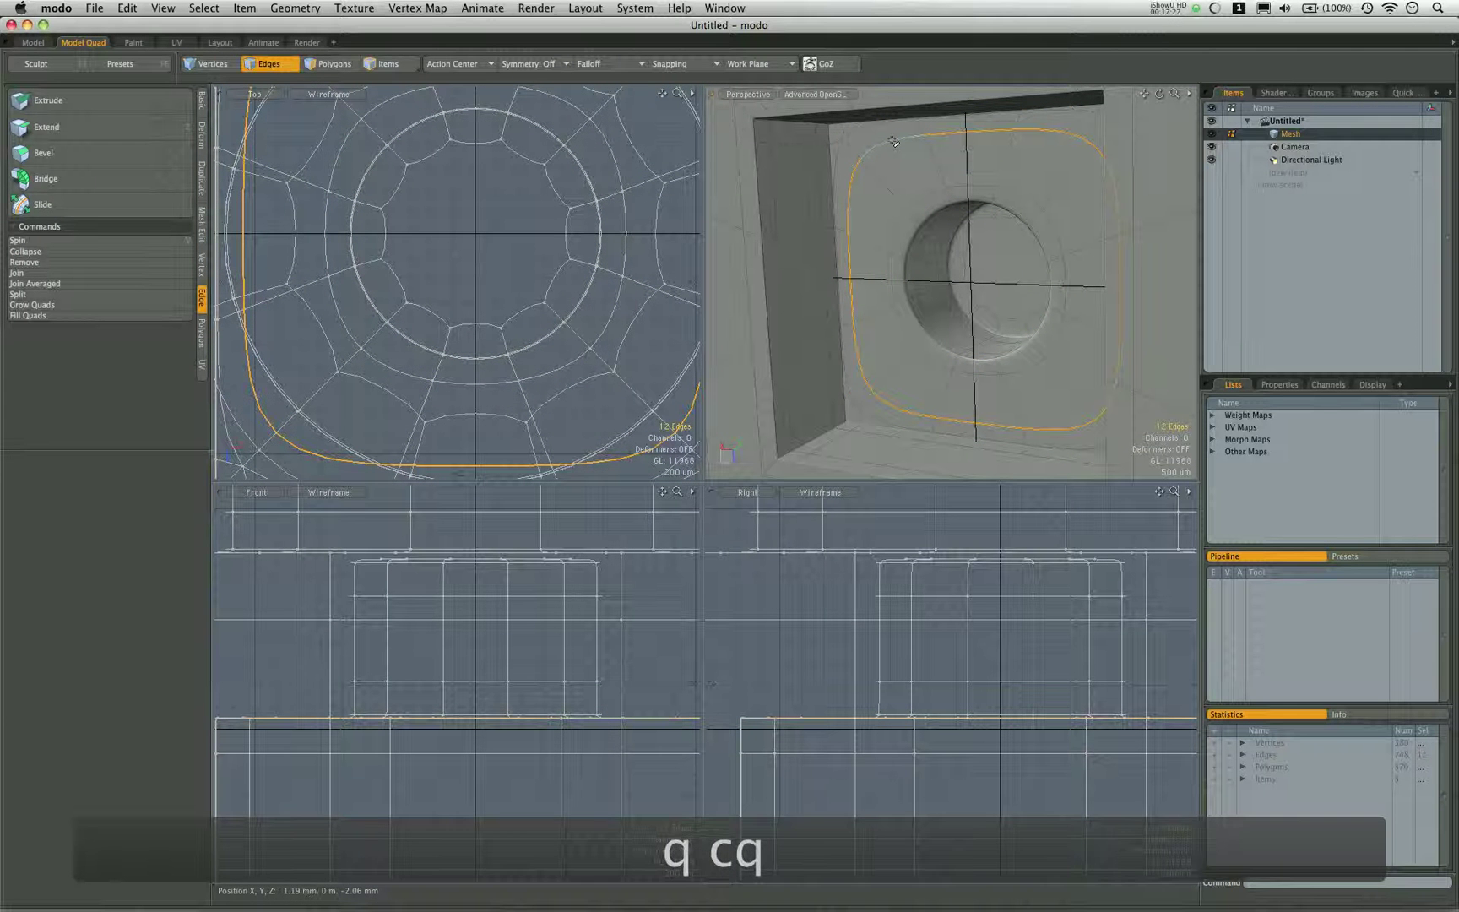
{"action": "key", "text": "BackSpace"}
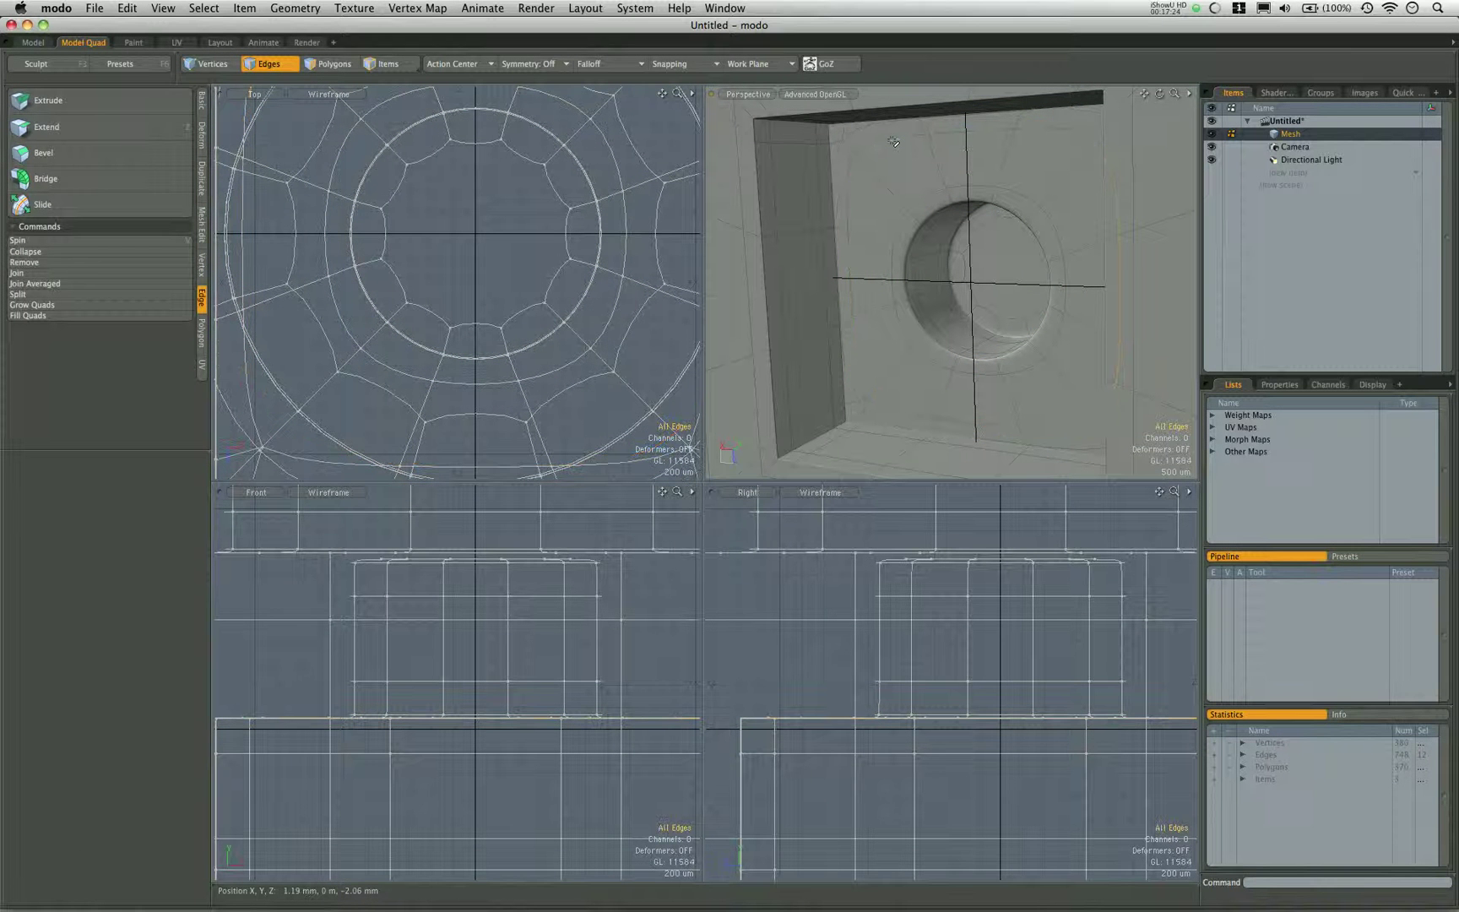
Turn off subdivision, select the ring of polygons around the cavity opening, and expand it to the ceiling's narrow border polygons.
{"action": "left_click_drag", "start_coordinate": [893, 142], "coordinate": [912, 296], "text": "alt"}
{"action": "key", "text": "Tab"}
{"action": "key", "text": "3"}
{"action": "left_click_drag", "start_coordinate": [836, 236], "coordinate": [845, 290]}
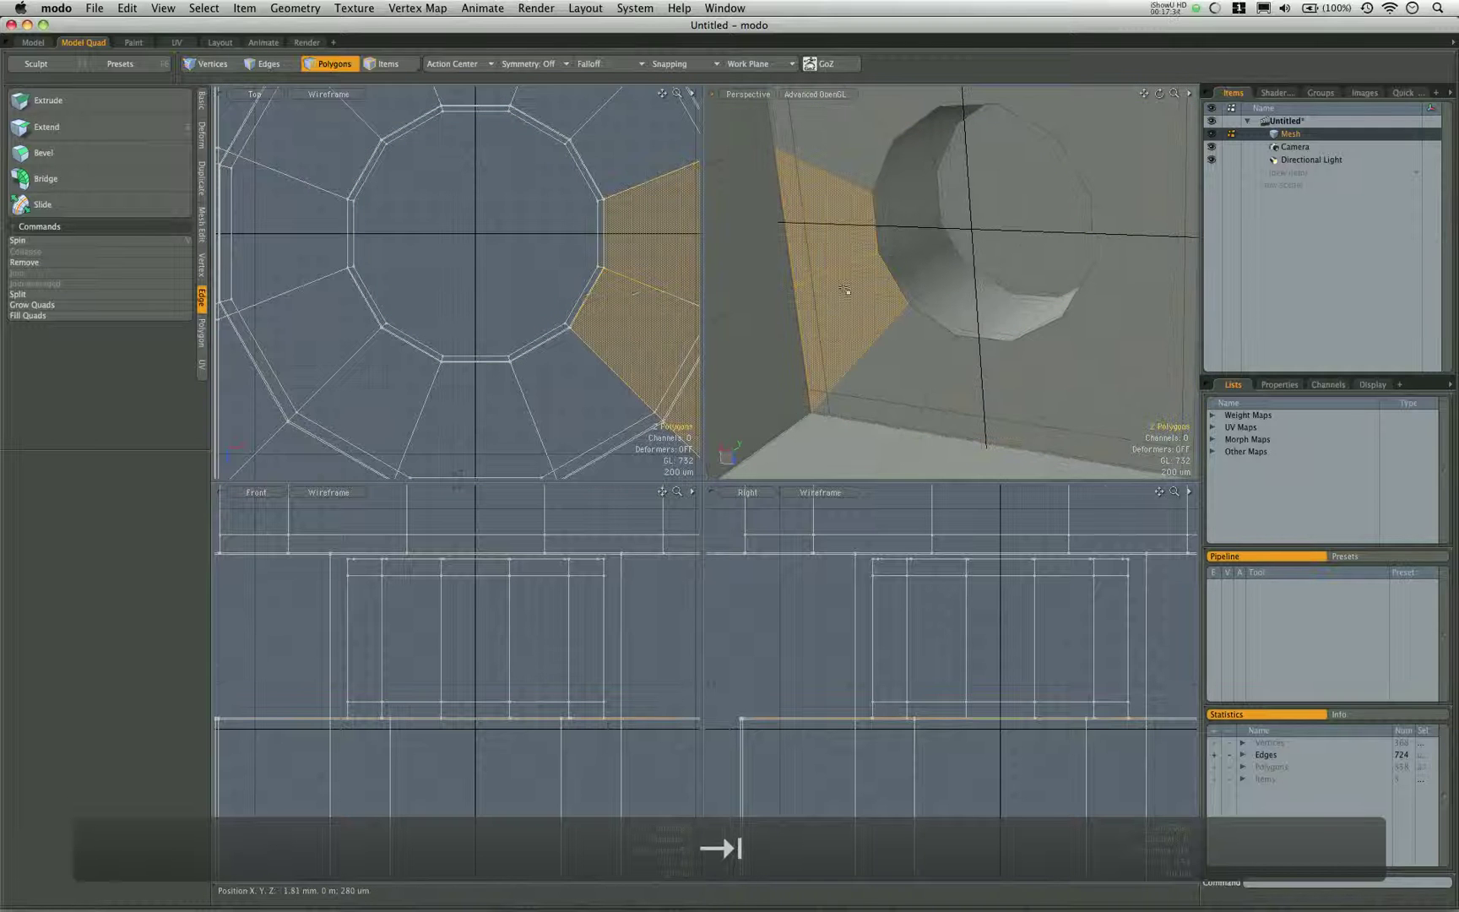
{"action": "key", "text": "bracketright"}
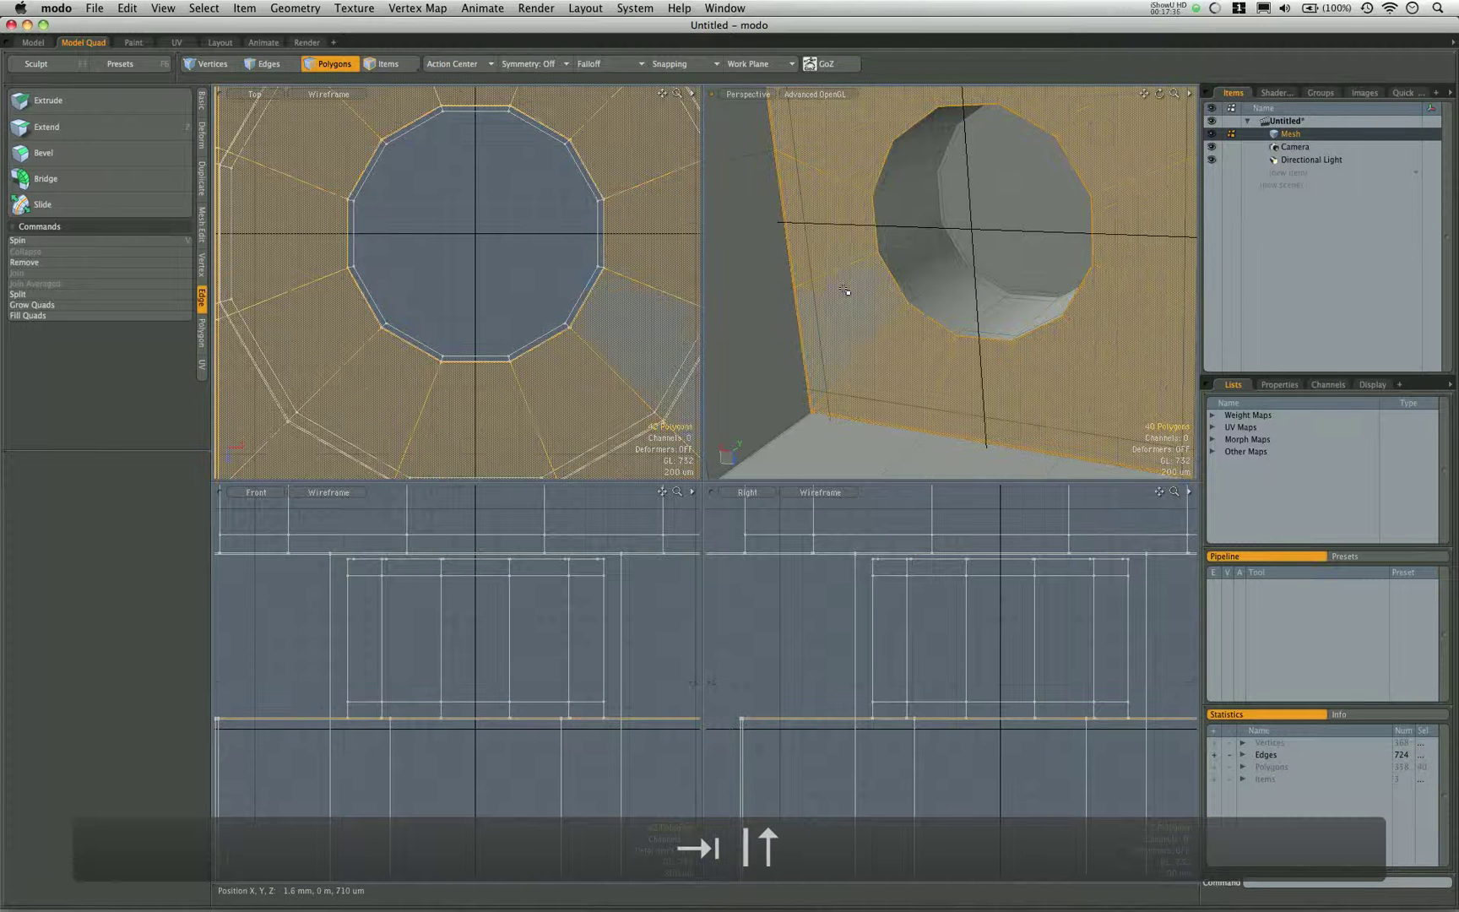
{"action": "left_click_drag", "start_coordinate": [844, 289], "coordinate": [821, 314], "text": "alt"}
{"action": "scroll", "coordinate": [817, 358], "scroll_direction": "up", "scroll_amount": 6}
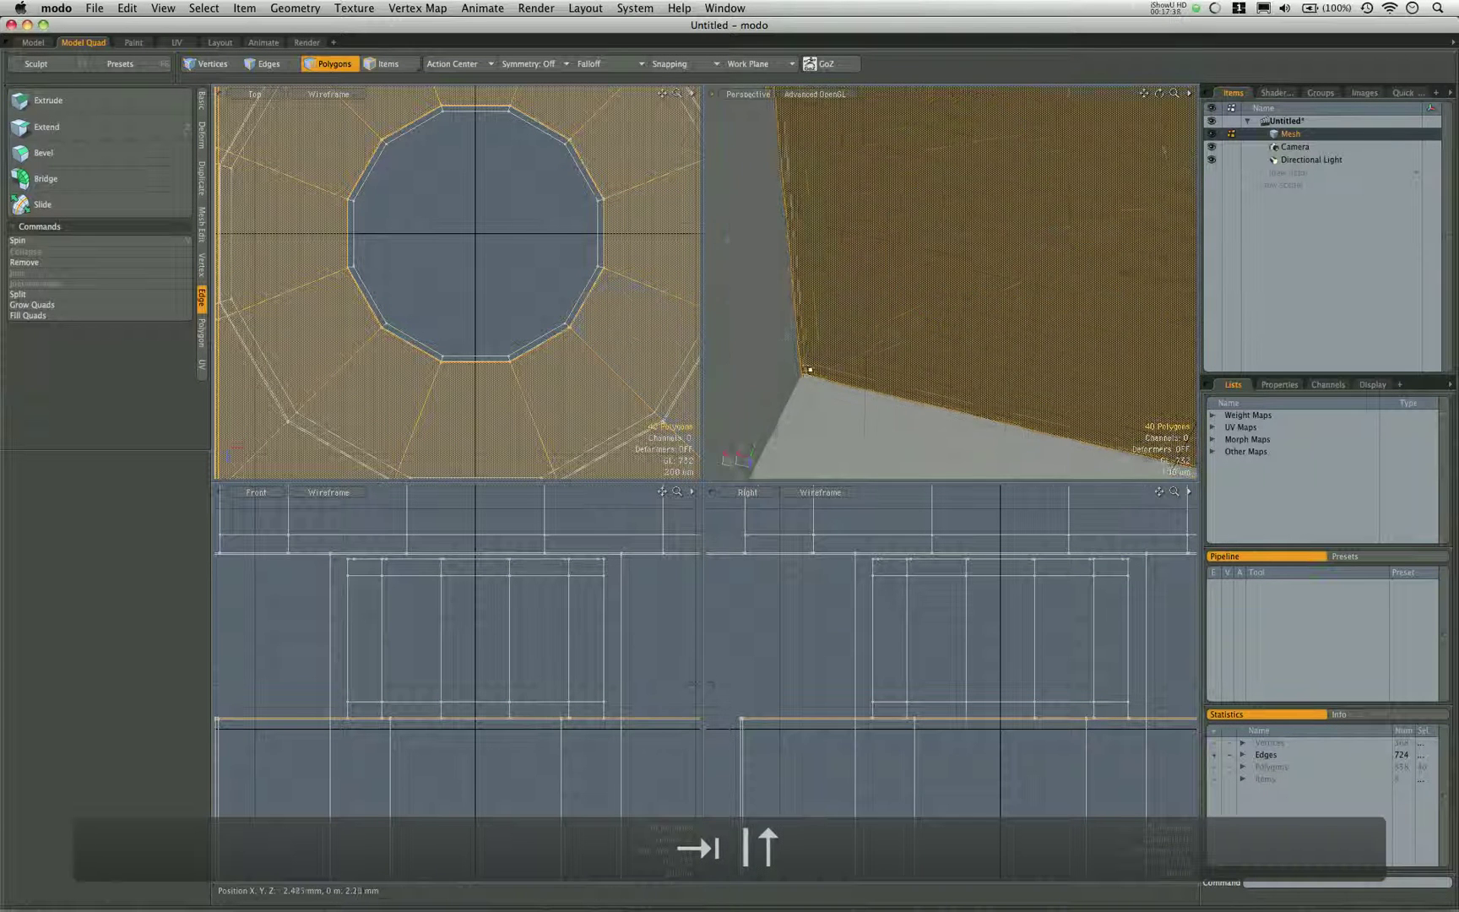
{"action": "left_click_drag", "start_coordinate": [817, 371], "coordinate": [931, 238], "text": "alt"}
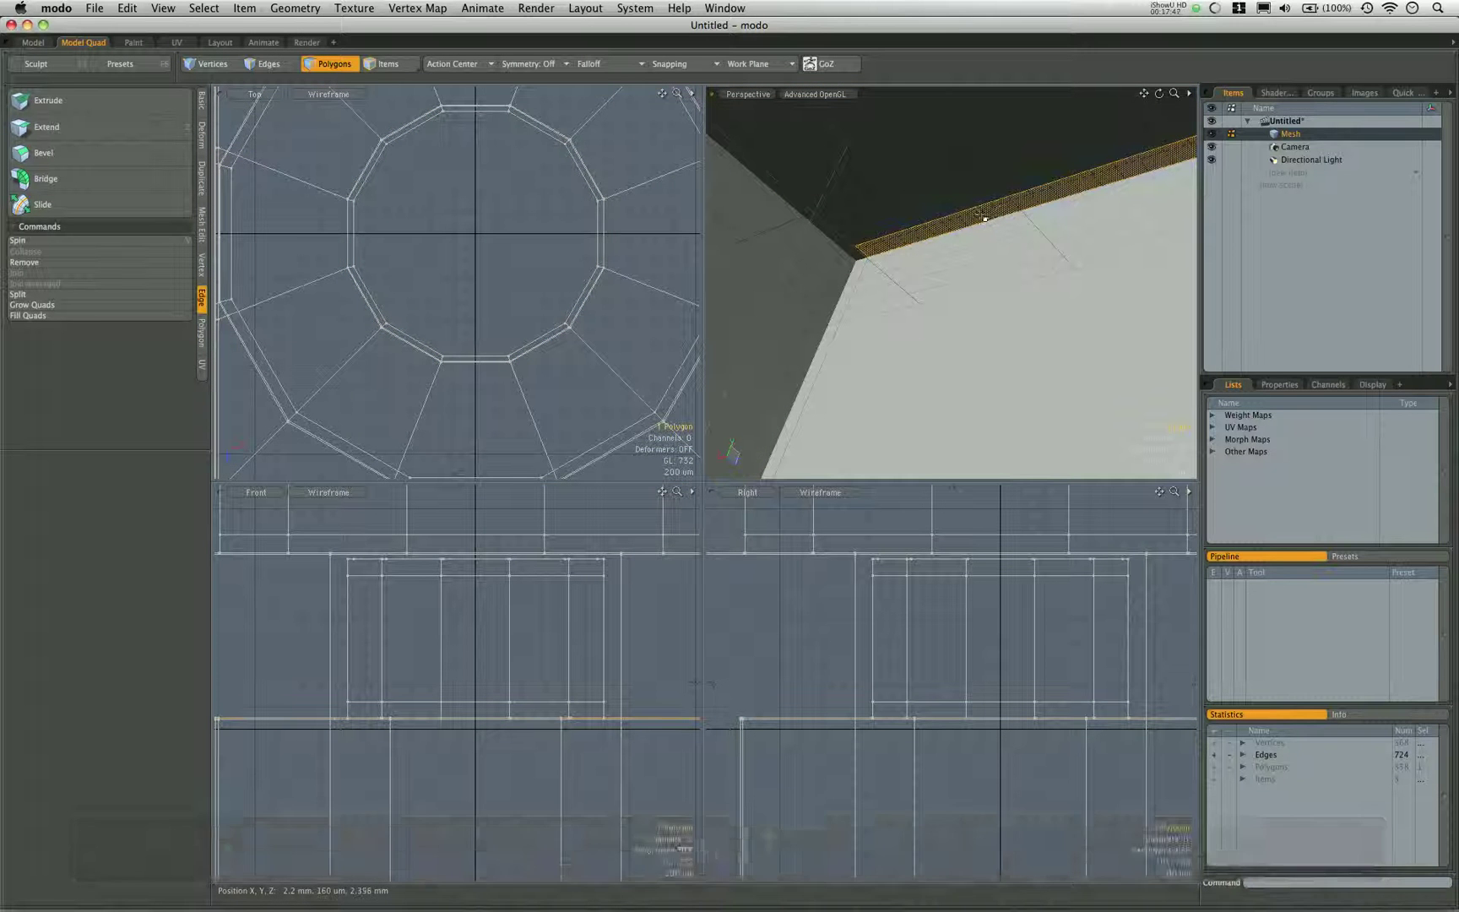
{"action": "key", "text": "super+z"}
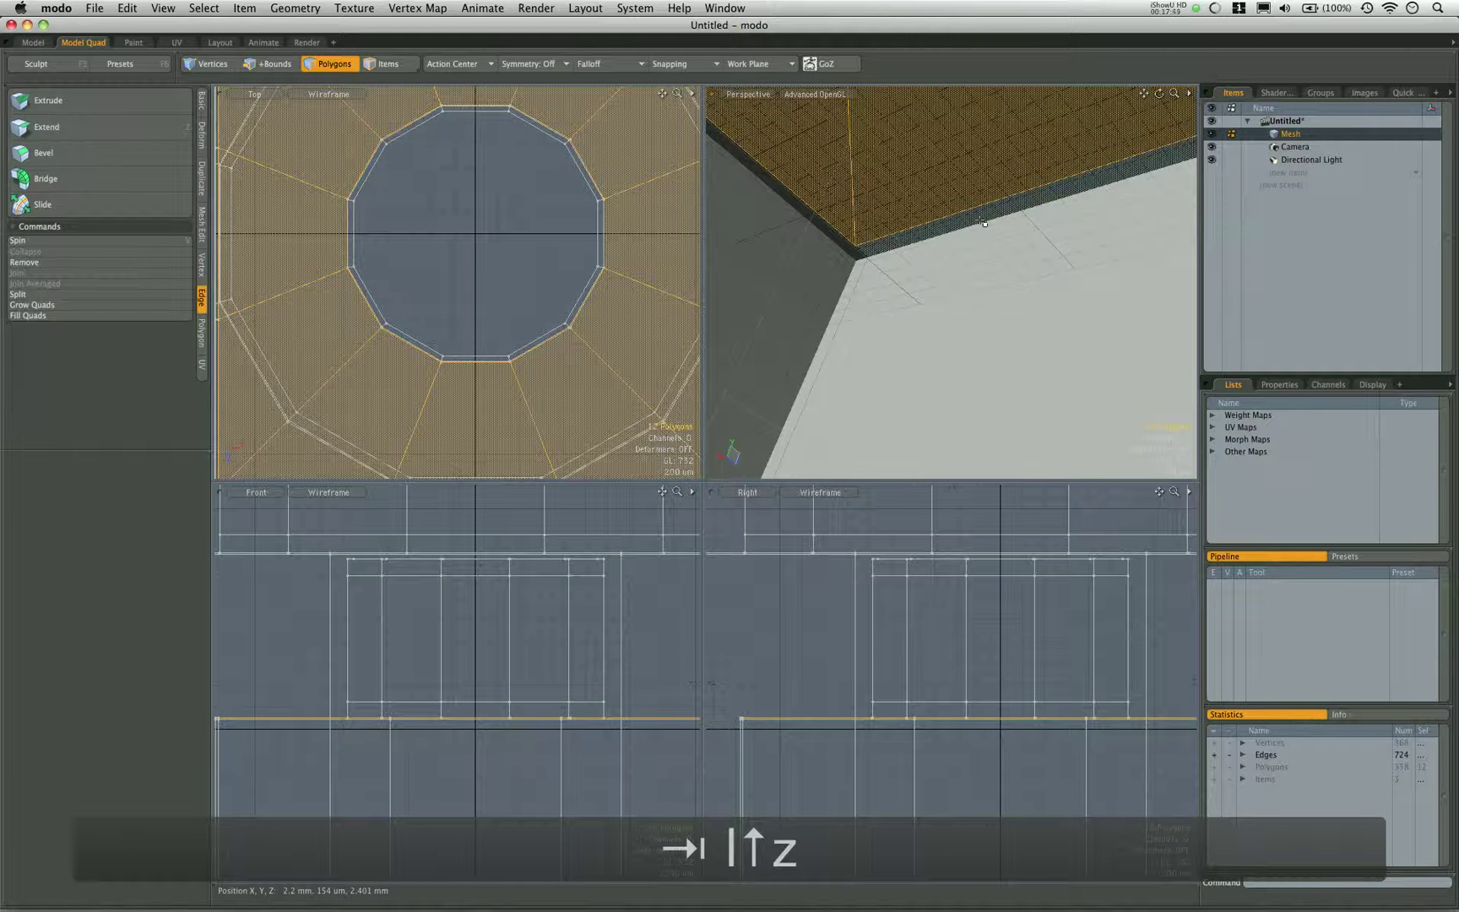
{"action": "left_click", "coordinate": [982, 222], "text": "shift"}
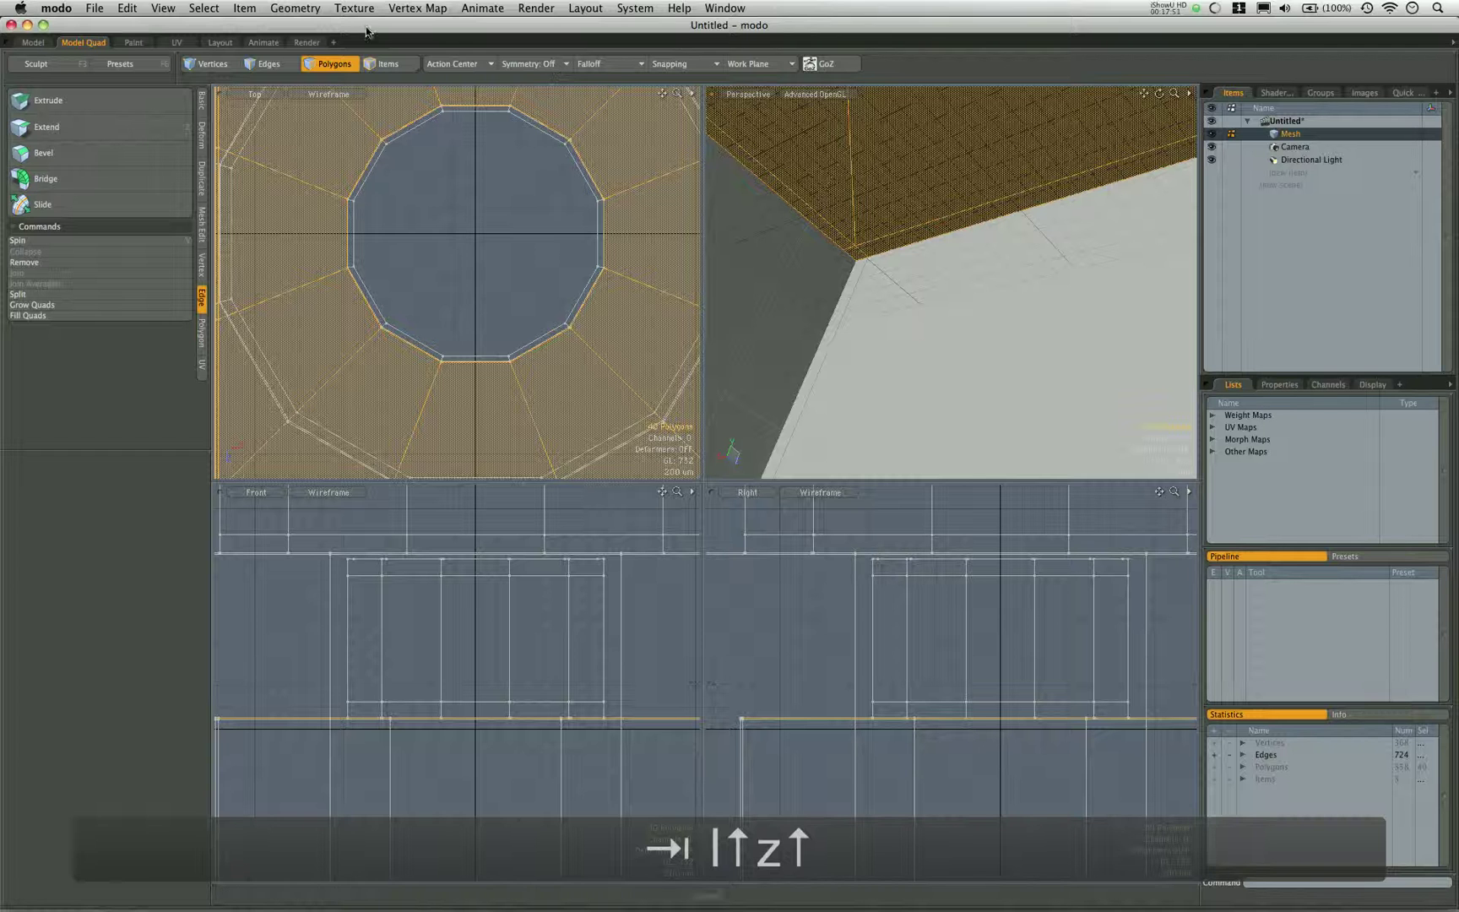
Start scaling the ceiling selection with the action center set to Element on its border edge and the action axis set to Auto.
{"action": "key", "text": "r"}
{"action": "left_click", "coordinate": [460, 66]}
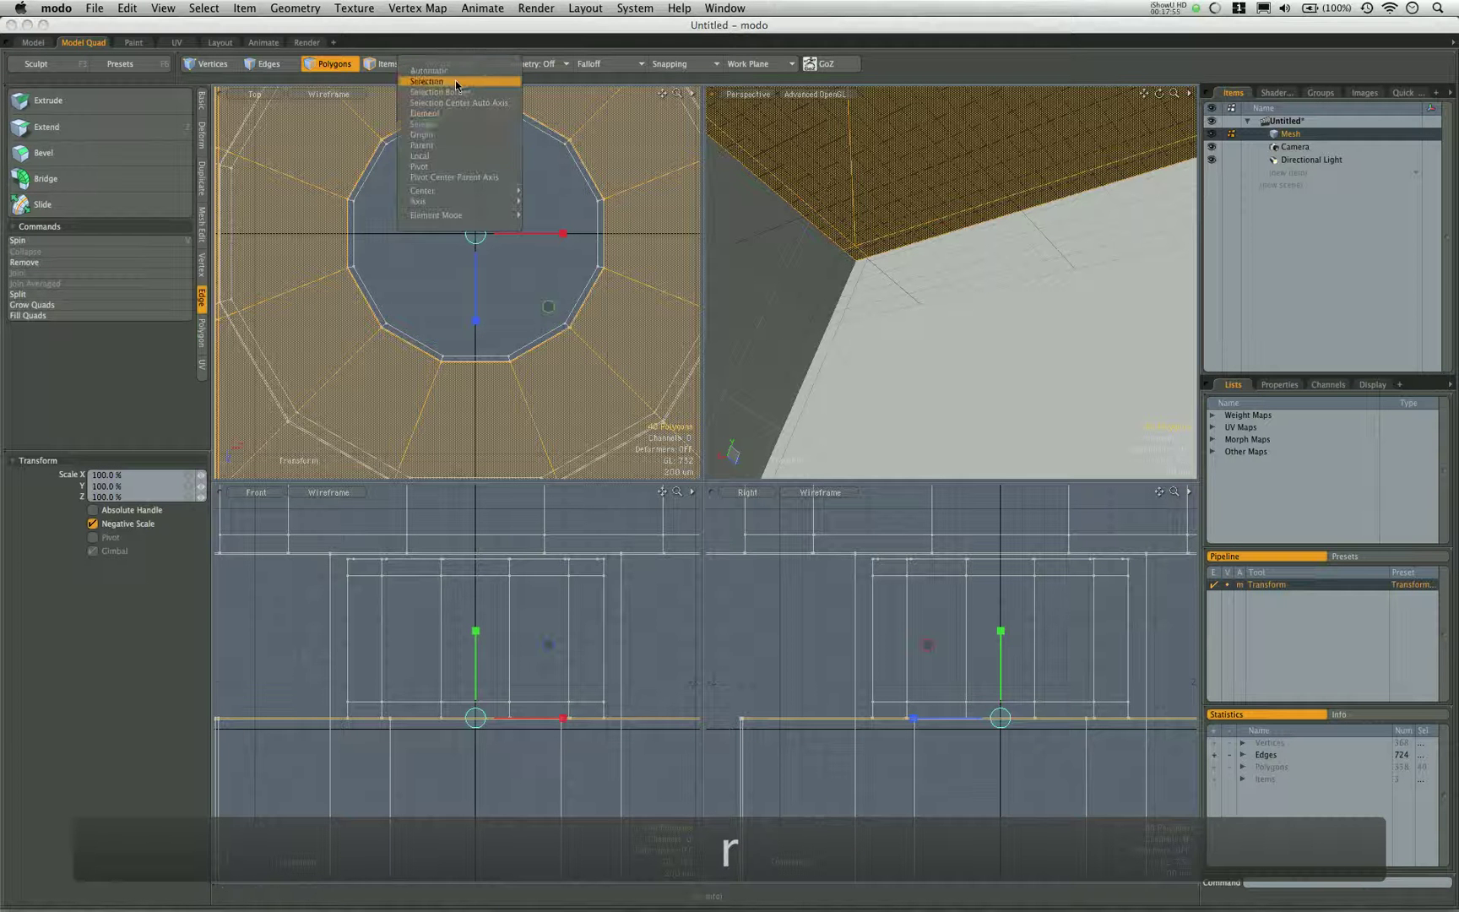
{"action": "left_click", "coordinate": [449, 114]}
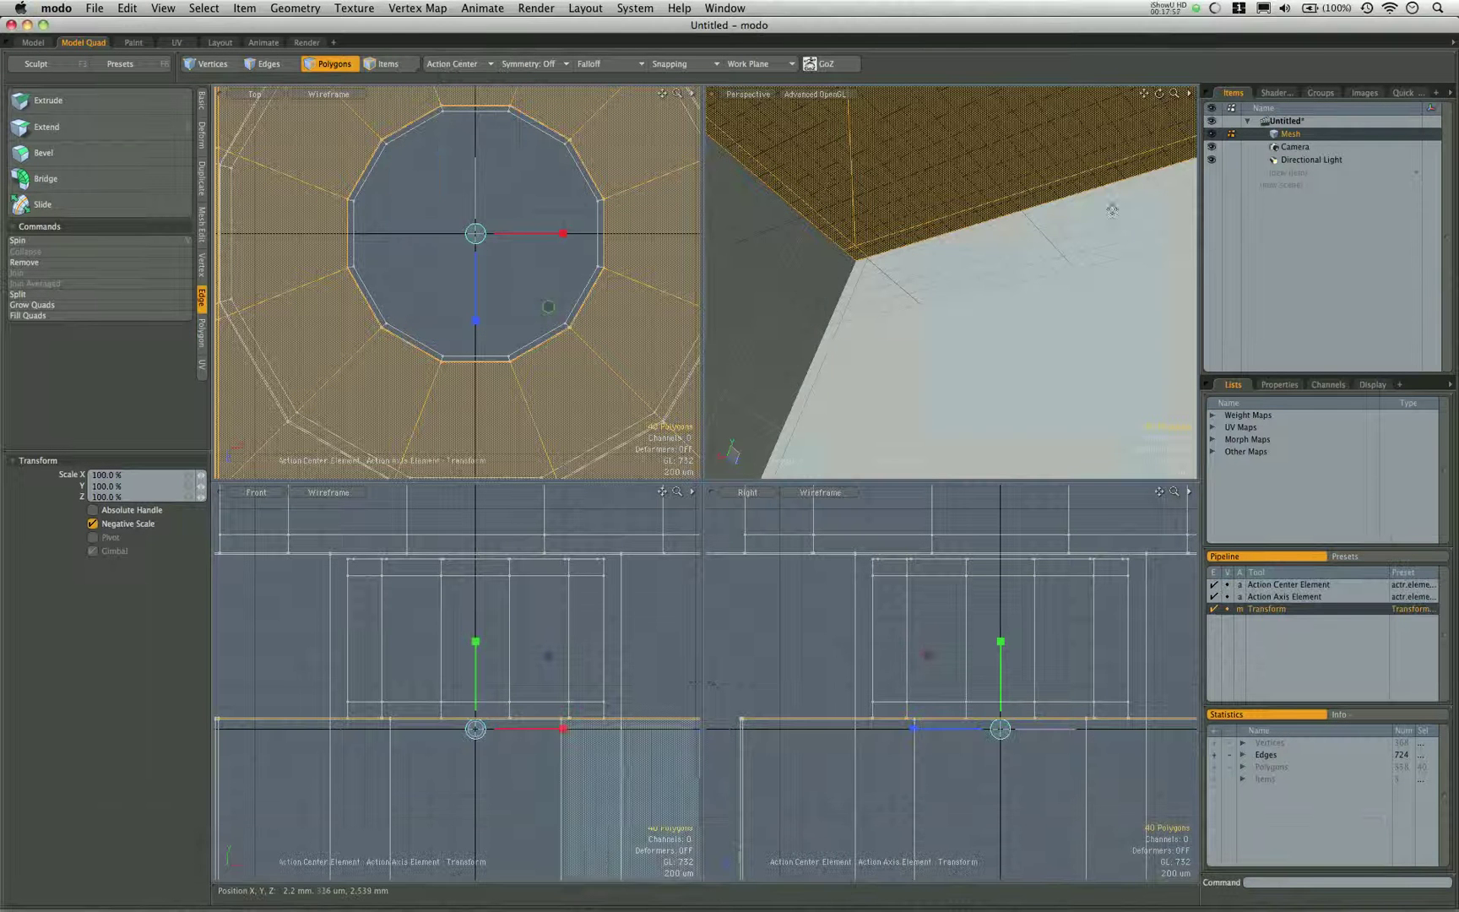
{"action": "left_click", "coordinate": [1065, 190]}
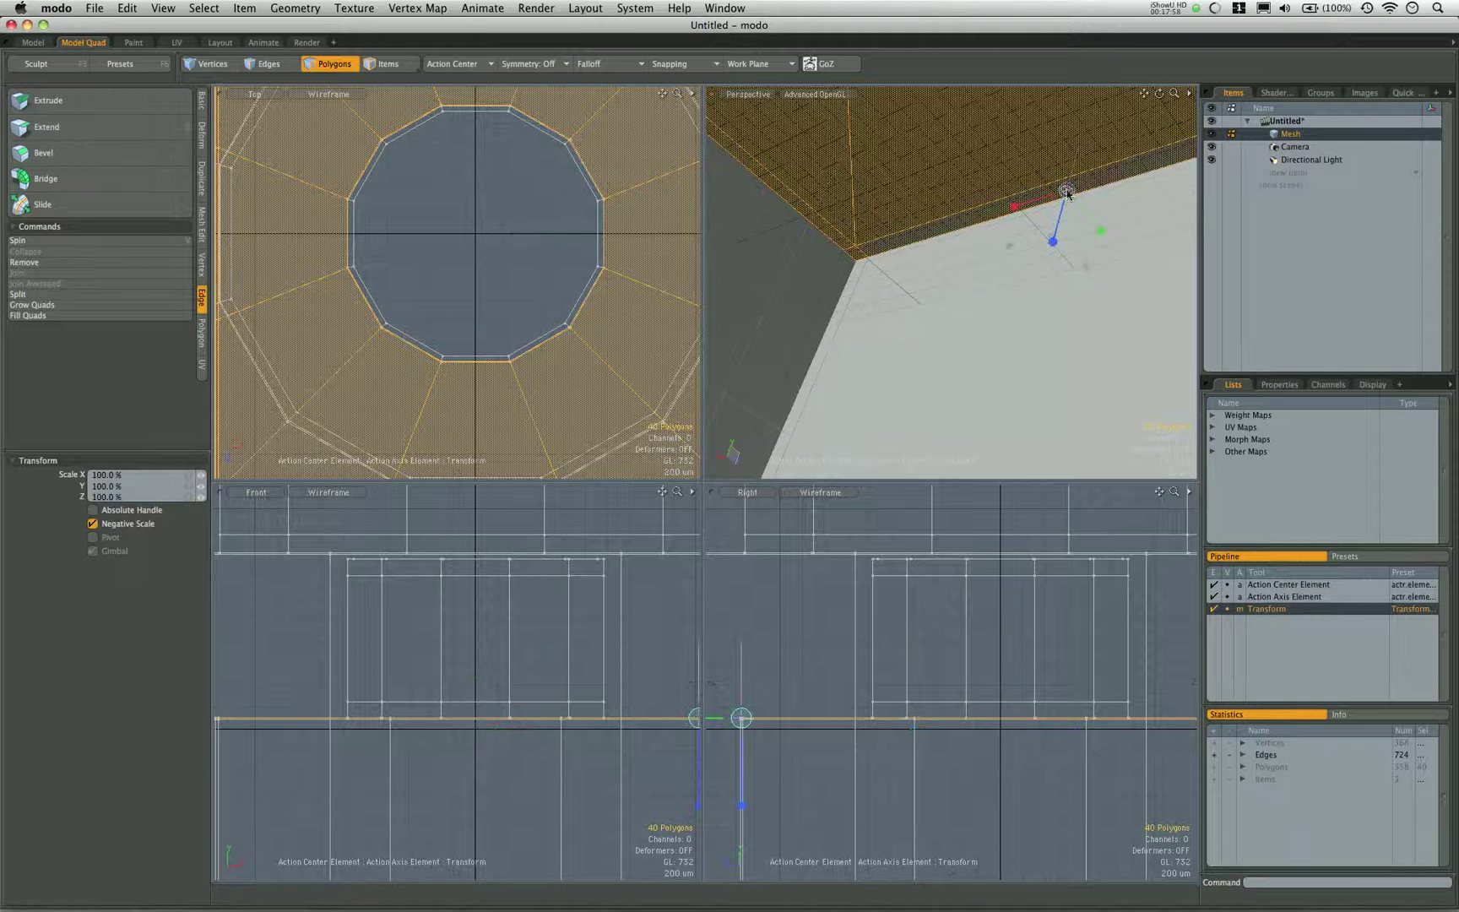
{"action": "left_click", "coordinate": [449, 66]}
{"action": "mouse_move", "coordinate": [445, 201]}
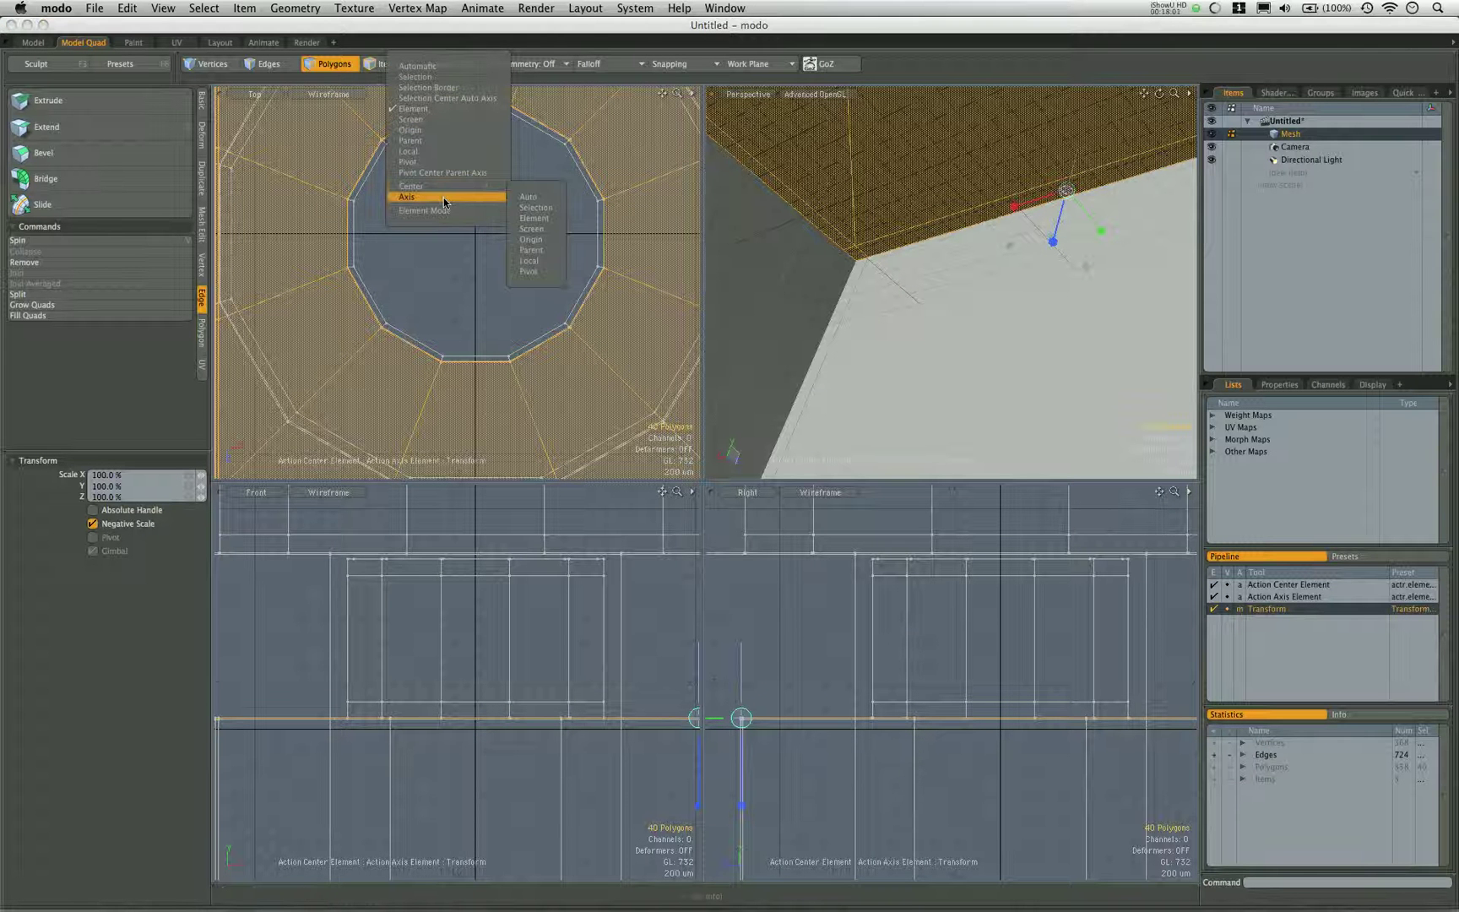
{"action": "left_click", "coordinate": [529, 199]}
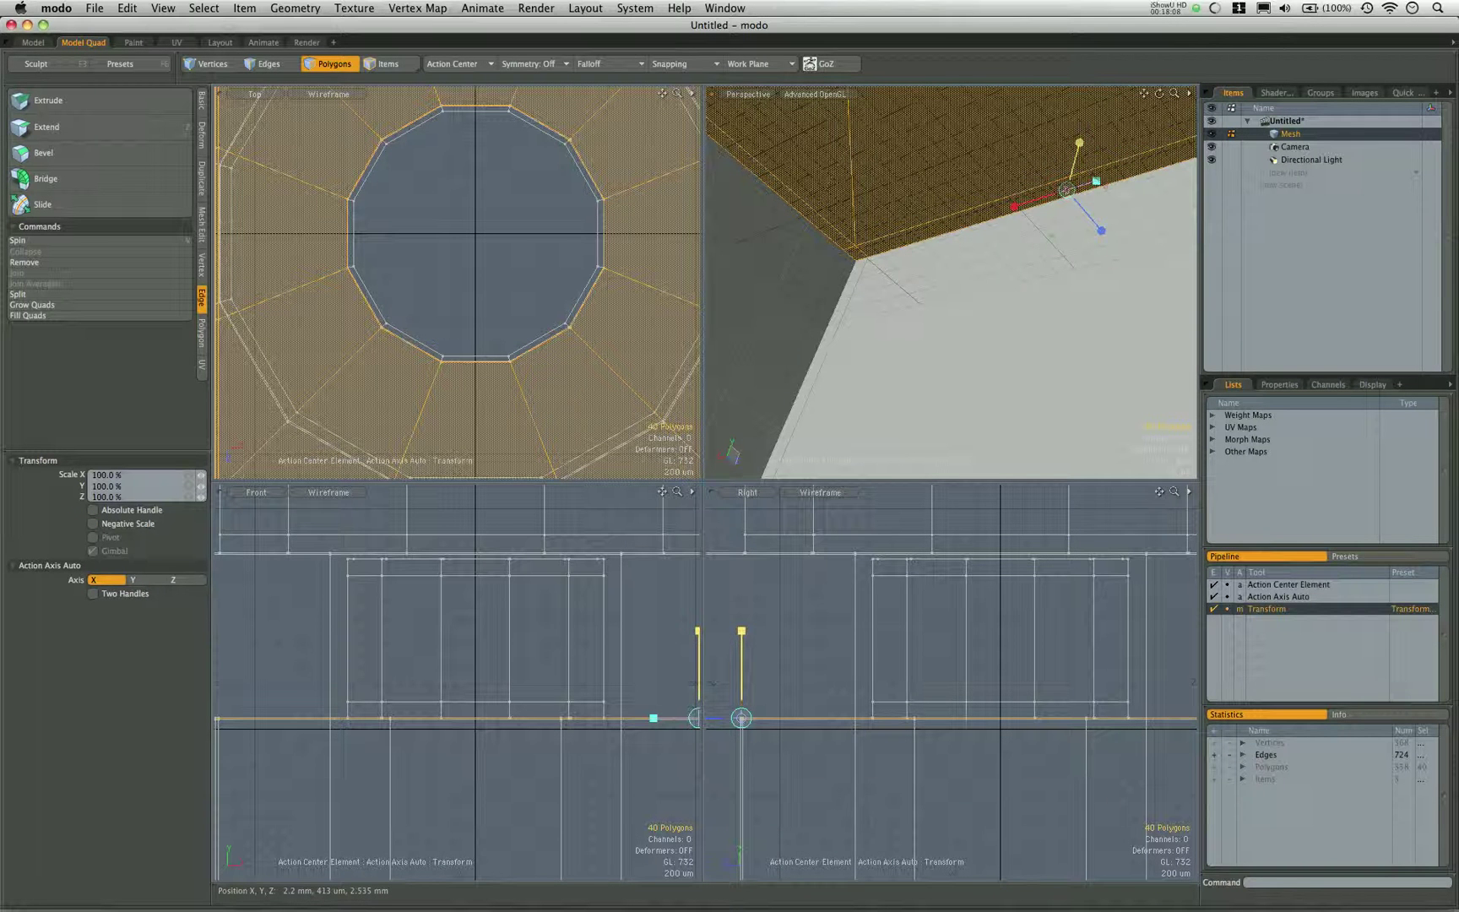
Flatten the selected ceiling polygons by scaling them to 18% in Y, and clear the selection.
{"action": "left_click_drag", "start_coordinate": [1105, 125], "coordinate": [1022, 262], "text": "alt"}
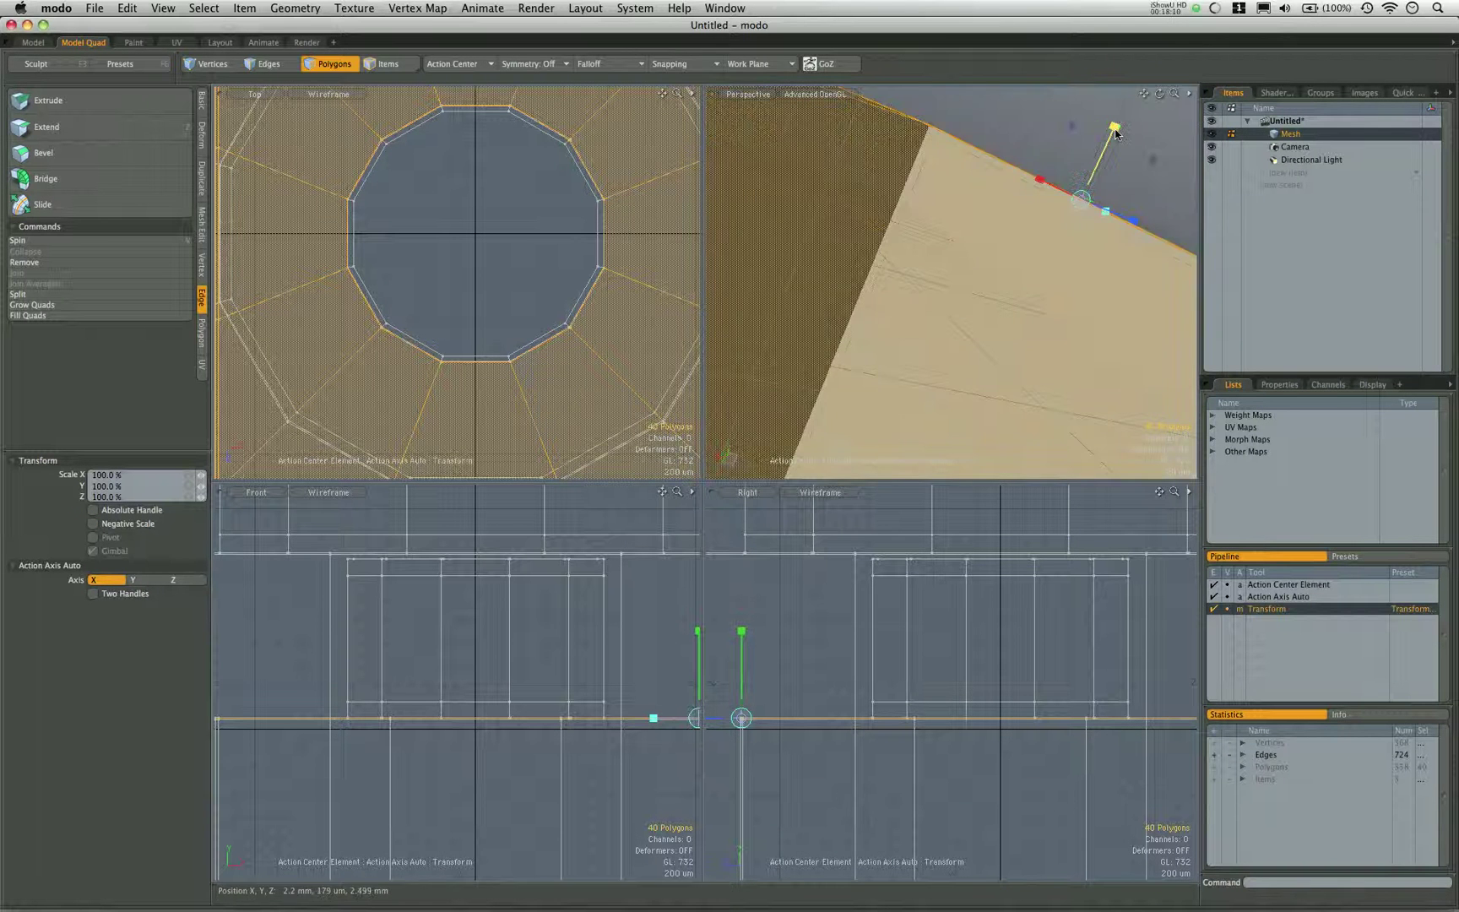
{"action": "mouse_move", "coordinate": [1099, 111]}
{"action": "left_mouse_down", "text": "alt"}
{"action": "mouse_move", "coordinate": [1017, 165]}
{"action": "mouse_move", "coordinate": [992, 211]}
{"action": "mouse_move", "coordinate": [966, 200]}
{"action": "mouse_move", "coordinate": [985, 231]}
{"action": "mouse_move", "coordinate": [1041, 220]}
{"action": "mouse_move", "coordinate": [1050, 175]}
{"action": "left_mouse_up", "text": "alt"}
{"action": "key", "text": "super+z"}
{"action": "left_click", "coordinate": [1051, 213]}
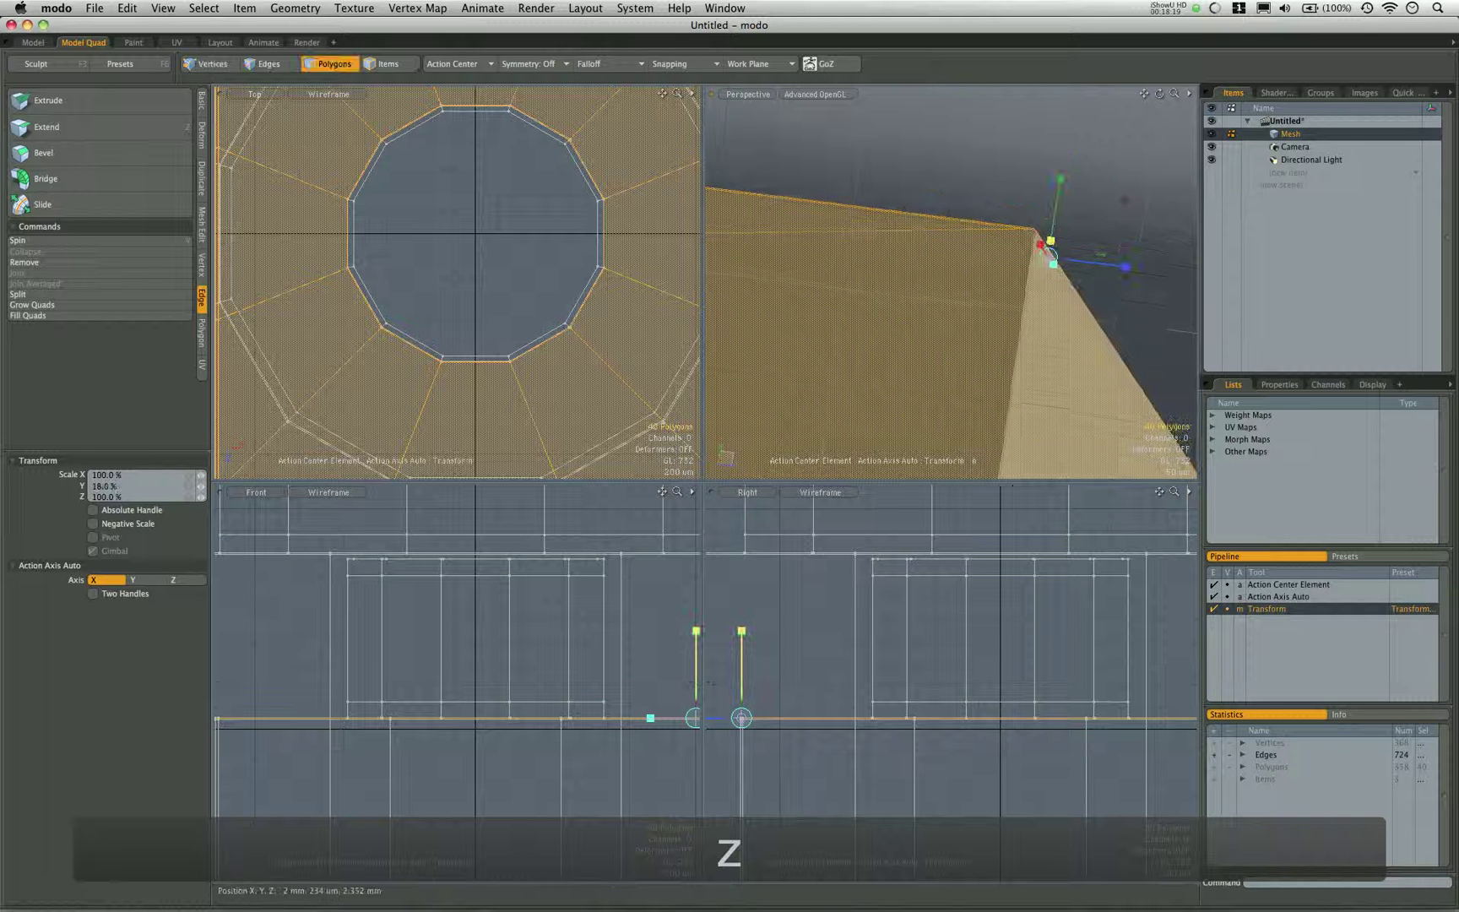
{"action": "key", "text": "q"}
{"action": "left_click", "coordinate": [979, 163]}
Turn subdivision back on and check the finished brick from below and above.
{"action": "scroll", "coordinate": [979, 163], "scroll_direction": "down", "scroll_amount": 3}
{"action": "left_click_drag", "start_coordinate": [980, 163], "coordinate": [987, 212], "text": "alt"}
{"action": "scroll", "coordinate": [987, 212], "scroll_direction": "down", "scroll_amount": 3}
{"action": "scroll", "coordinate": [987, 211], "scroll_direction": "down", "scroll_amount": 2}
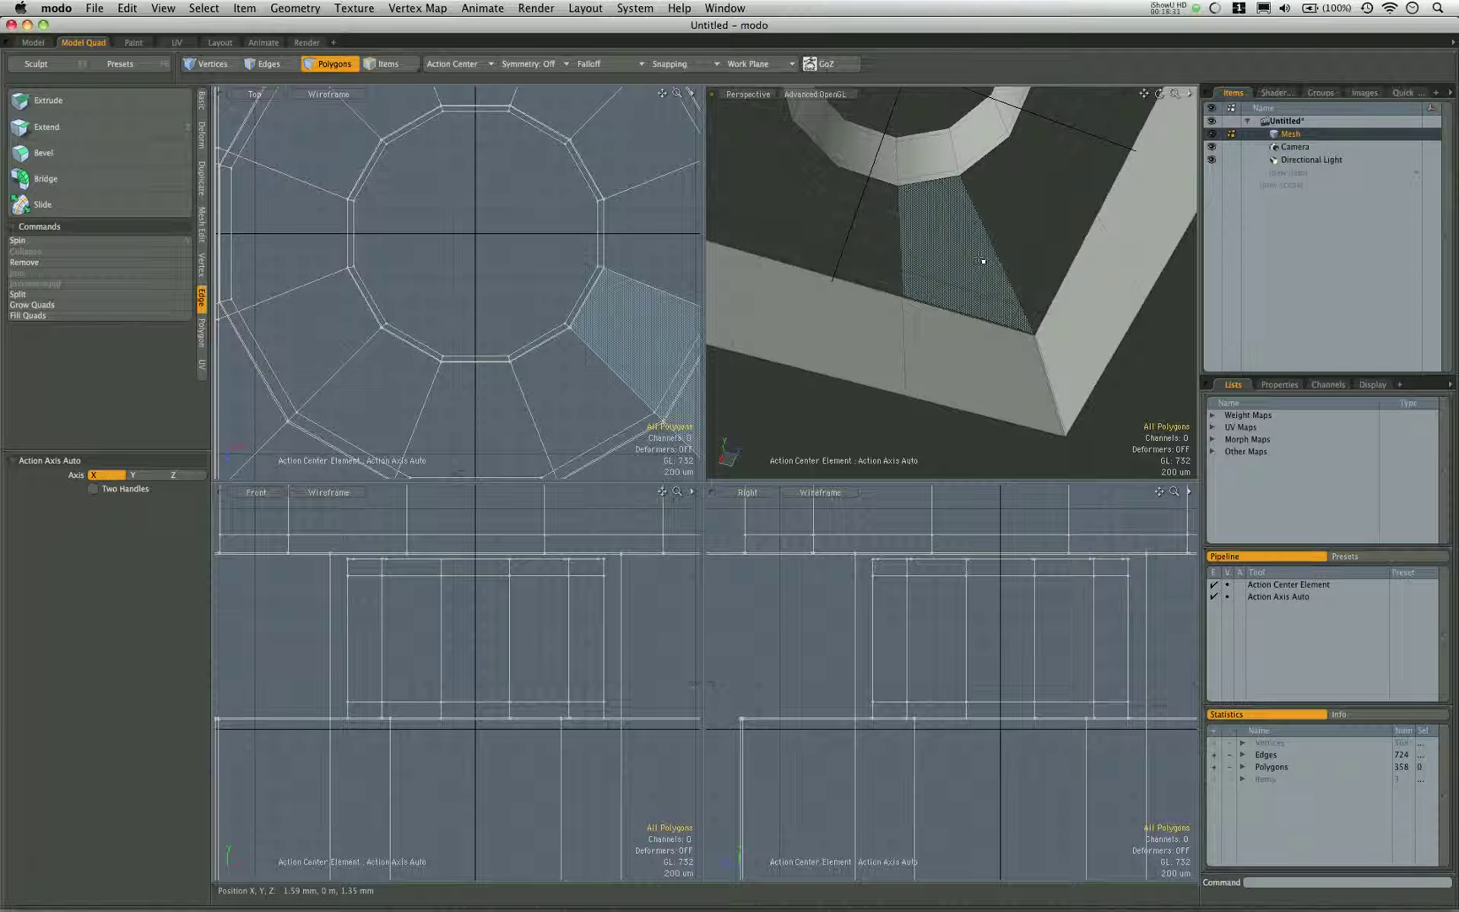
{"action": "scroll", "coordinate": [977, 262], "scroll_direction": "down", "scroll_amount": 5}
{"action": "key", "text": "Tab"}
{"action": "left_click_drag", "start_coordinate": [1112, 237], "coordinate": [1009, 194], "text": "alt"}
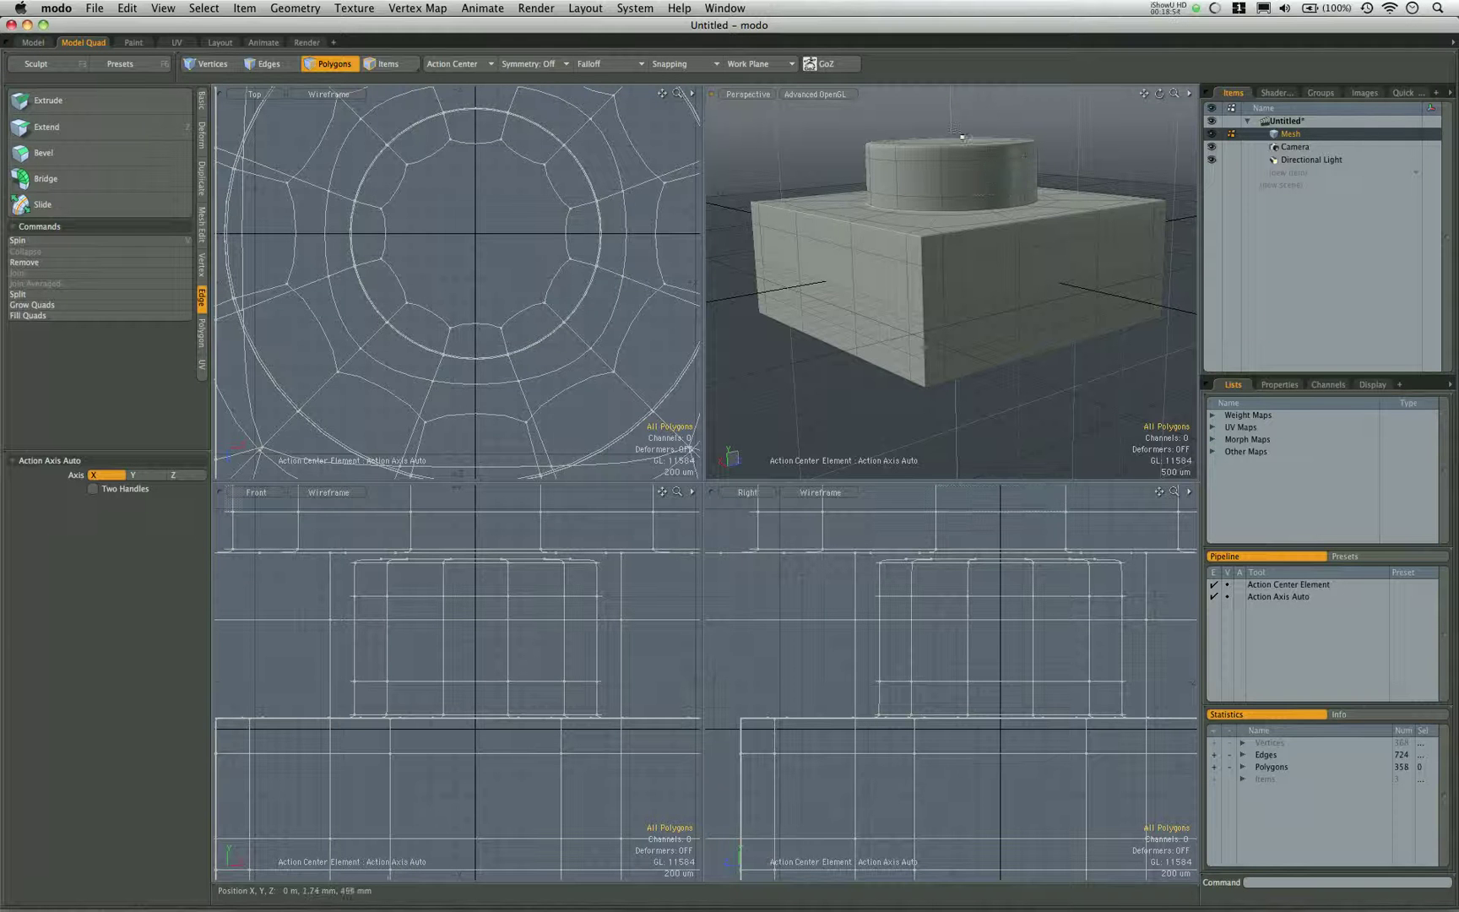
{"action": "key", "text": "alt"}
{"action": "left_click_drag", "start_coordinate": [965, 215], "coordinate": [1135, 251], "text": "alt"}
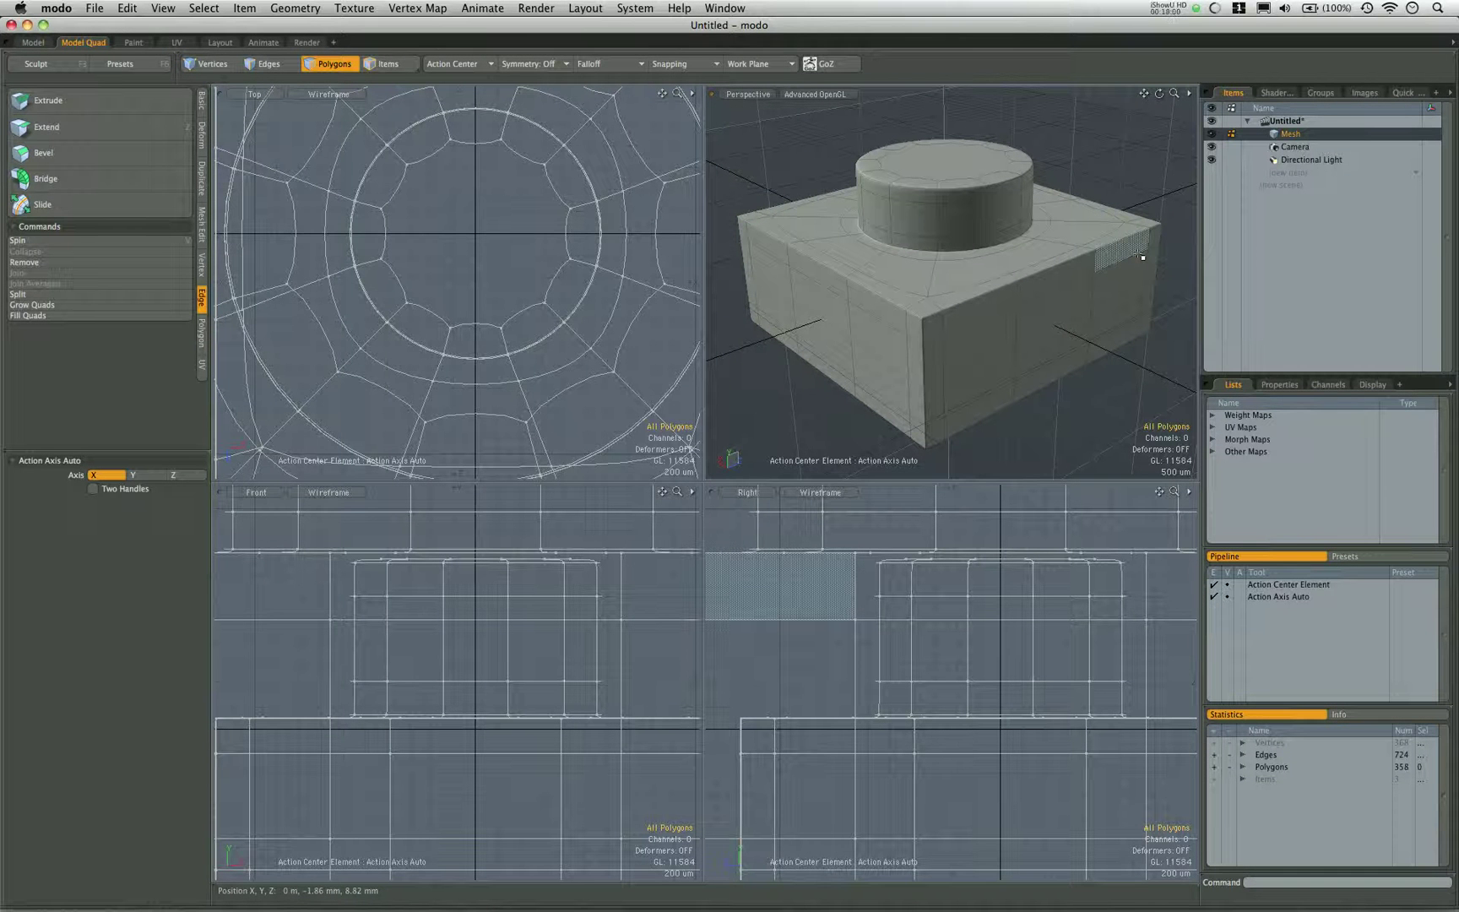
{"action": "key", "text": "alt"}
{"action": "left_click_drag", "start_coordinate": [1088, 312], "coordinate": [964, 281], "text": "alt"}
{"action": "key", "text": "alt"}
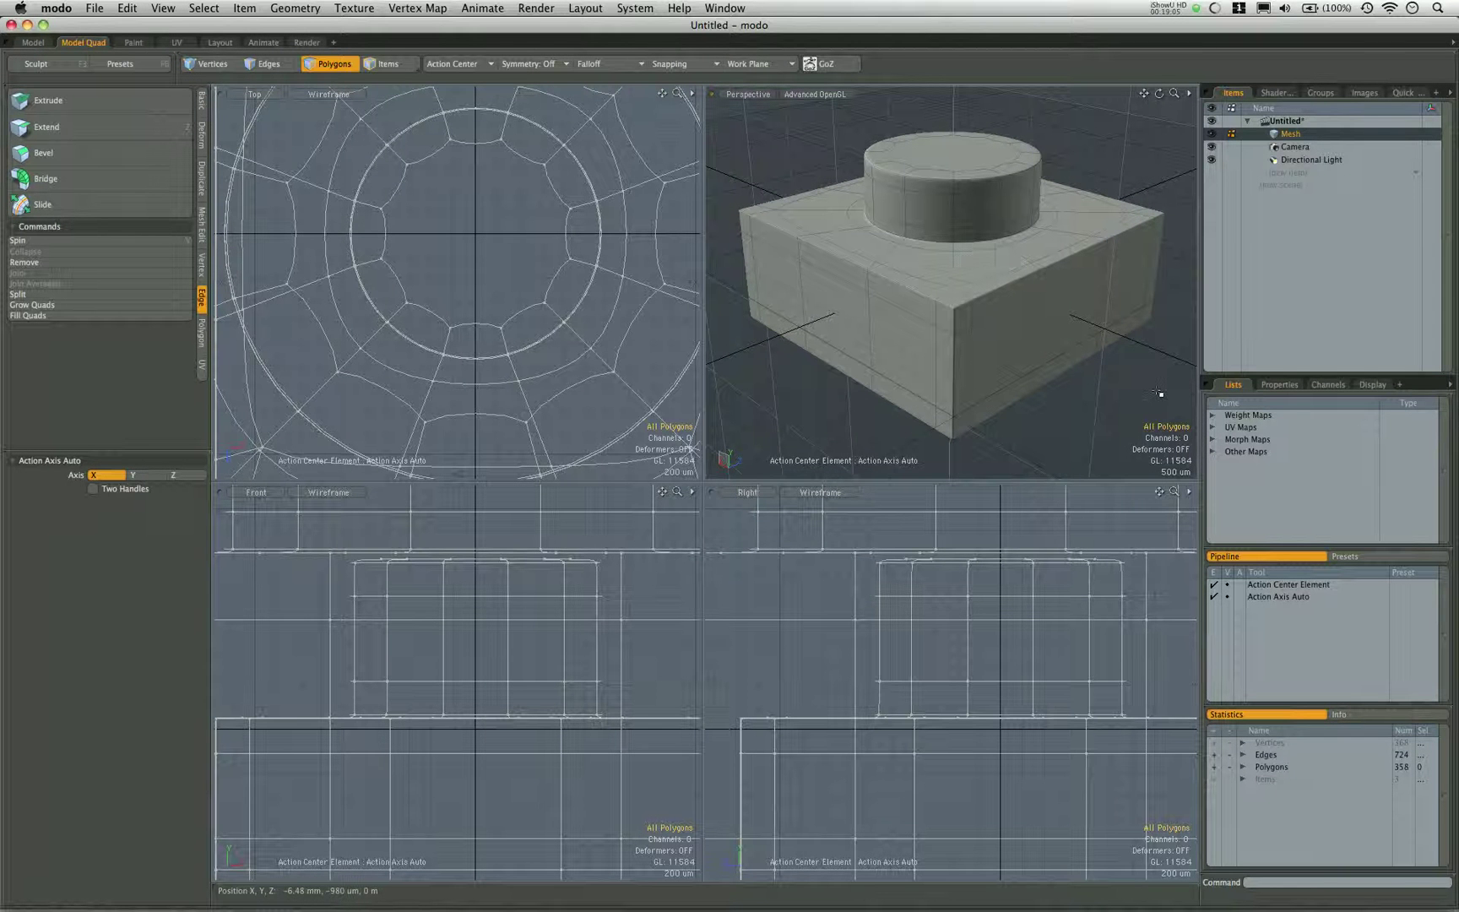